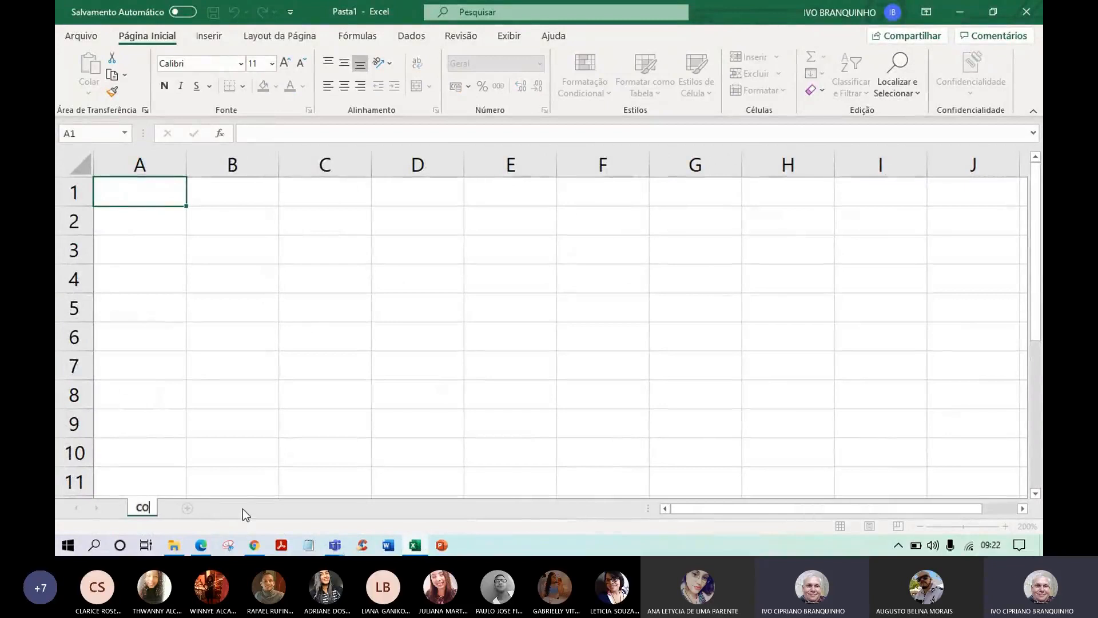
# Rename the worksheet as CONCEITOS E SINTAXE
pyautogui.write('NCEITOS E S')
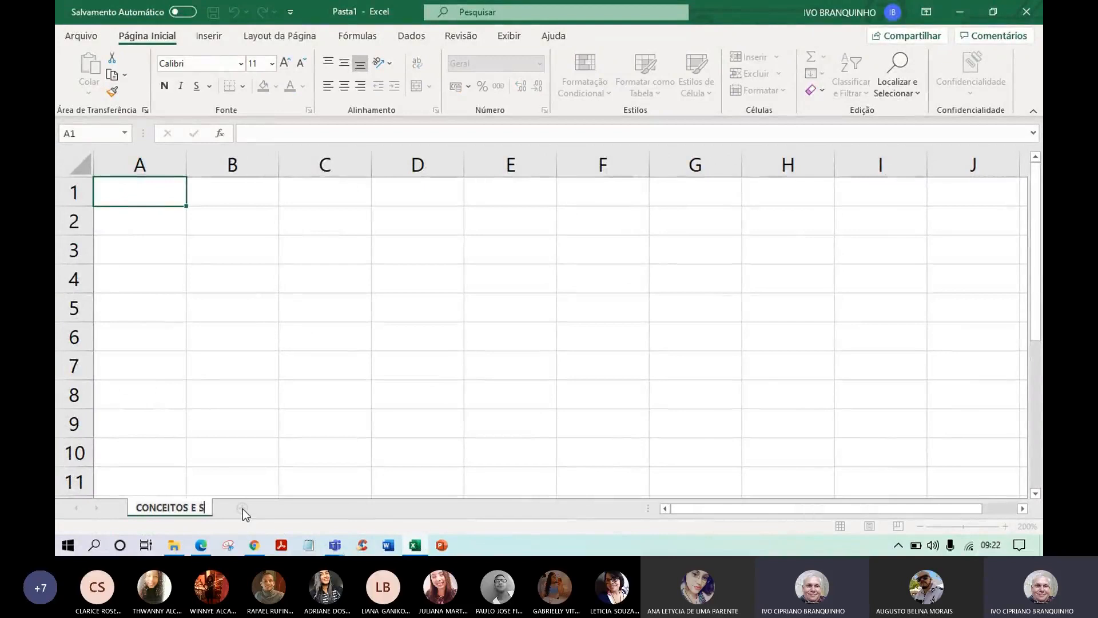
pyautogui.press('BackSpace')
pyautogui.write('SINTAXE')
pyautogui.press('Return')
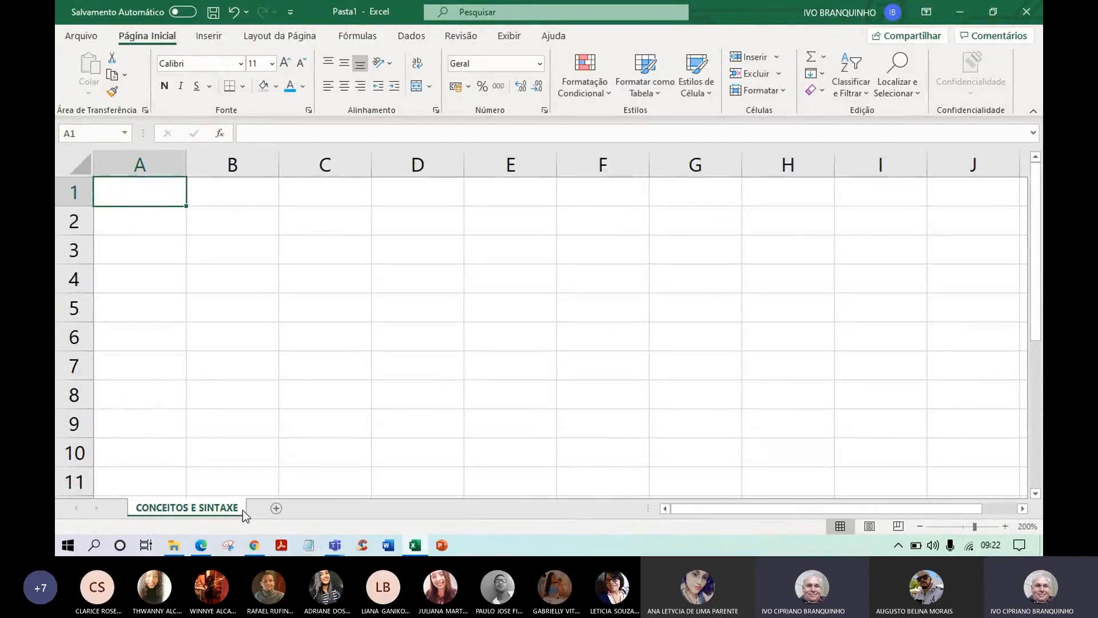
# Start a plain-text syntax example in cell A1 reading =PROVC(VALOR A SER PESQUISADO, stored as text rather than as a formula
pyautogui.click(334, 411)
pyautogui.click(181, 197)
pyautogui.click(1005, 526)
pyautogui.click(1005, 526)
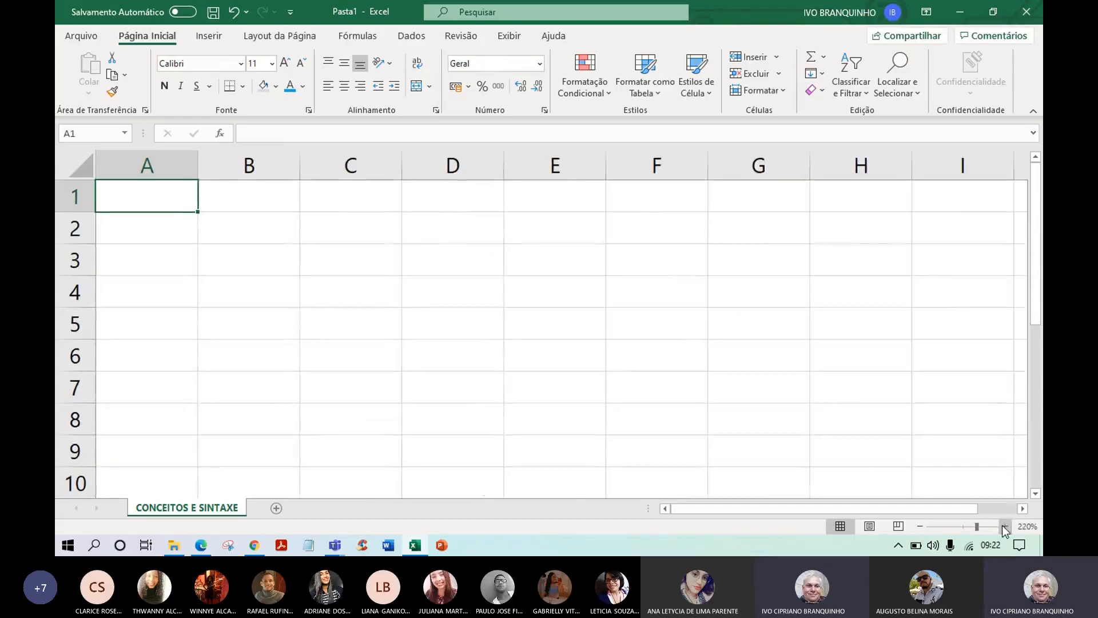
pyautogui.click(1005, 526)
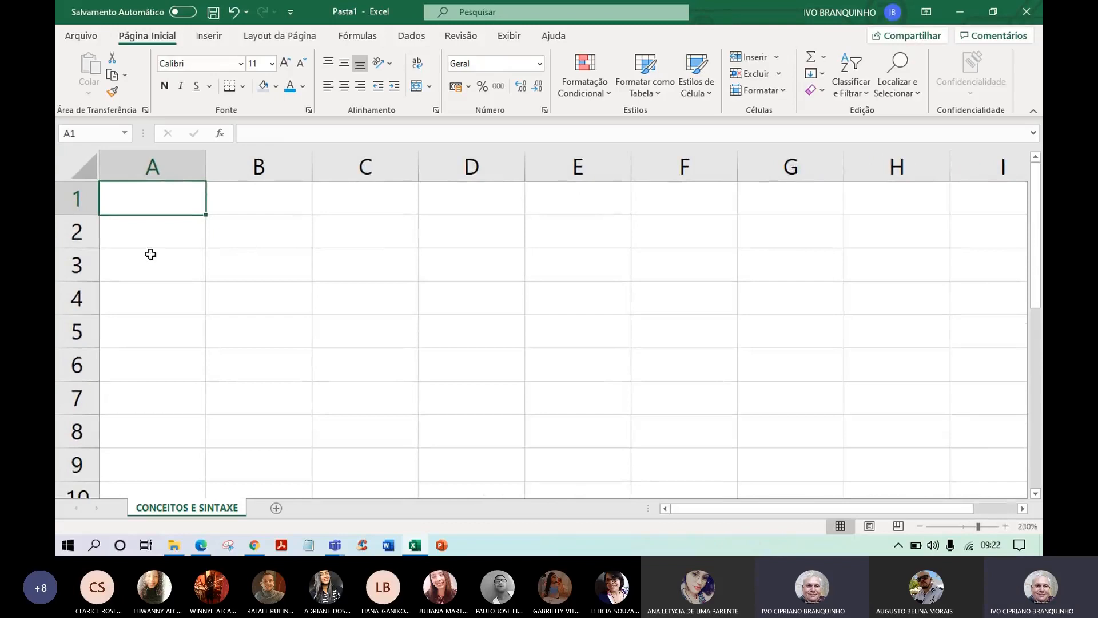
pyautogui.write('=')
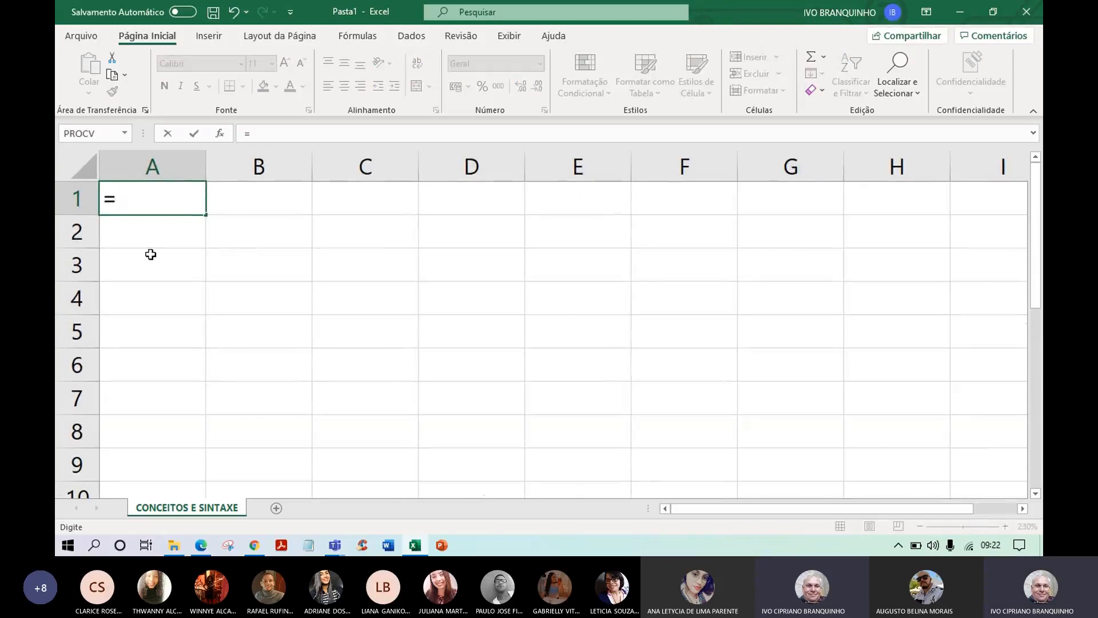
pyautogui.press('BackSpace')
pyautogui.write("'=")
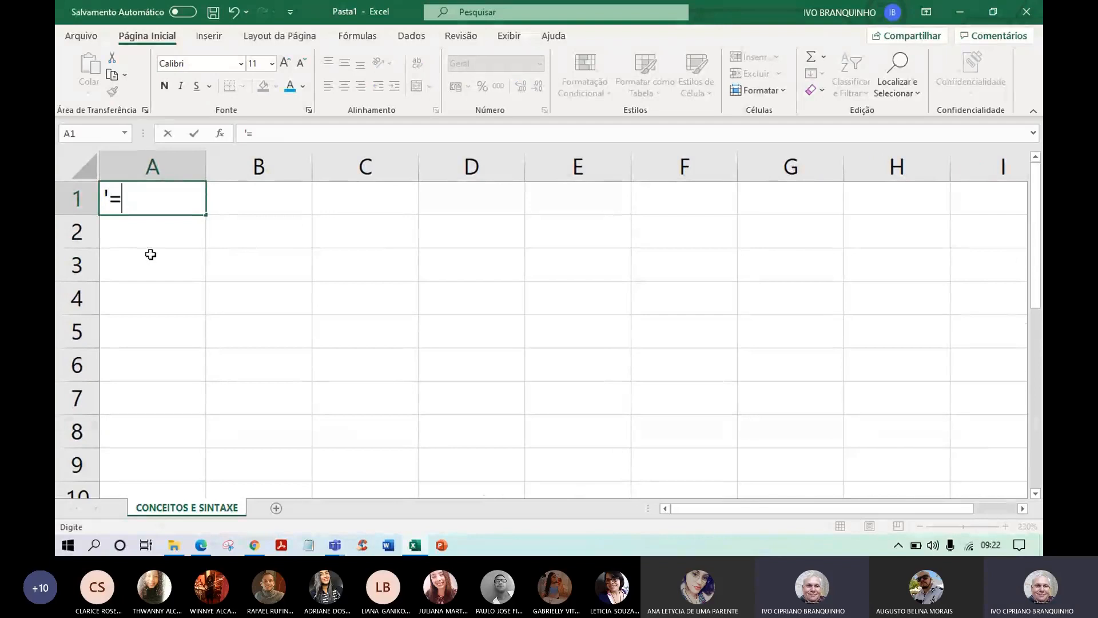
pyautogui.write('PROV')
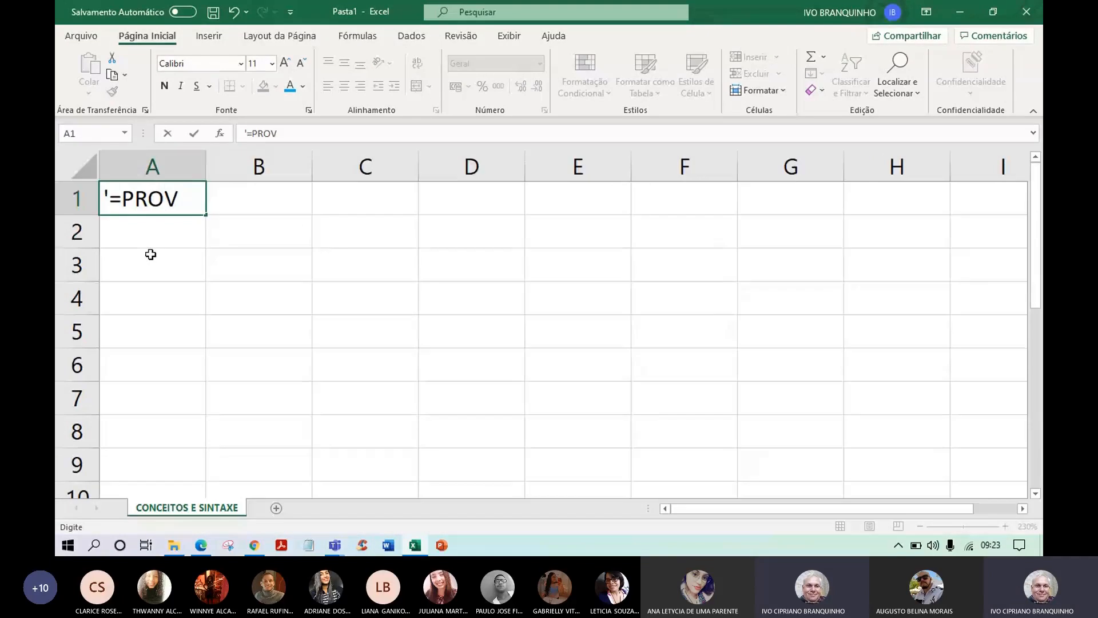
pyautogui.write('C(')
pyautogui.write('VA')
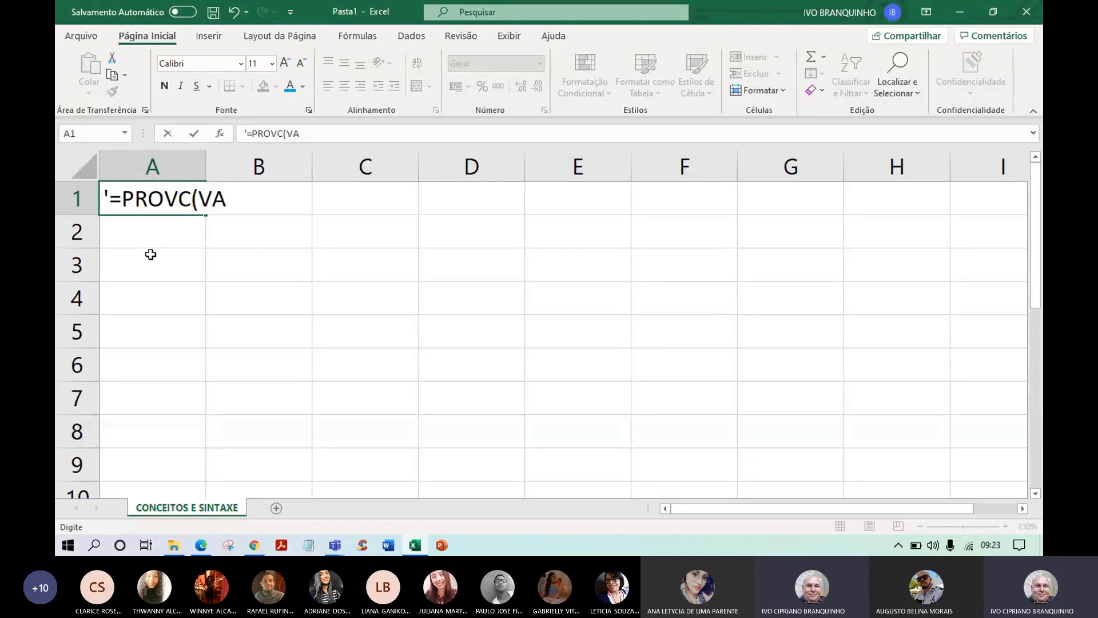
pyautogui.write('LOR A SE R')
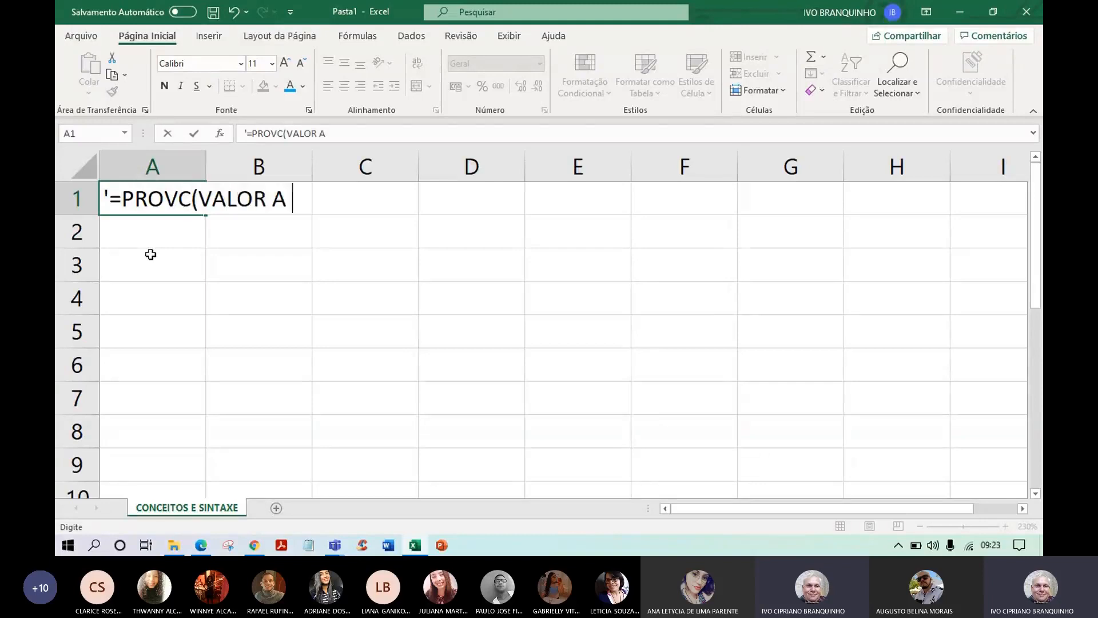
pyautogui.press('BackSpace')
pyautogui.press('BackSpace')
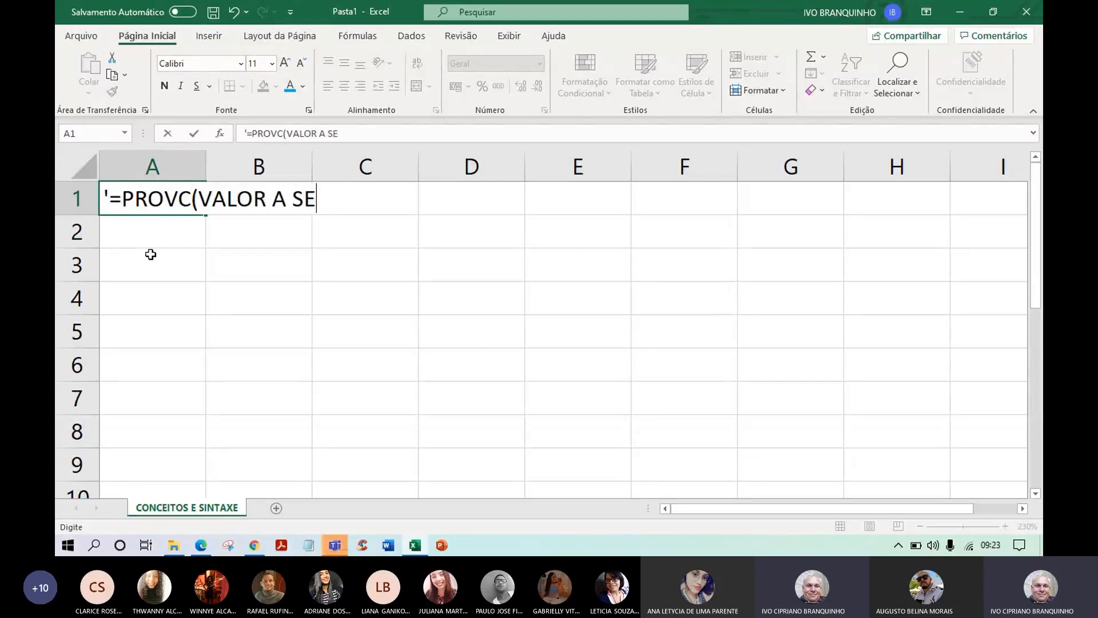
pyautogui.write('R PESQUISADO')
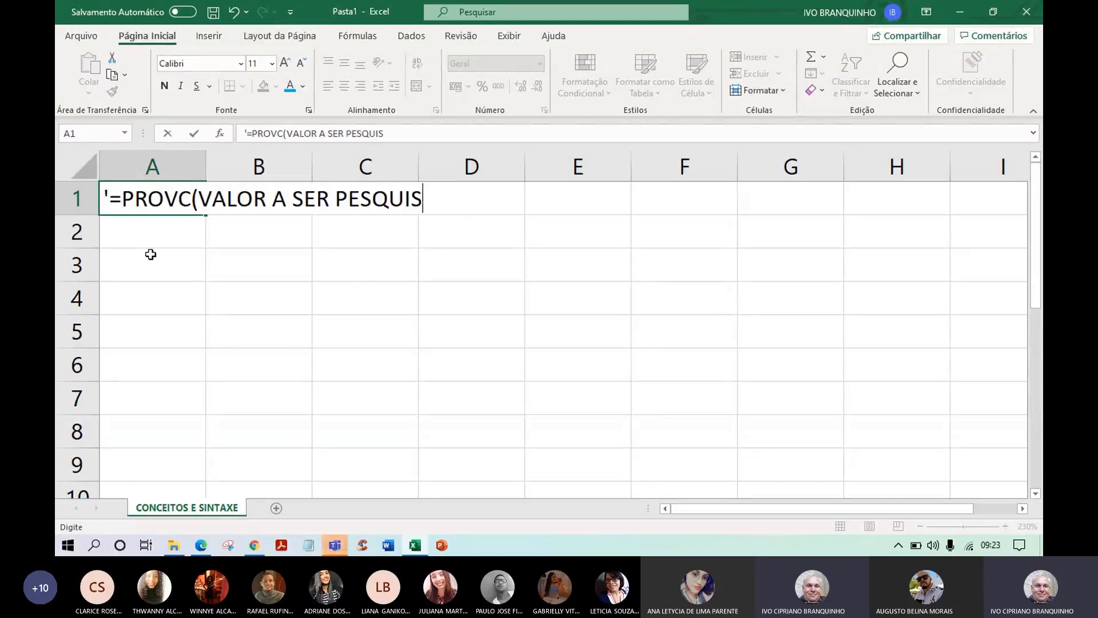
pyautogui.press('BackSpace')
pyautogui.press('BackSpace')
pyautogui.write('DO')
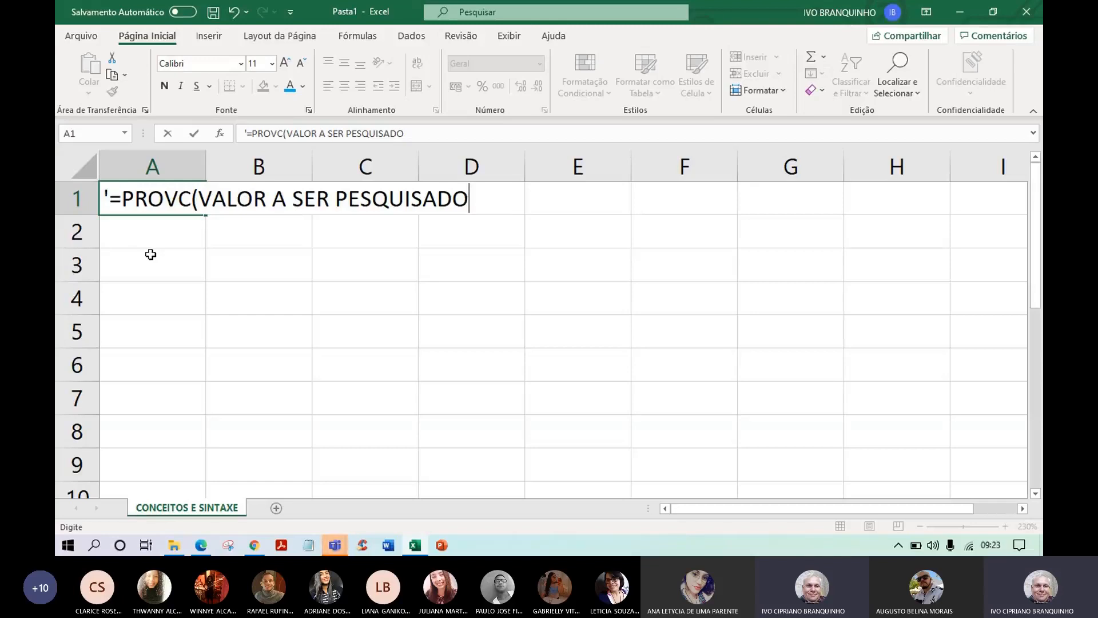
# Replace the word PESQUISADO with BUSCADO in the syntax text in A1
pyautogui.press('BackSpace')
pyautogui.press('BackSpace')
pyautogui.press('BackSpace')
pyautogui.press('BackSpace')
pyautogui.press('BackSpace')
pyautogui.press('BackSpace')
pyautogui.press('BackSpace')
pyautogui.press('BackSpace')
pyautogui.press('BackSpace')
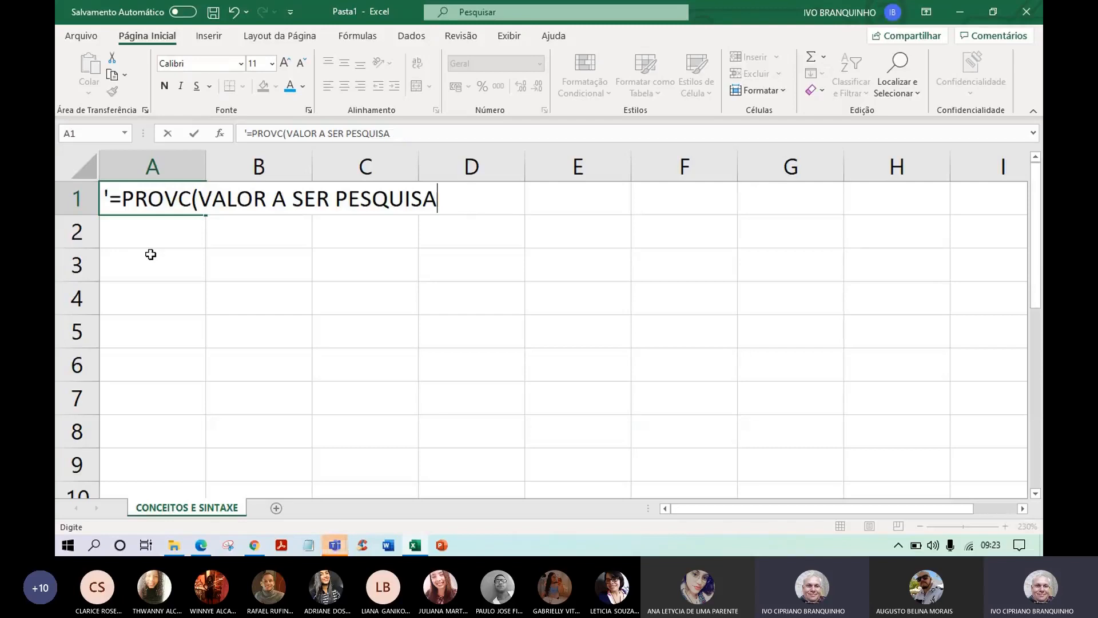
pyautogui.press('BackSpace')
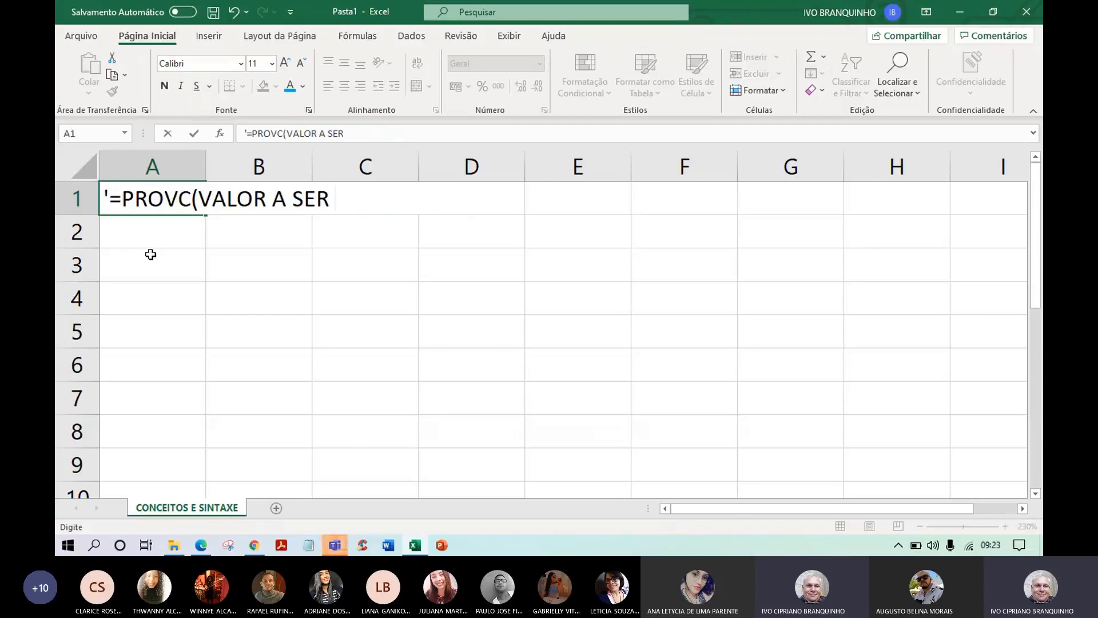
pyautogui.write('BUSCAR')
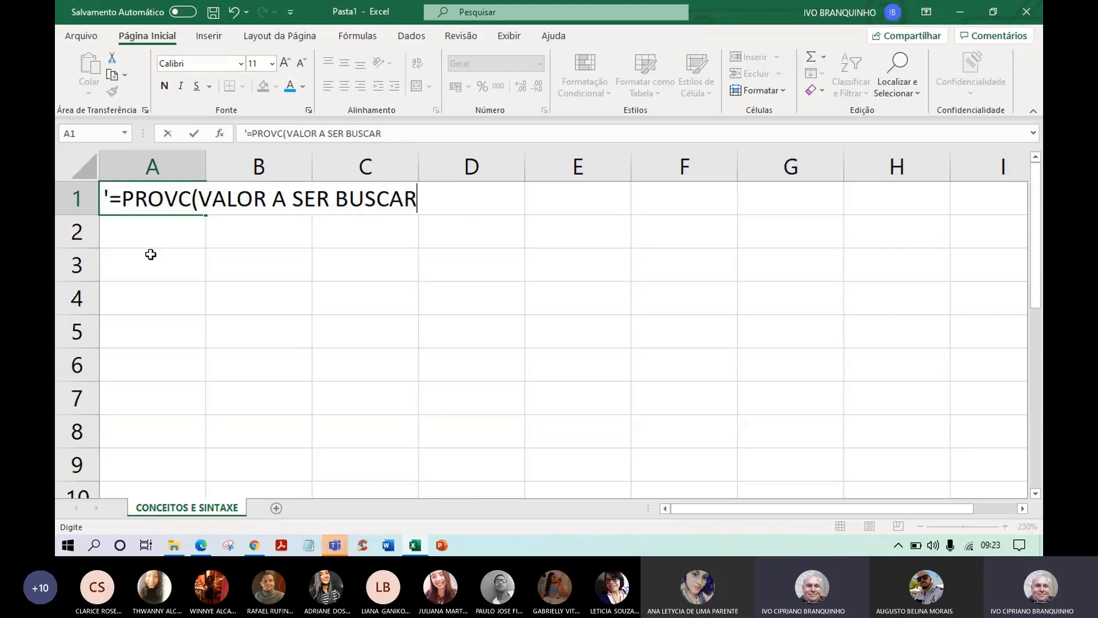
pyautogui.press('BackSpace')
pyautogui.write('DO')
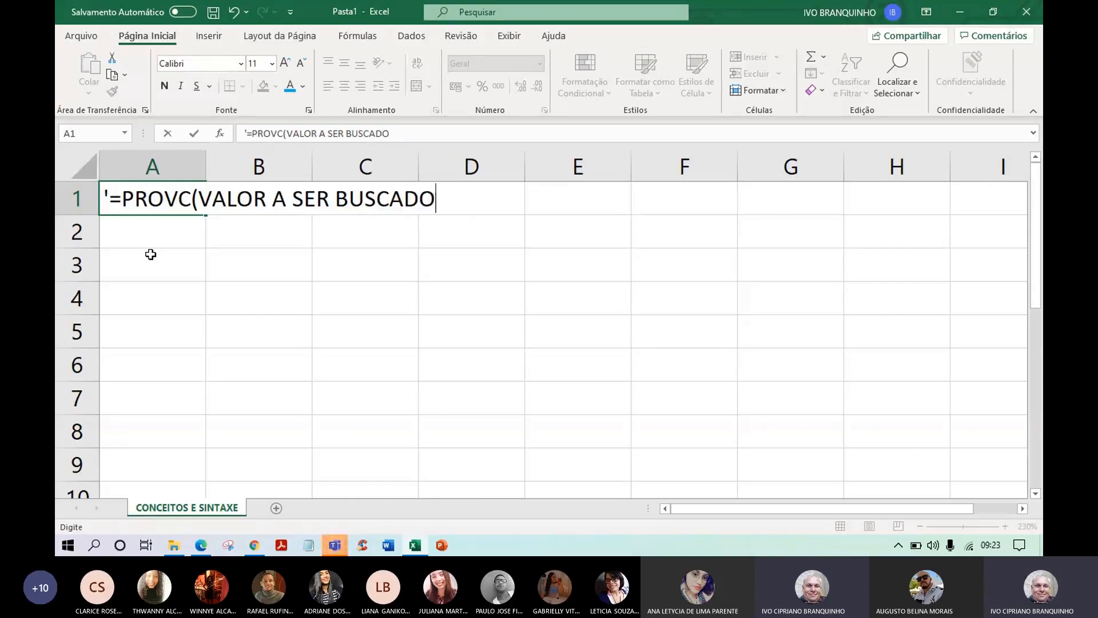
# Add the second argument ;DESTACAR A TABELA DE DADOS to the syntax text in A1
pyautogui.write(';DESTACA')
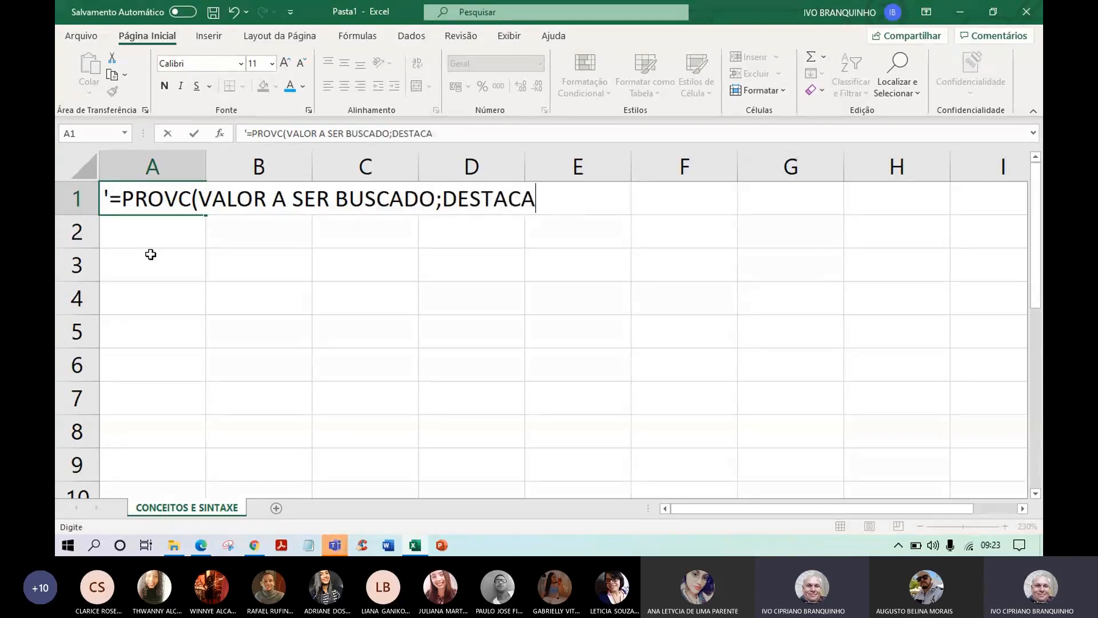
pyautogui.write('R A TABE')
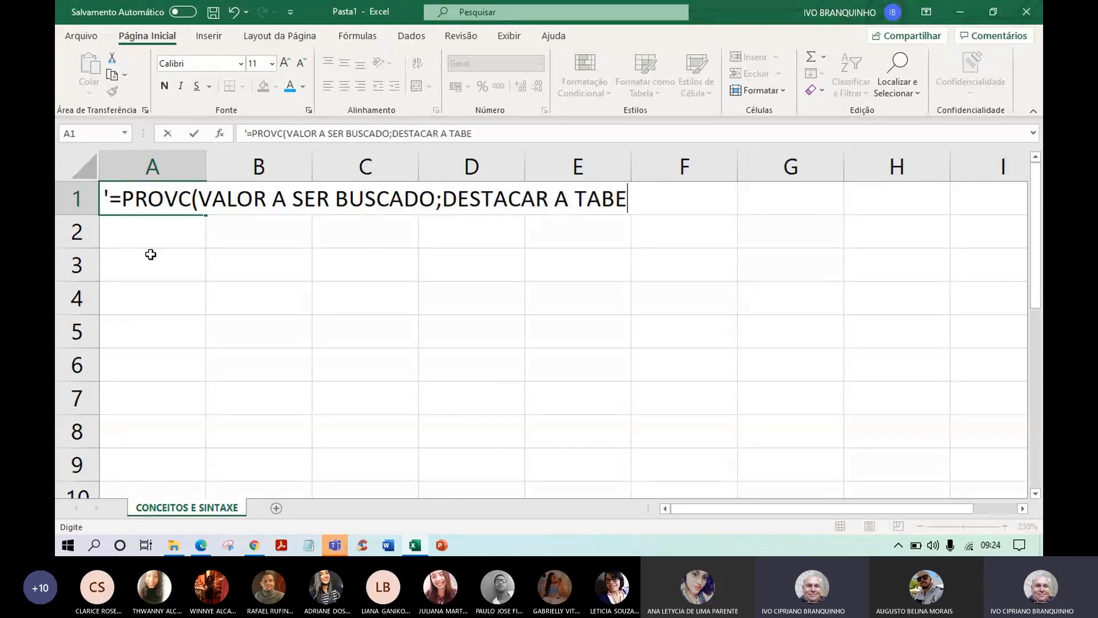
pyautogui.write('LA DE DE')
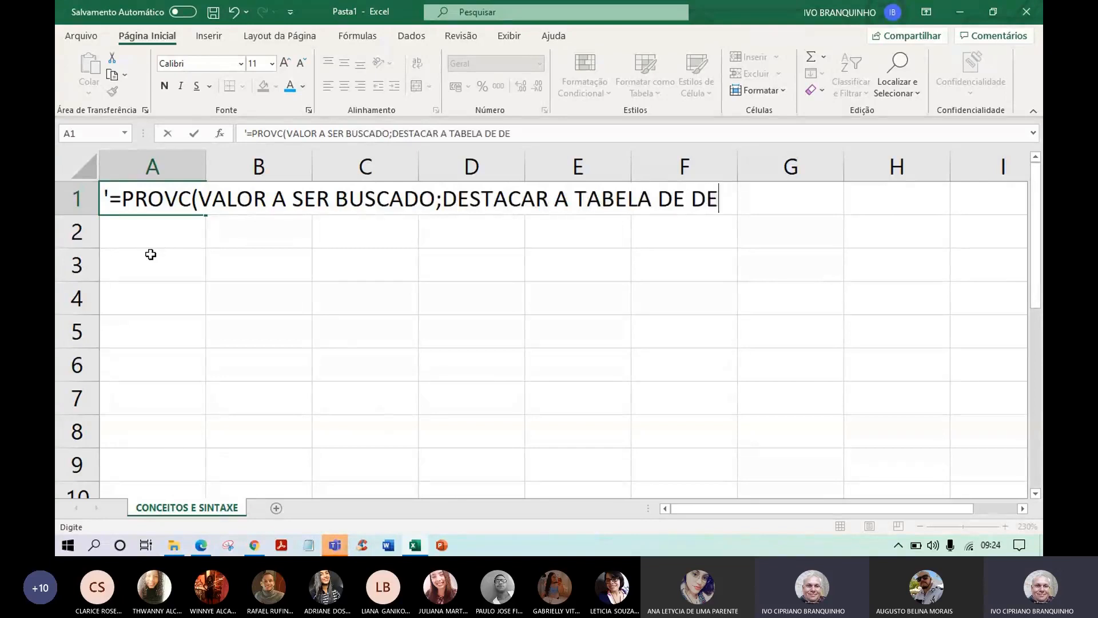
pyautogui.press('BackSpace')
pyautogui.write('D')
pyautogui.press('BackSpace')
pyautogui.write('ADOS')
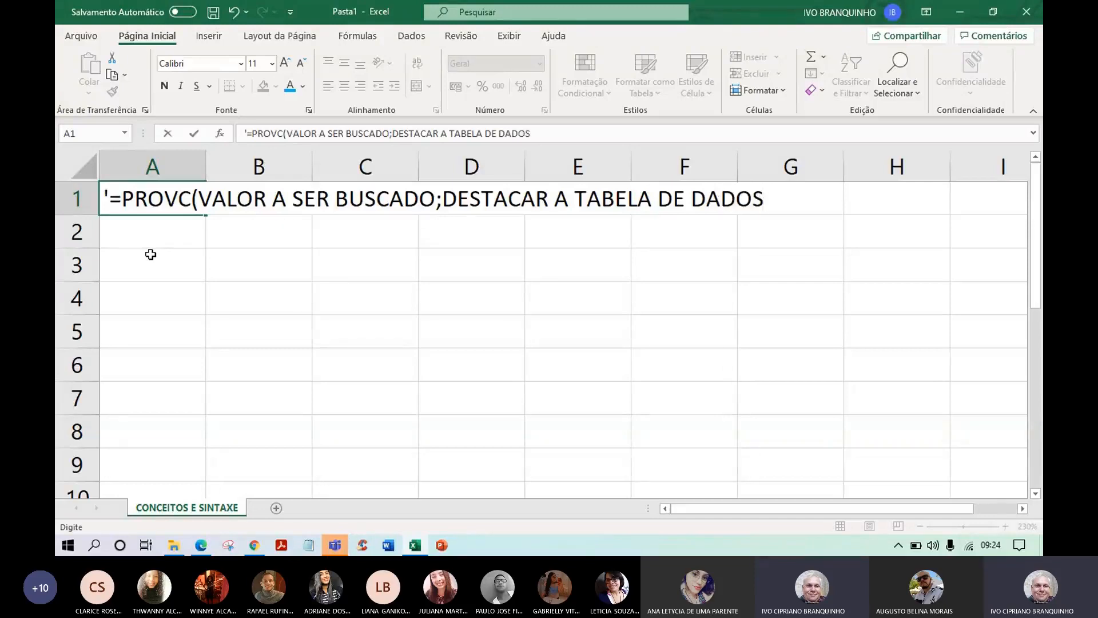
# Complete the syntax text in A1 with ;NÚMERO DA COLUNA) and commit the entry
pyautogui.write(';NÚME')
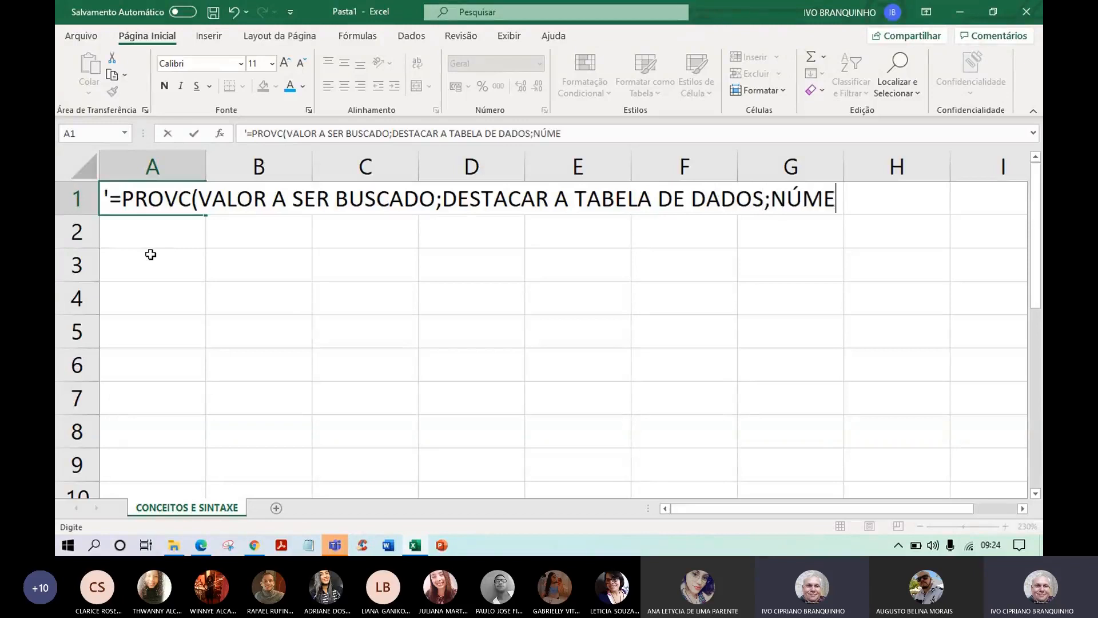
pyautogui.write('RO DA COL')
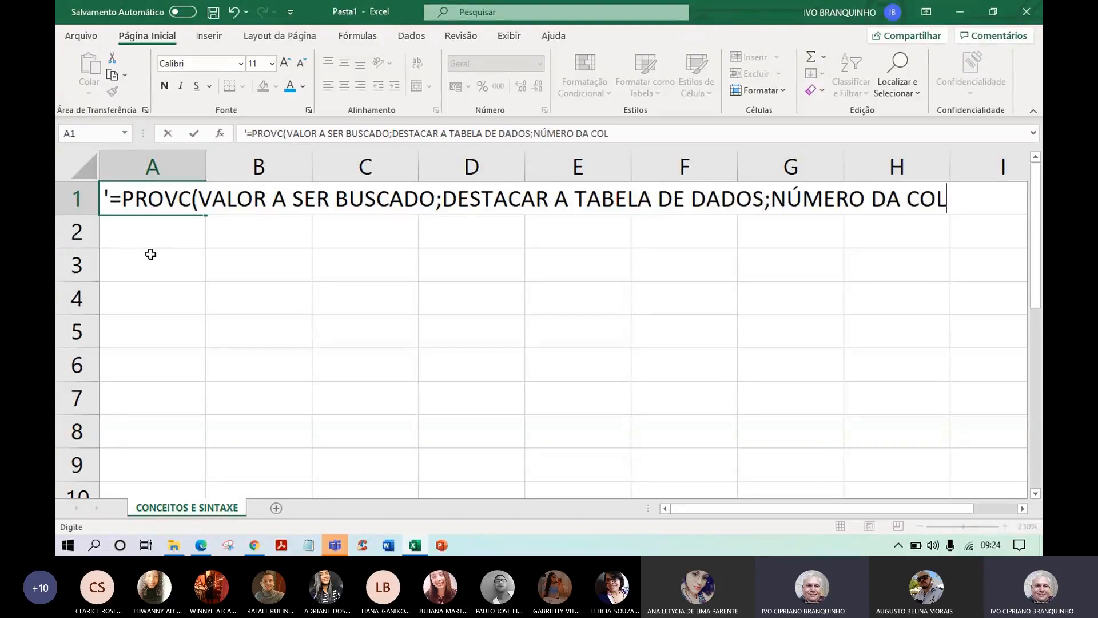
pyautogui.write('UNA)')
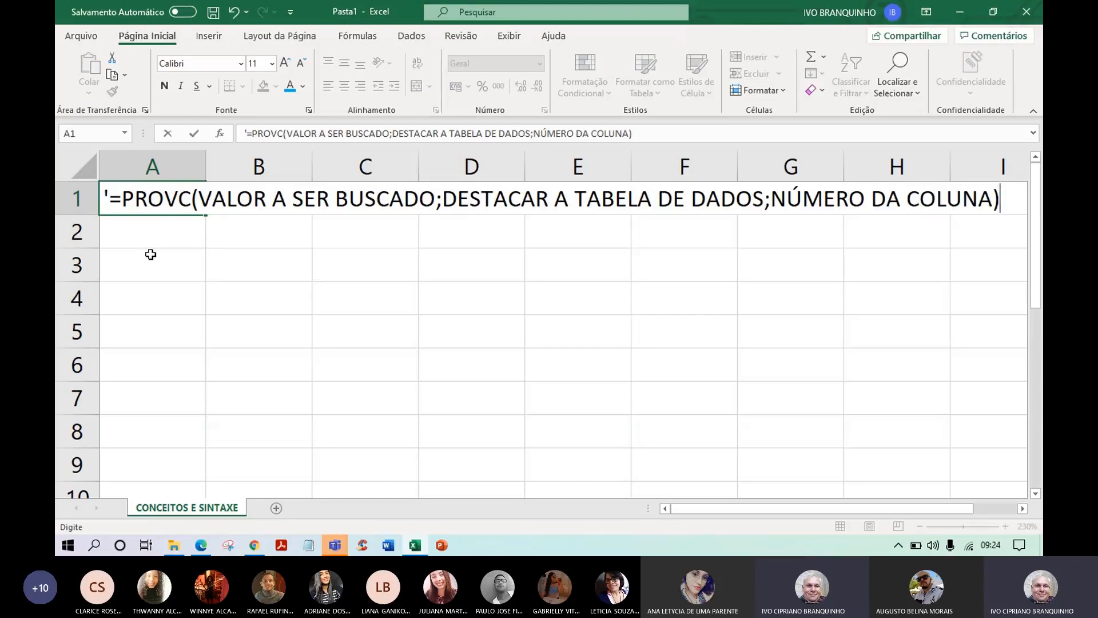
pyautogui.press('Return')
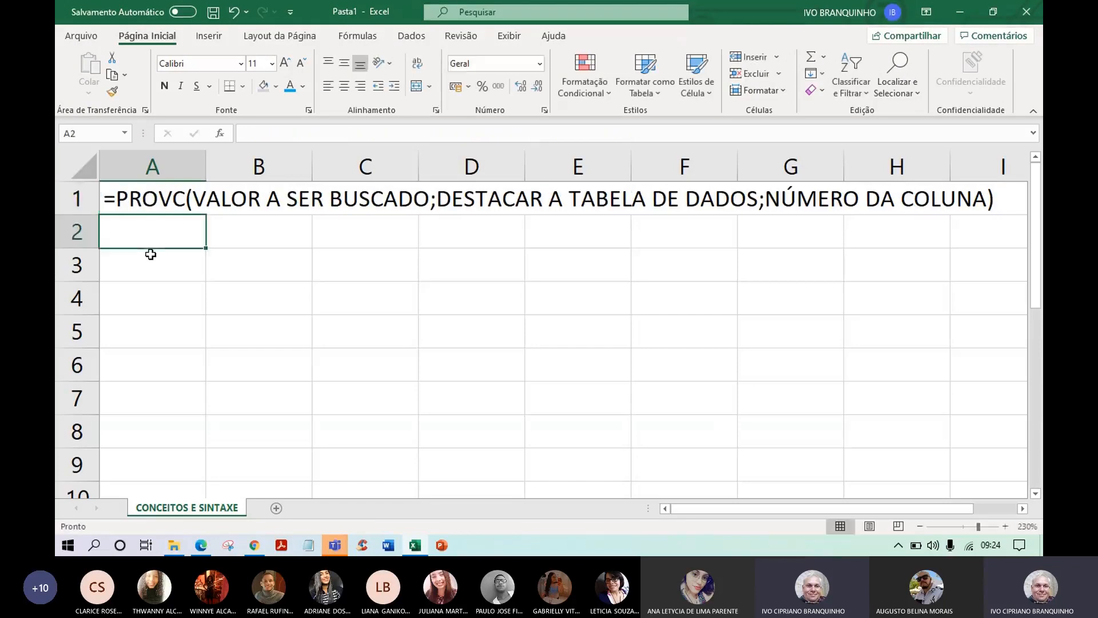
# View the arguments of the PROCV lookup and reference function for cell A3, and close them without inserting it
pyautogui.click(129, 199)
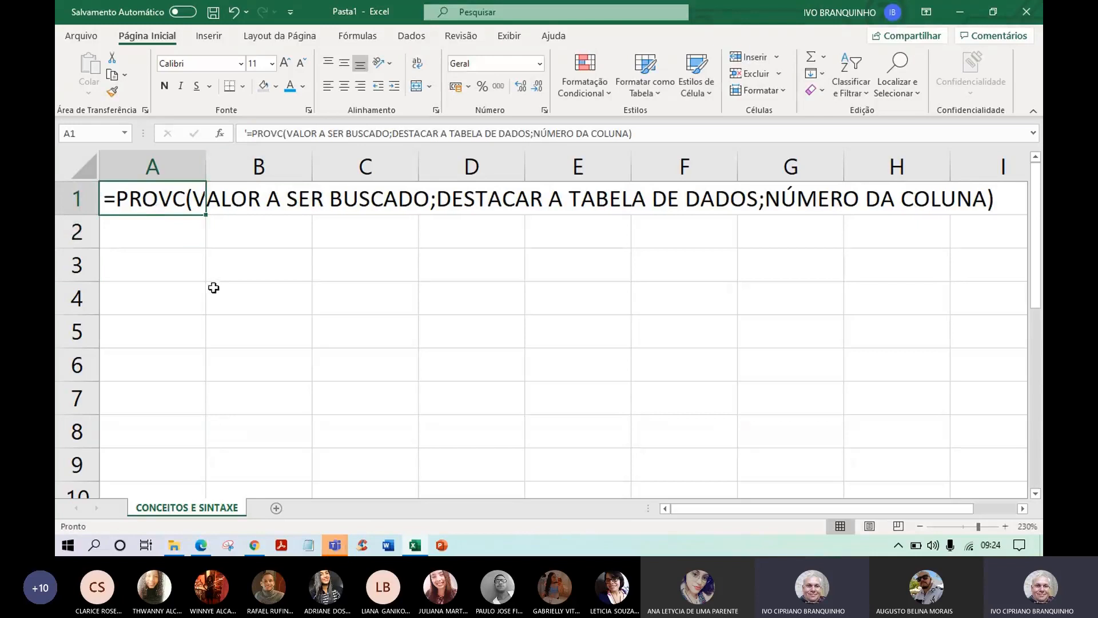
pyautogui.click(158, 238)
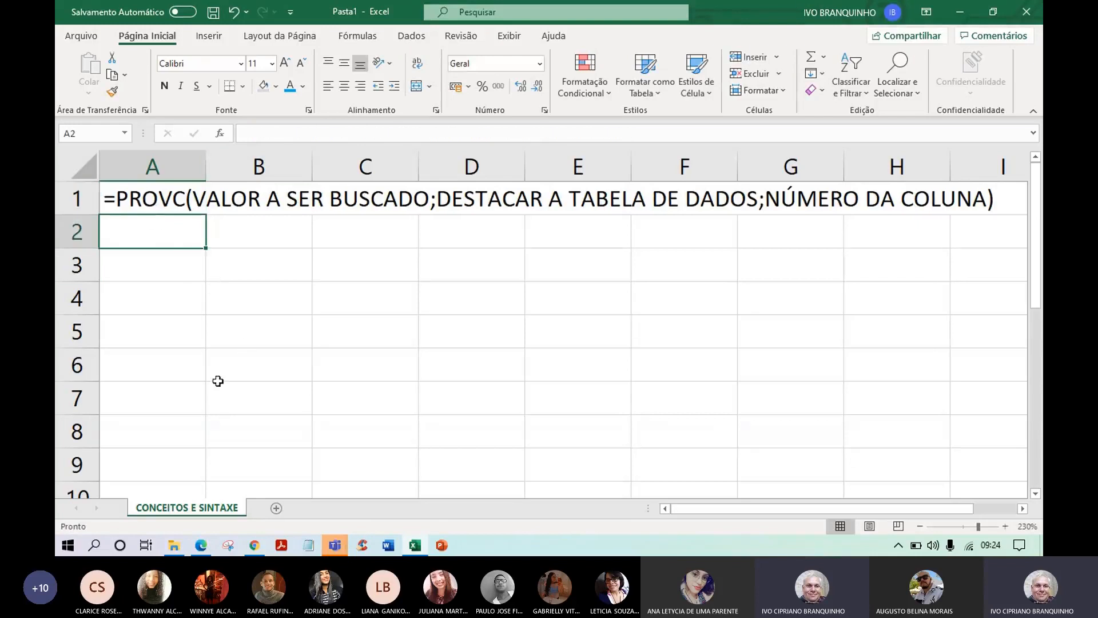
pyautogui.click(164, 273)
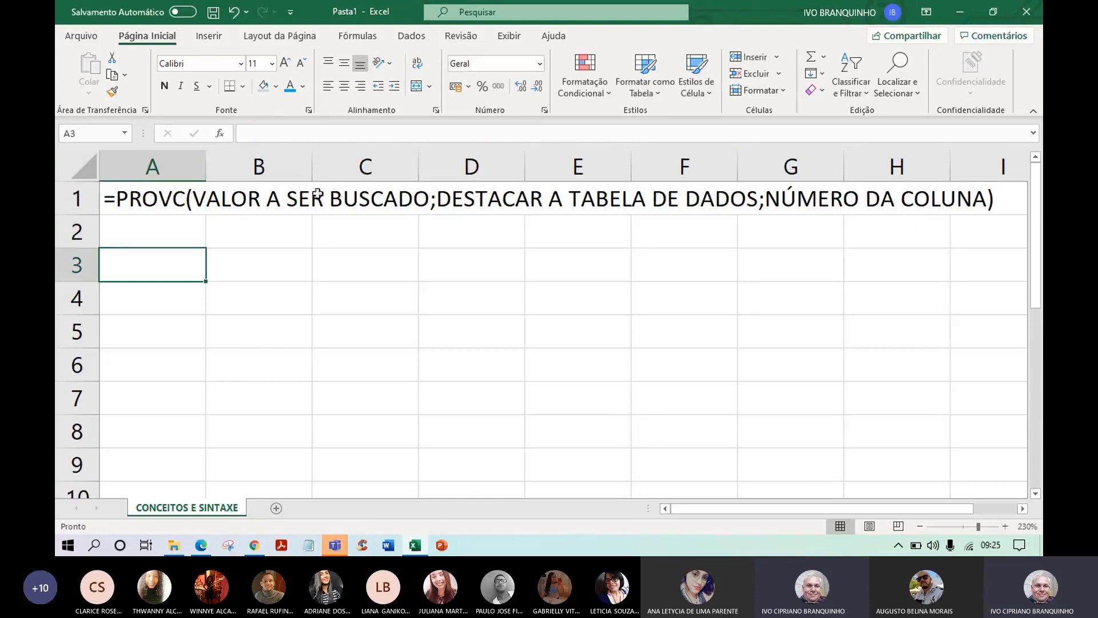
pyautogui.click(365, 39)
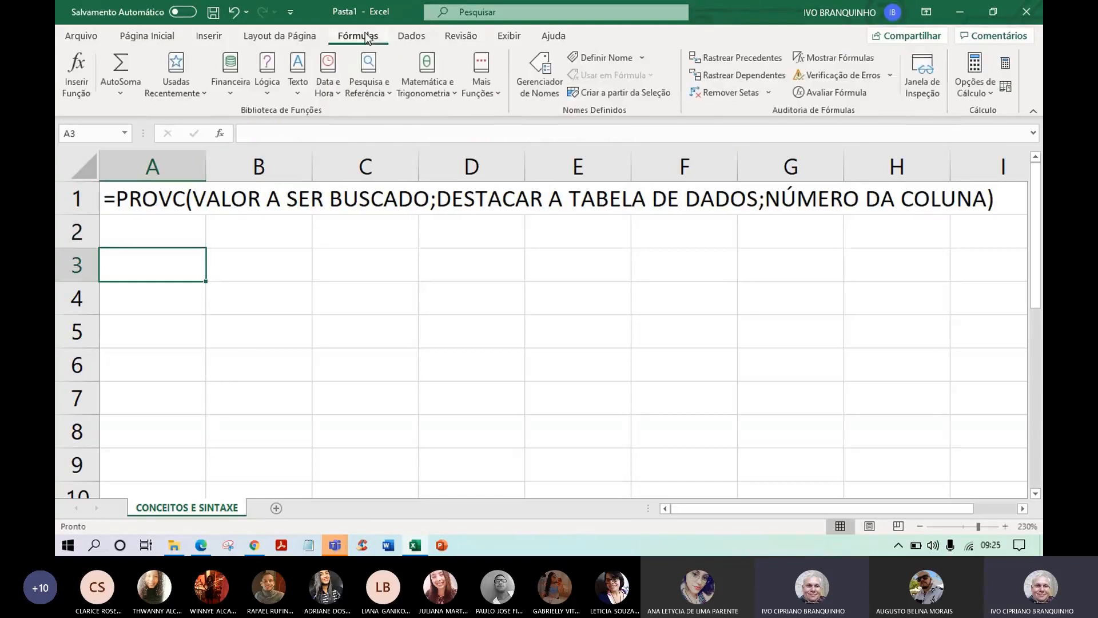
pyautogui.click(376, 89)
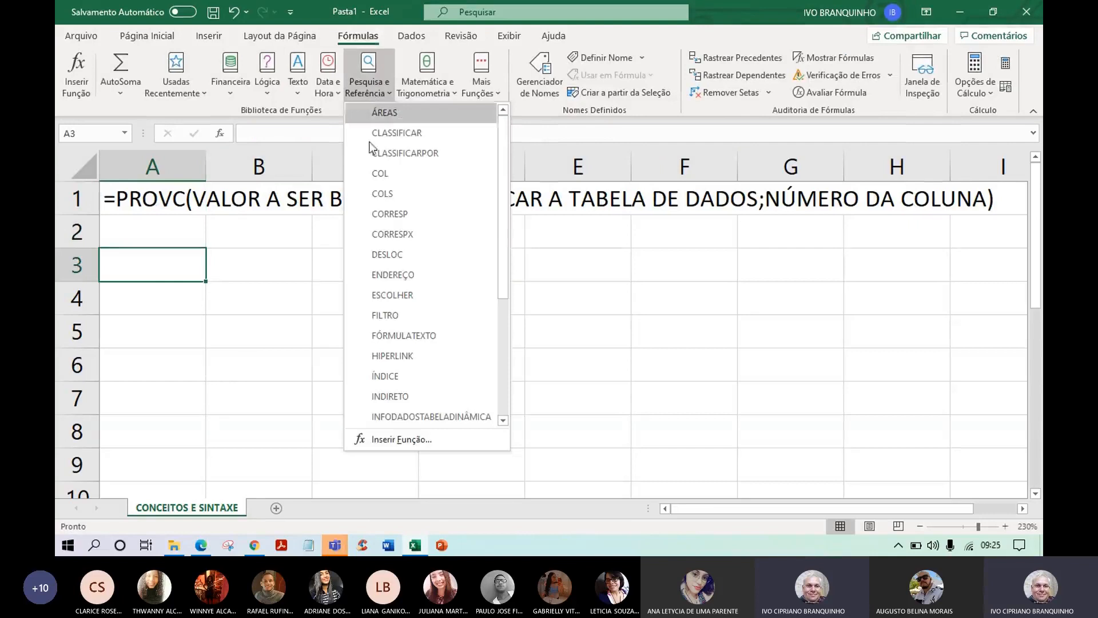
pyautogui.scroll(-3, 365, 232)
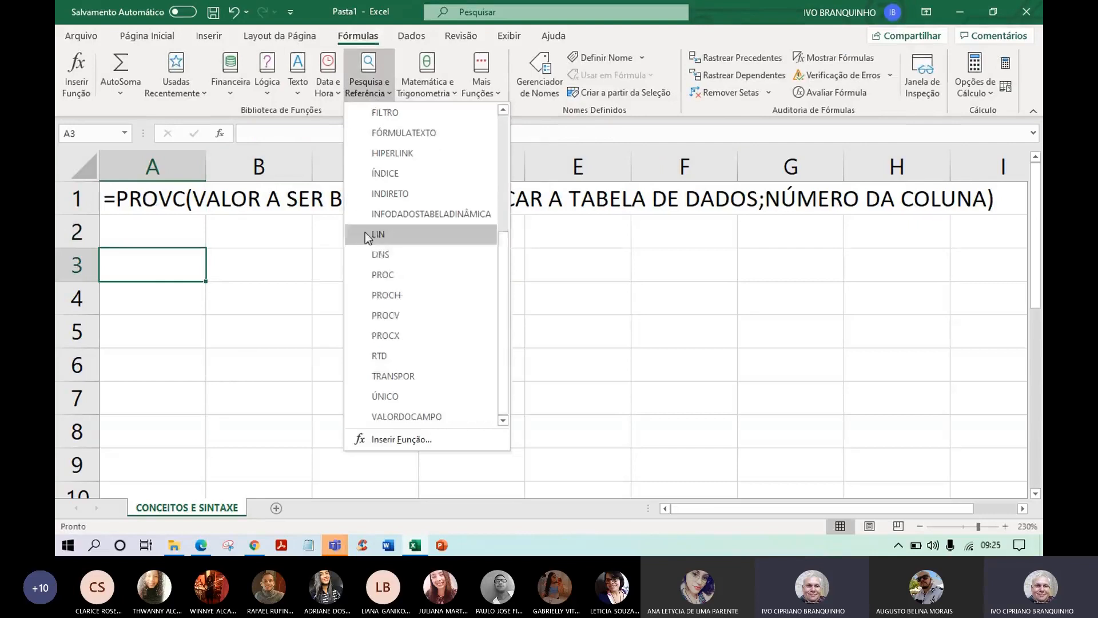
pyautogui.click(400, 314)
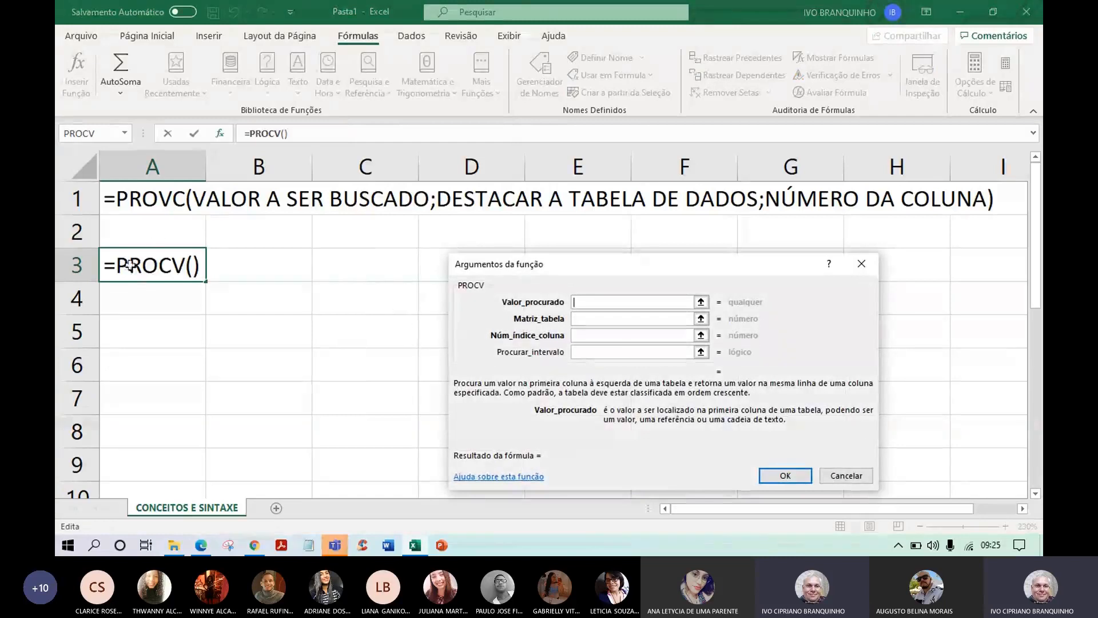
pyautogui.click(854, 480)
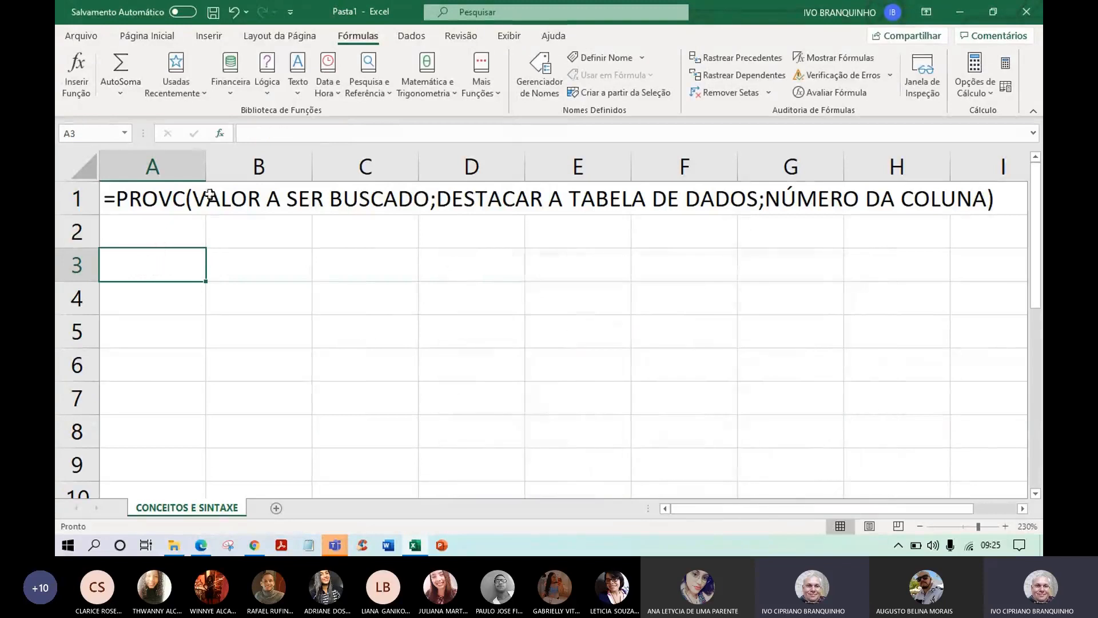
# Open the arguments of PROCV for cell A3 using Insert Function with the Pesquisa e Referência category
pyautogui.click(220, 135)
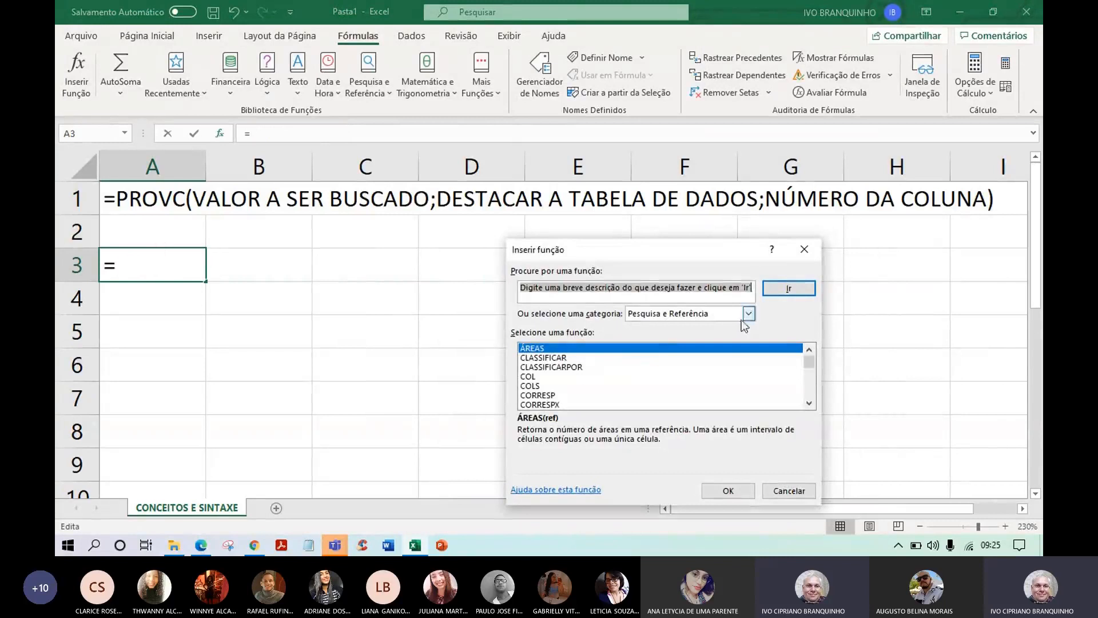
pyautogui.scroll(-6, 554, 390)
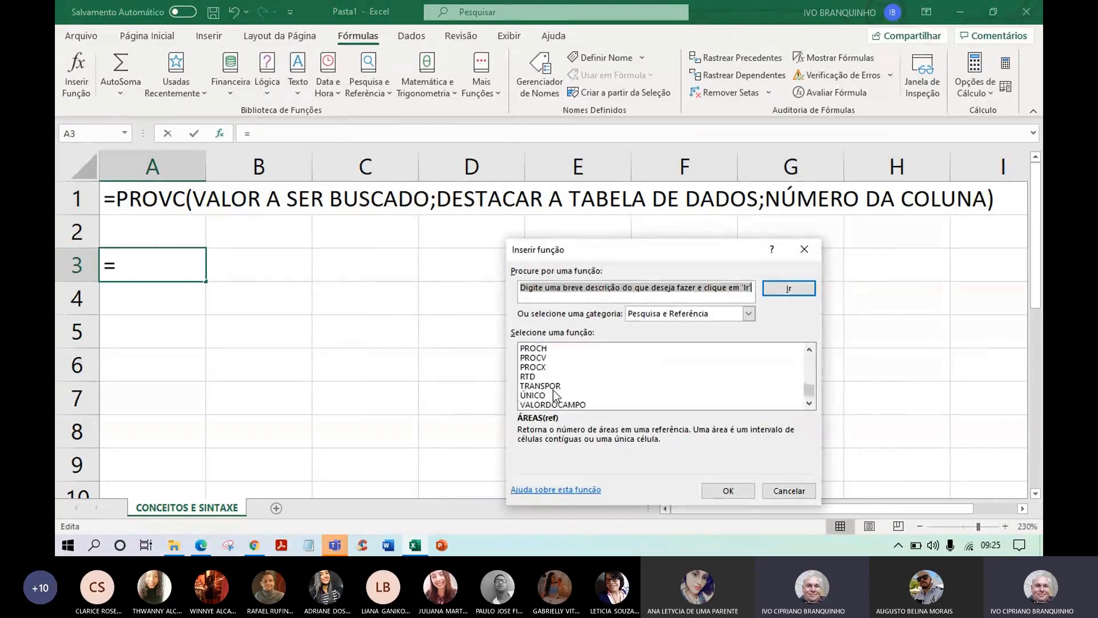
pyautogui.click(547, 358)
pyautogui.click(738, 495)
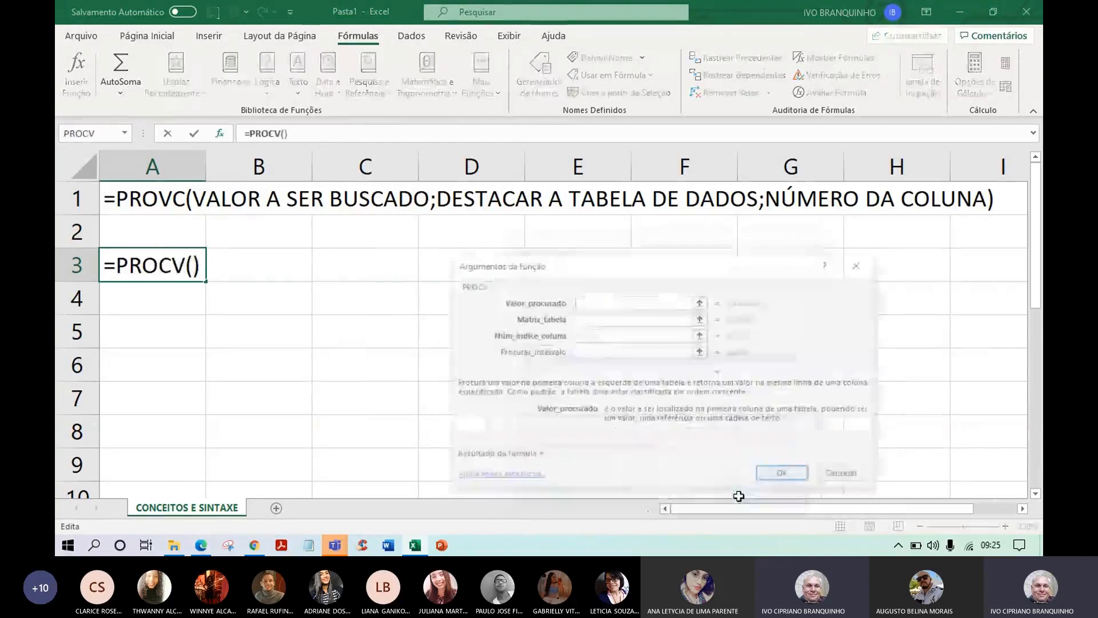
# Examine the PROCV arguments from Valor_procurado to Procurar_intervalo against the syntax in A1, and cancel without inserting the function
pyautogui.moveTo(595, 273); pyautogui.dragTo(593, 194)
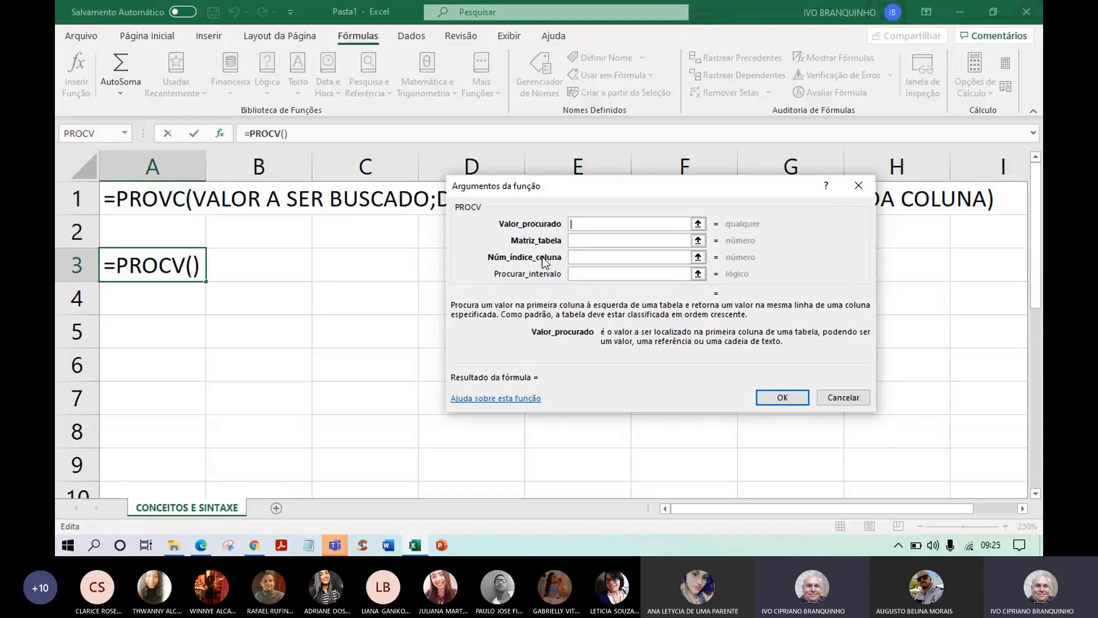
pyautogui.moveTo(595, 190); pyautogui.dragTo(592, 241)
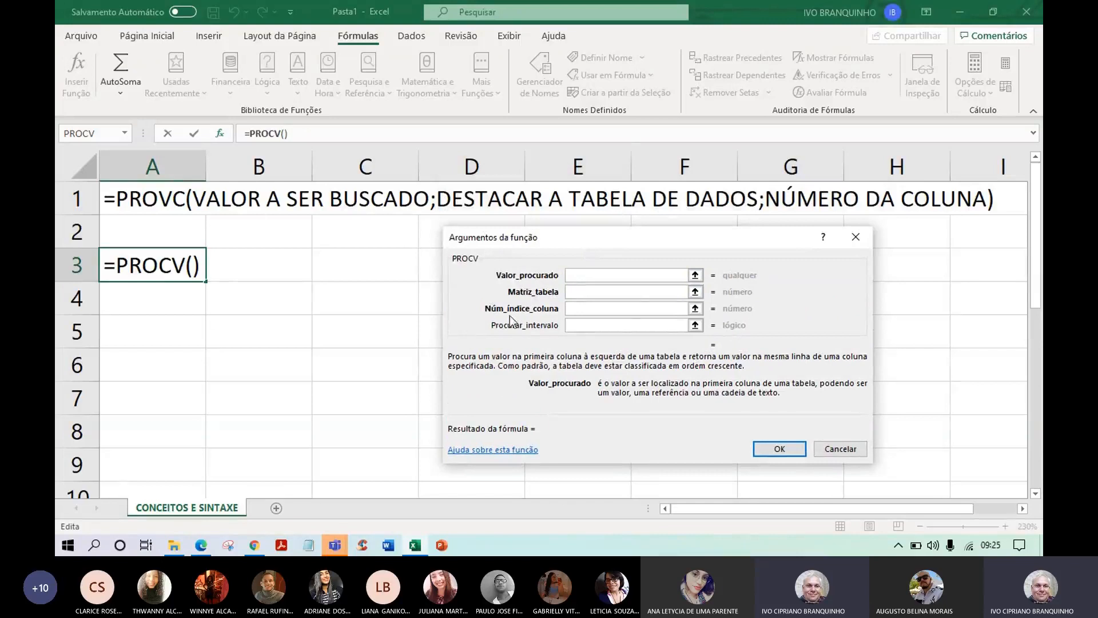
pyautogui.click(623, 310)
pyautogui.click(622, 292)
pyautogui.click(620, 275)
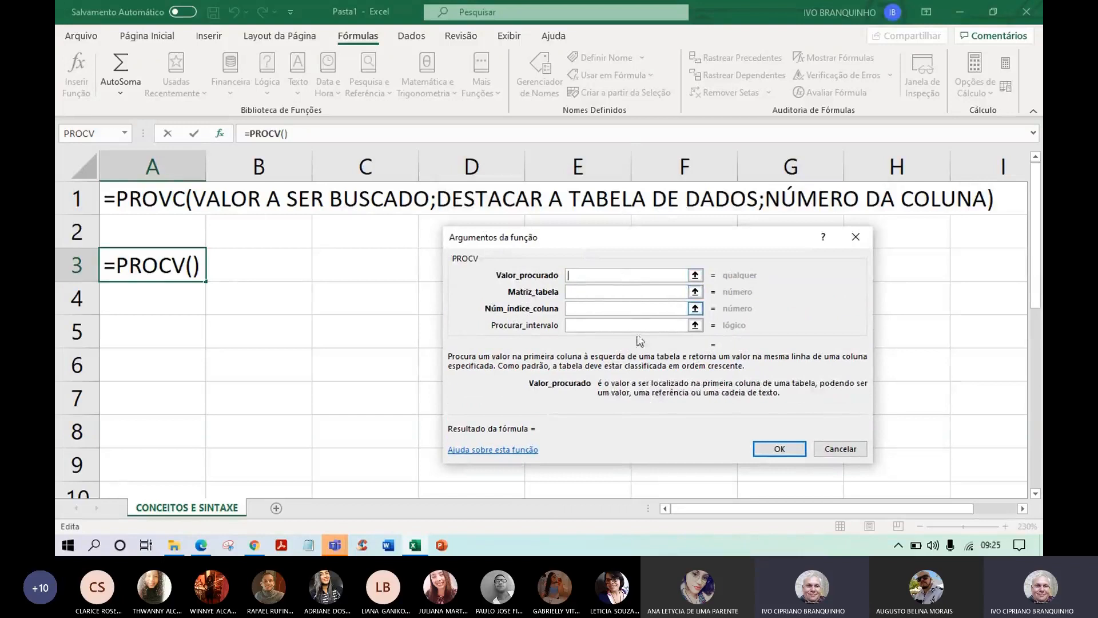
pyautogui.click(602, 326)
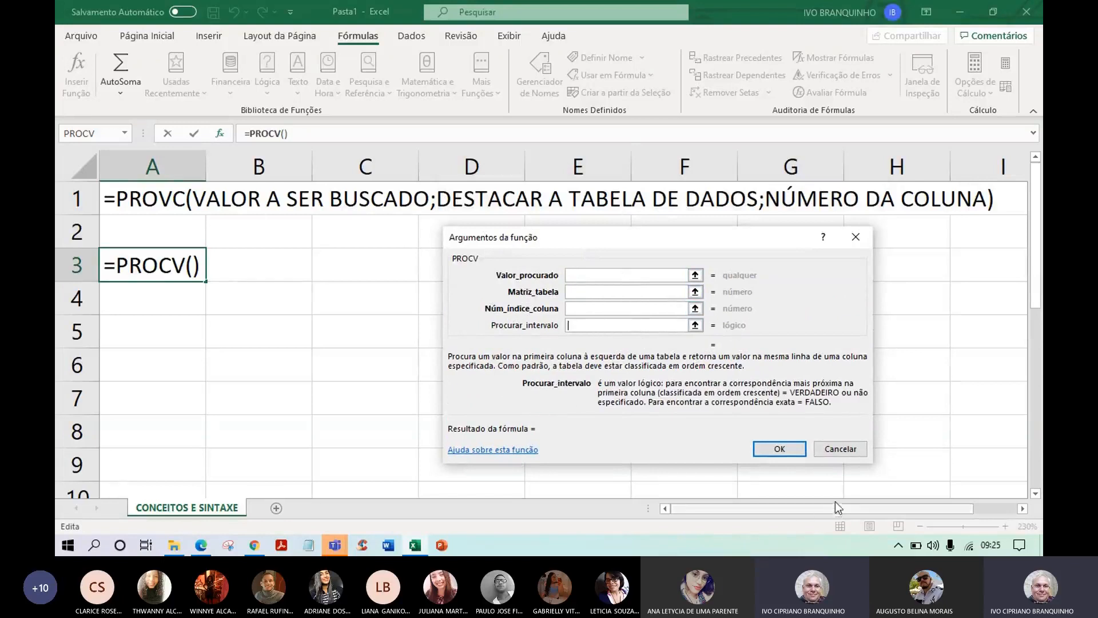
pyautogui.click(838, 456)
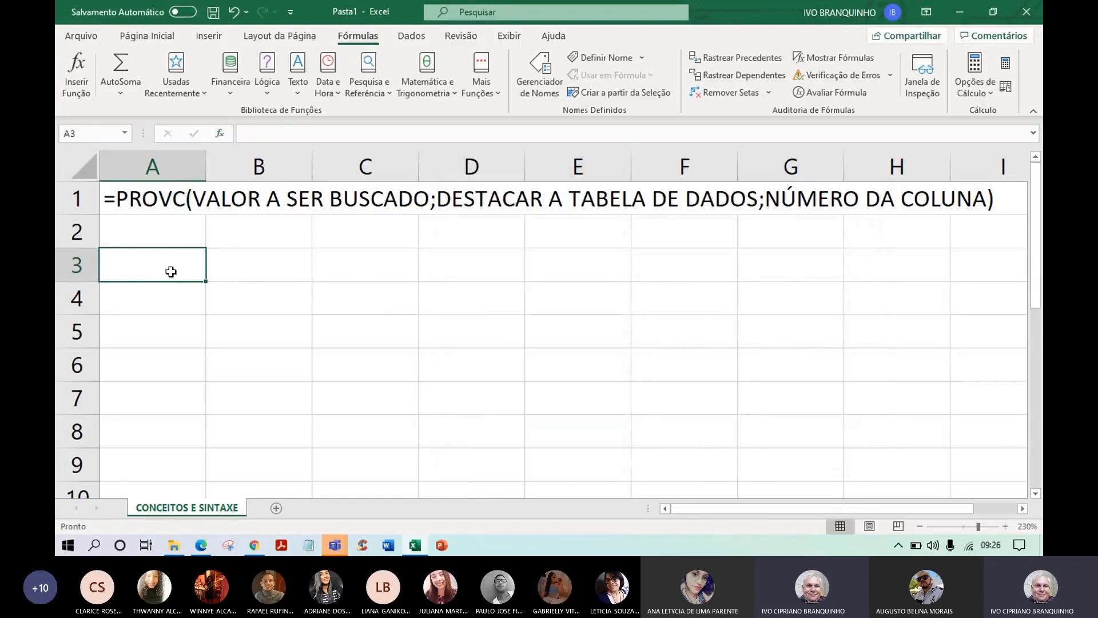
# Start a =PROCV( formula directly in A3 to view its argument hint, and cancel the entry
pyautogui.write('=´R')
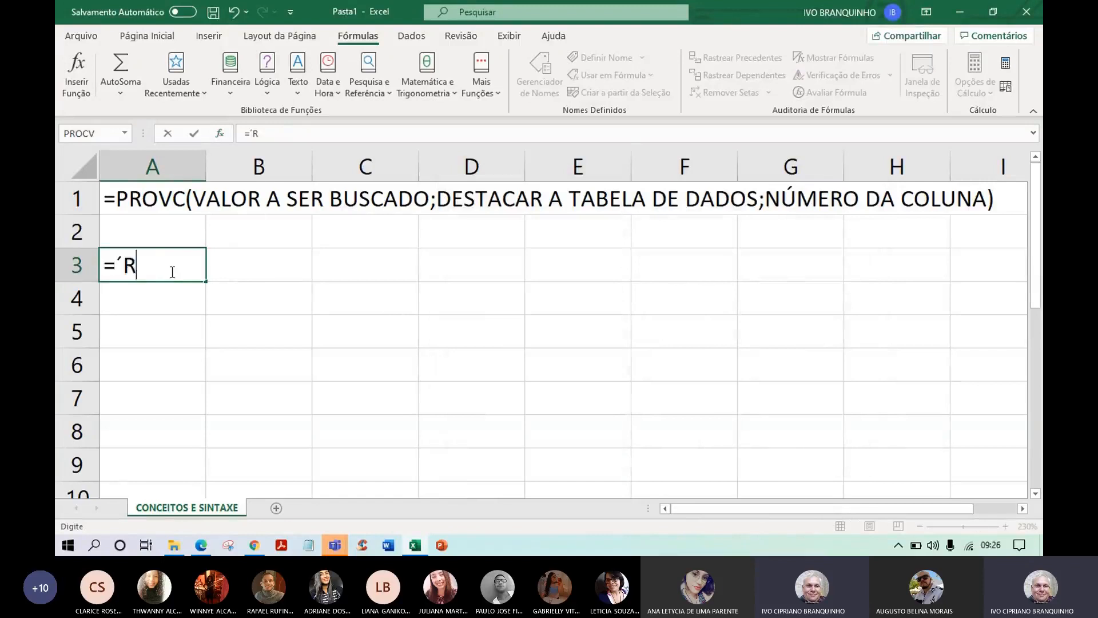
pyautogui.press('BackSpace')
pyautogui.press('BackSpace')
pyautogui.write('PRO')
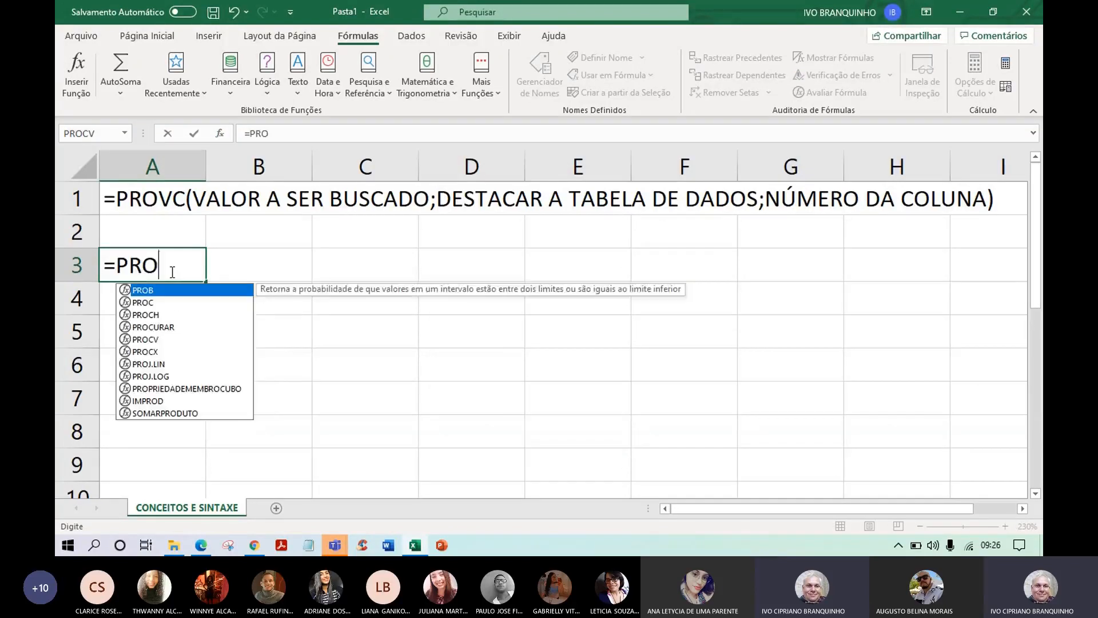
pyautogui.doubleClick(159, 342)
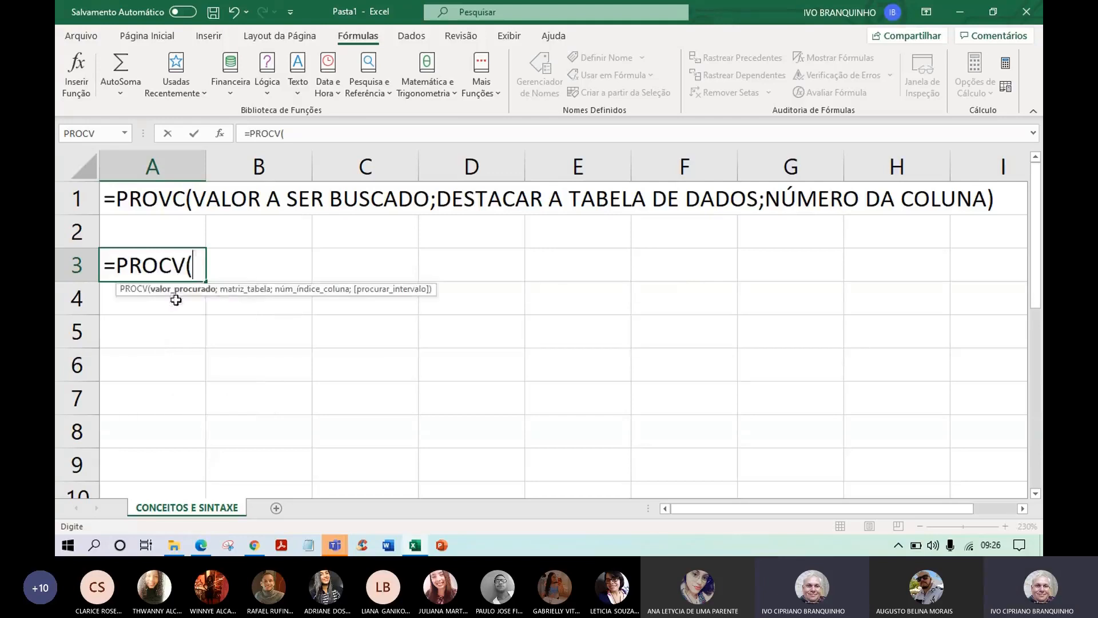
pyautogui.moveTo(232, 291); pyautogui.dragTo(375, 269)
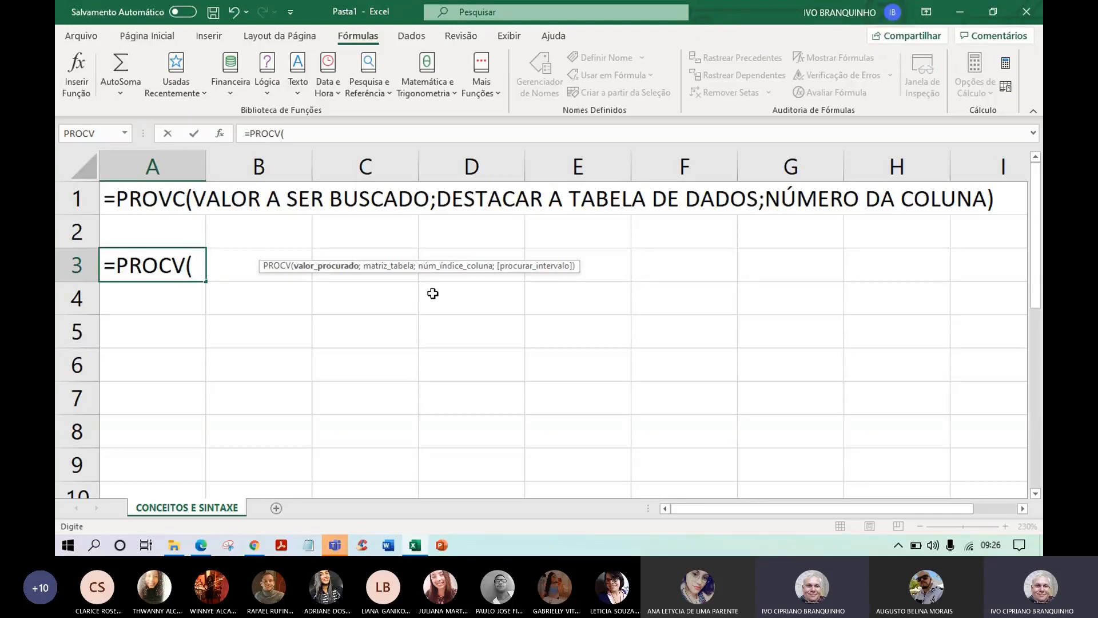
pyautogui.press('Escape')
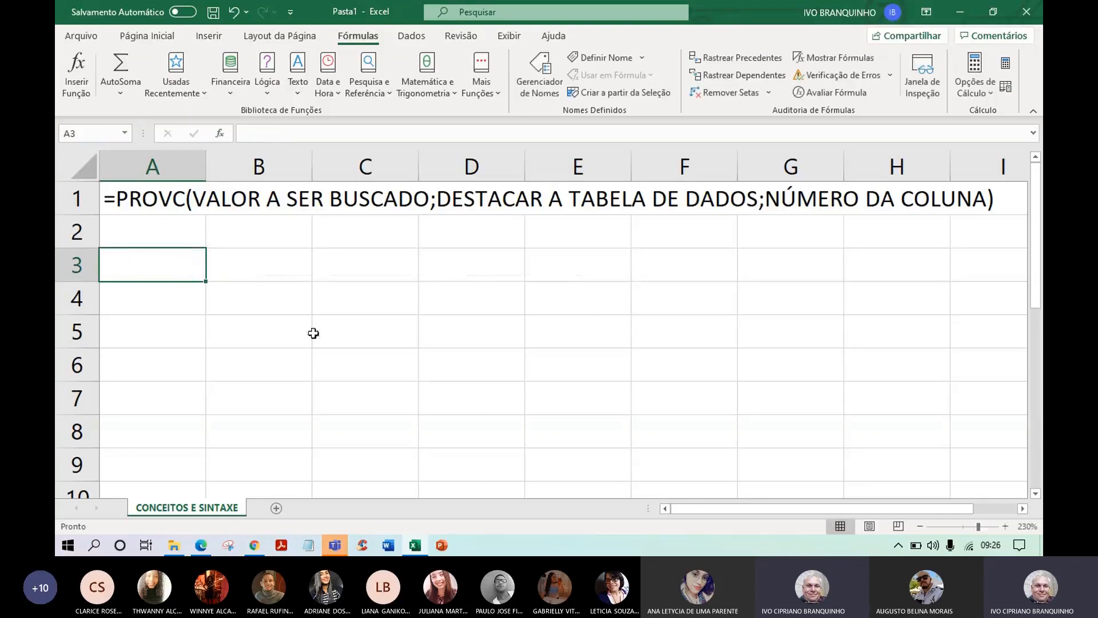
pyautogui.click(272, 318)
pyautogui.click(237, 264)
pyautogui.click(325, 358)
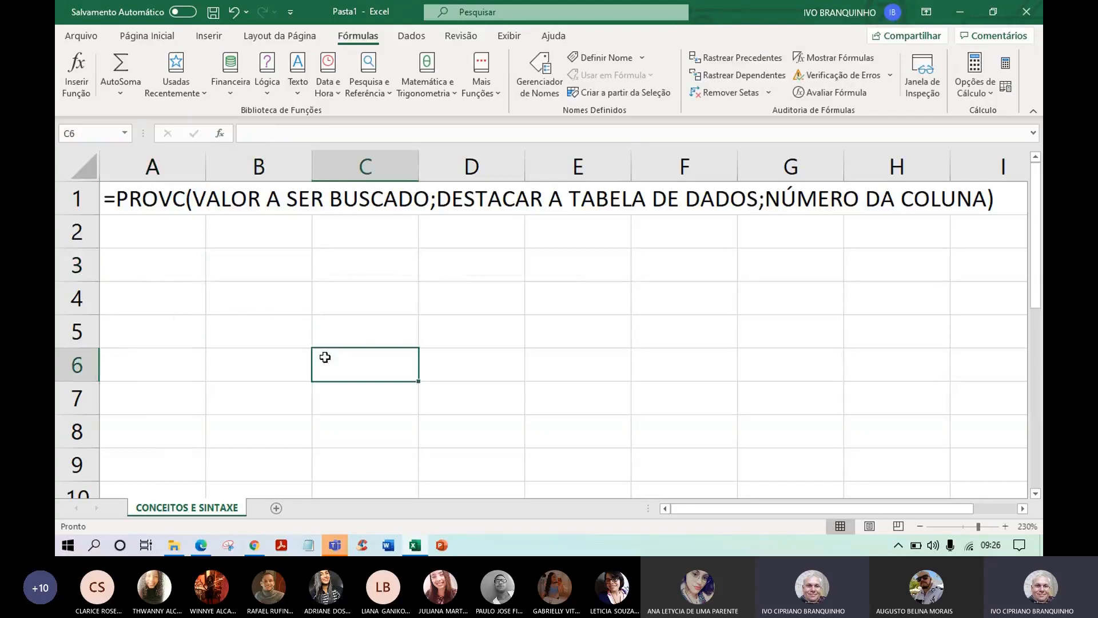
pyautogui.click(191, 266)
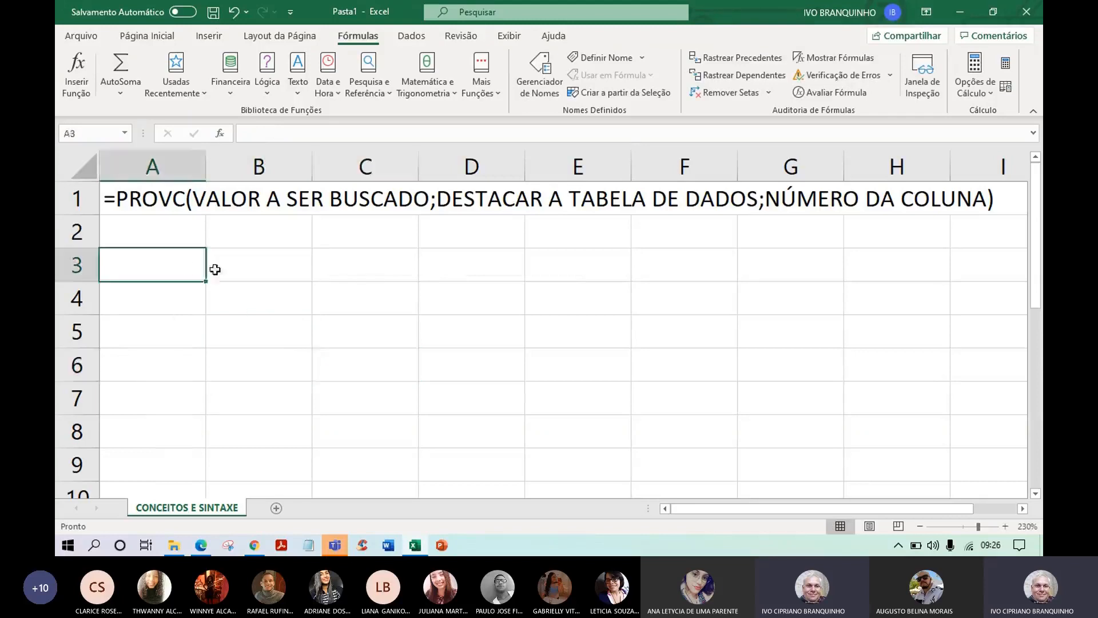
pyautogui.click(302, 290)
pyautogui.click(325, 356)
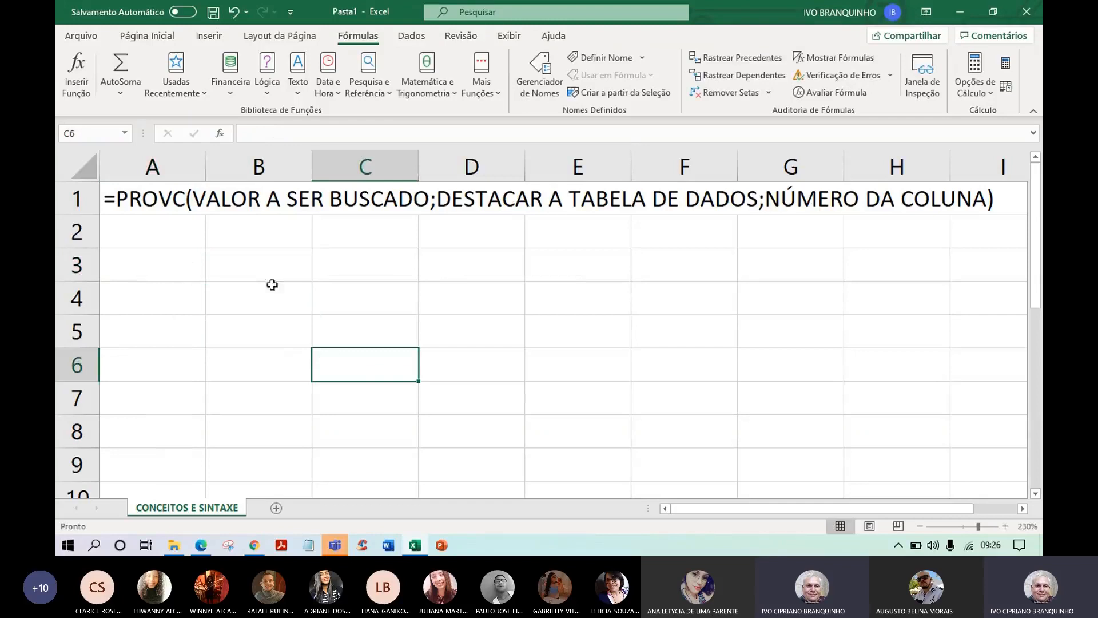
# Enter the column headers FRUTAS, PREÇO and QTD in cells A3 to C3
pyautogui.click(187, 268)
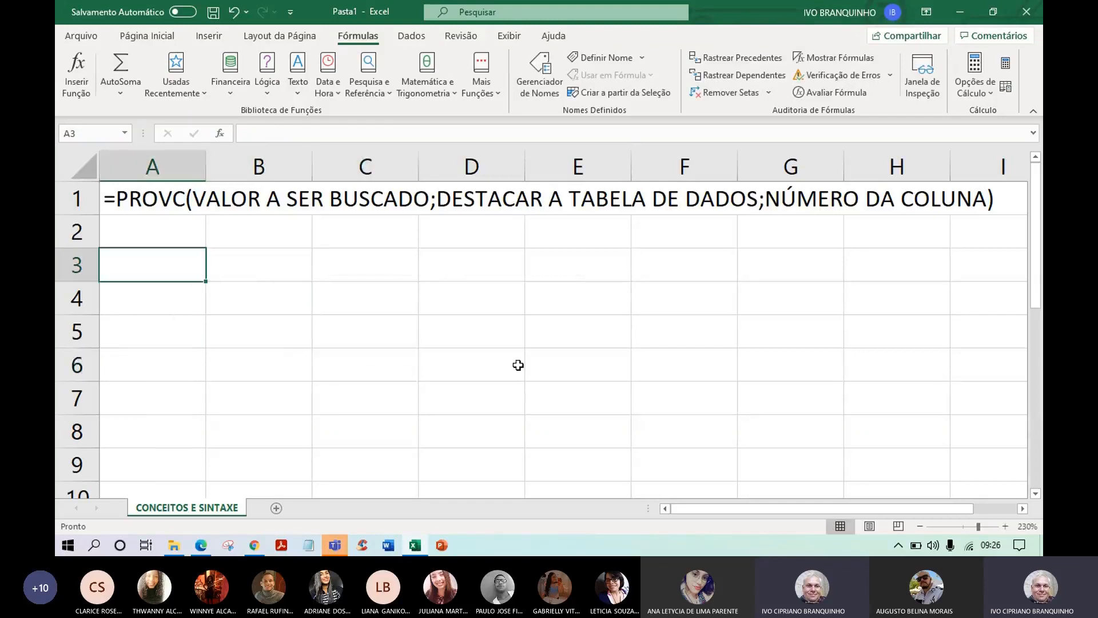
pyautogui.write('FR')
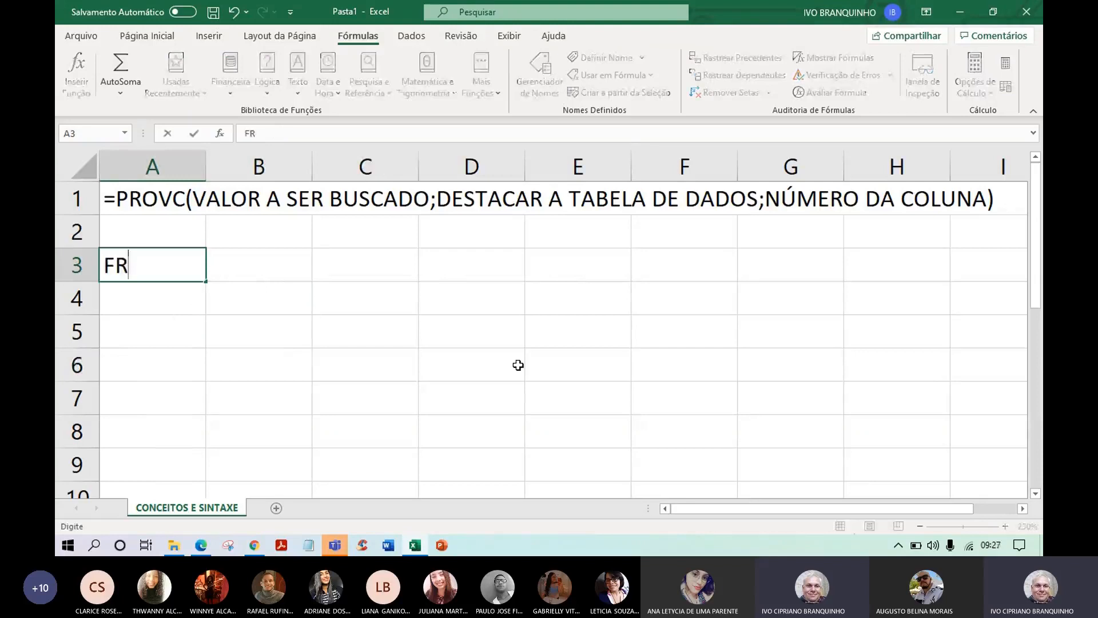
pyautogui.write('UTAS')
pyautogui.press('Tab')
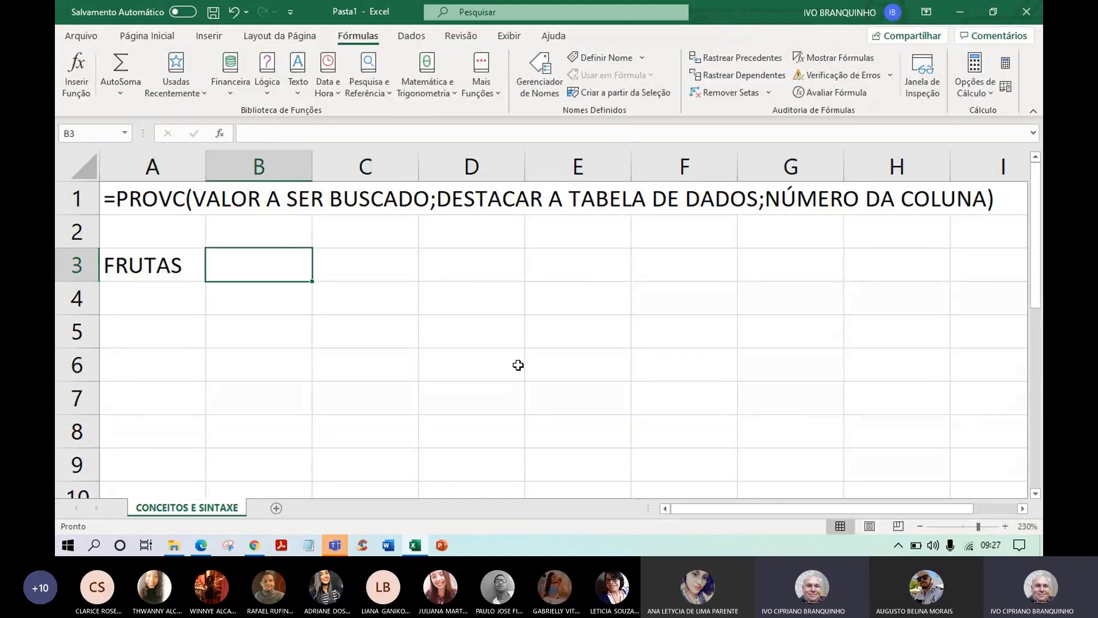
pyautogui.write('PROÇO')
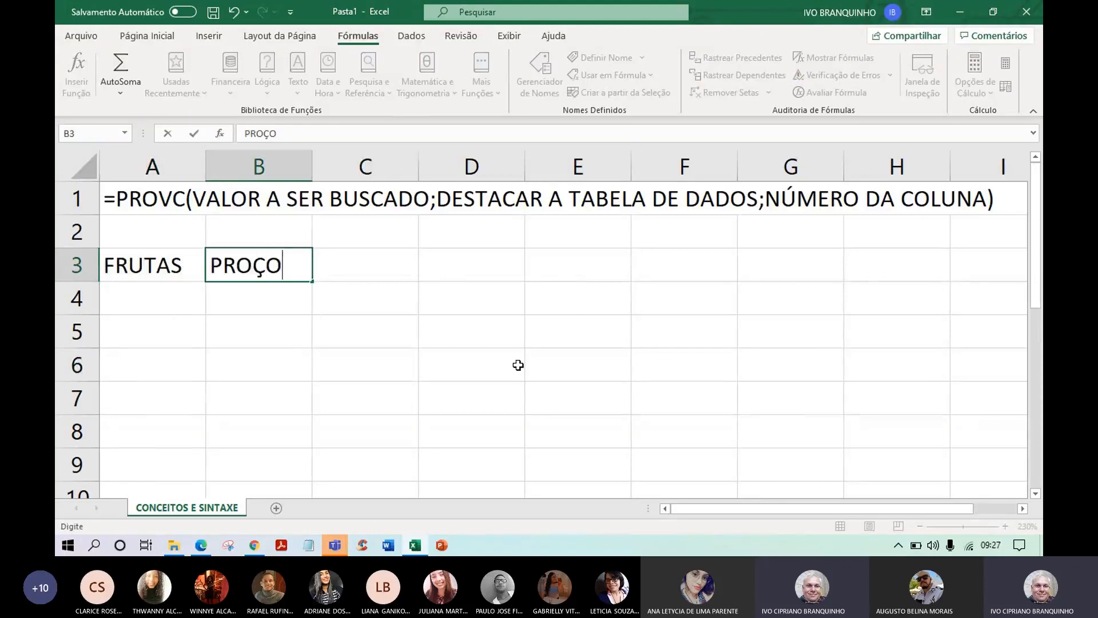
pyautogui.press('BackSpace')
pyautogui.press('BackSpace')
pyautogui.press('BackSpace')
pyautogui.write('E')
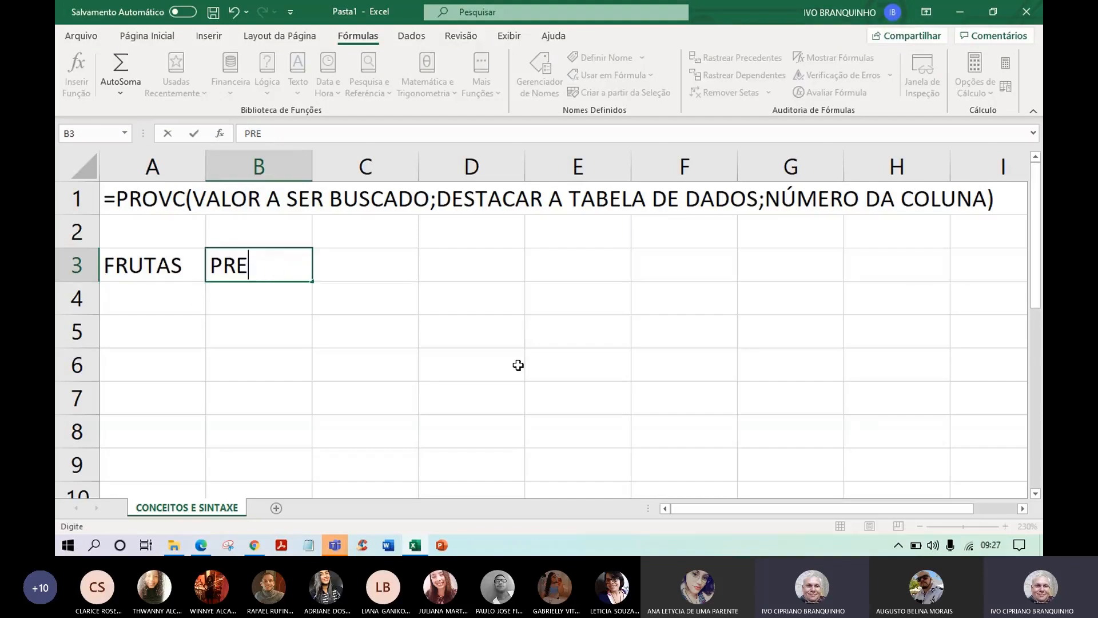
pyautogui.write('ÇO')
pyautogui.press('Tab')
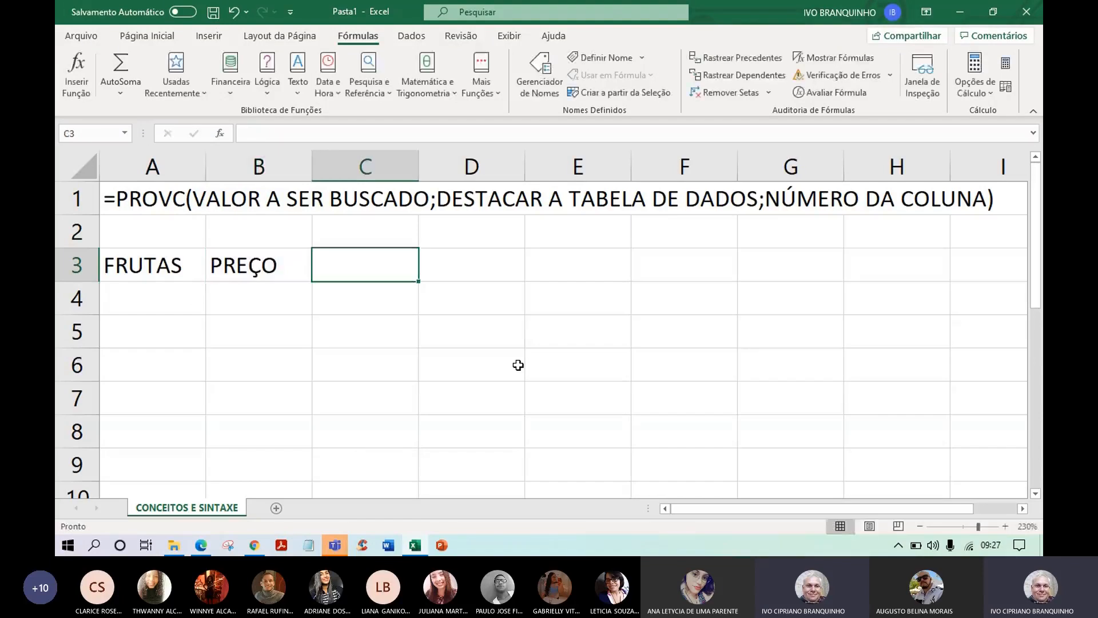
pyautogui.write('QTD')
pyautogui.press('Return')
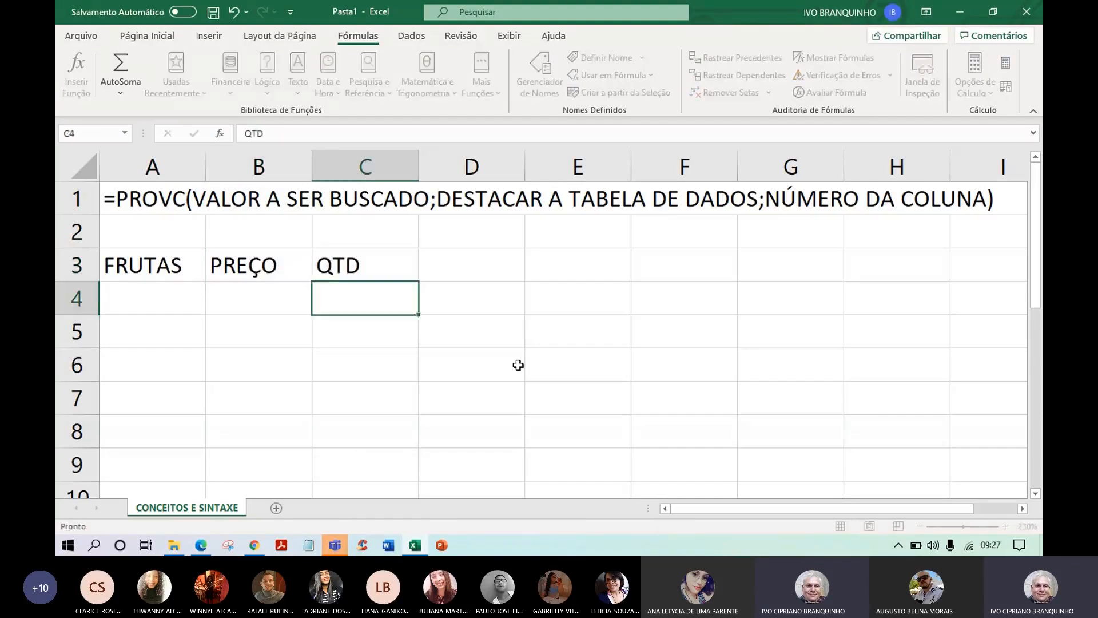
# Fill row 4 of the fruit table with LARANJA, price 2,69 and quantity 50
pyautogui.press('Left')
pyautogui.press('Left')
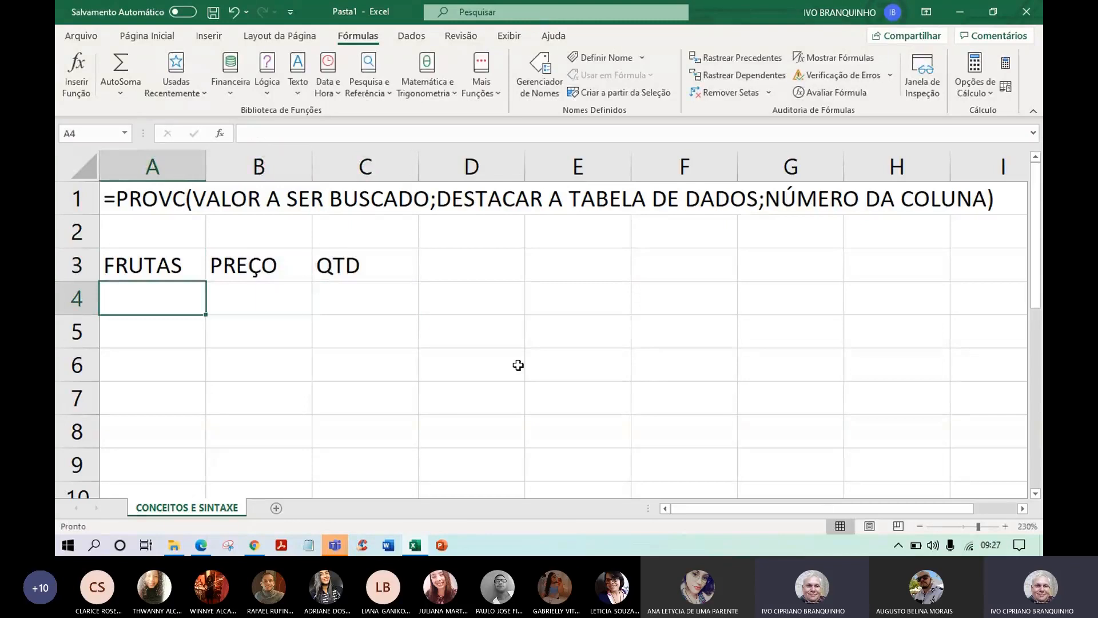
pyautogui.write('LARANJA')
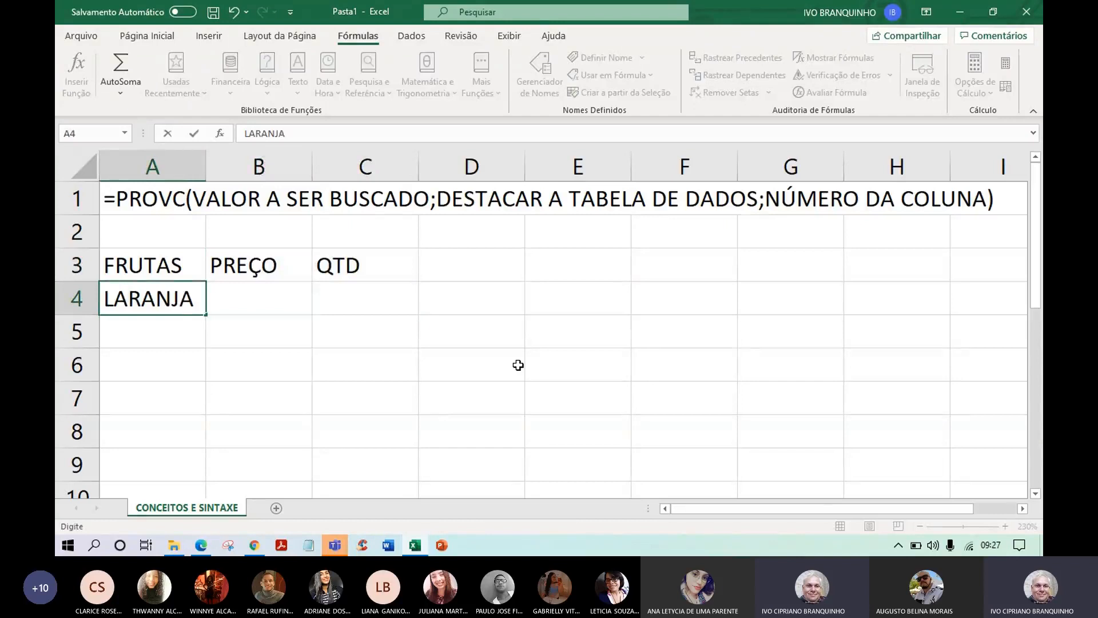
pyautogui.press('Tab')
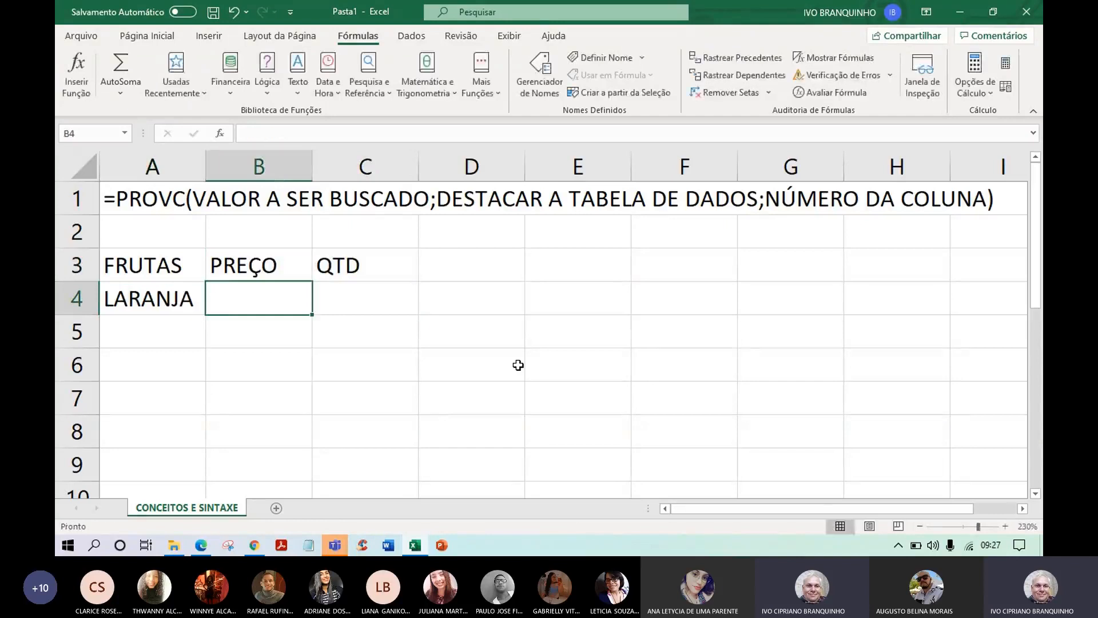
pyautogui.write('2,69')
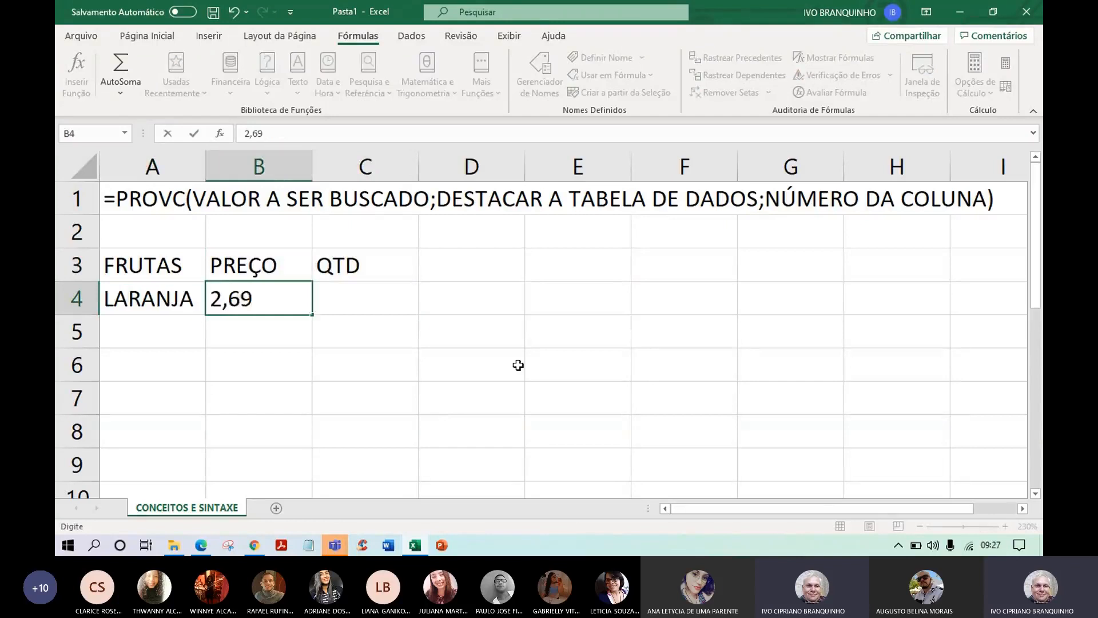
pyautogui.press('Tab')
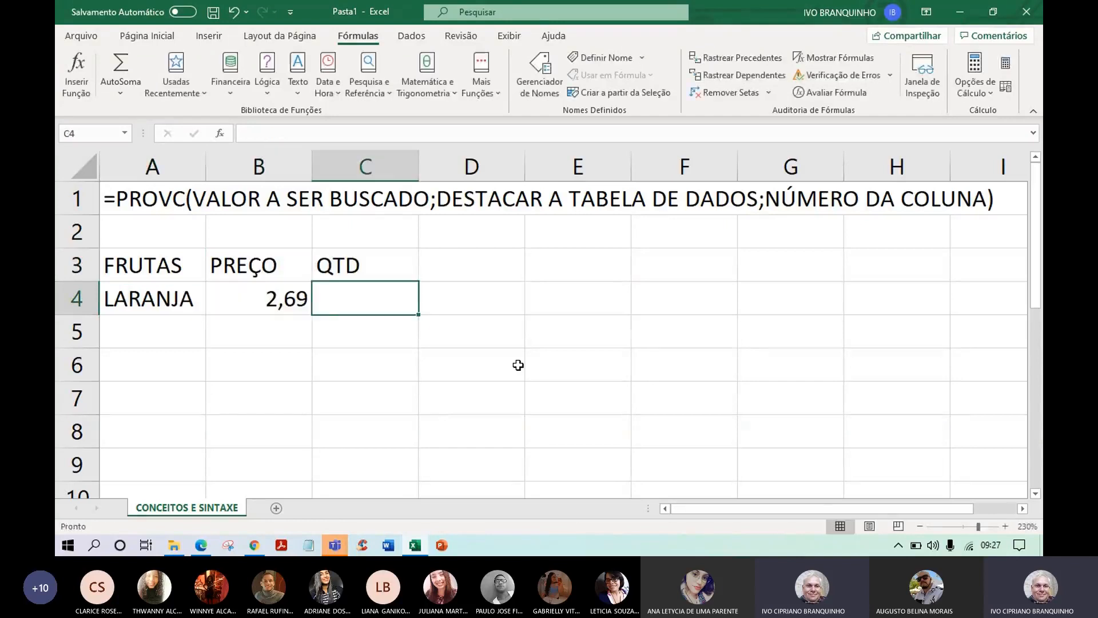
pyautogui.write('50')
pyautogui.press('Return')
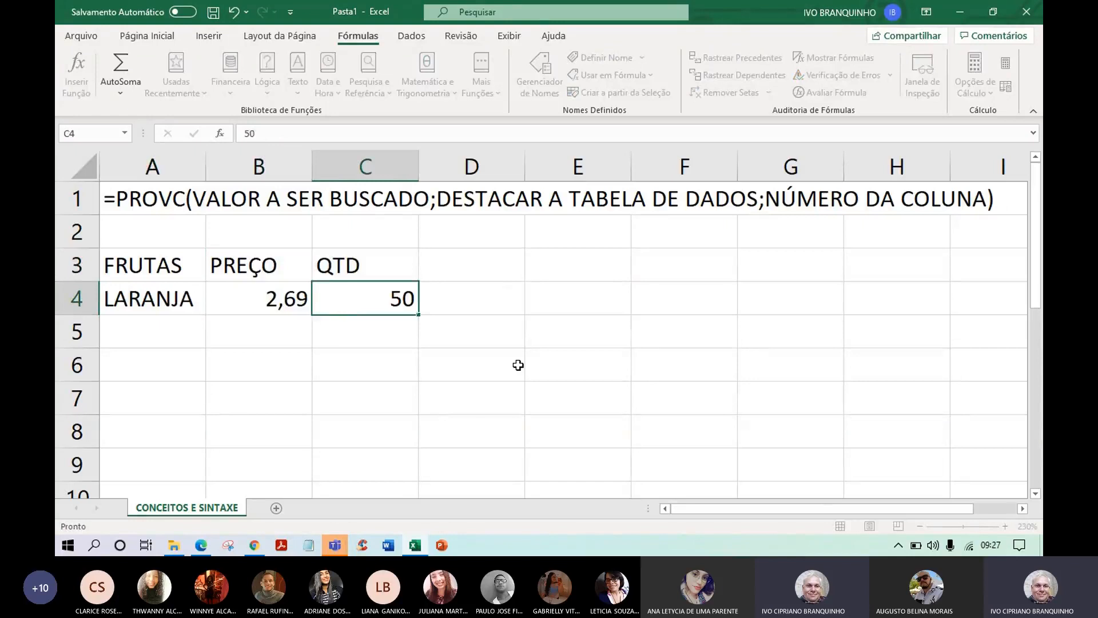
# Fill row 5 of the fruit table with PERA, price 7,99 and quantity 150
pyautogui.press('Home')
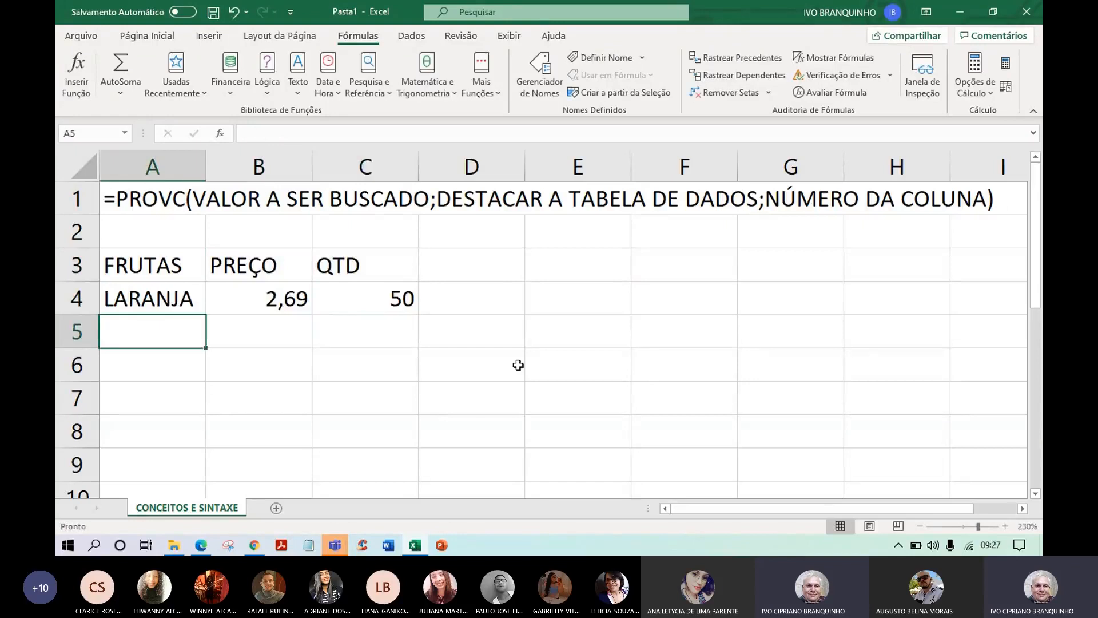
pyautogui.write('PERA')
pyautogui.press('Tab')
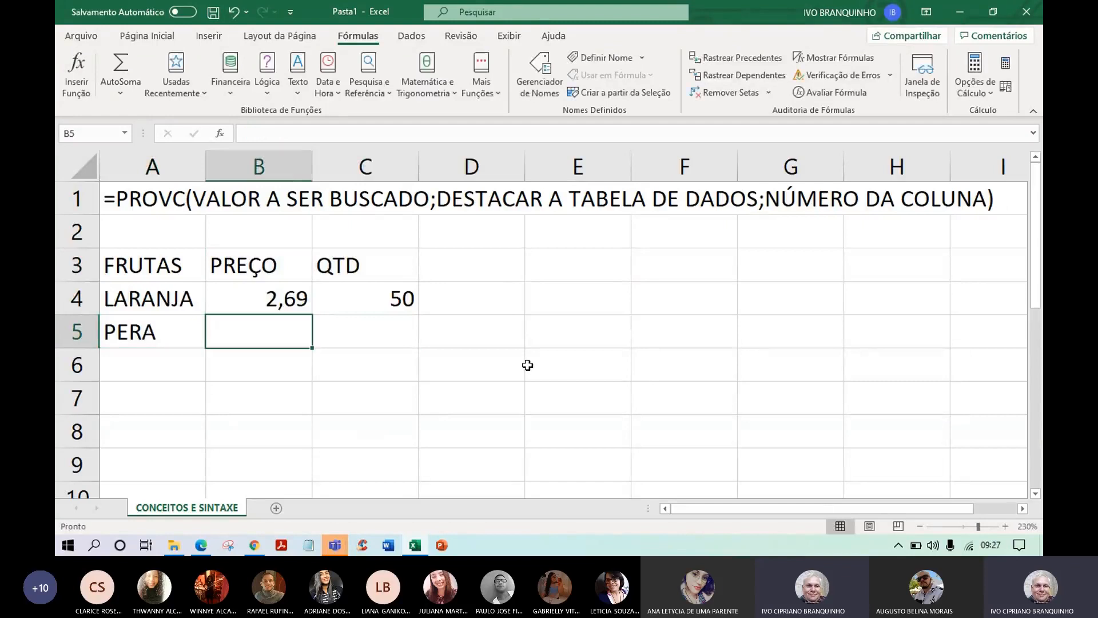
pyautogui.write('7,')
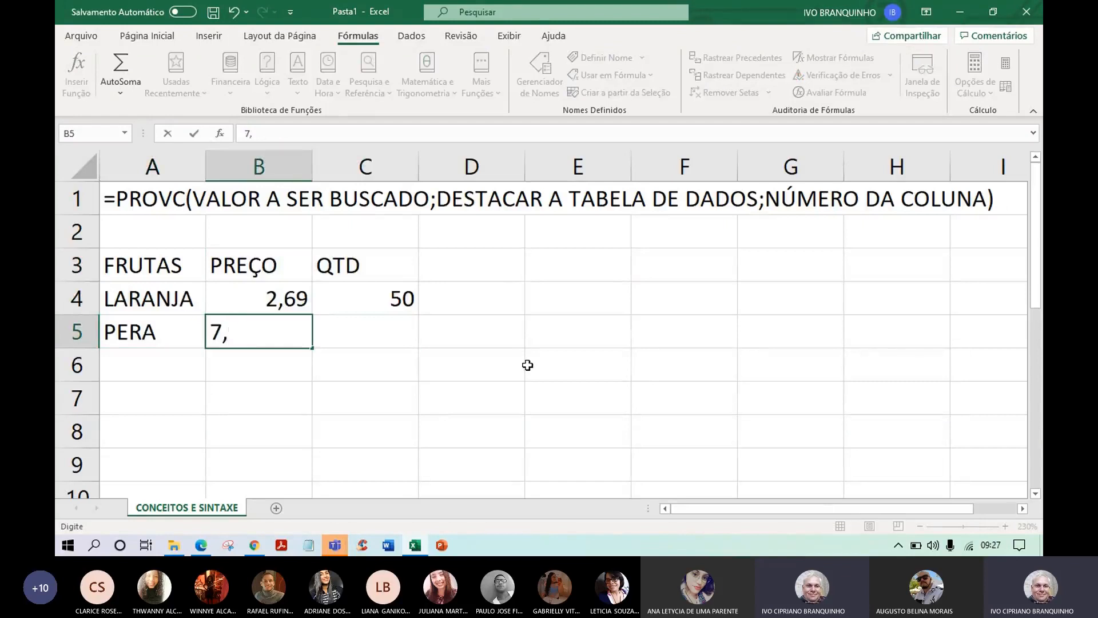
pyautogui.write('99')
pyautogui.press('Tab')
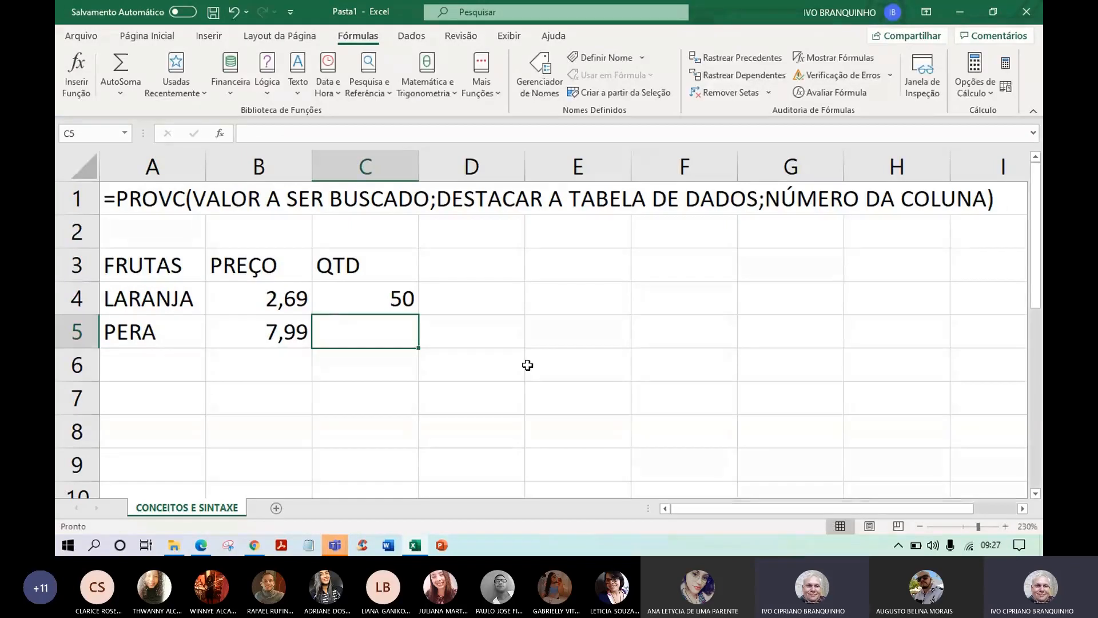
pyautogui.write('5')
pyautogui.press('Escape')
pyautogui.write('1')
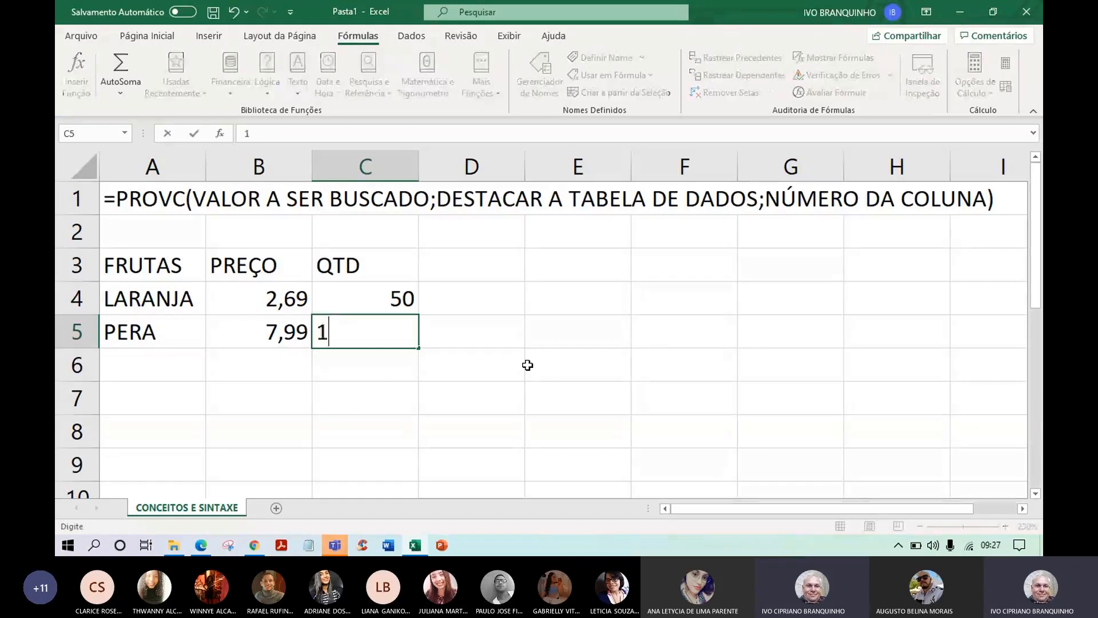
pyautogui.write('50')
pyautogui.press('Return')
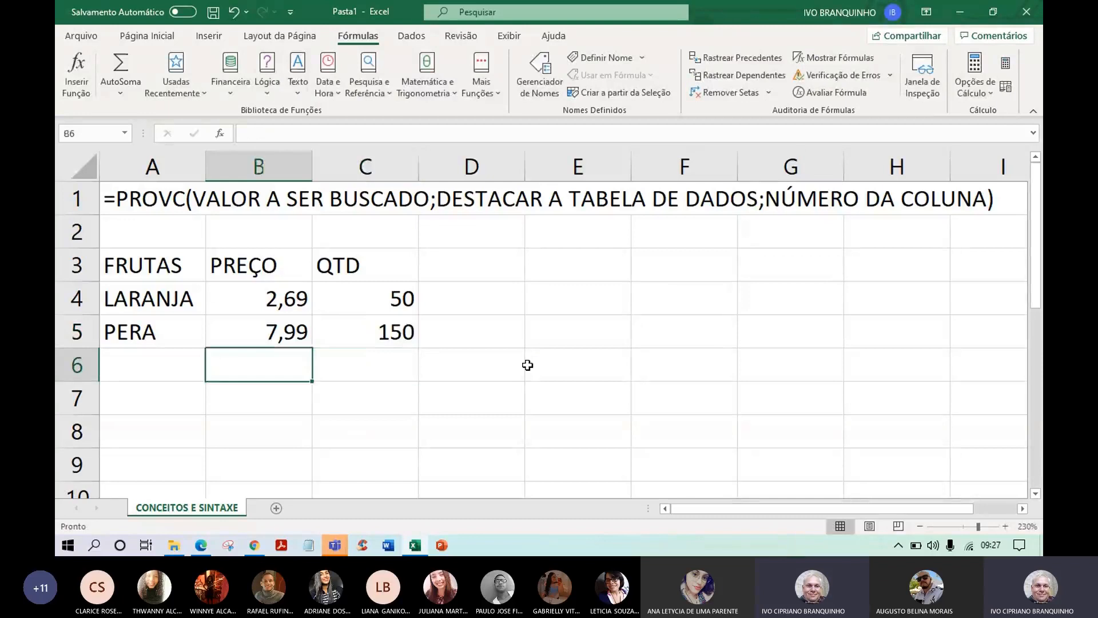
# Enter the fruit name MELÂNCIA in cell A6
pyautogui.press('Left')
pyautogui.write('ME')
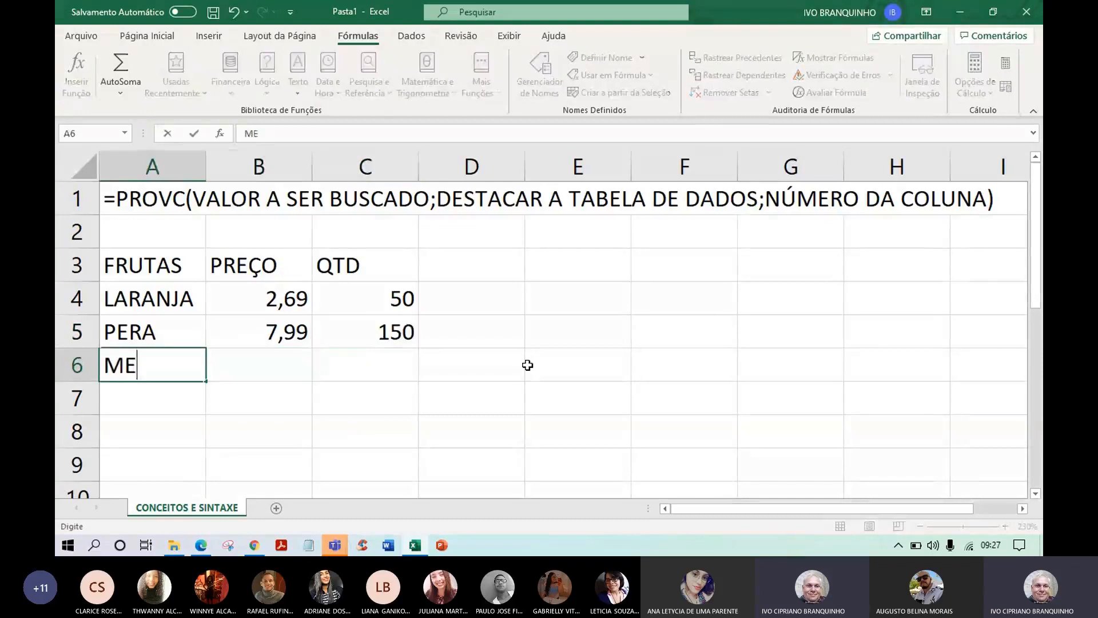
pyautogui.write('LNA')
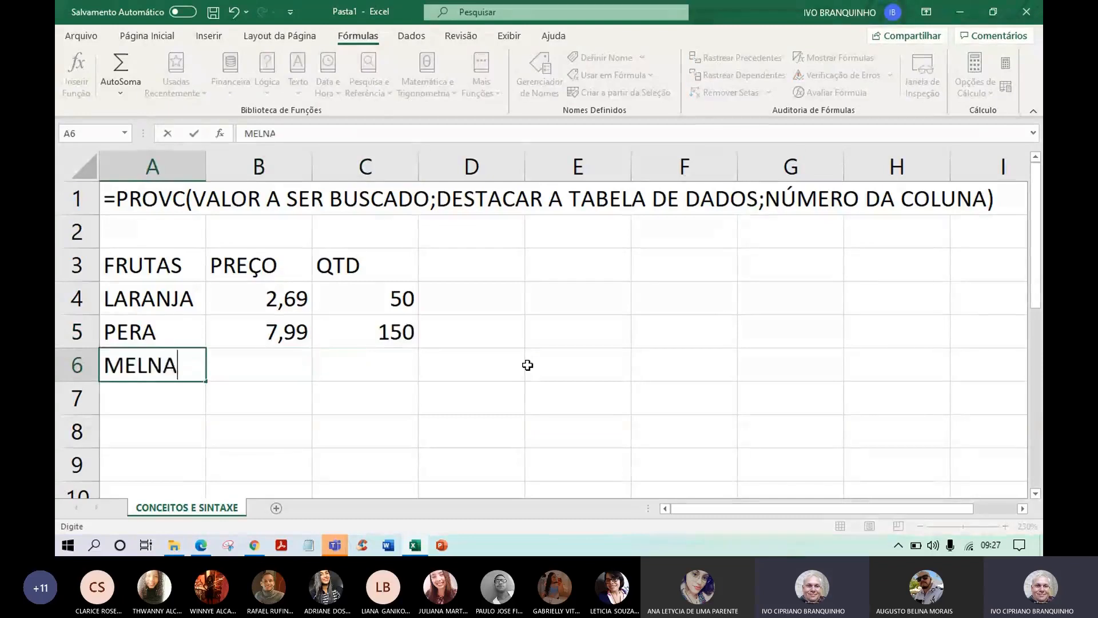
pyautogui.press('BackSpace')
pyautogui.press('BackSpace')
pyautogui.press('BackSpace')
pyautogui.write('LÂNCIA')
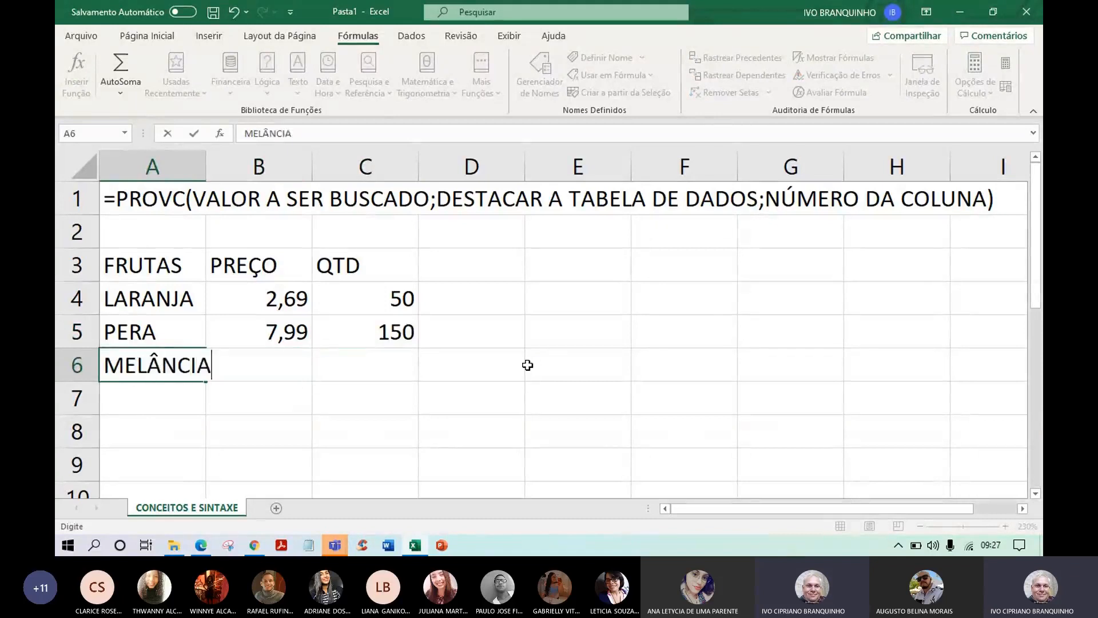
pyautogui.press('Tab')
# Correct the spelling of the fruit name in A6 to MELANCIA
pyautogui.hotkey('shift', 'Tab')
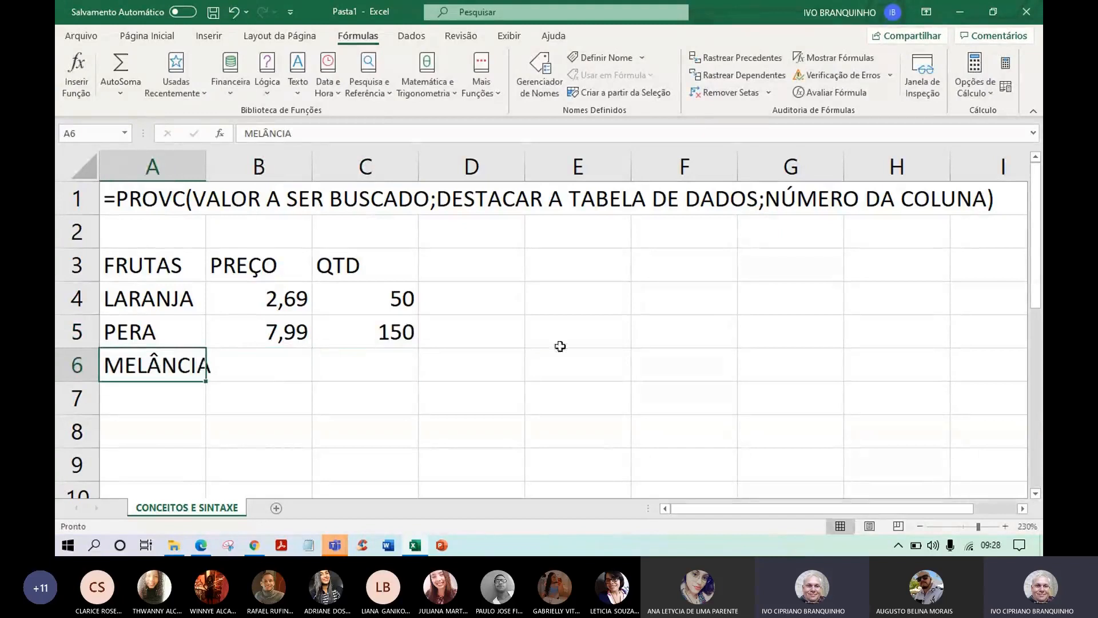
pyautogui.doubleClick(159, 370)
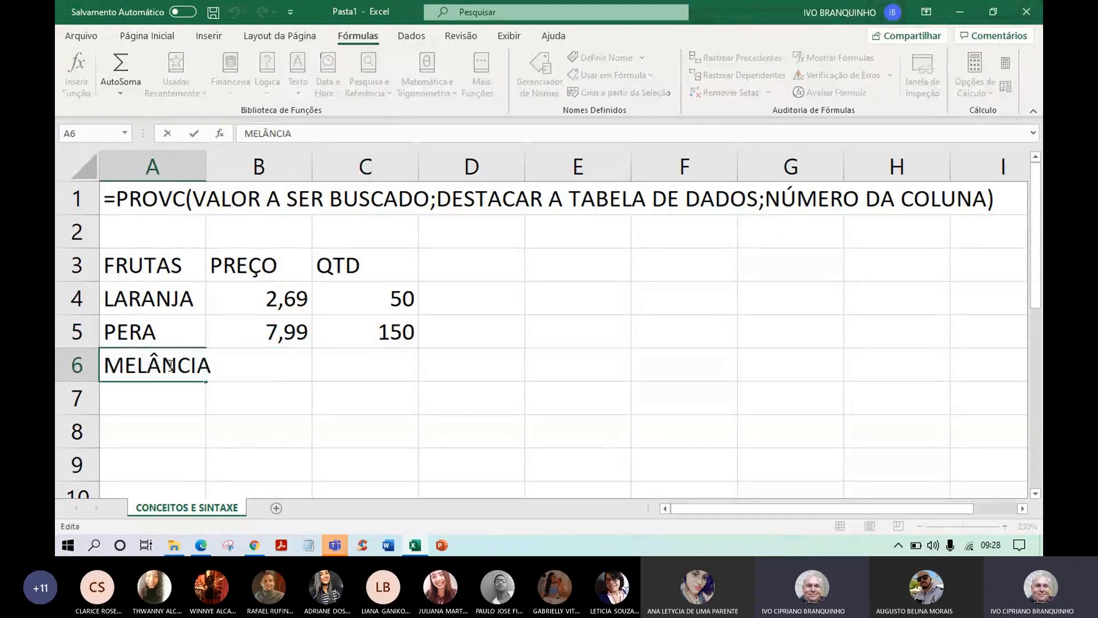
pyautogui.press('BackSpace')
pyautogui.write('A')
pyautogui.press('Right')
pyautogui.press('Right')
pyautogui.press('Right')
pyautogui.hotkey('ctrl', 'Return')
pyautogui.press('Tab')
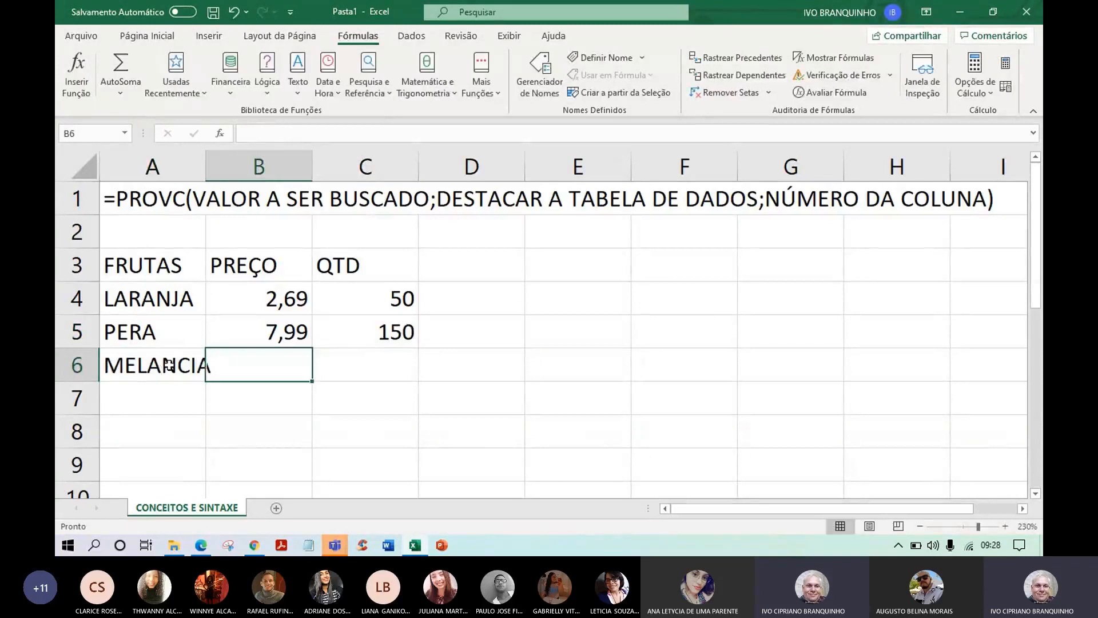
# Complete row 6 of the fruit table with price 13,99 and quantity 1000
pyautogui.write('1')
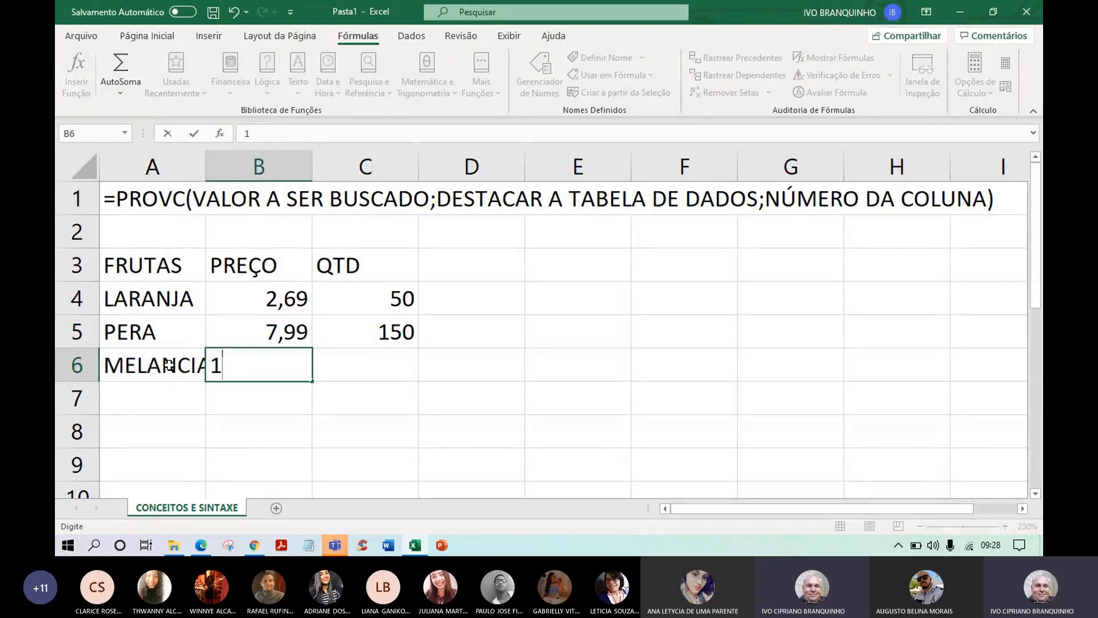
pyautogui.write('3,99')
pyautogui.press('Tab')
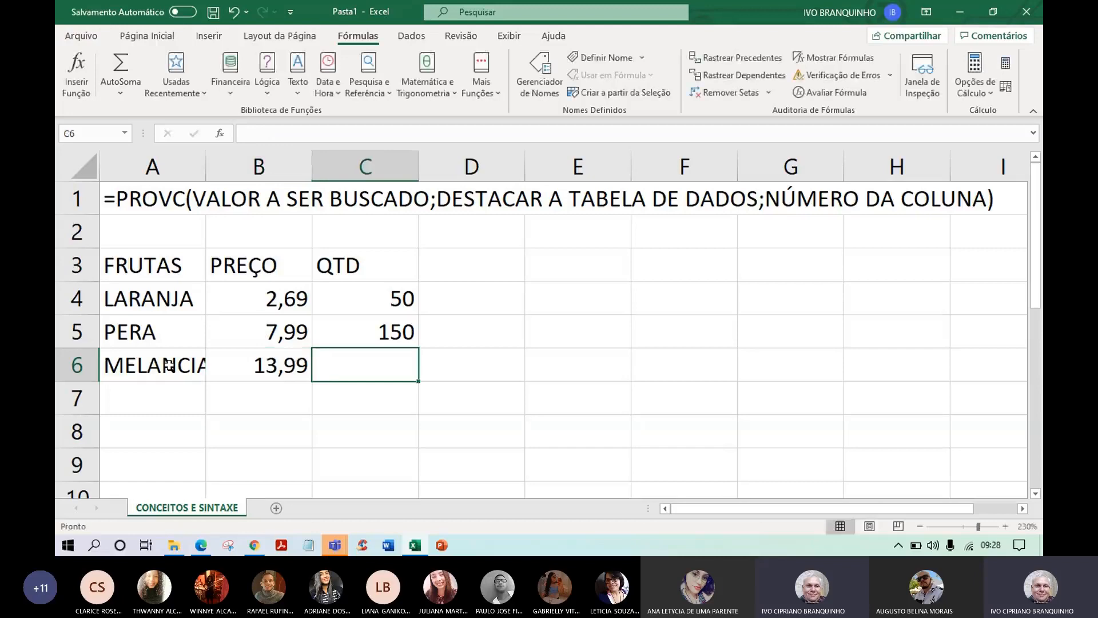
pyautogui.write('1000')
pyautogui.press('Return')
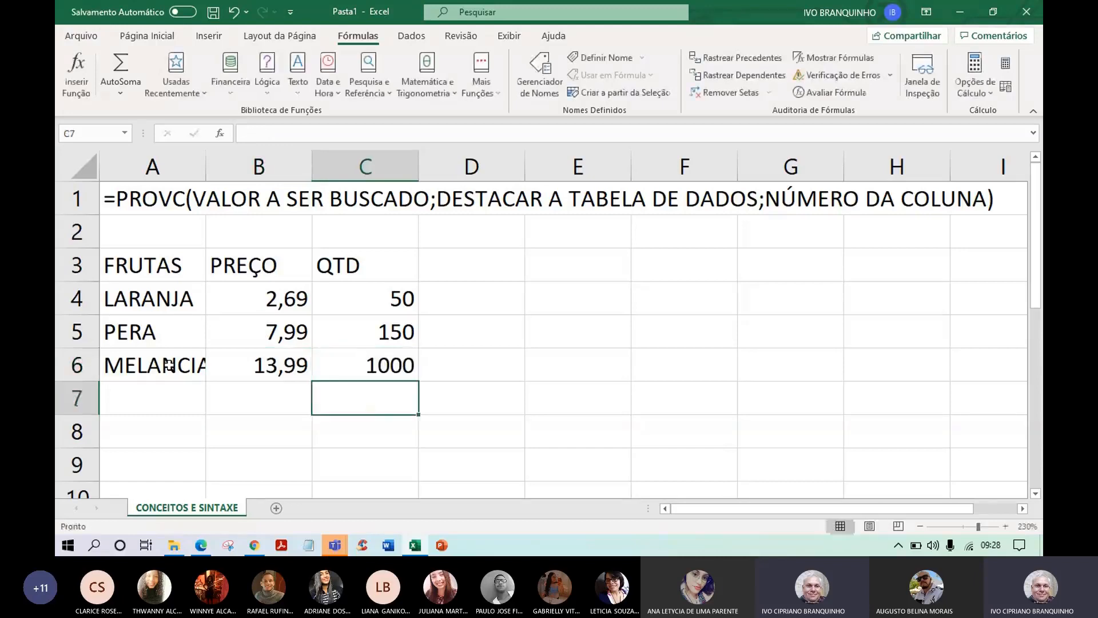
# Resize column A so it is just wide enough to show MELANCIA in full
pyautogui.click(184, 407)
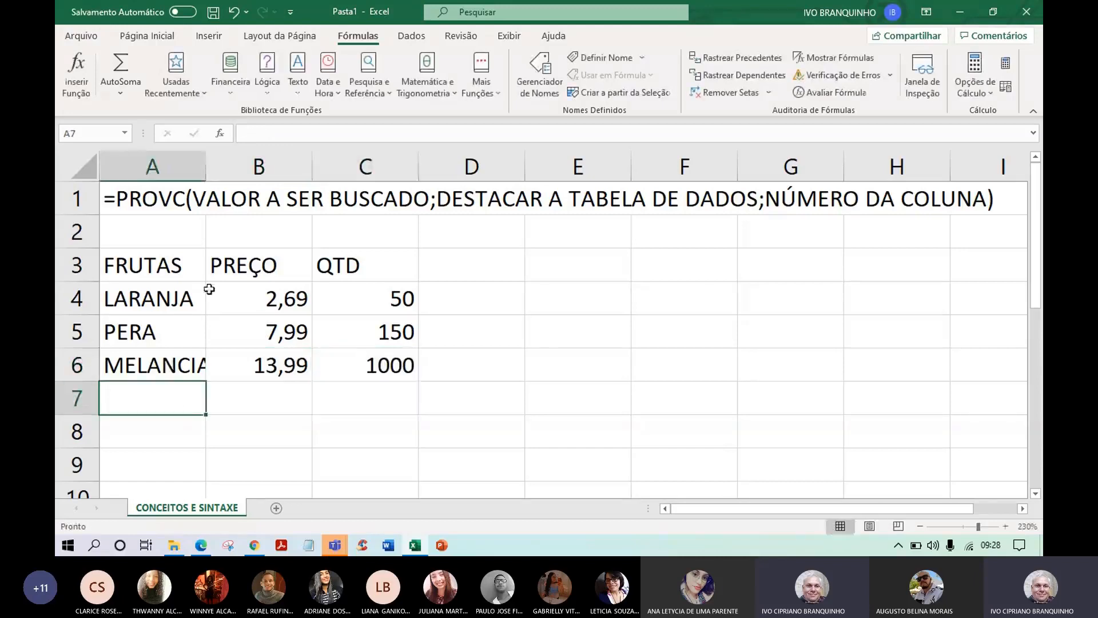
pyautogui.doubleClick(206, 166)
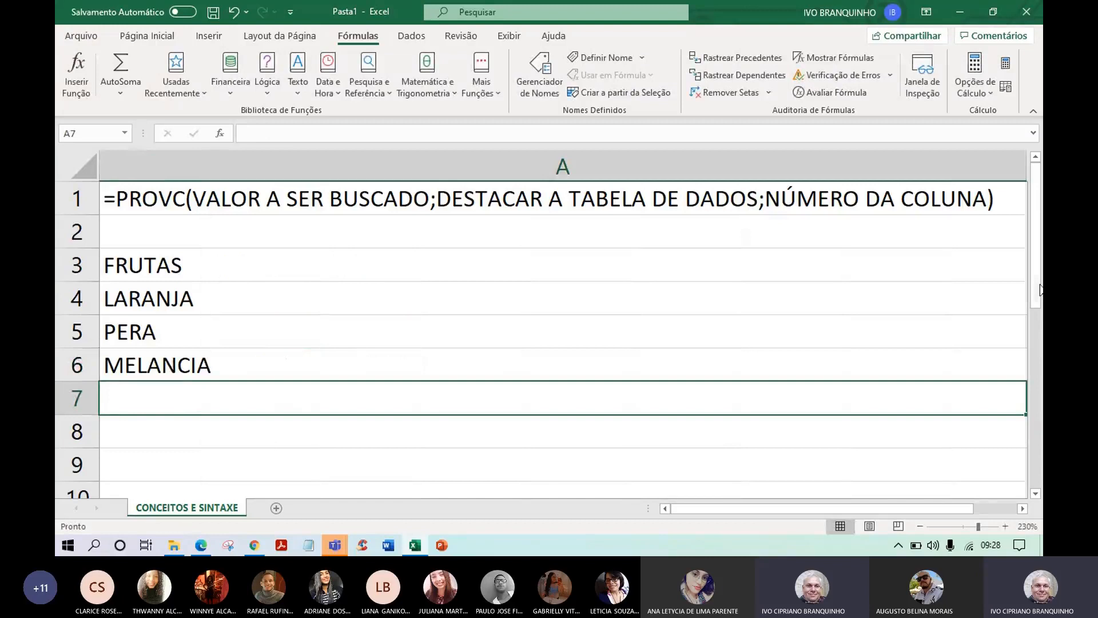
pyautogui.moveTo(1027, 178); pyautogui.dragTo(229, 252)
pyautogui.click(306, 363)
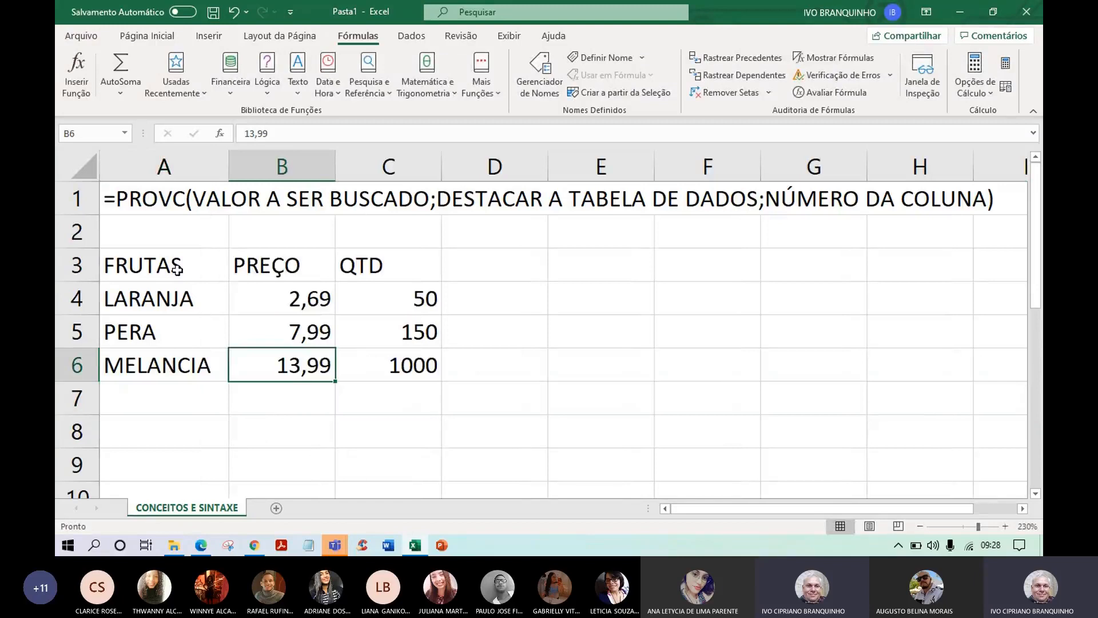
# Enter the search prompt label DIGITE O CÓDIGO in cell F3
pyautogui.click(566, 269)
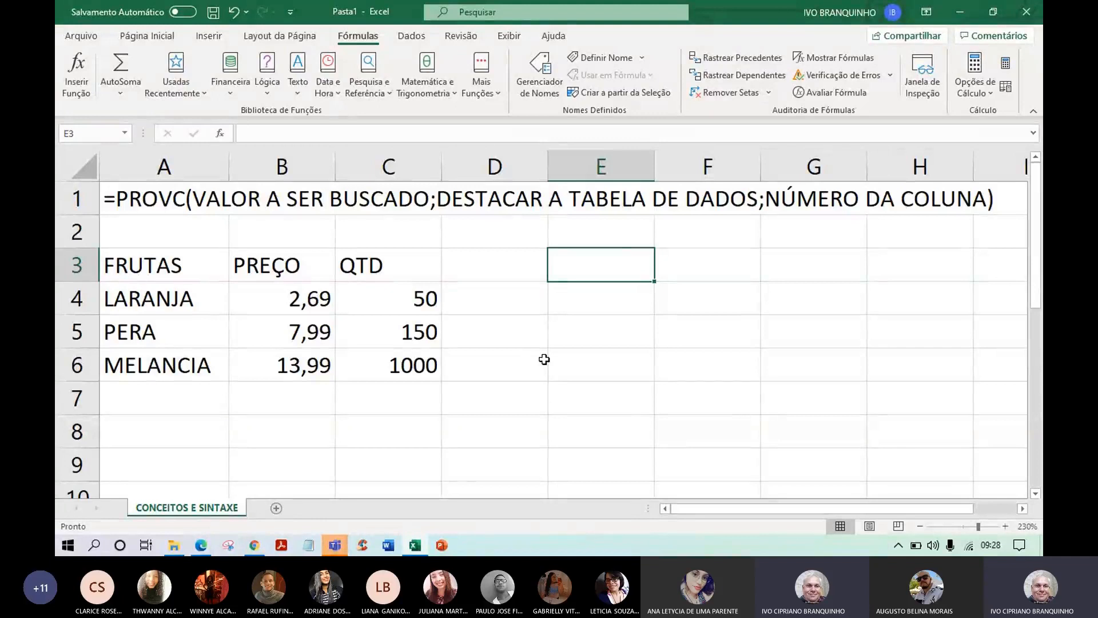
pyautogui.click(714, 277)
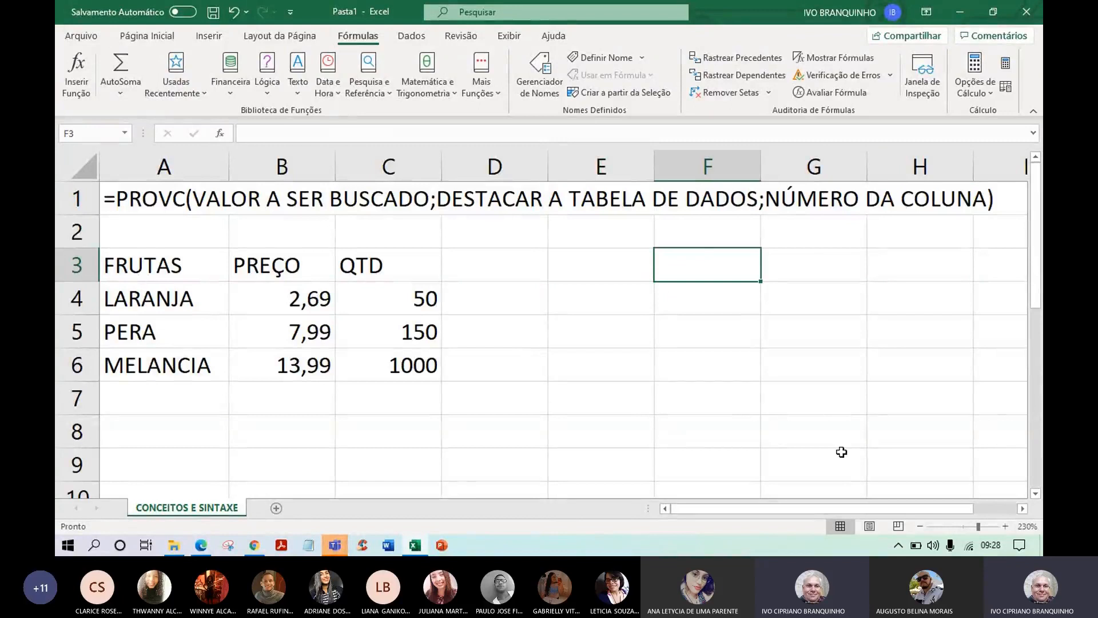
pyautogui.write('DIGITE ')
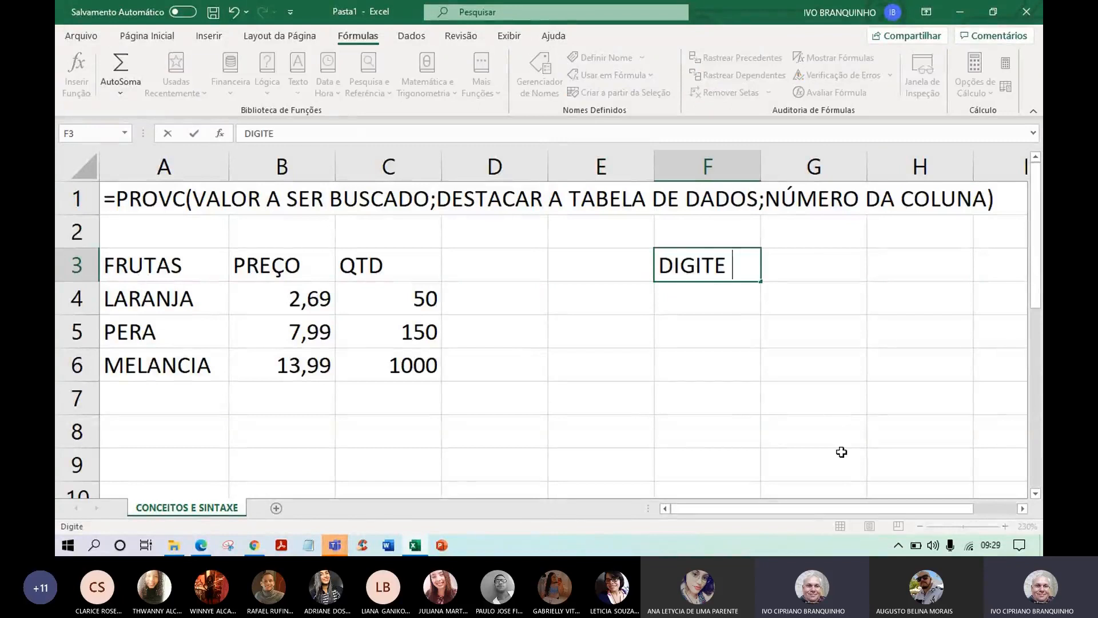
pyautogui.write('O CÓD')
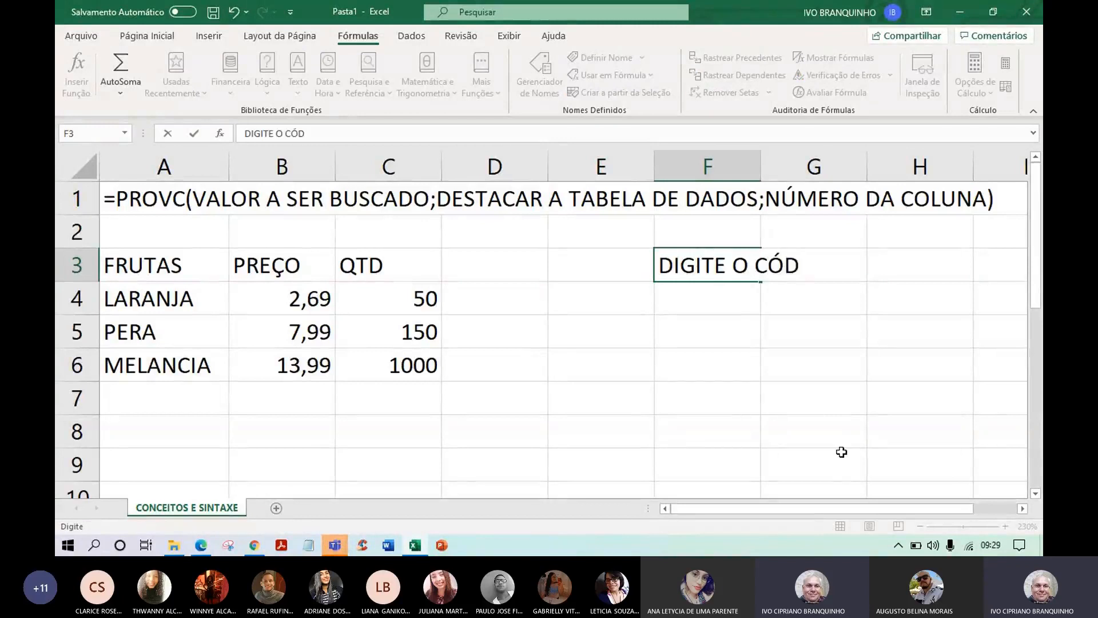
pyautogui.write('IGO')
pyautogui.press('Return')
# Fill cell H3, beside the DIGITE O CÓDIGO label, with yellow
pyautogui.click(914, 272)
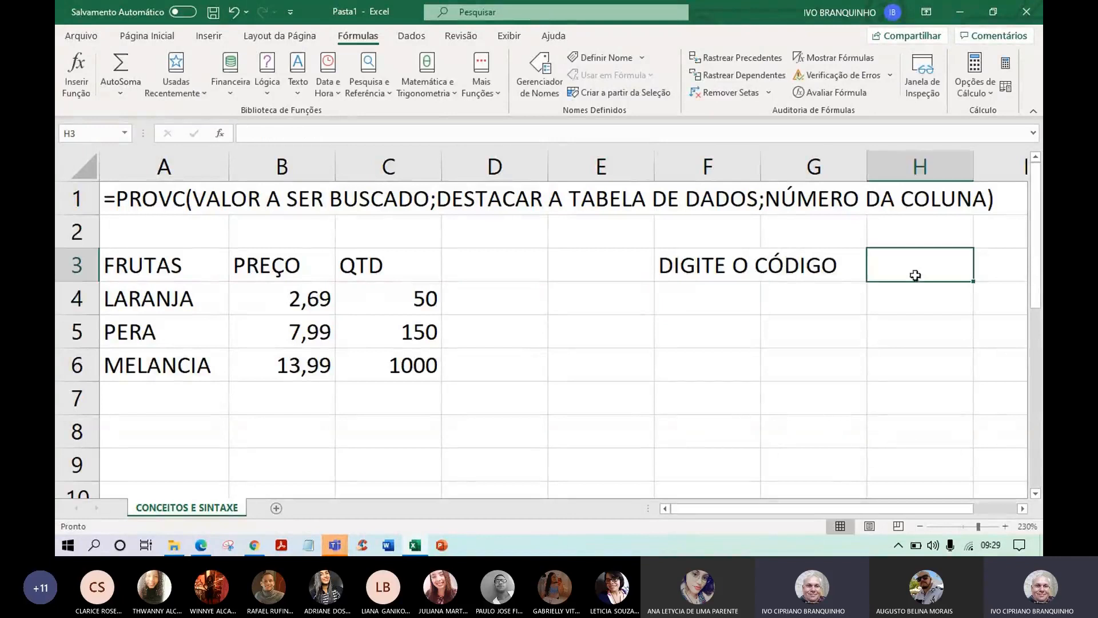
pyautogui.click(158, 36)
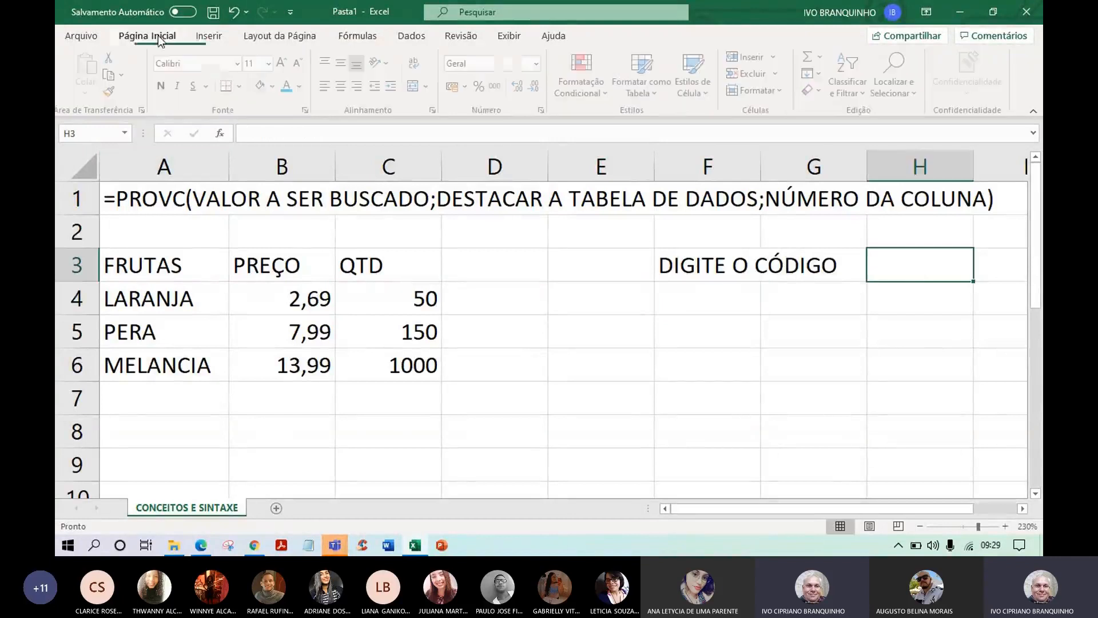
pyautogui.click(276, 86)
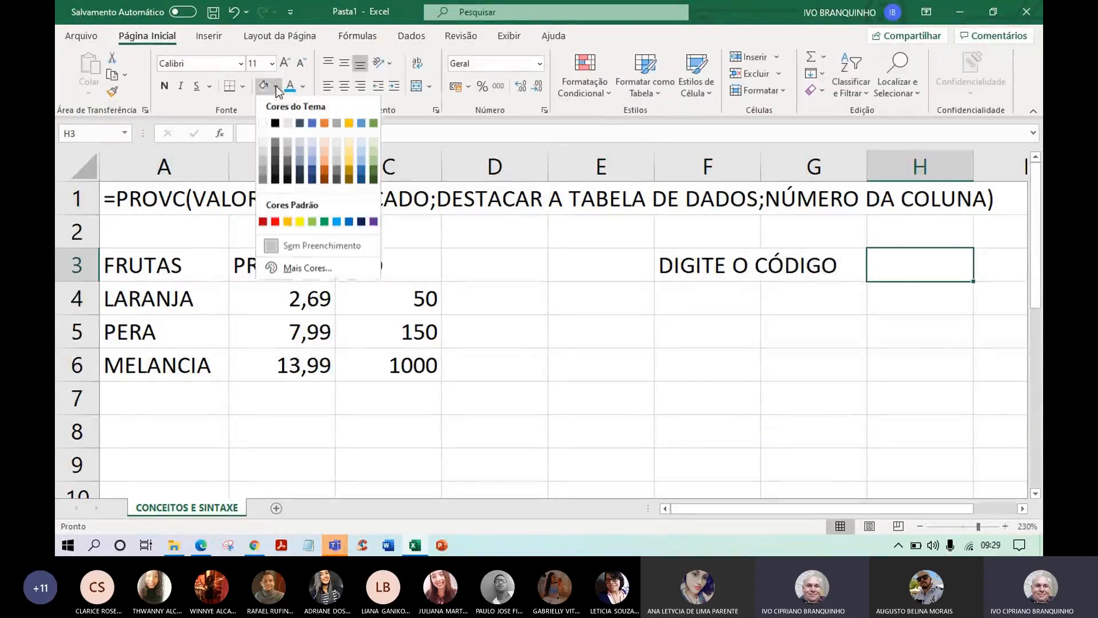
pyautogui.click(294, 226)
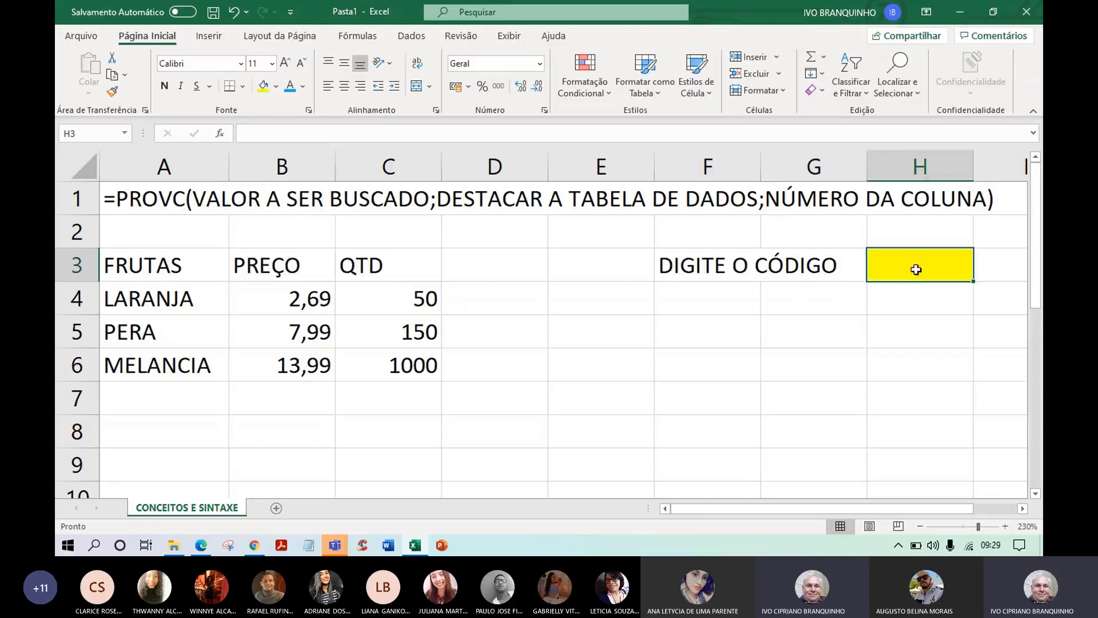
# Enter the result labels NOME, PREÇO and ESTOQUE in cells F4 to F6
pyautogui.click(681, 303)
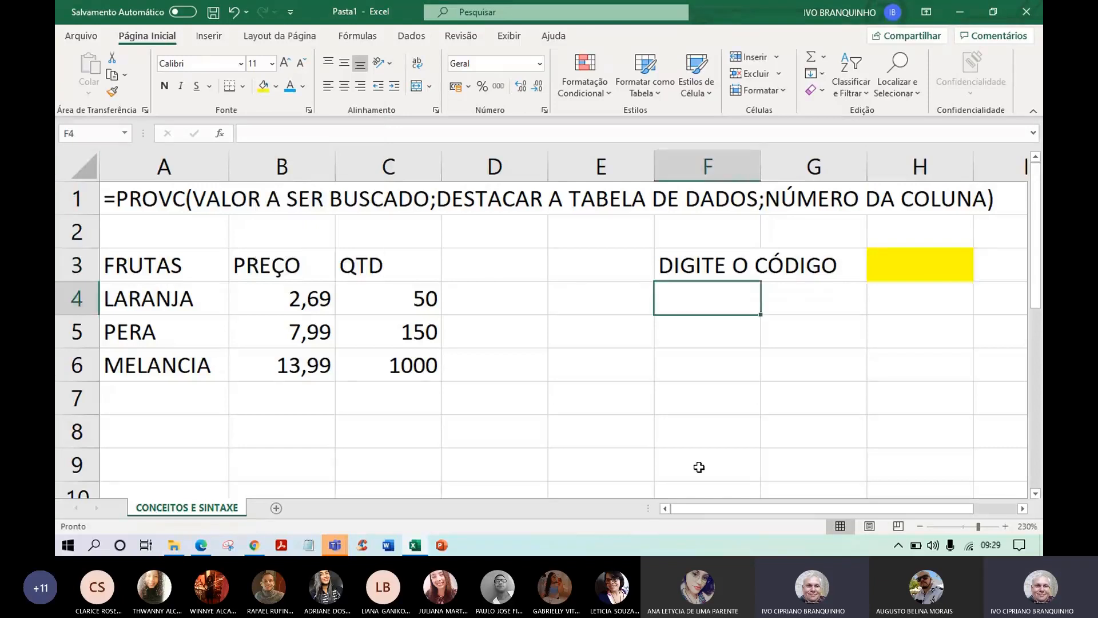
pyautogui.write('NOME')
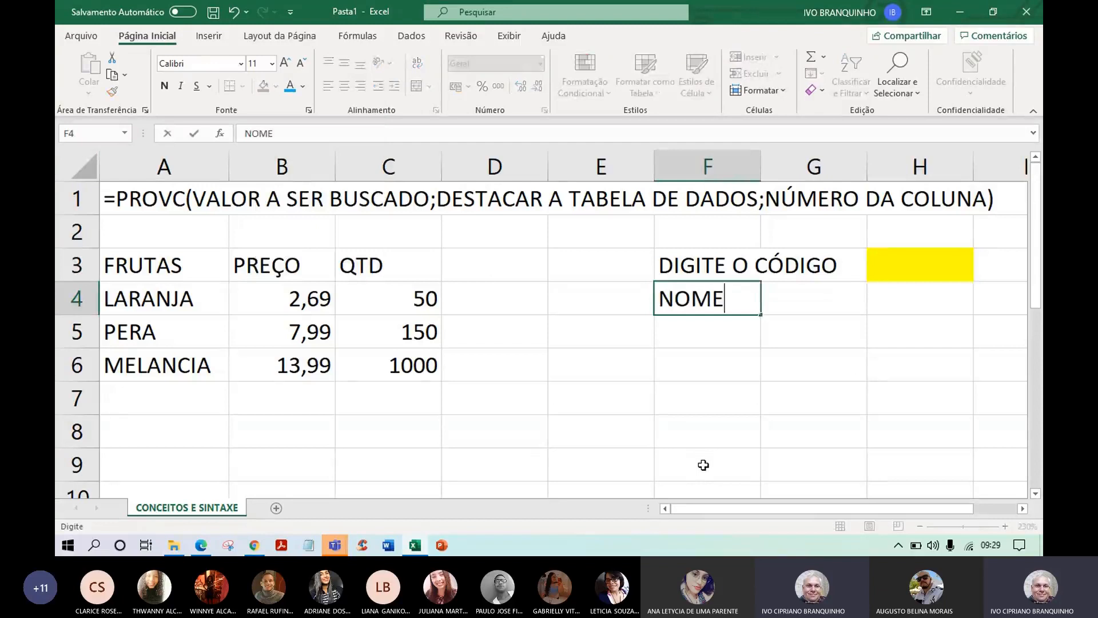
pyautogui.press('Return')
pyautogui.write('PRO')
pyautogui.press('BackSpace')
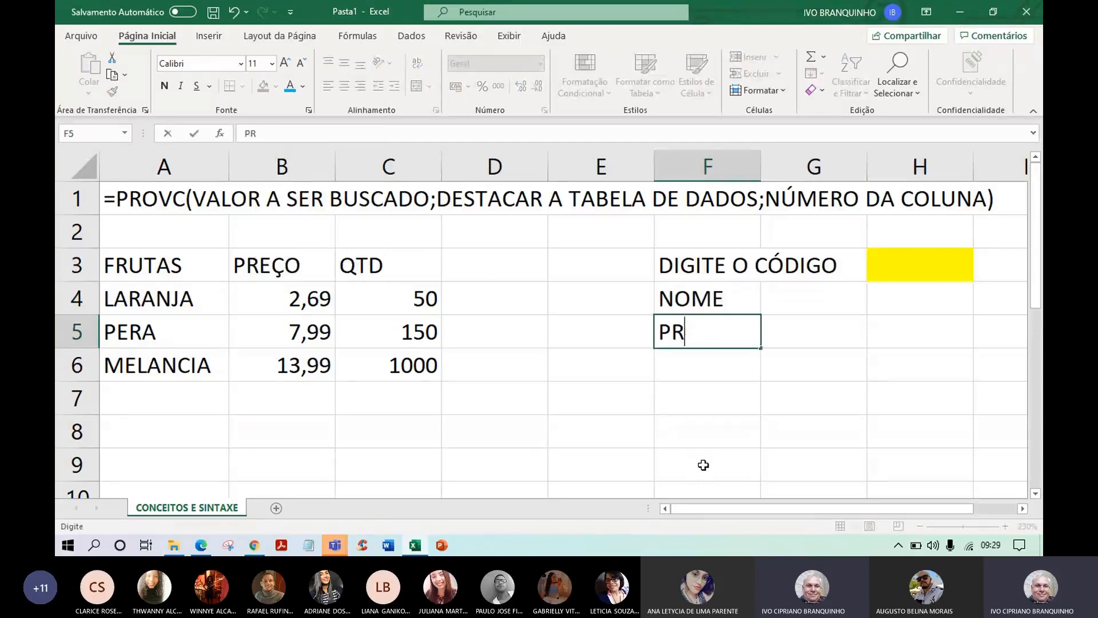
pyautogui.write('EÇO')
pyautogui.press('Return')
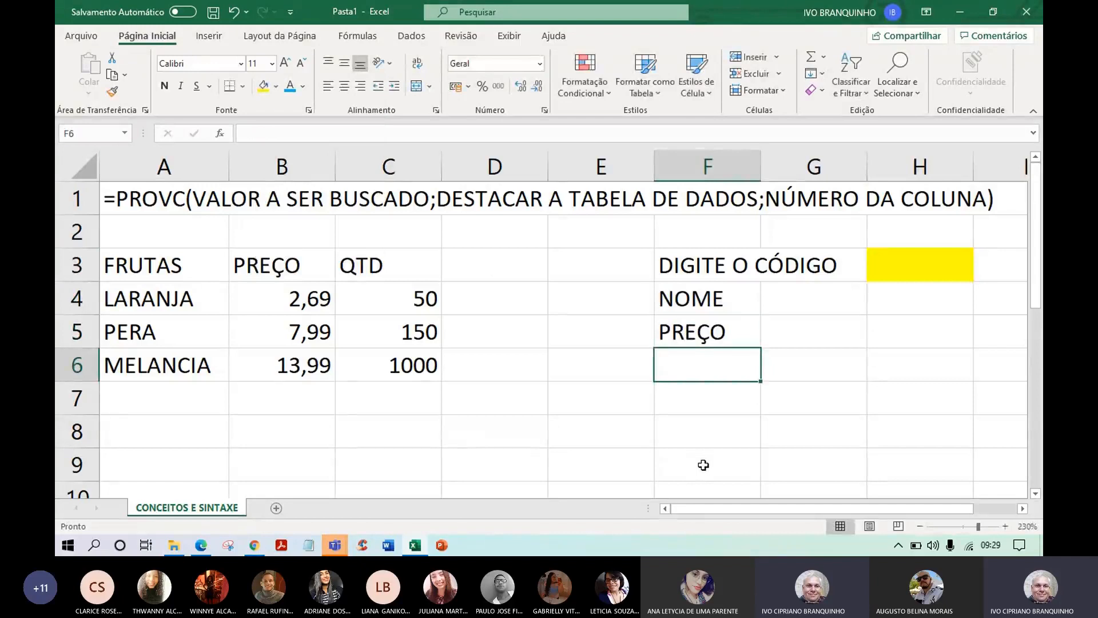
pyautogui.write('Q')
pyautogui.press('BackSpace')
pyautogui.write('ESTO')
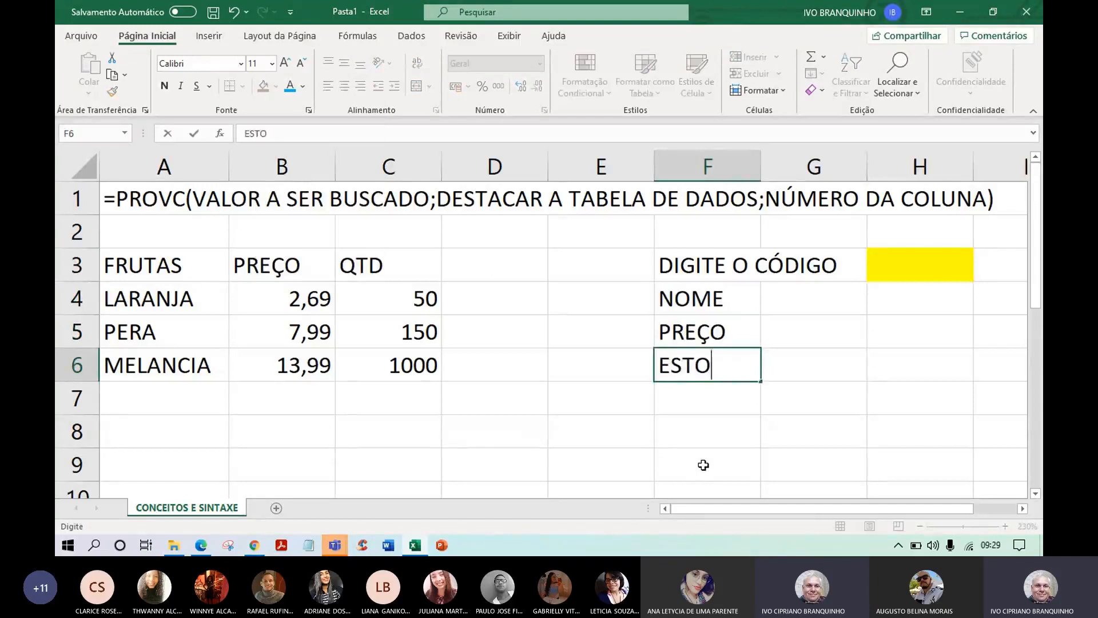
pyautogui.write('QUE')
pyautogui.press('Return')
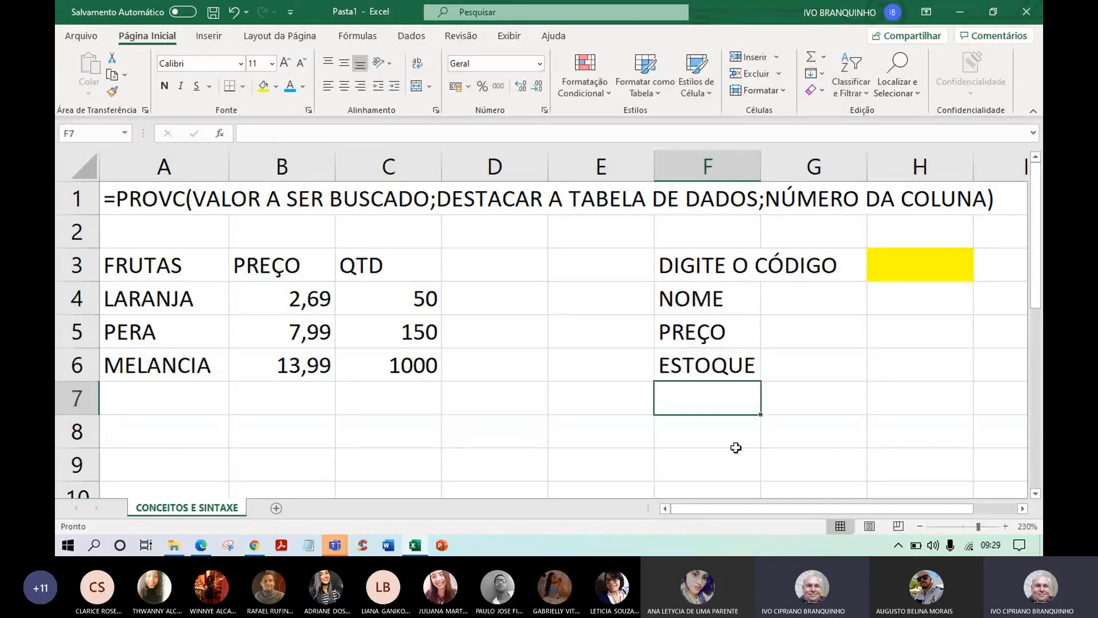
# Move the whole fruit table from A3:C6 one column over to B3:D6
pyautogui.click(789, 278)
pyautogui.click(790, 309)
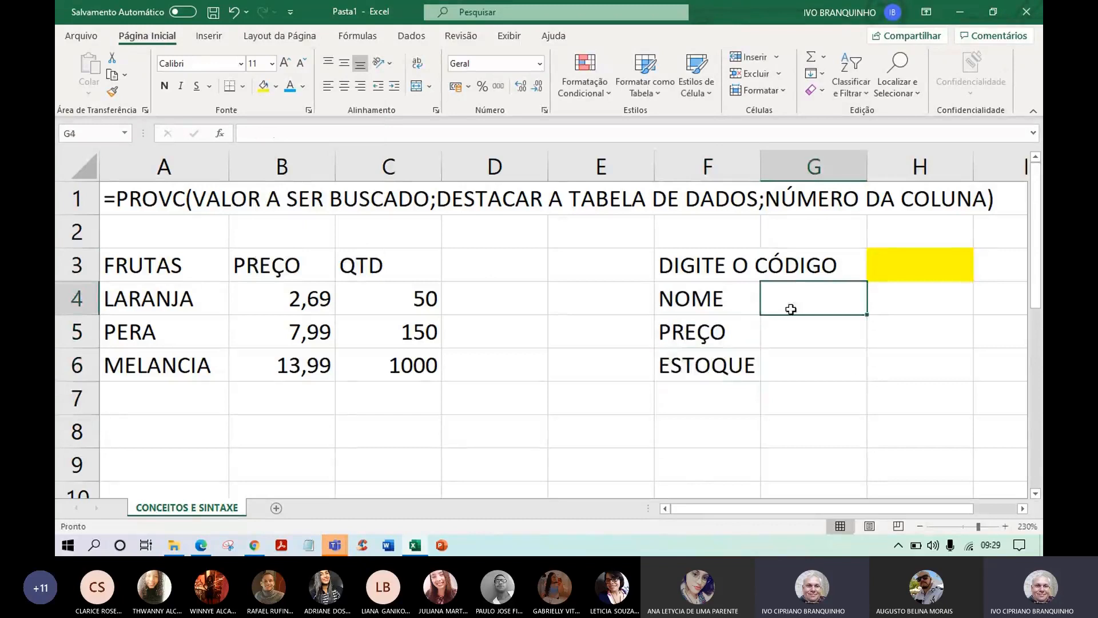
pyautogui.moveTo(185, 263); pyautogui.dragTo(397, 377)
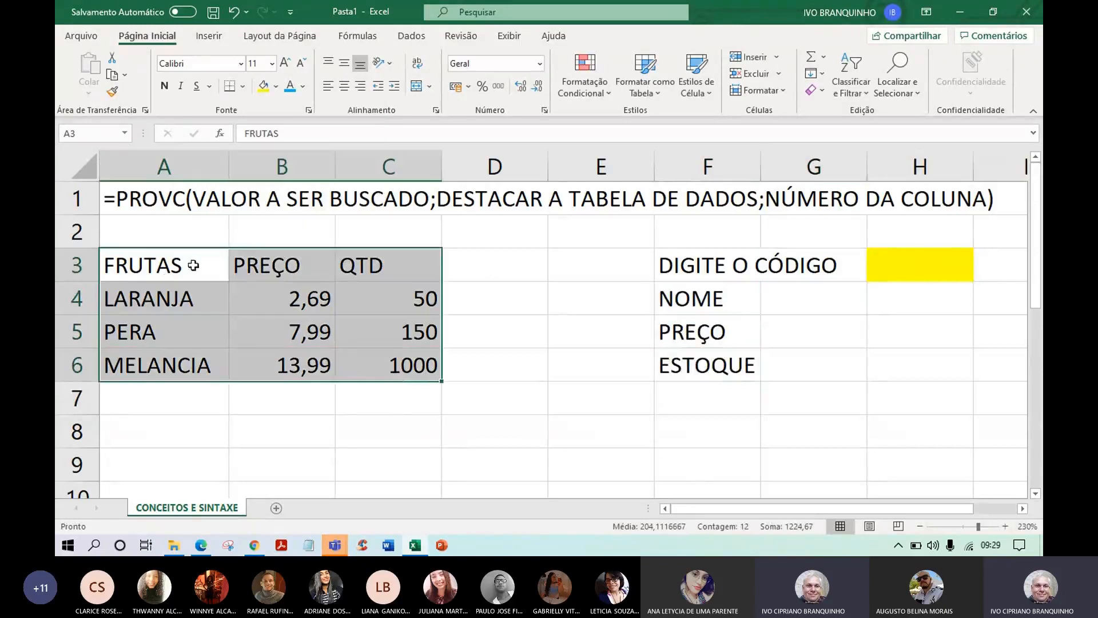
pyautogui.moveTo(234, 248); pyautogui.dragTo(355, 284)
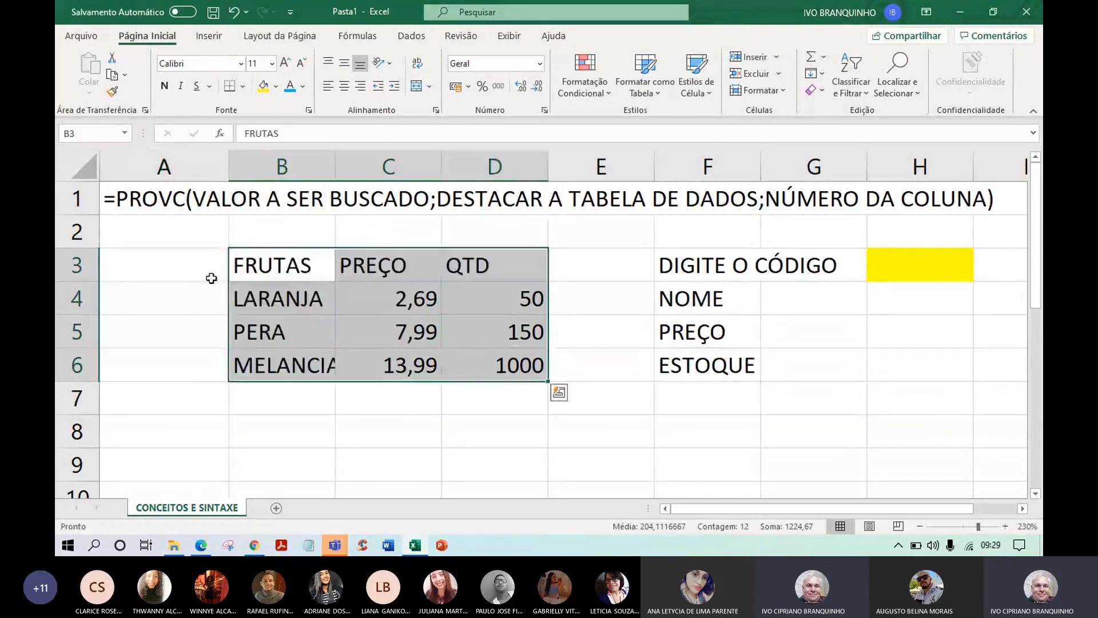
# Add a CÓDIGO column in A3:A6 with codes 1, 2 and 3 for the three fruits
pyautogui.click(211, 278)
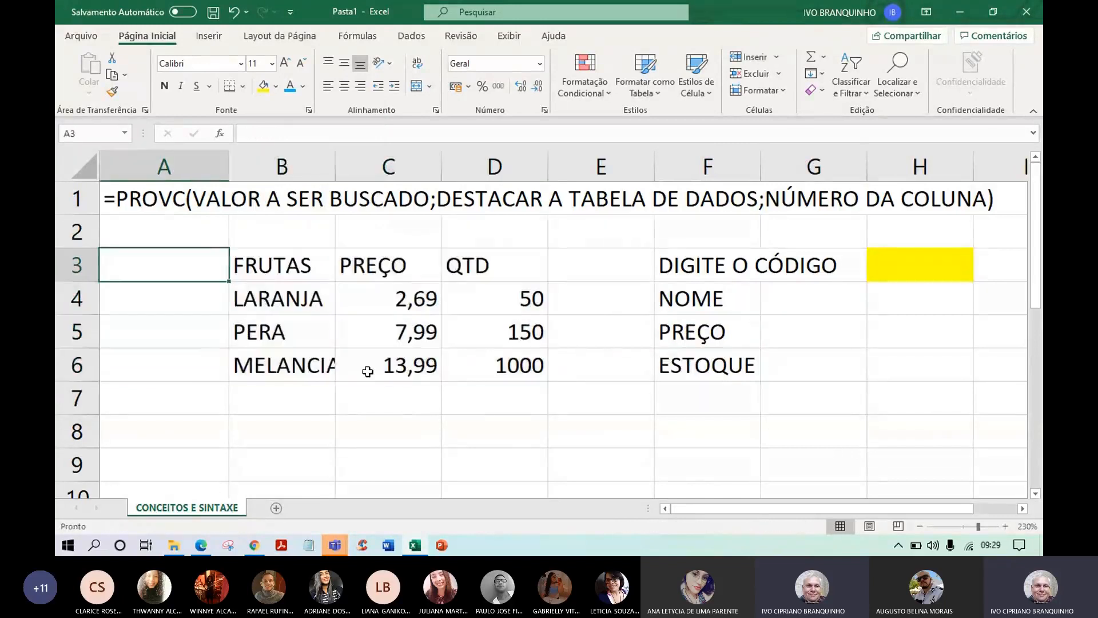
pyautogui.write('CÓD')
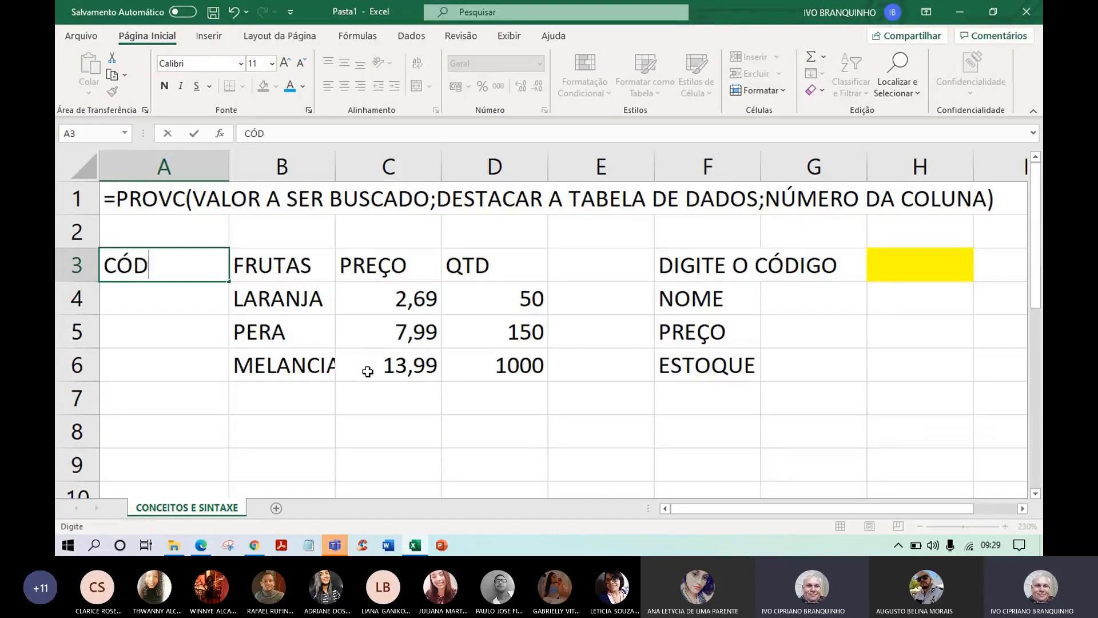
pyautogui.write('IGO')
pyautogui.press('Return')
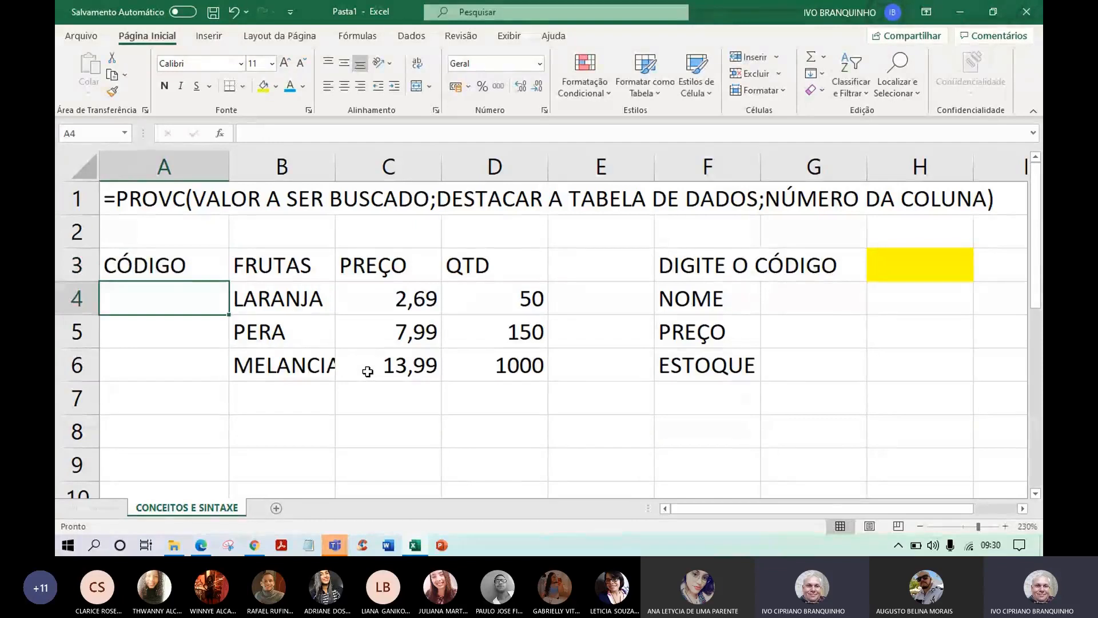
pyautogui.write('1')
pyautogui.press('Return')
pyautogui.write('2')
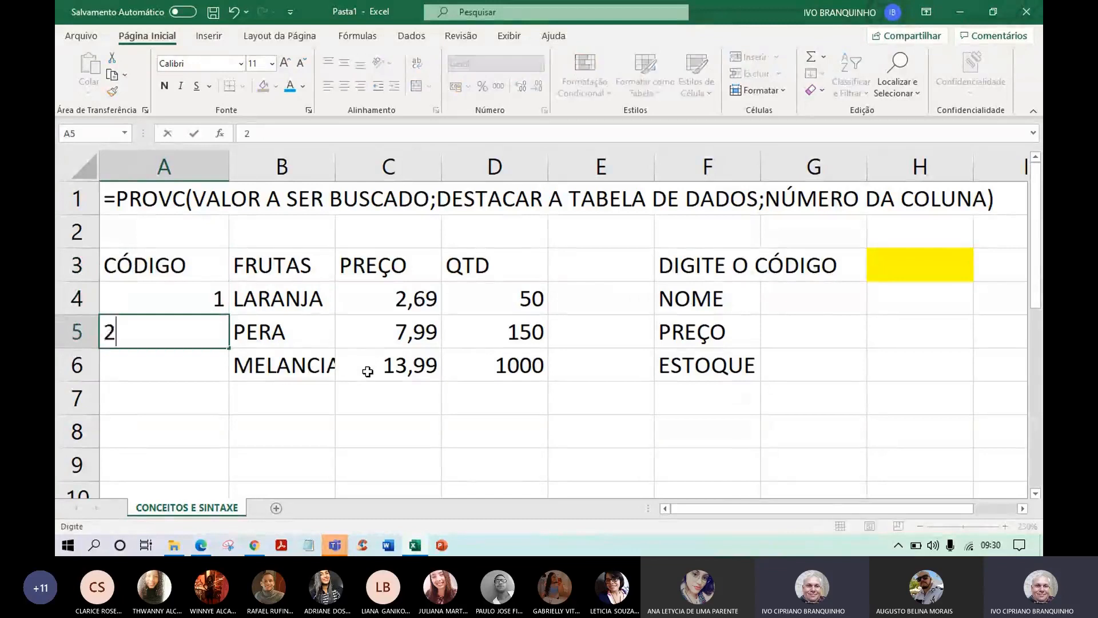
pyautogui.press('Return')
pyautogui.write('3')
pyautogui.press('Return')
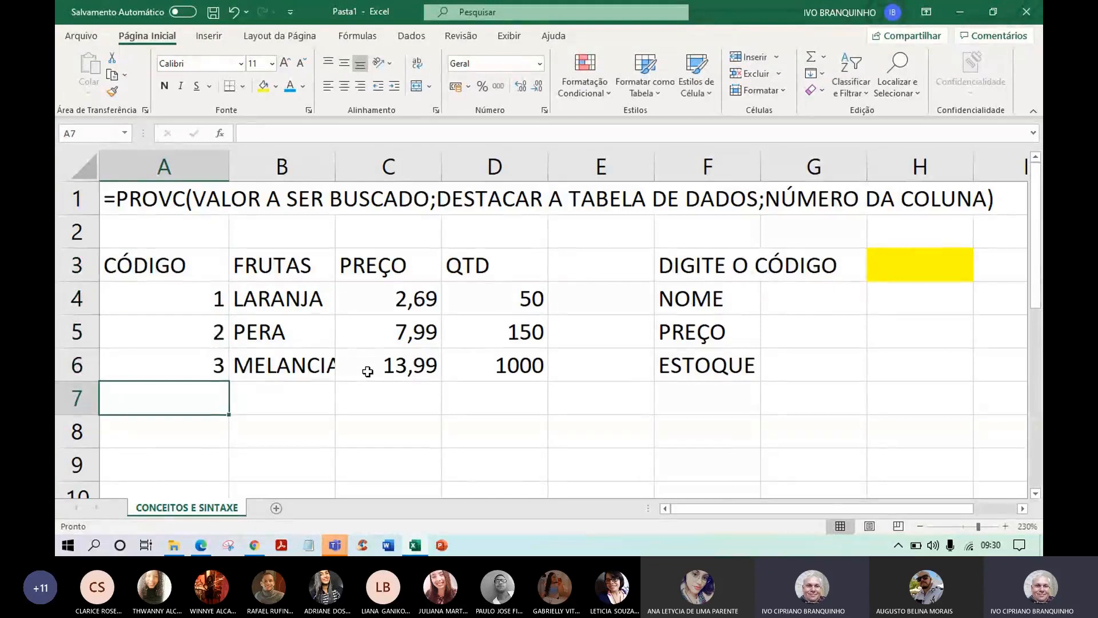
pyautogui.click(700, 264)
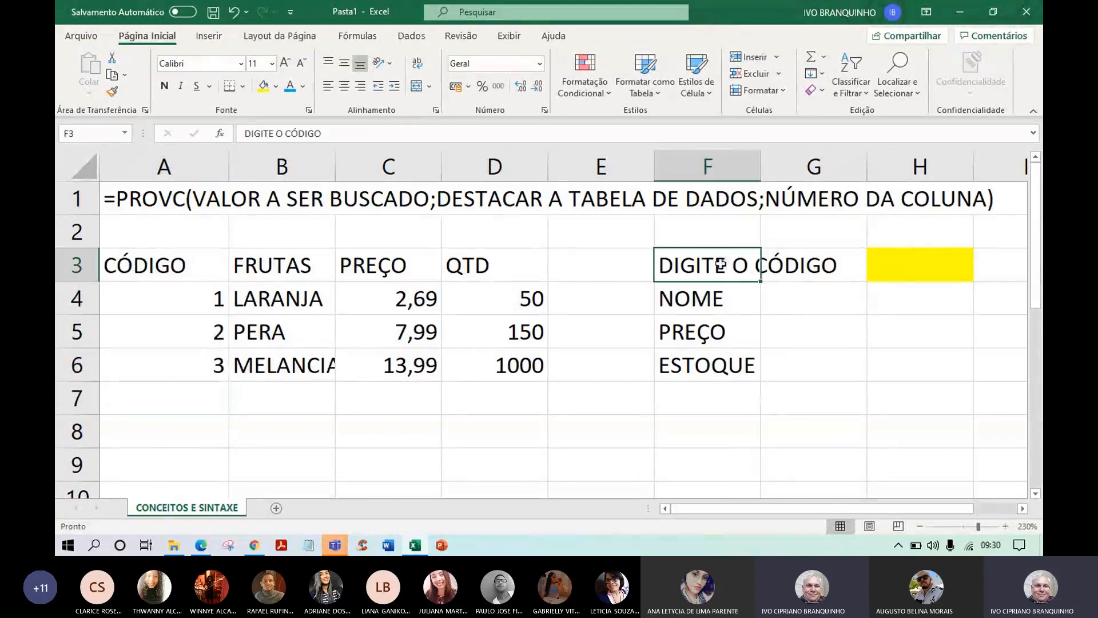
# Add a colon at the end of the DIGITE O CÓDIGO label in cell F3
pyautogui.click(380, 135)
pyautogui.write(':')
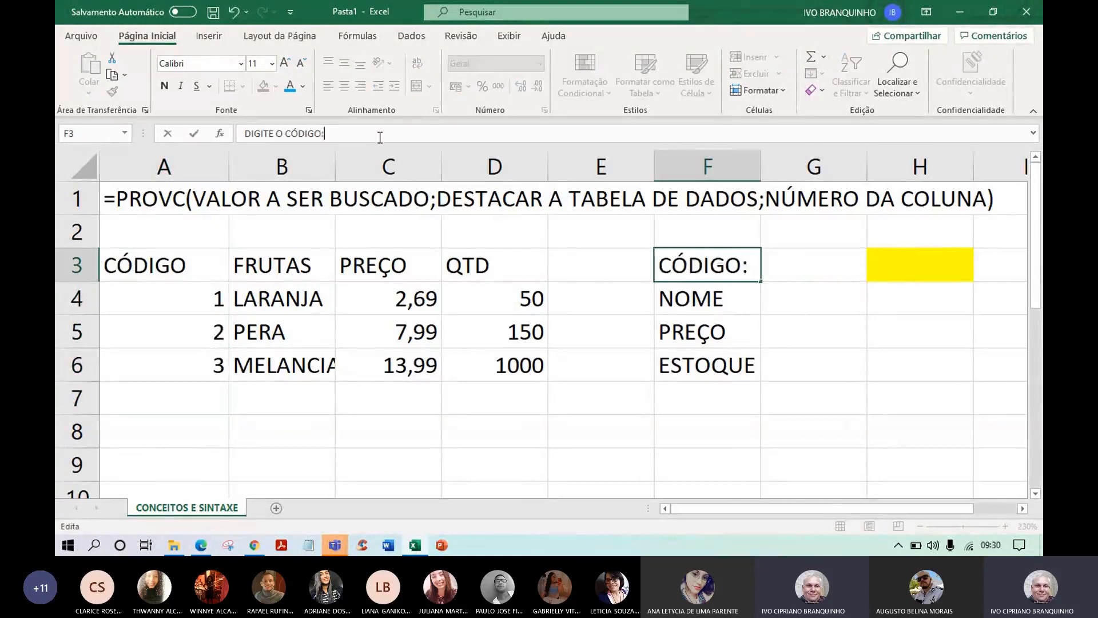
pyautogui.press('Return')
pyautogui.click(927, 264)
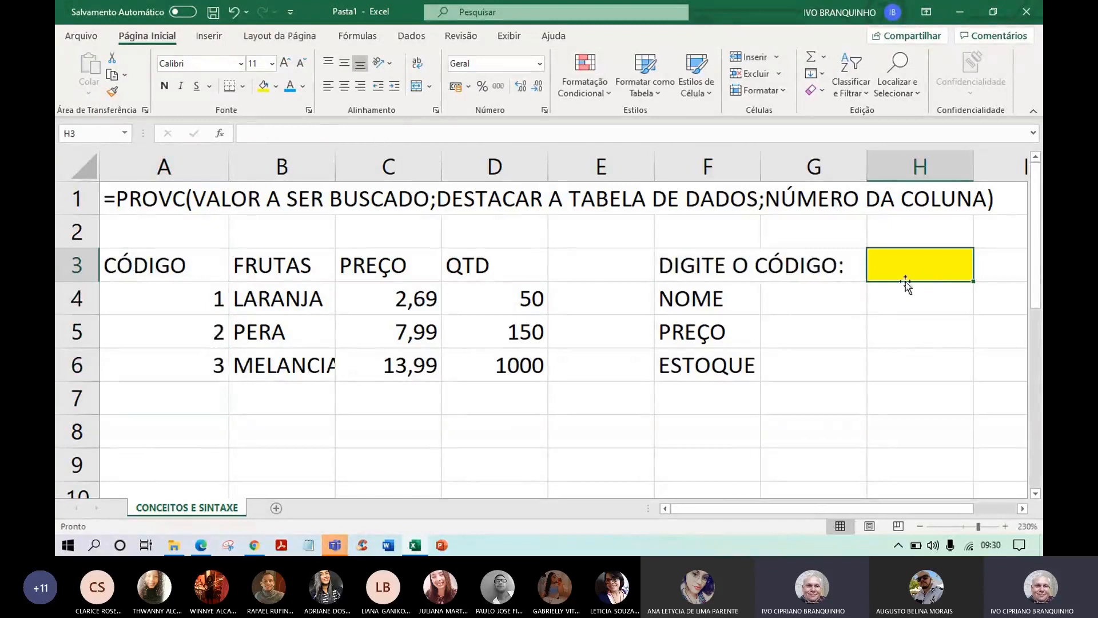
pyautogui.click(814, 298)
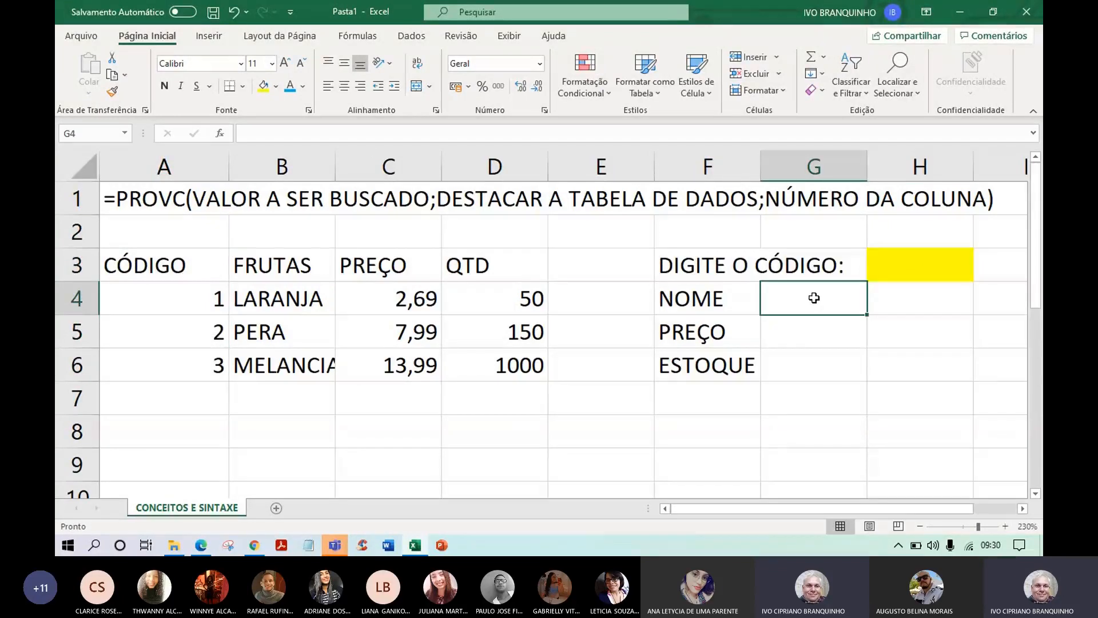
pyautogui.click(807, 336)
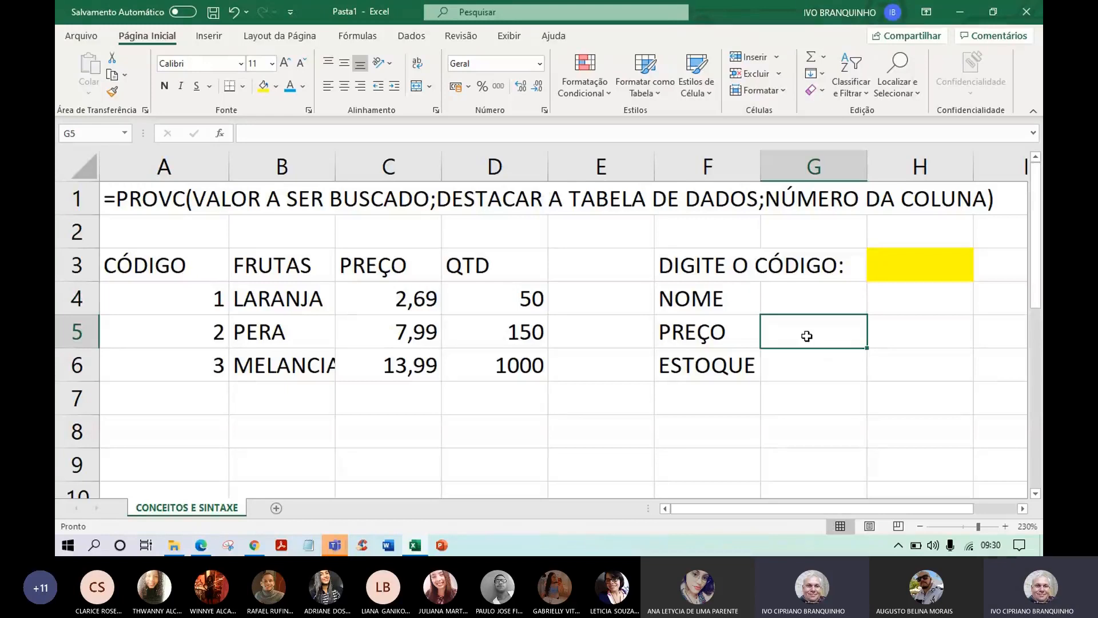
pyautogui.click(807, 367)
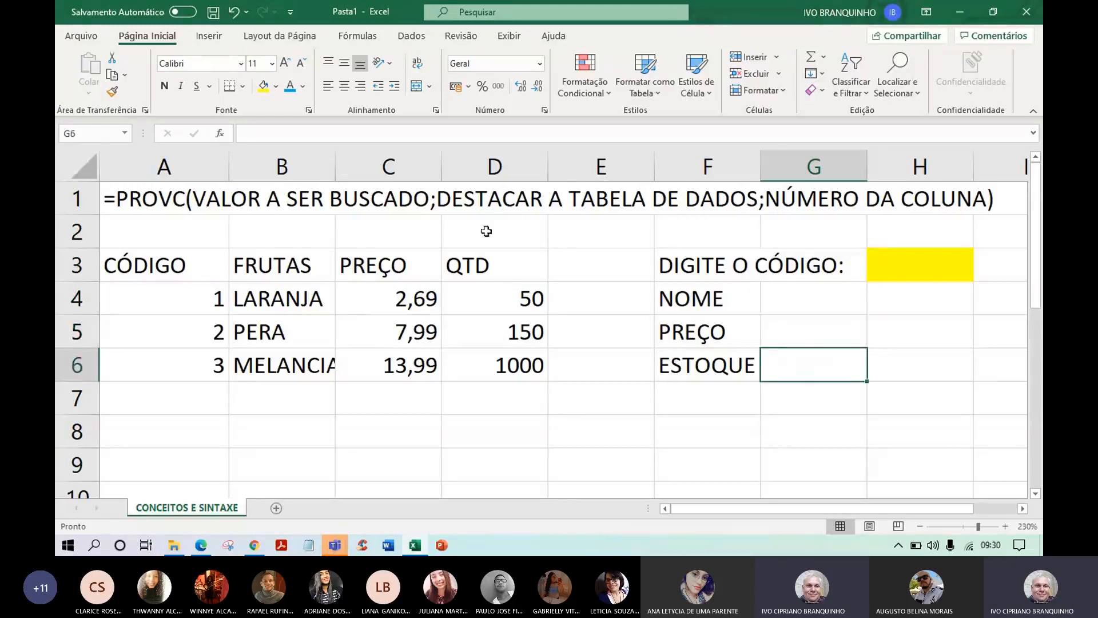
# Widen column B slightly so that MELANCIA fits in its cell
pyautogui.moveTo(331, 170); pyautogui.dragTo(354, 170)
pyautogui.click(939, 273)
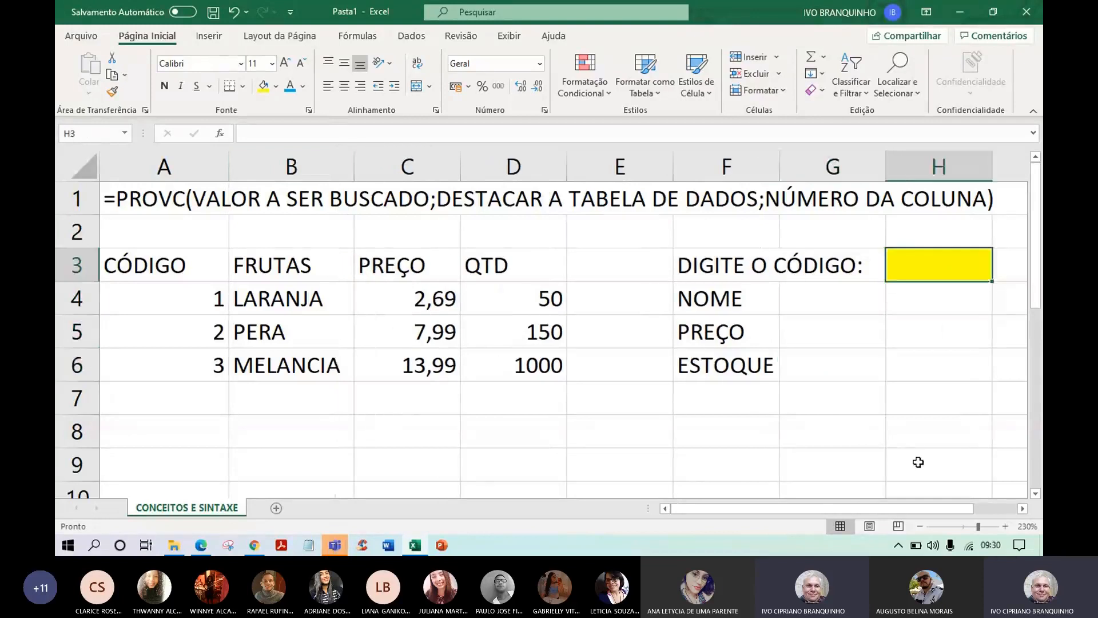
pyautogui.click(830, 306)
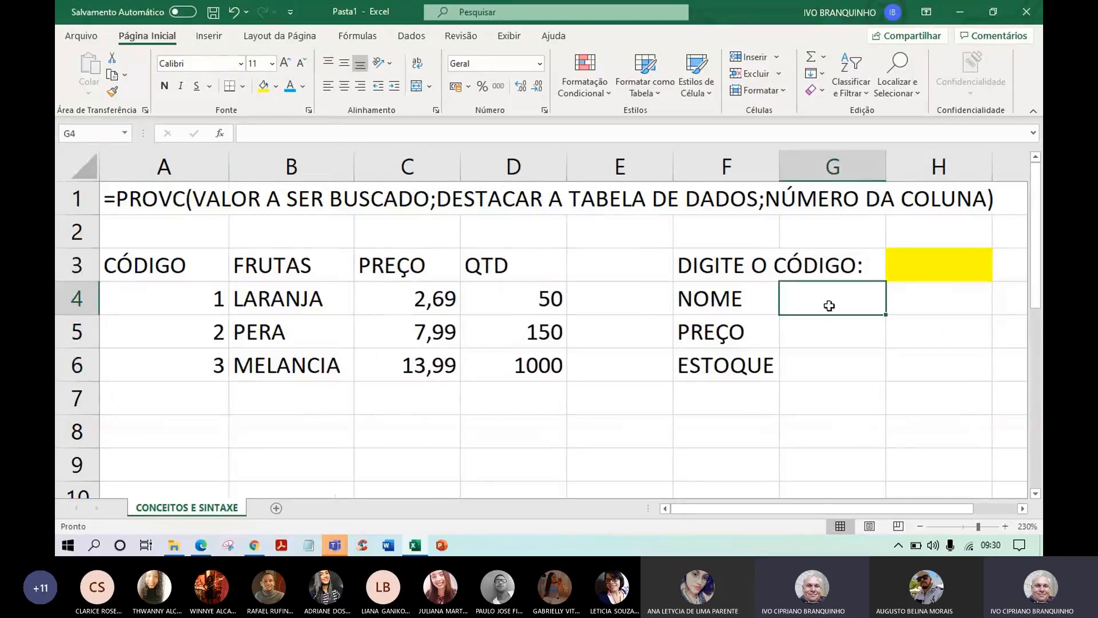
pyautogui.click(829, 330)
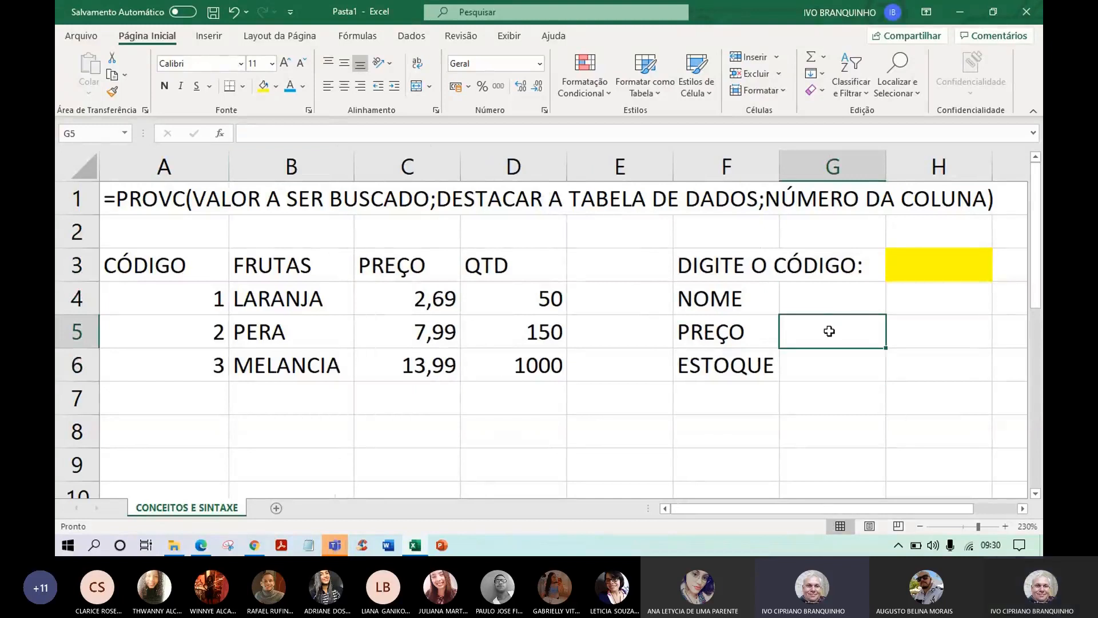
pyautogui.click(829, 368)
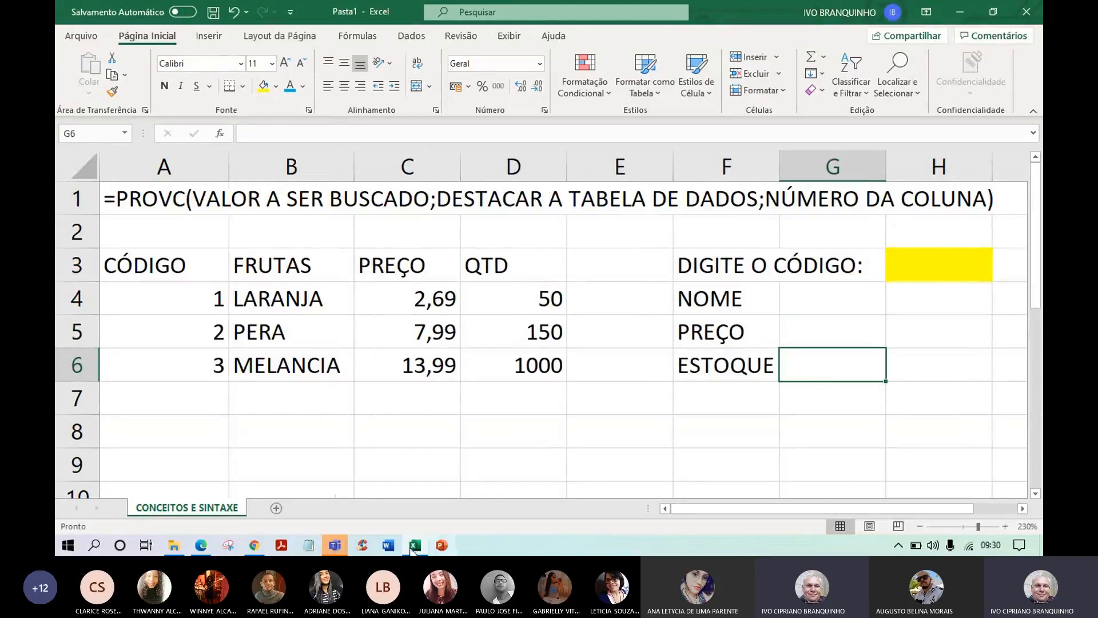
# Enter the search code 1 in the yellow cell H3
pyautogui.click(909, 274)
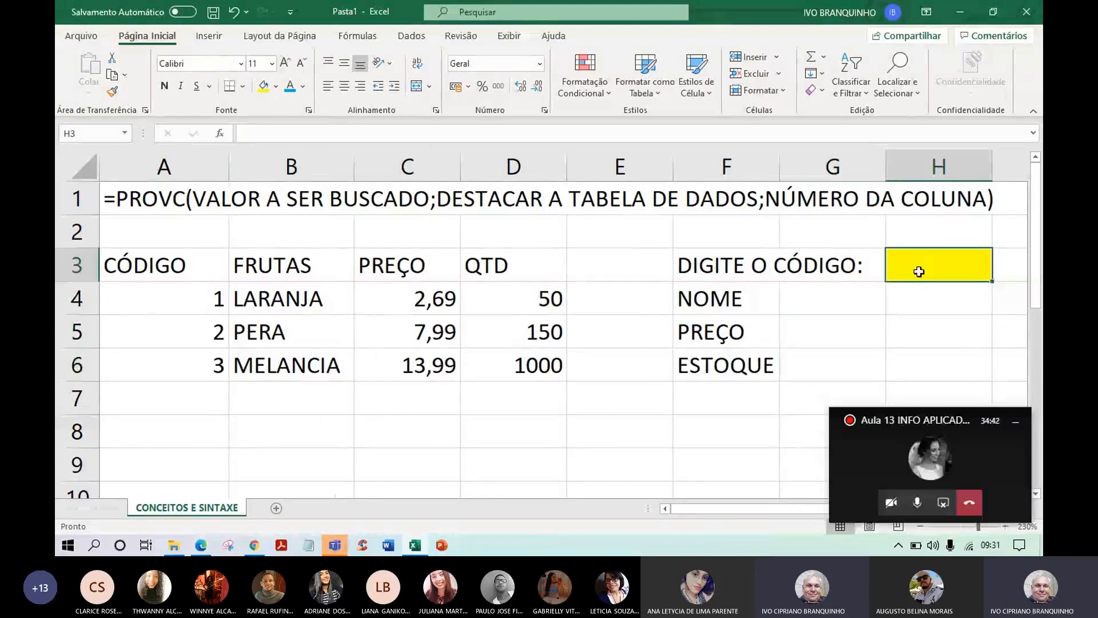
pyautogui.write('1')
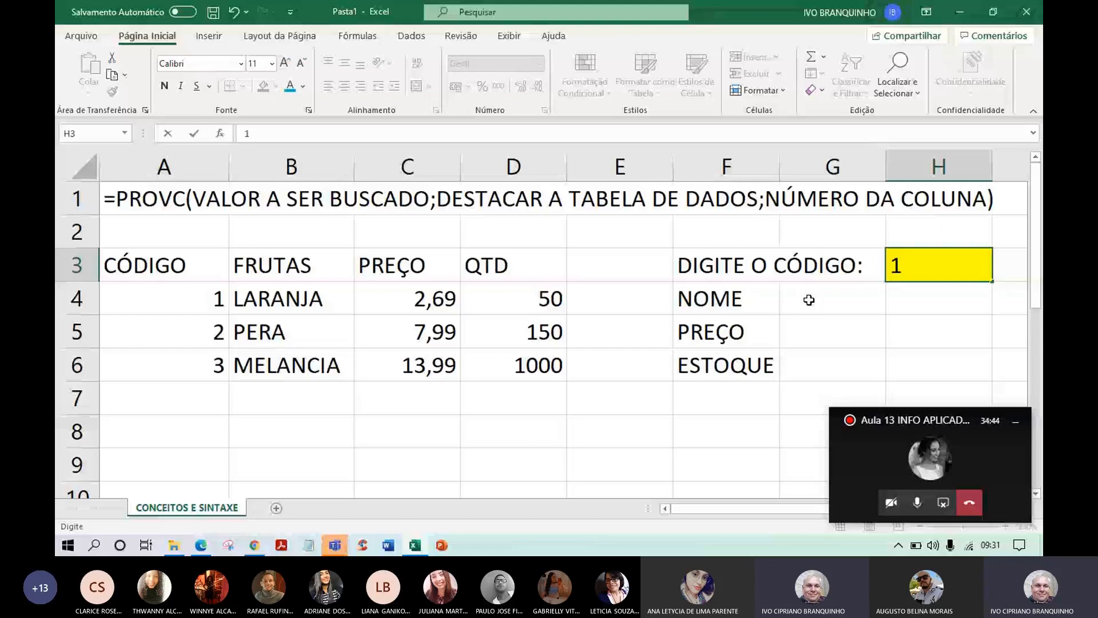
pyautogui.click(809, 300)
# Highlight the whole fruit table A3:D6, and minimise the floating meeting window that covers the sheet
pyautogui.moveTo(213, 265); pyautogui.dragTo(554, 375)
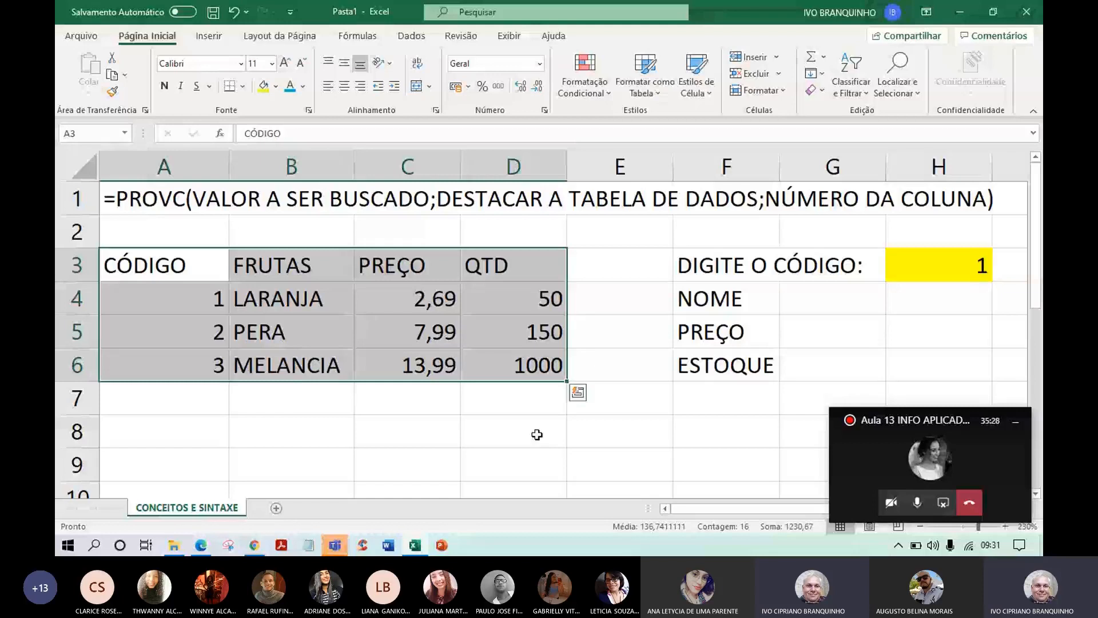
pyautogui.click(822, 299)
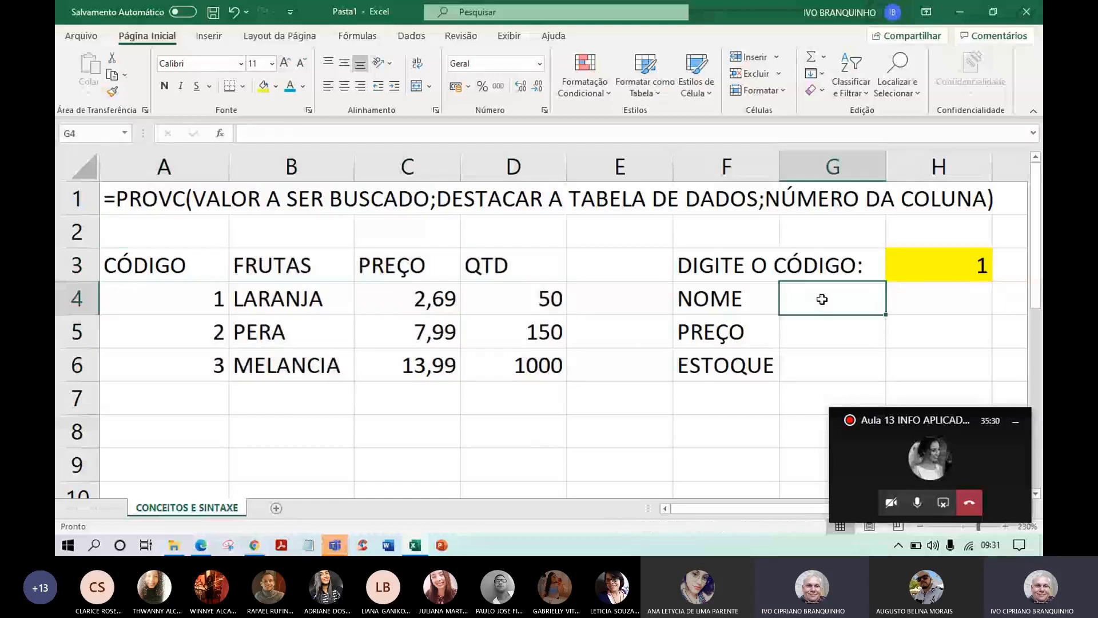
pyautogui.click(1017, 417)
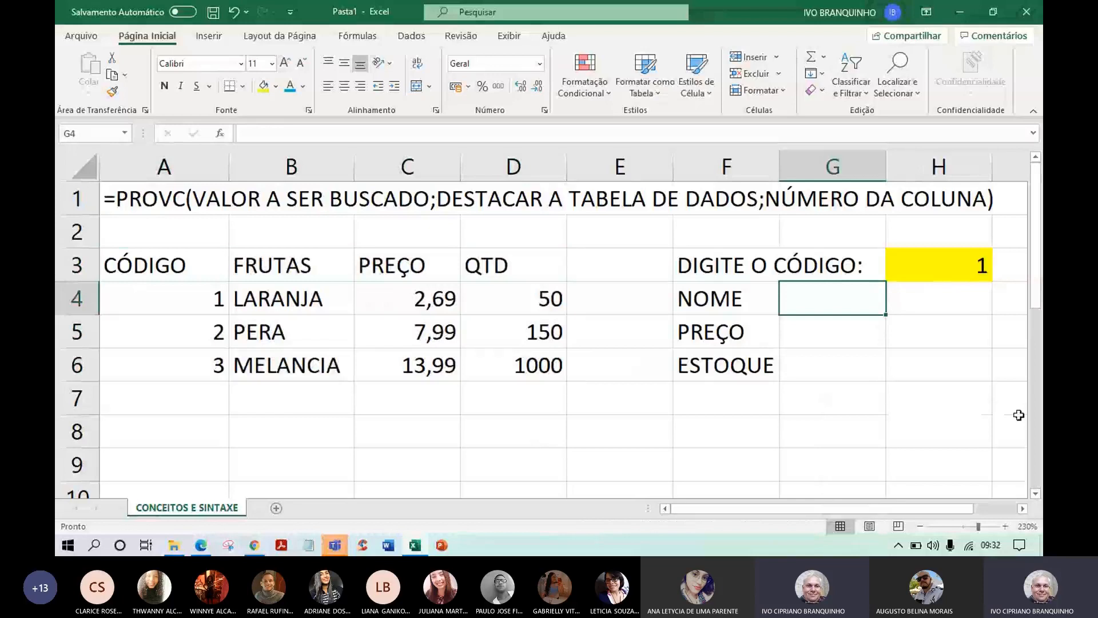
# Insert the PROCV lookup function in cell G4 beside NOME, with H3 as its Valor_procurado
pyautogui.click(946, 272)
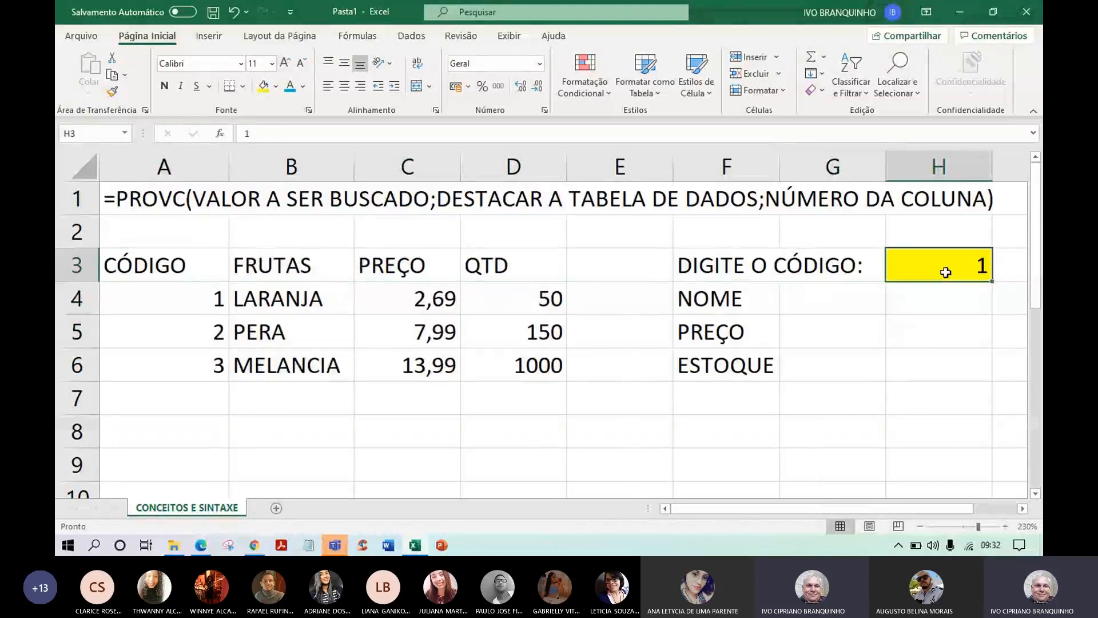
pyautogui.click(815, 302)
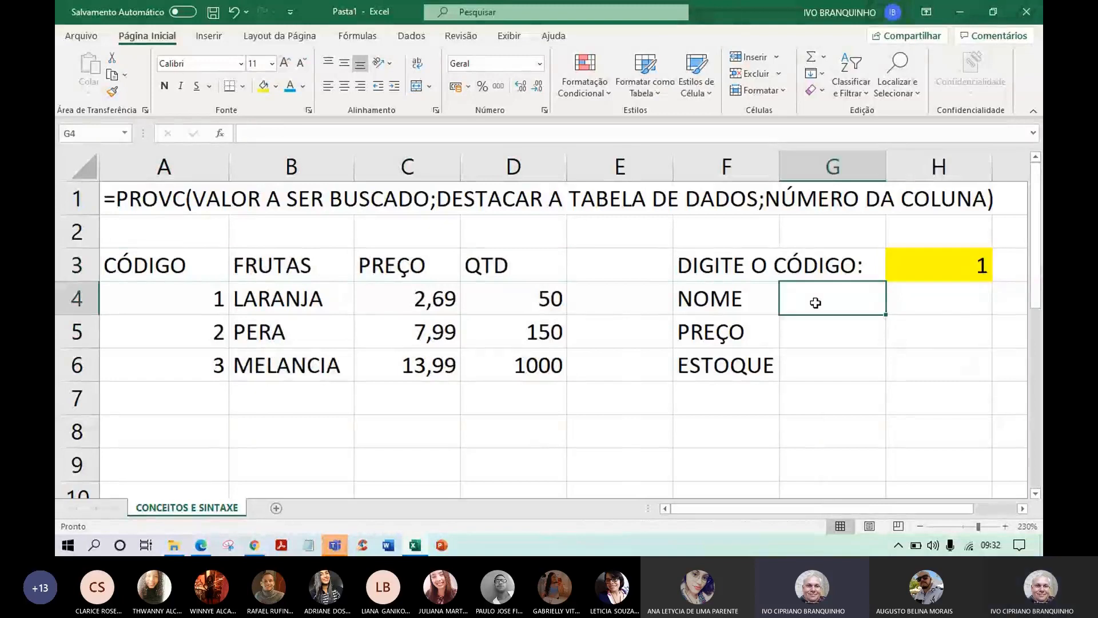
pyautogui.click(360, 39)
pyautogui.click(358, 78)
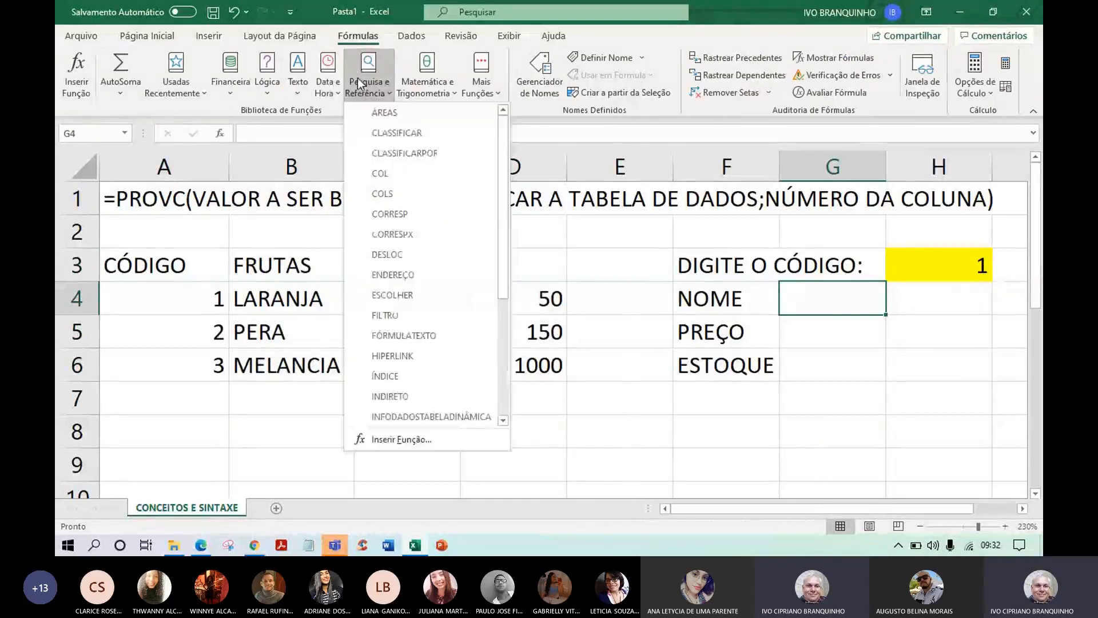
pyautogui.scroll(-4, 398, 351)
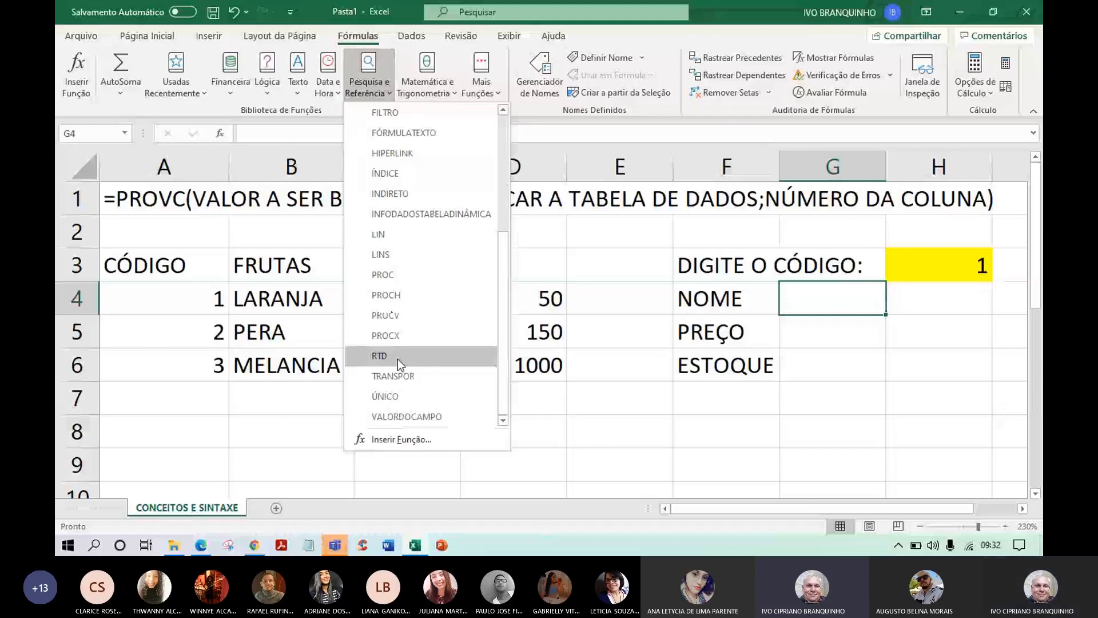
pyautogui.click(386, 315)
pyautogui.click(935, 264)
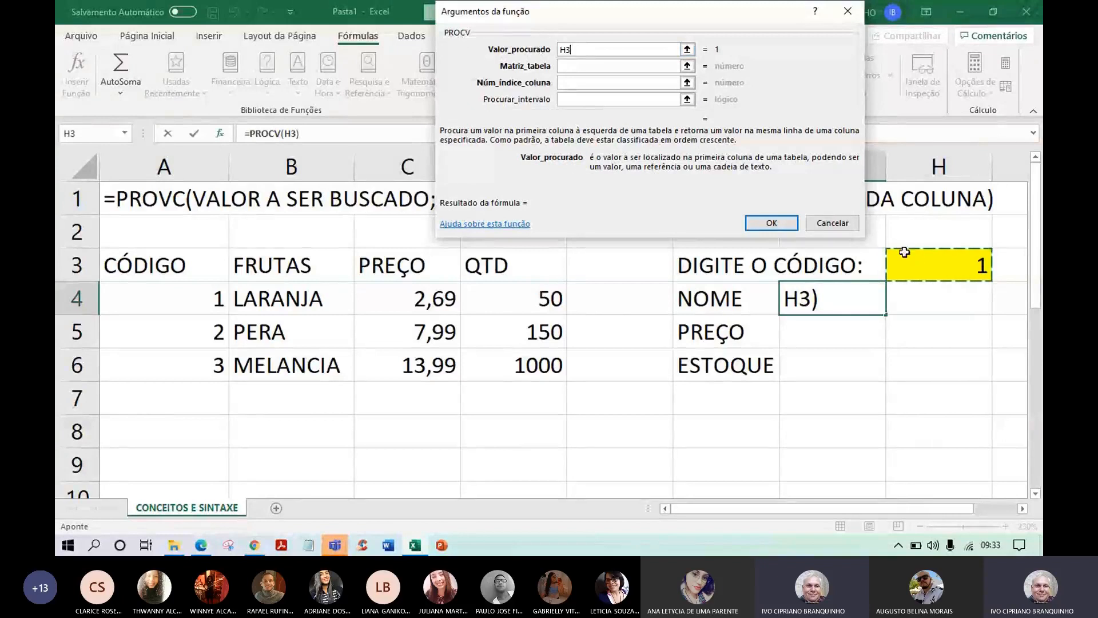
# Complete the NOME lookup with A4:D6 as Matriz_tabela and 2 as Núm_índice_coluna
pyautogui.click(579, 67)
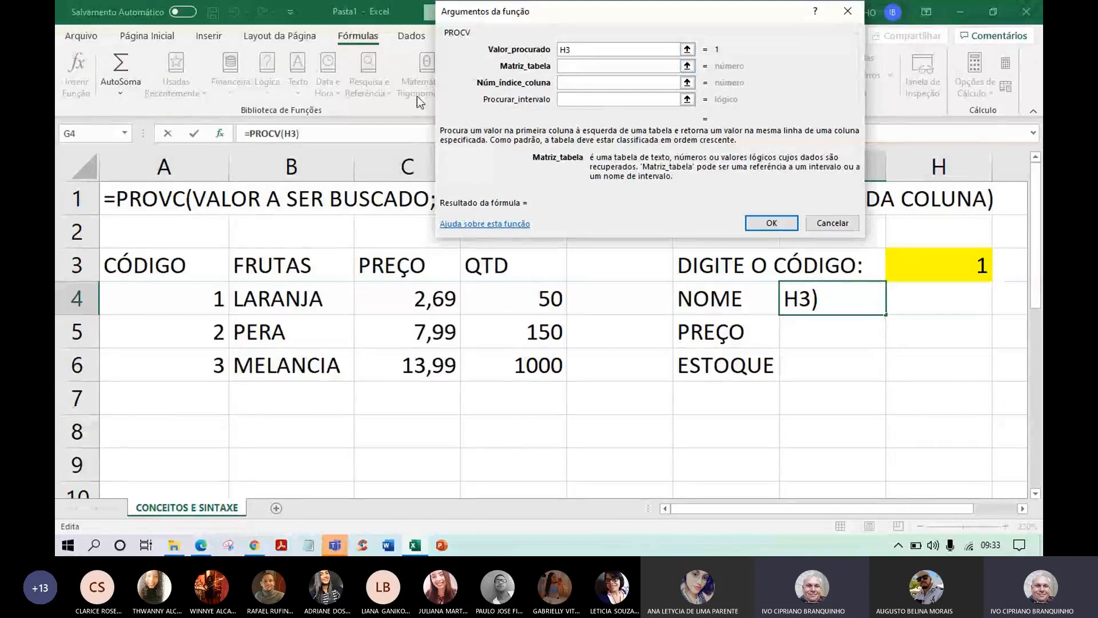
pyautogui.click(125, 292)
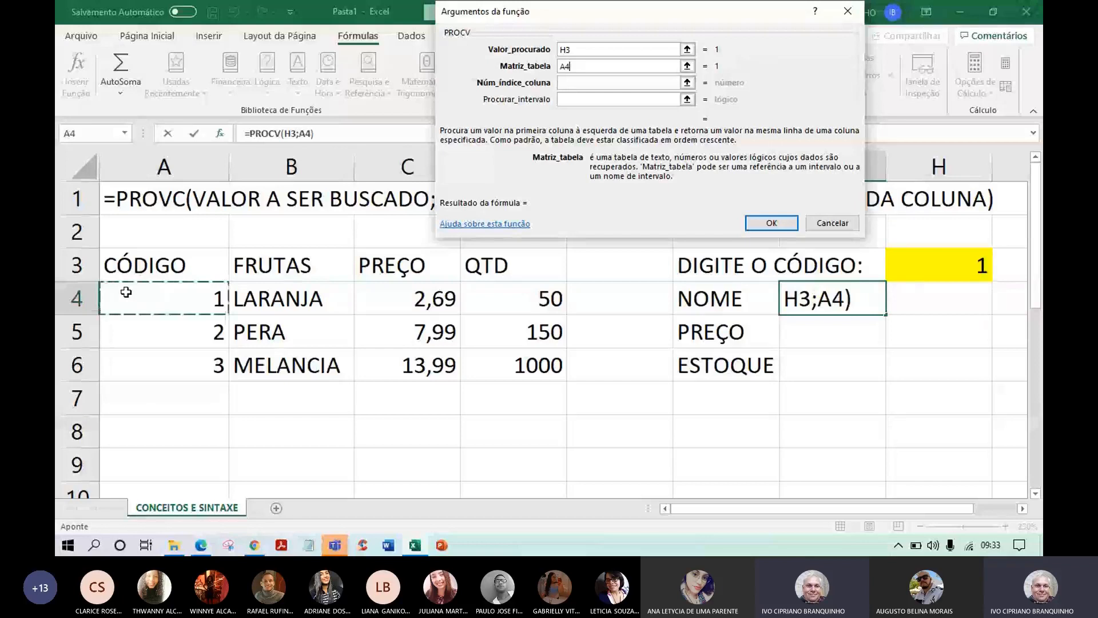
pyautogui.moveTo(126, 292); pyautogui.dragTo(521, 374)
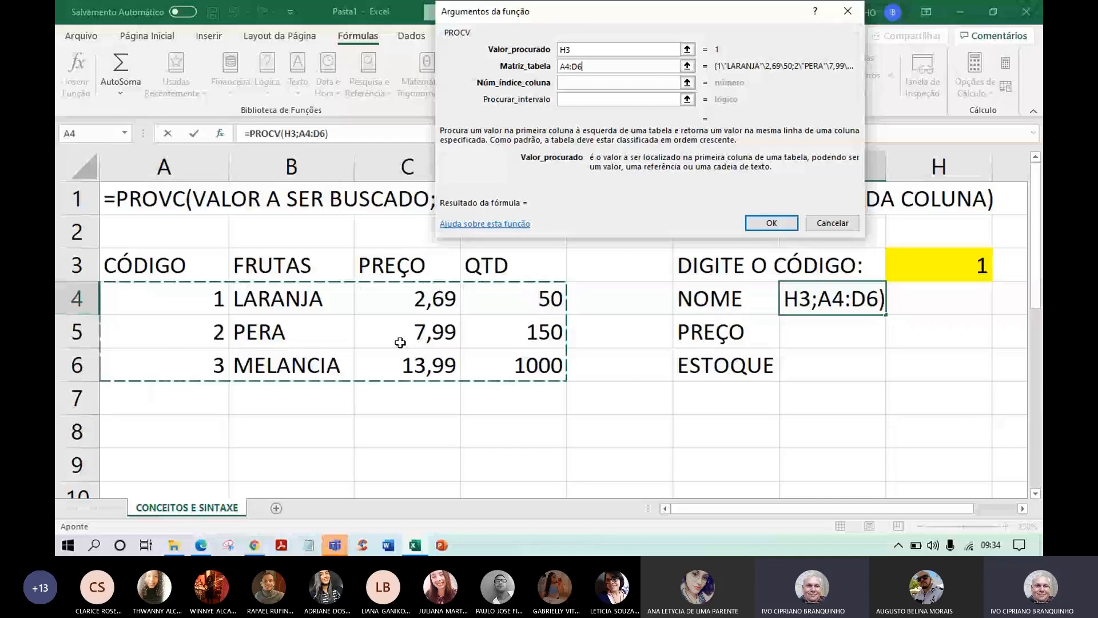
pyautogui.click(567, 83)
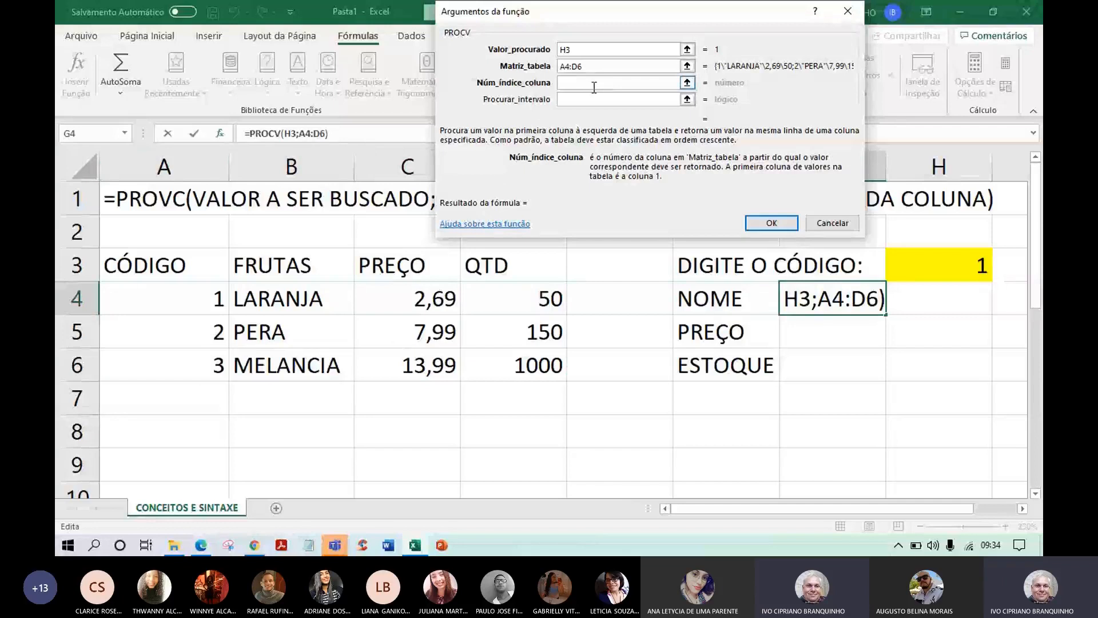
pyautogui.write('2')
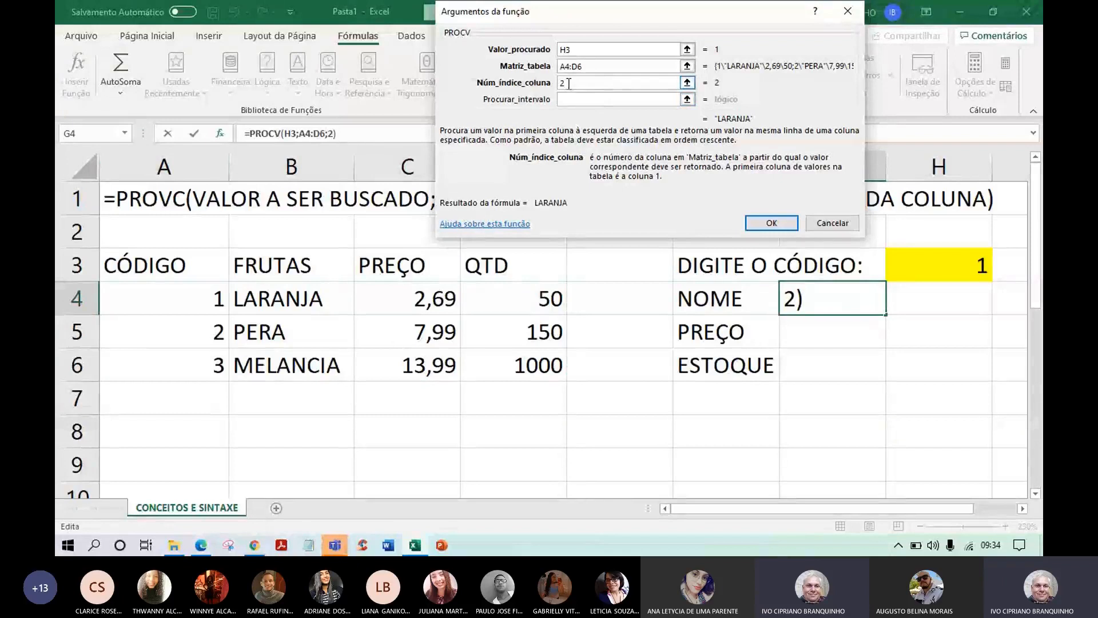
pyautogui.click(774, 224)
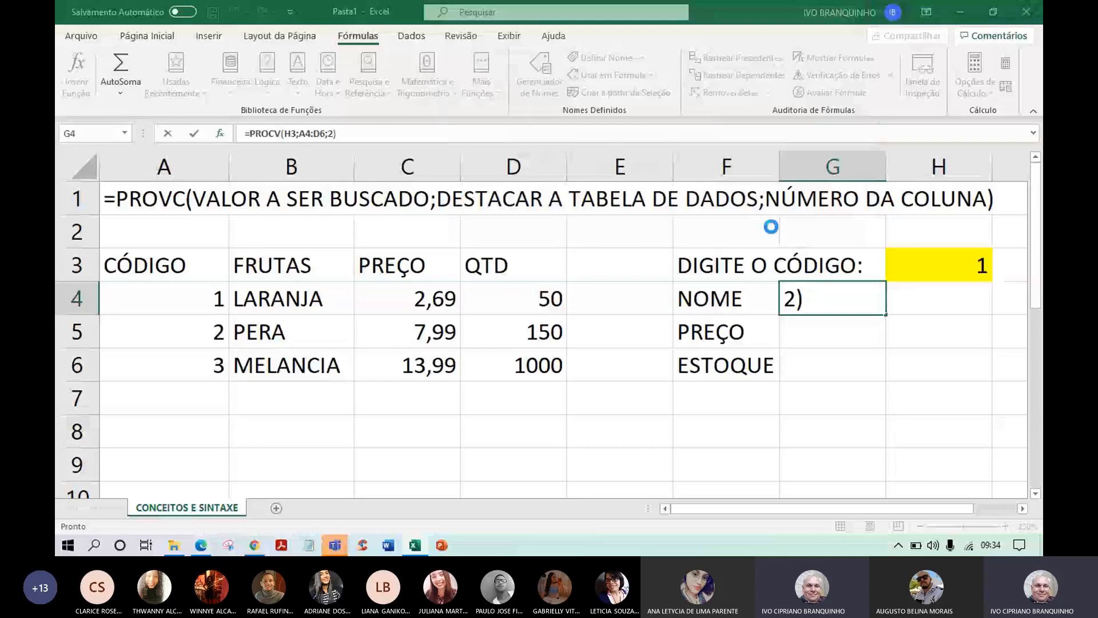
# Test the NOME lookup by entering other fruit codes in H3, and set the code back to 1
pyautogui.click(957, 265)
pyautogui.write('2')
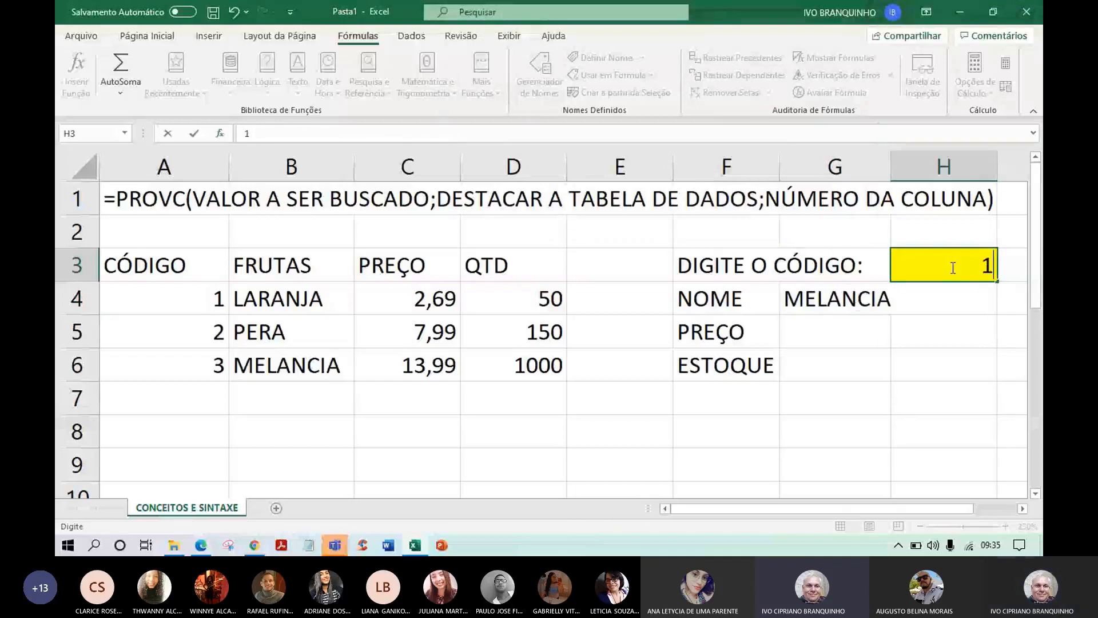
pyautogui.hotkey('ctrl', 'Return')
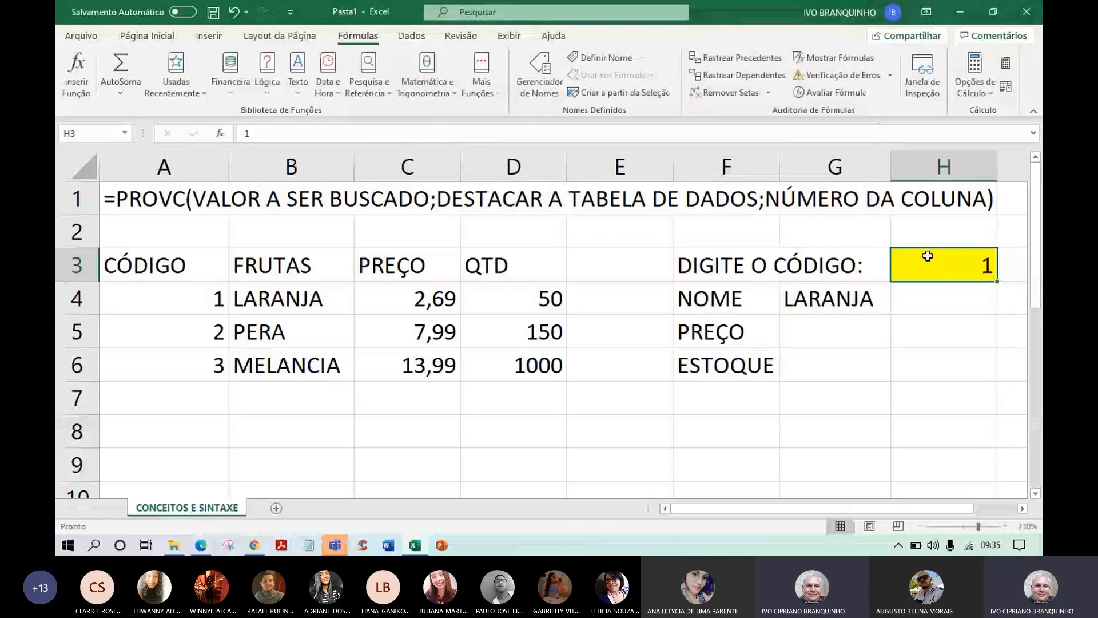
# Insert a PROCV function in cell G5 beside PREÇO, with H3 as its Valor_procurado
pyautogui.click(849, 325)
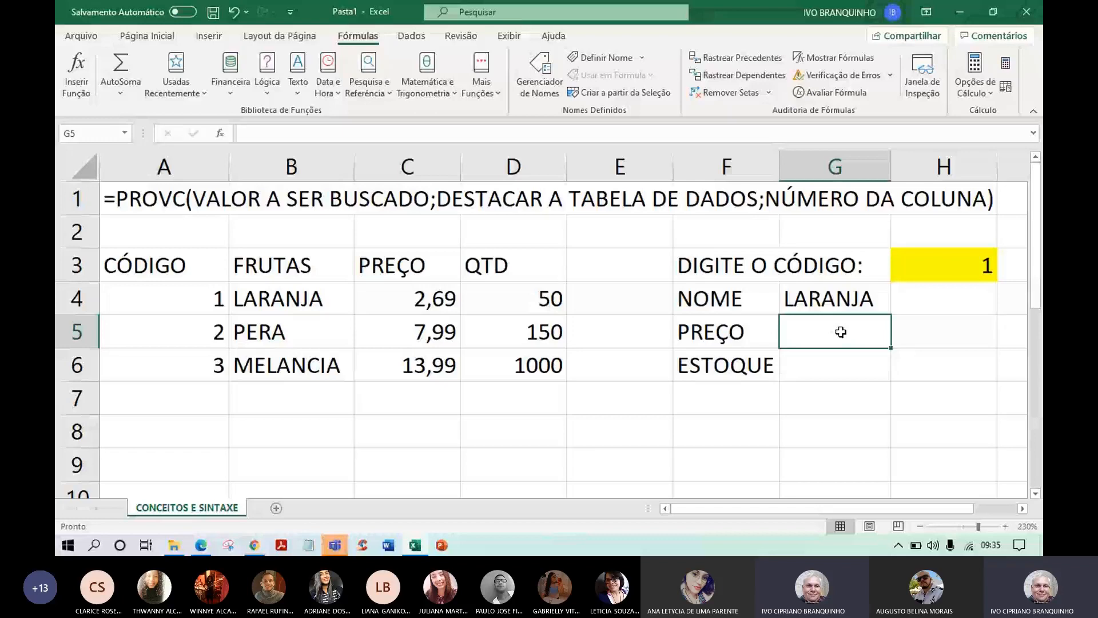
pyautogui.hotkey('shift', 'F3')
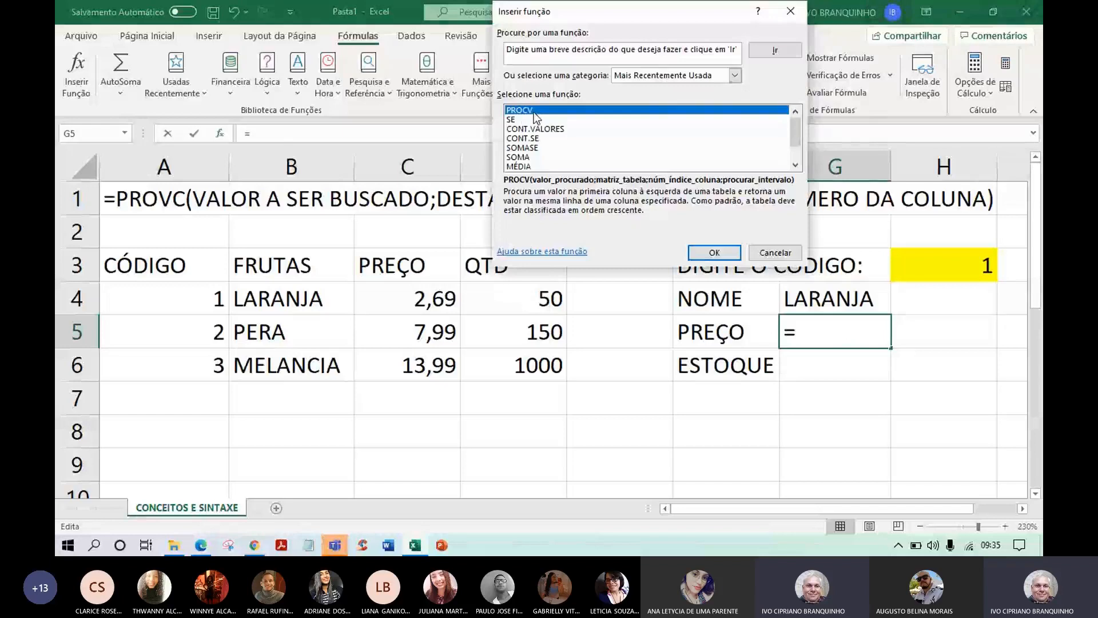
pyautogui.doubleClick(534, 112)
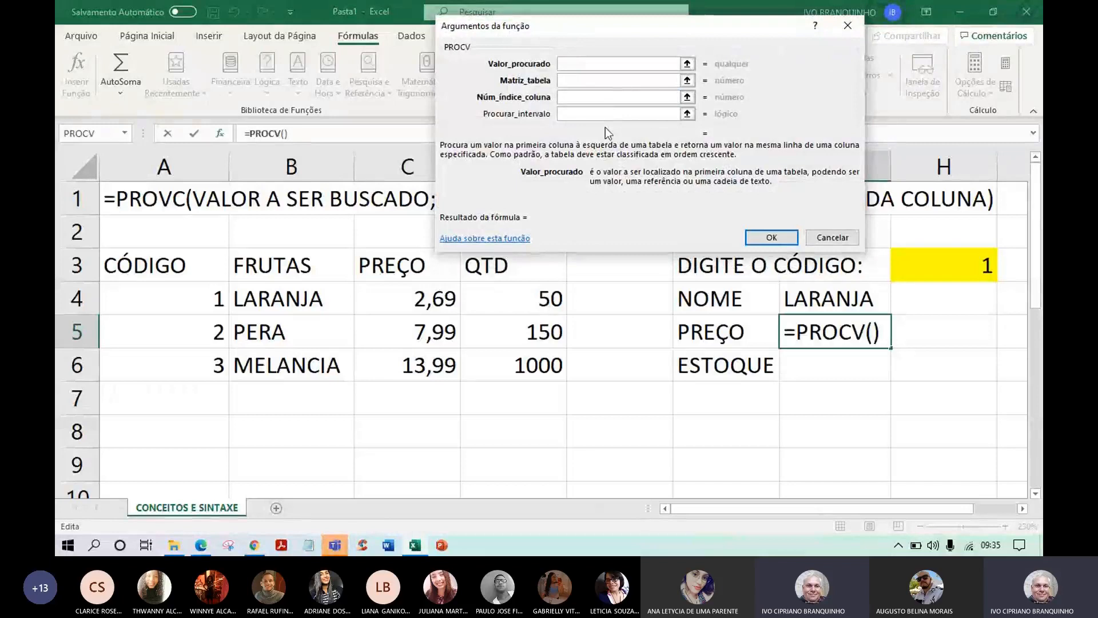
pyautogui.click(948, 264)
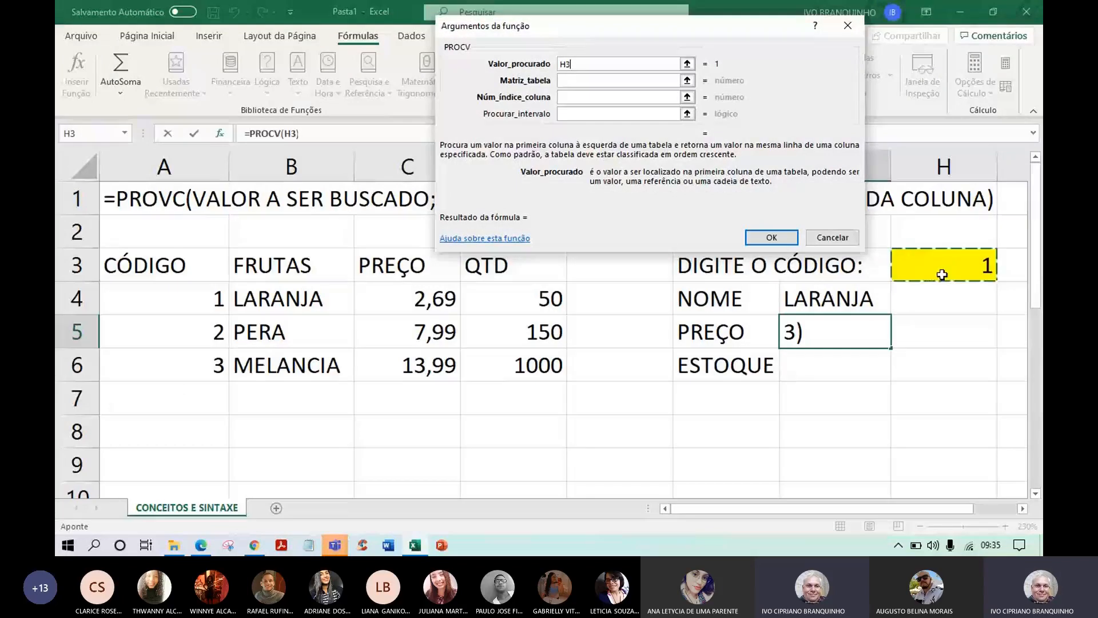
# Complete the PREÇO lookup with A4:D6 as Matriz_tabela and 3 as Núm_índice_coluna
pyautogui.click(569, 81)
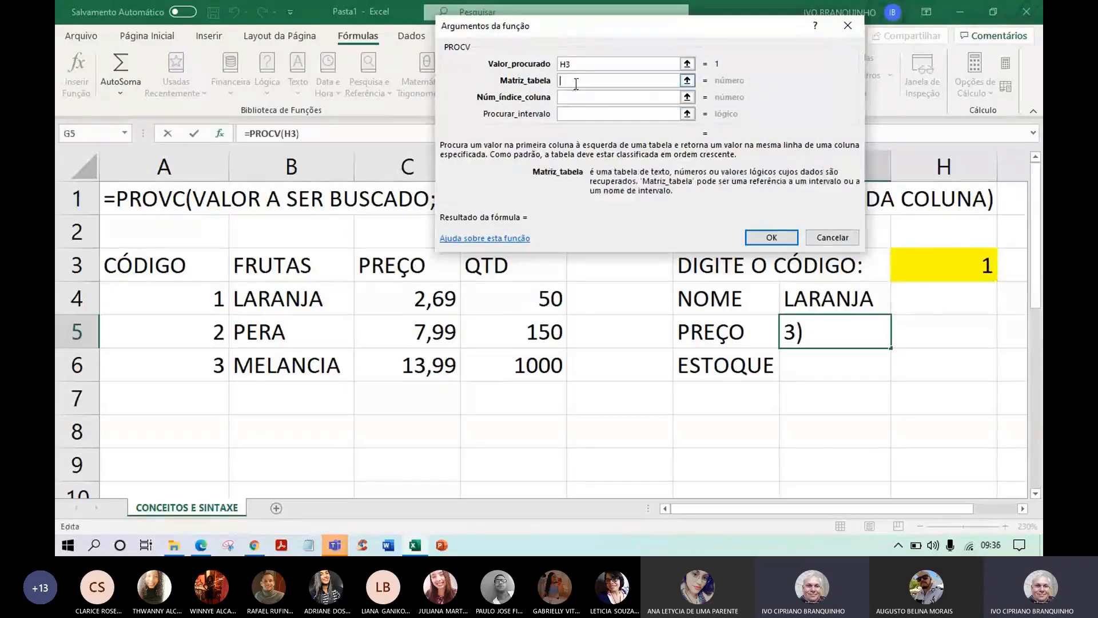
pyautogui.moveTo(171, 298); pyautogui.dragTo(497, 364)
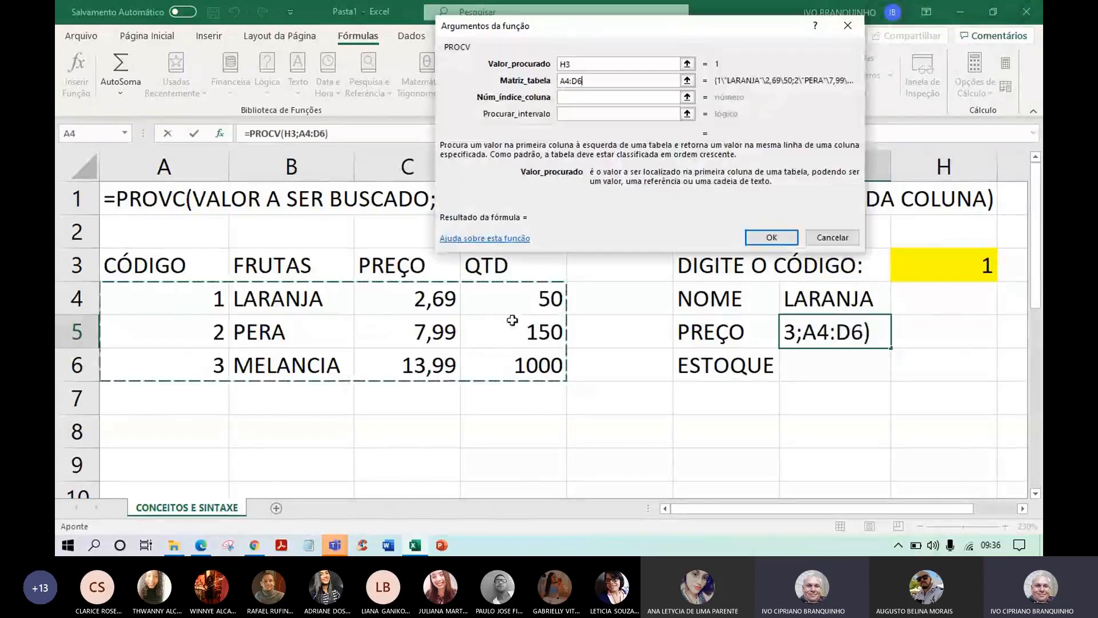
pyautogui.click(583, 97)
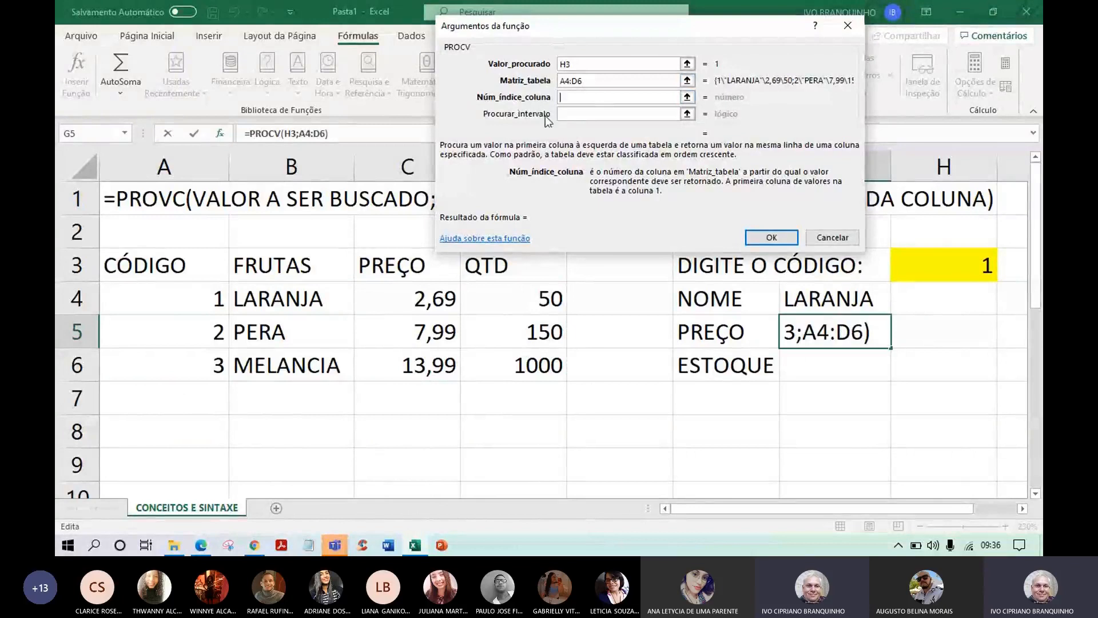
pyautogui.write('3')
pyautogui.click(779, 239)
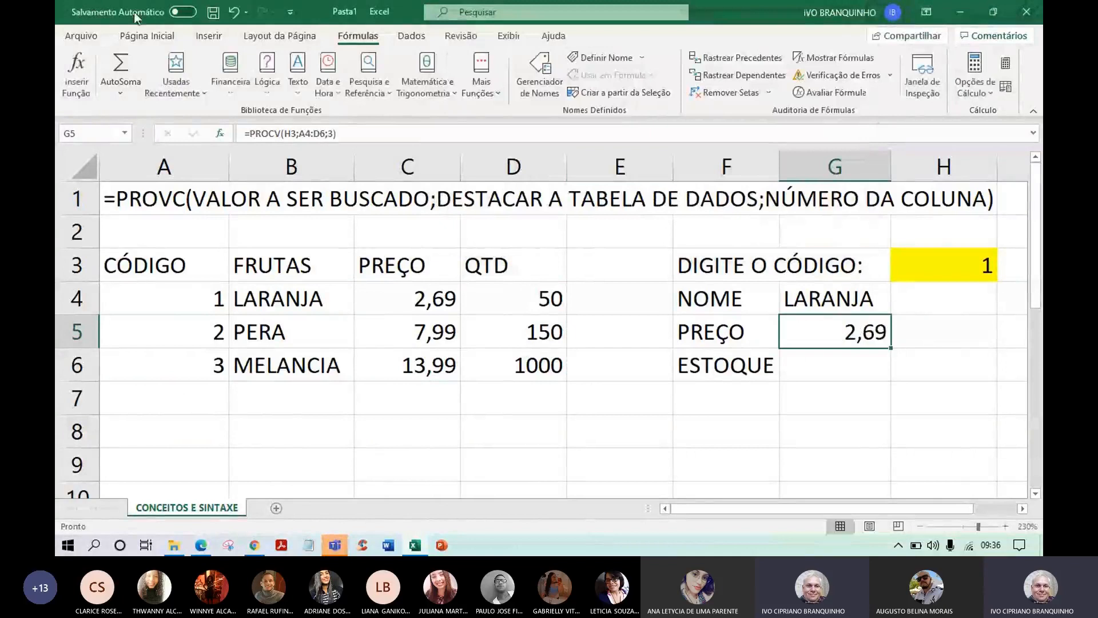
# Apply the accounting number format in R$ to the price result in G5 and the fruit prices in C4:C6
pyautogui.click(152, 38)
pyautogui.click(455, 85)
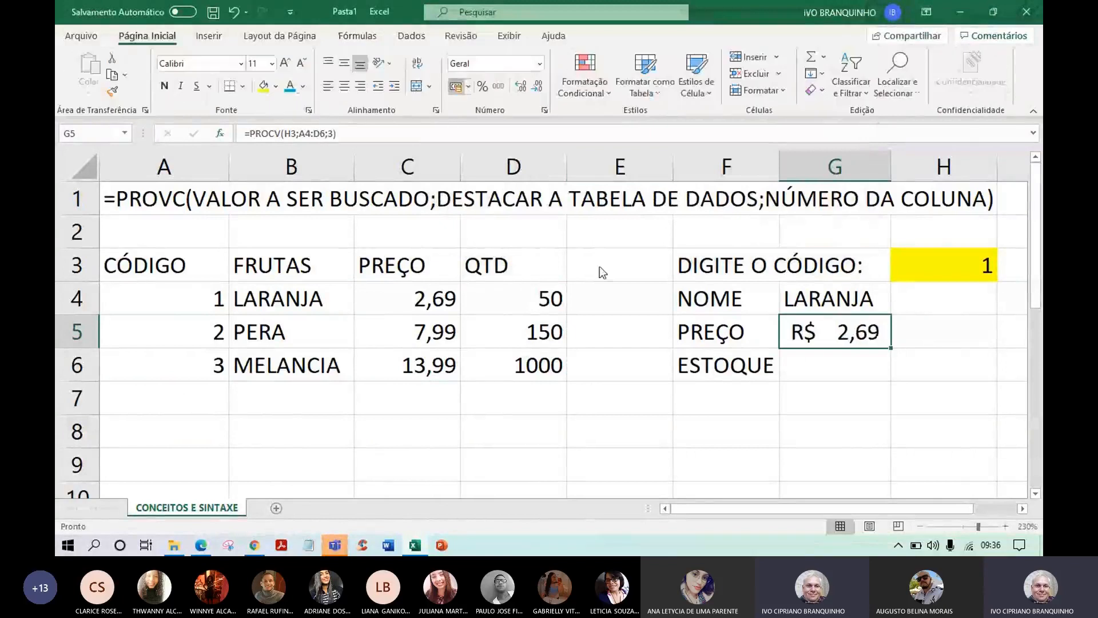
pyautogui.moveTo(387, 294); pyautogui.dragTo(400, 366)
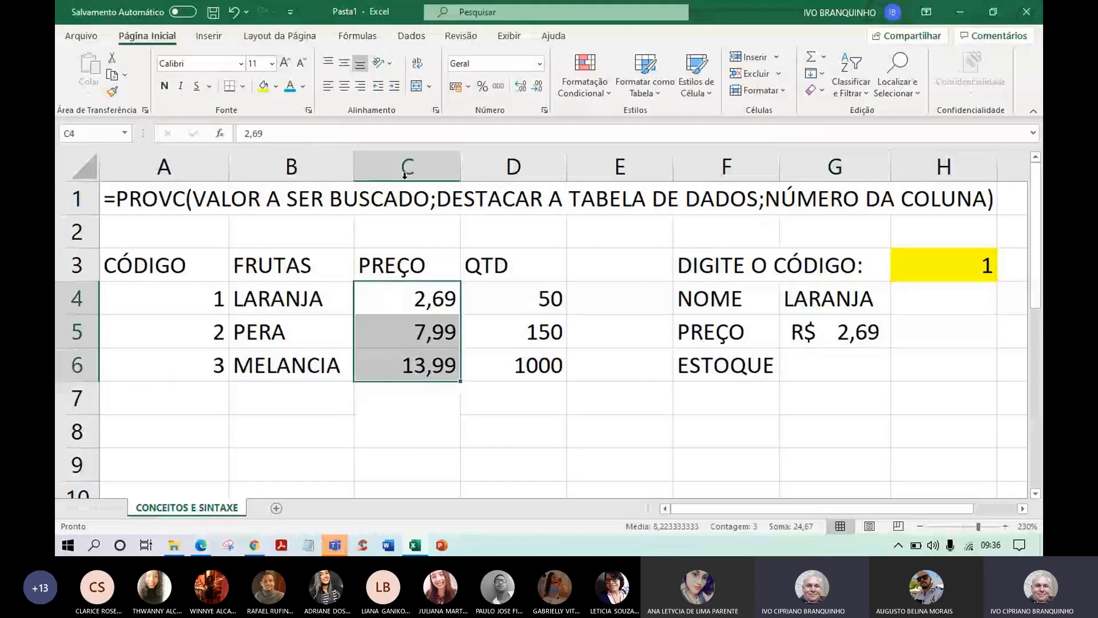
pyautogui.click(456, 84)
# Enter the formula =PROCV(H3;A4:D6;4) in cell G6 beside ESTOQUE
pyautogui.click(837, 360)
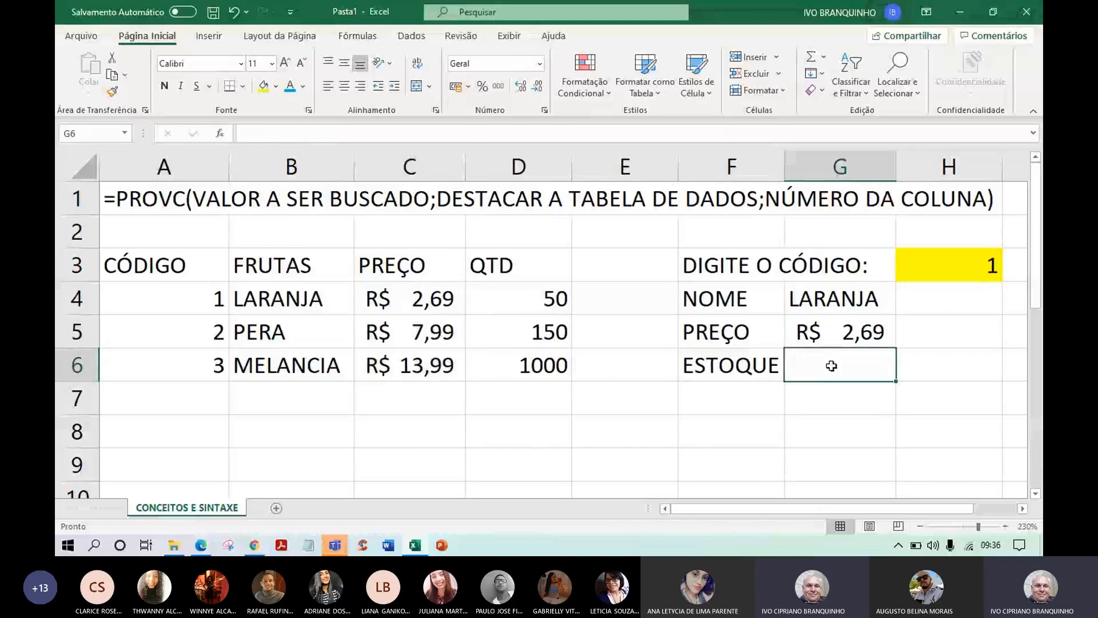
pyautogui.write('=')
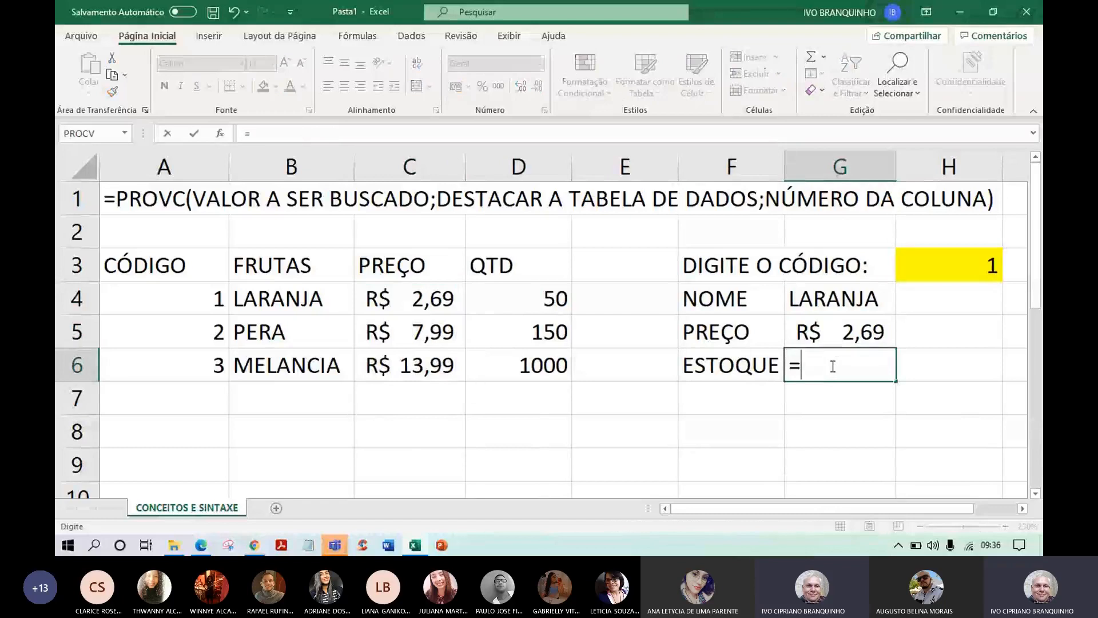
pyautogui.write('PROCV')
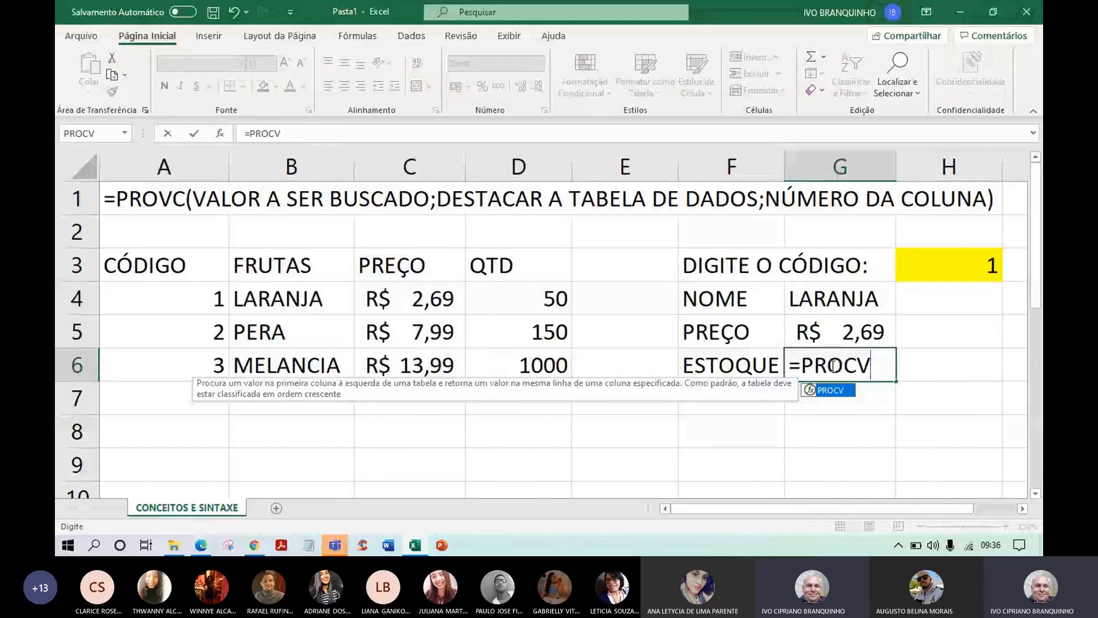
pyautogui.write('(')
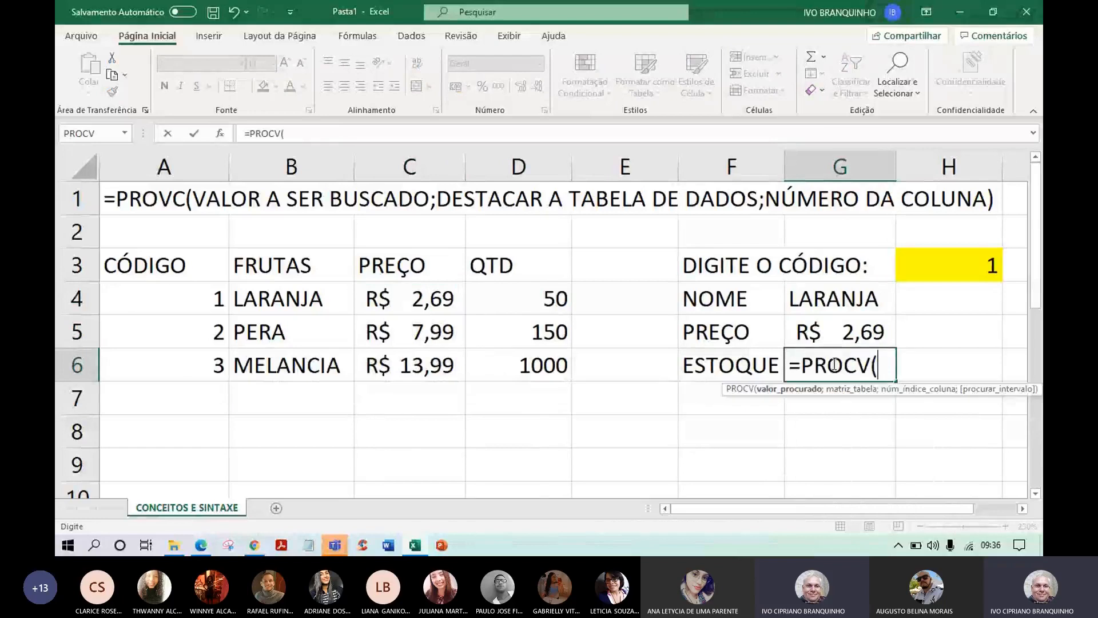
pyautogui.click(959, 264)
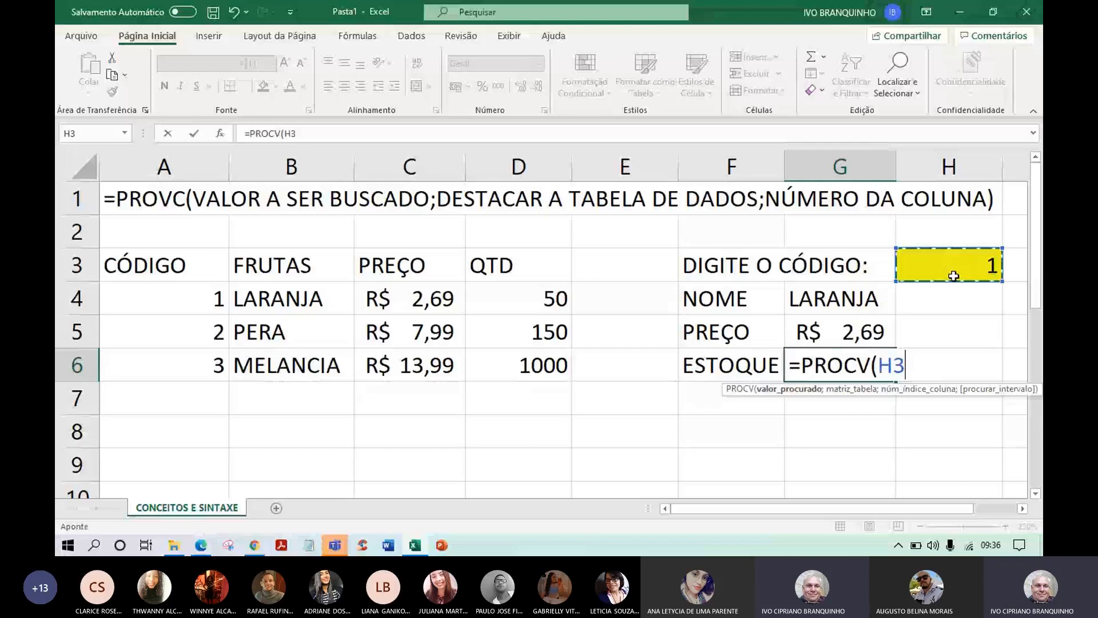
pyautogui.write(';A4:D6;')
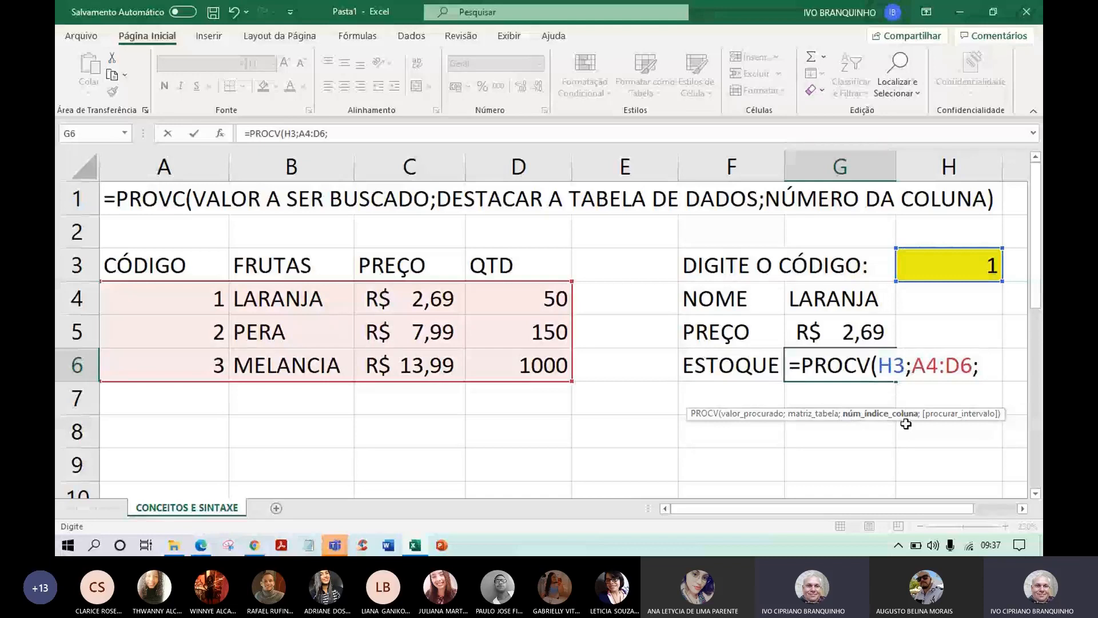
pyautogui.write('4')
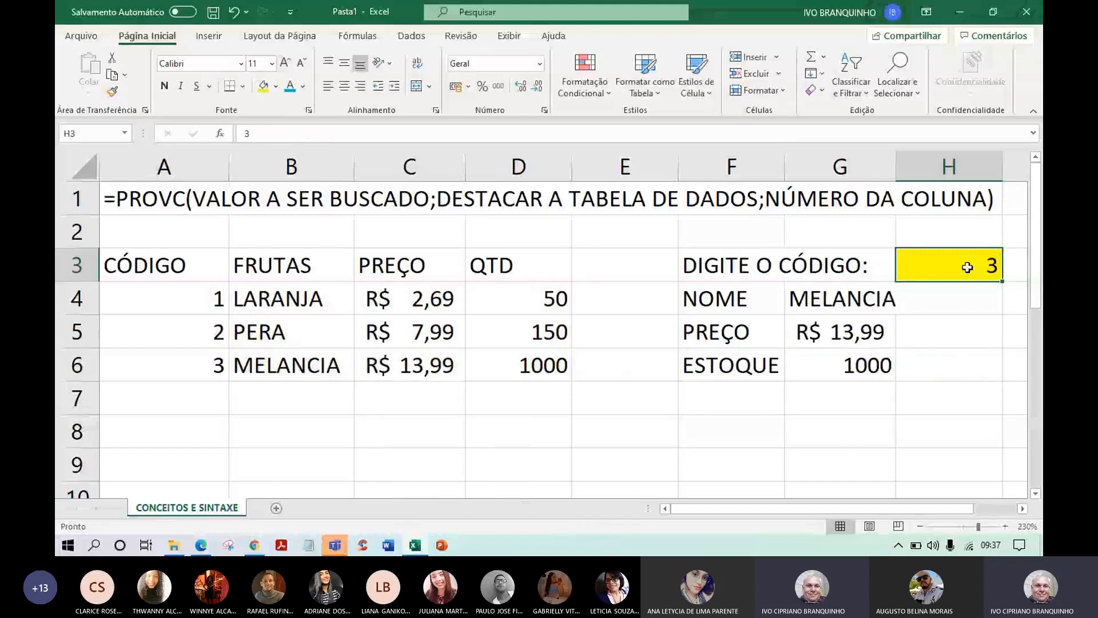
# Test the three lookups by entering code 2 and then code 1 in H3
pyautogui.write('2')
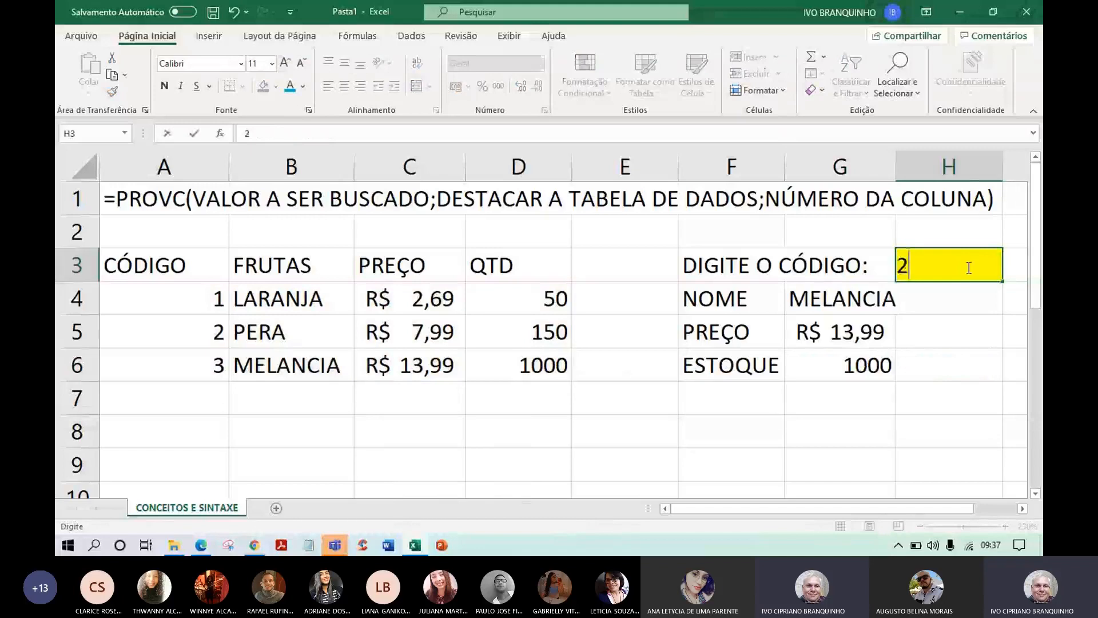
pyautogui.press('Return')
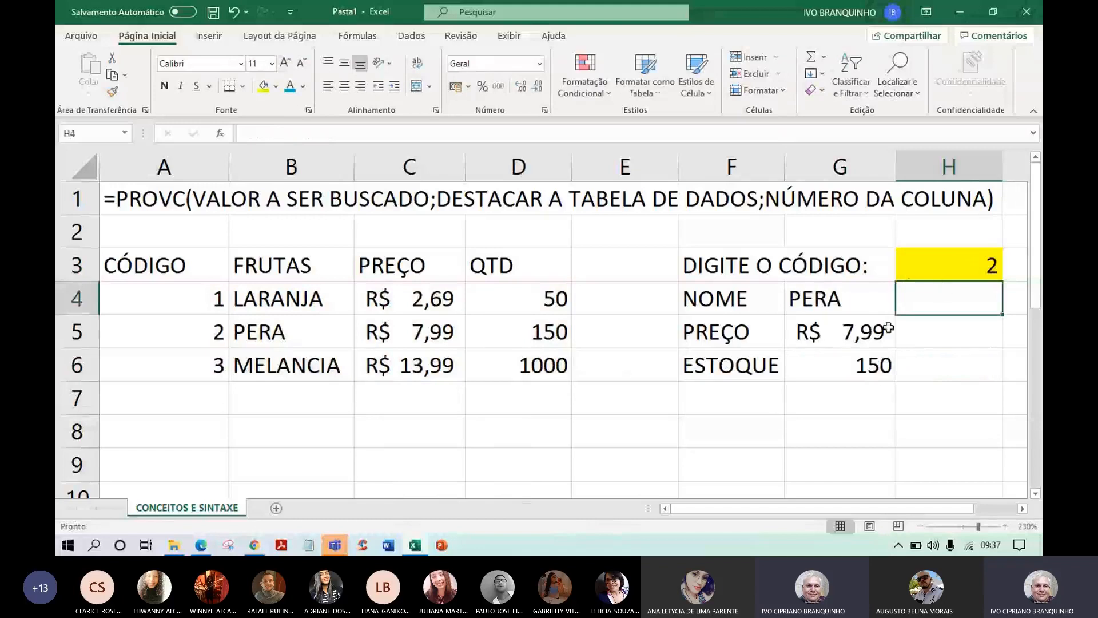
pyautogui.click(866, 336)
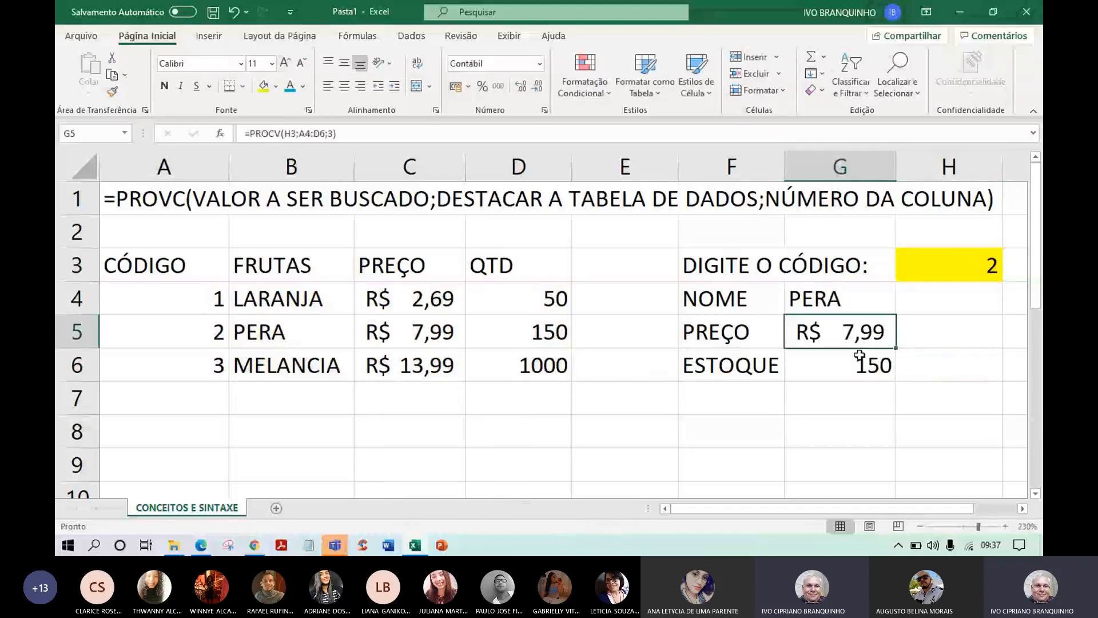
pyautogui.click(961, 267)
pyautogui.write('1')
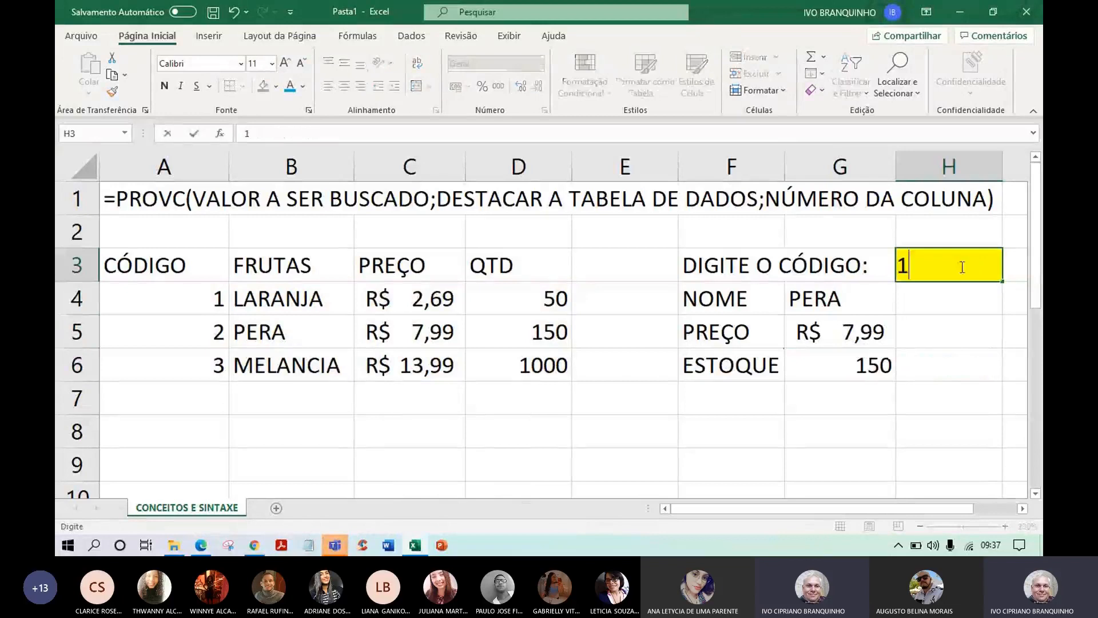
pyautogui.press('Return')
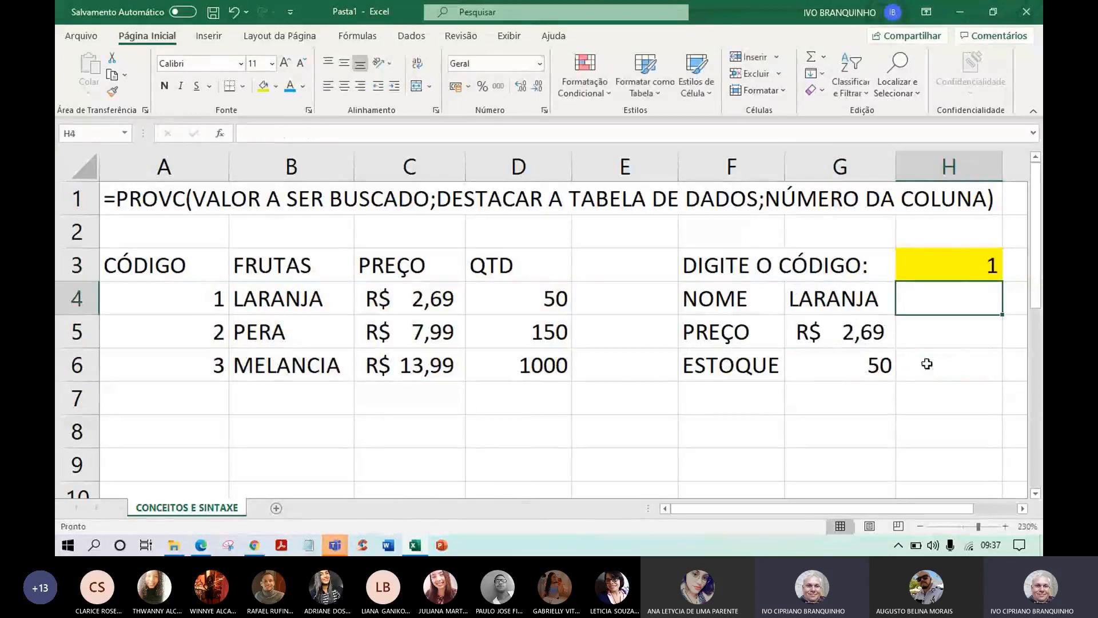
# Examine the ESTOQUE formula in G6, the fruit table's names, prices, quantities and first code, and the code cell H3
pyautogui.click(816, 376)
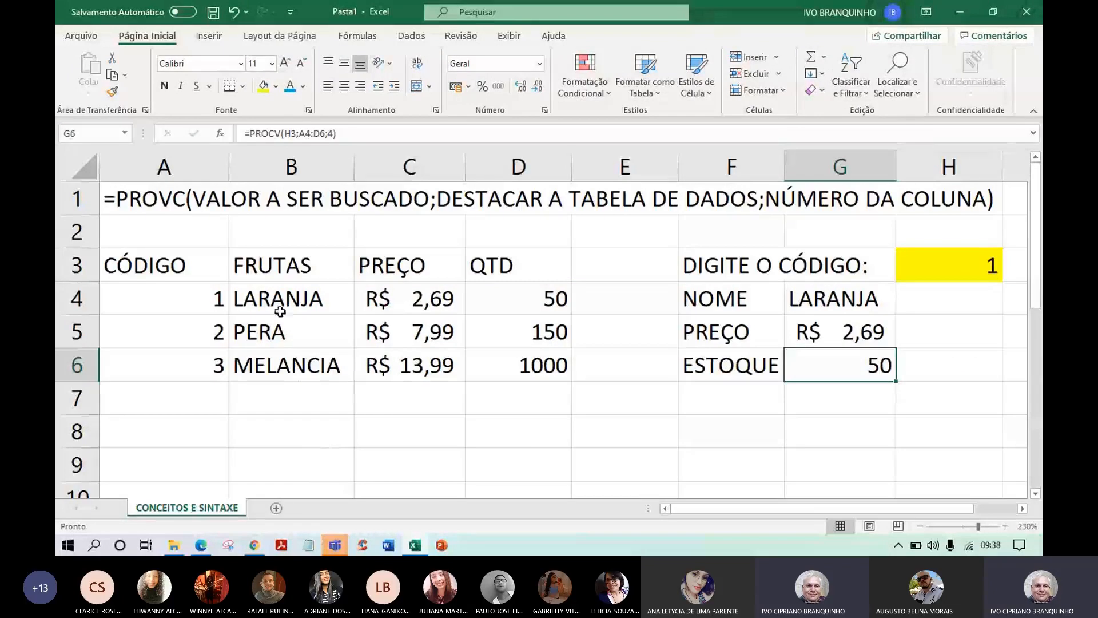
pyautogui.click(299, 331)
pyautogui.click(330, 369)
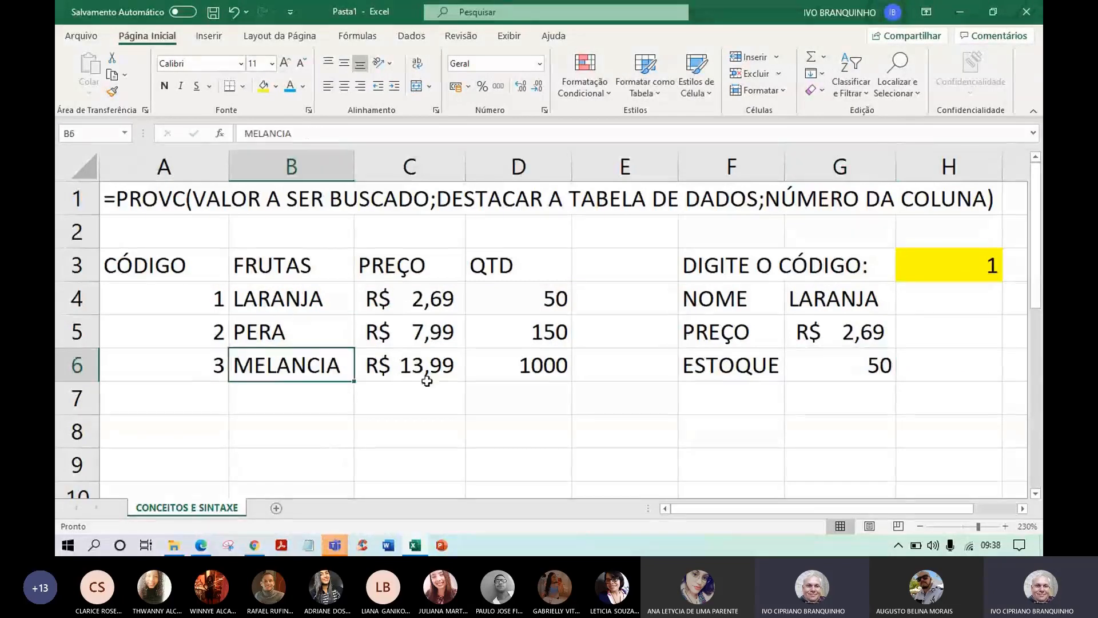
pyautogui.click(403, 368)
pyautogui.click(561, 366)
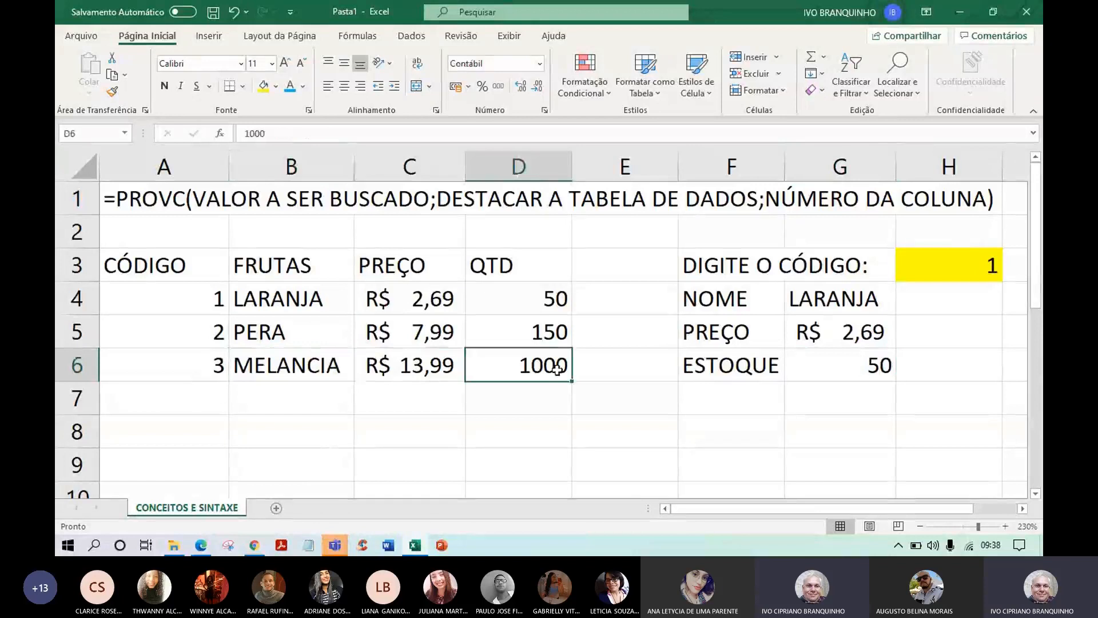
pyautogui.click(313, 314)
pyautogui.click(393, 312)
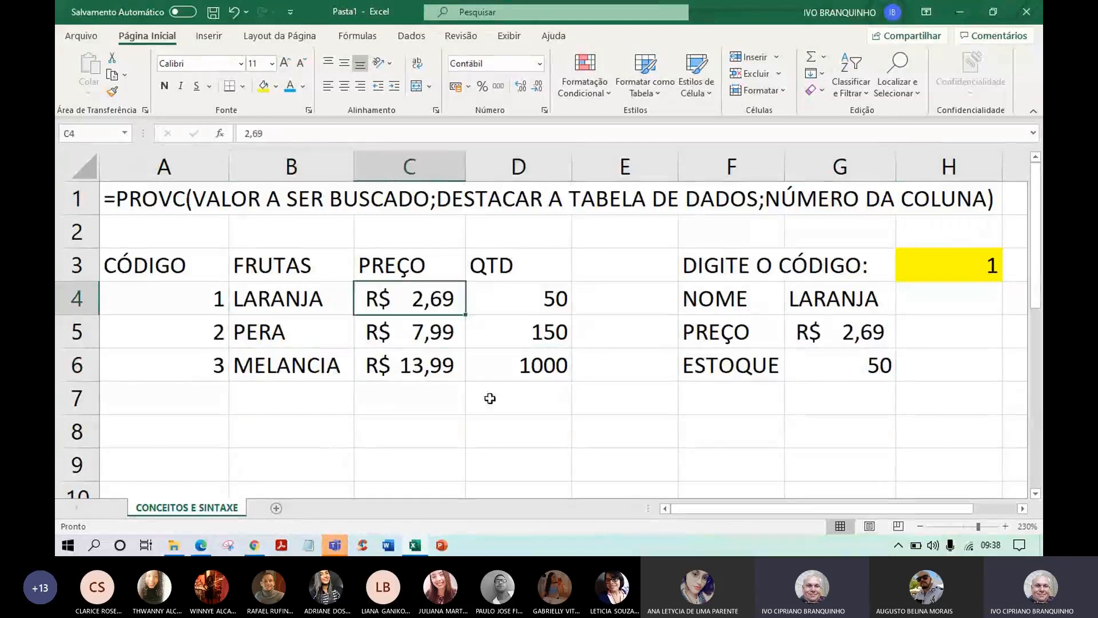
pyautogui.click(534, 301)
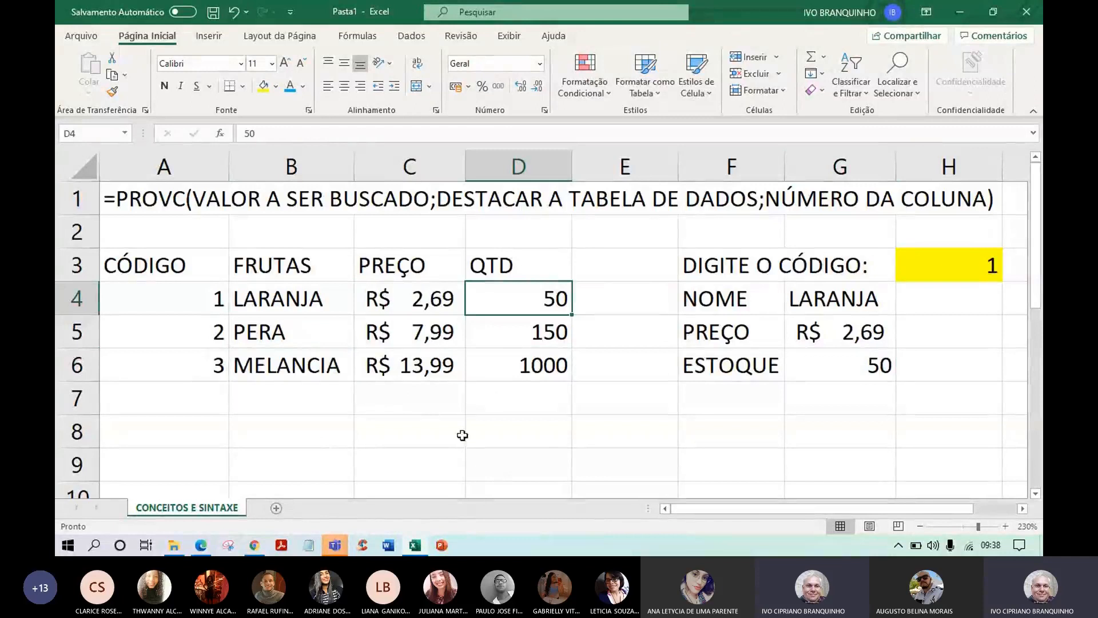
pyautogui.click(220, 298)
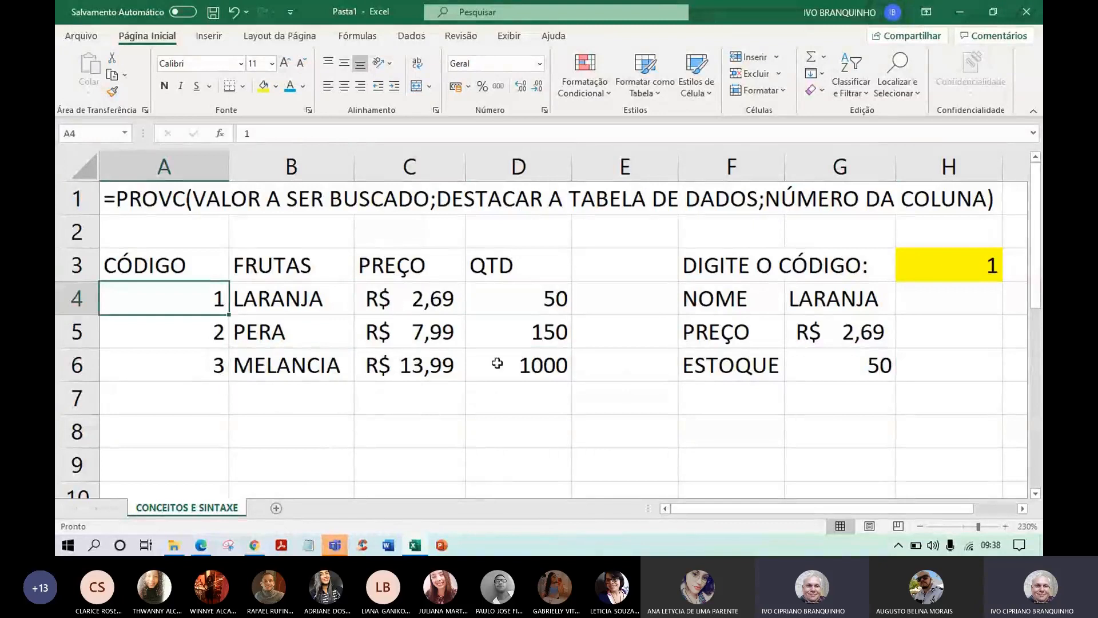
pyautogui.click(984, 276)
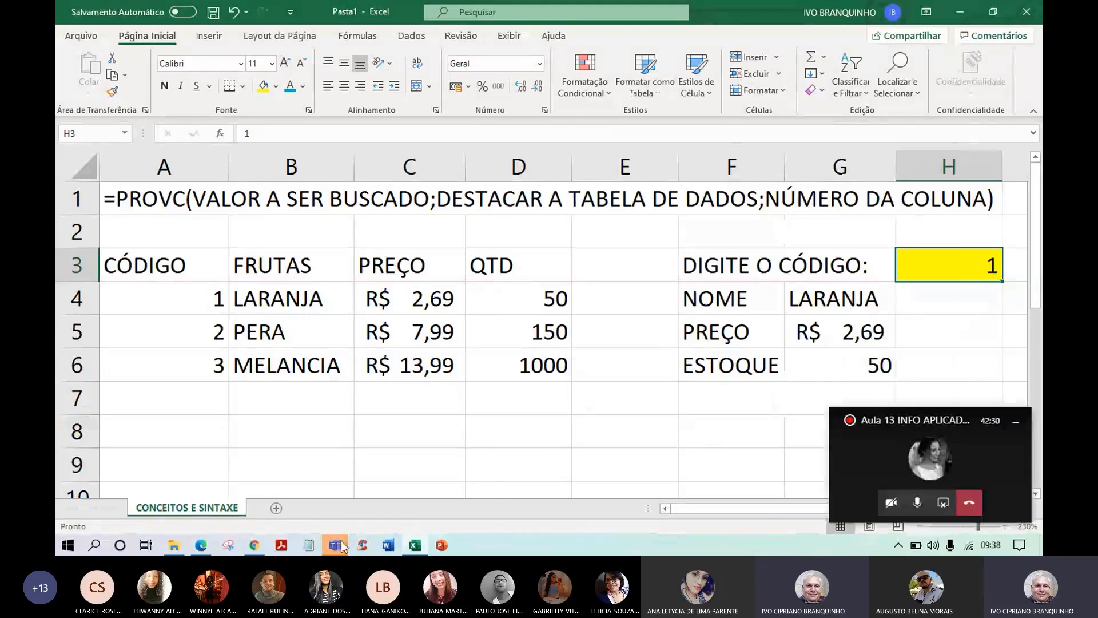
# Open the recent workbook AULA PROCV and review the description, price and stock questions on its EXERCÍCIO sheet
pyautogui.click(81, 36)
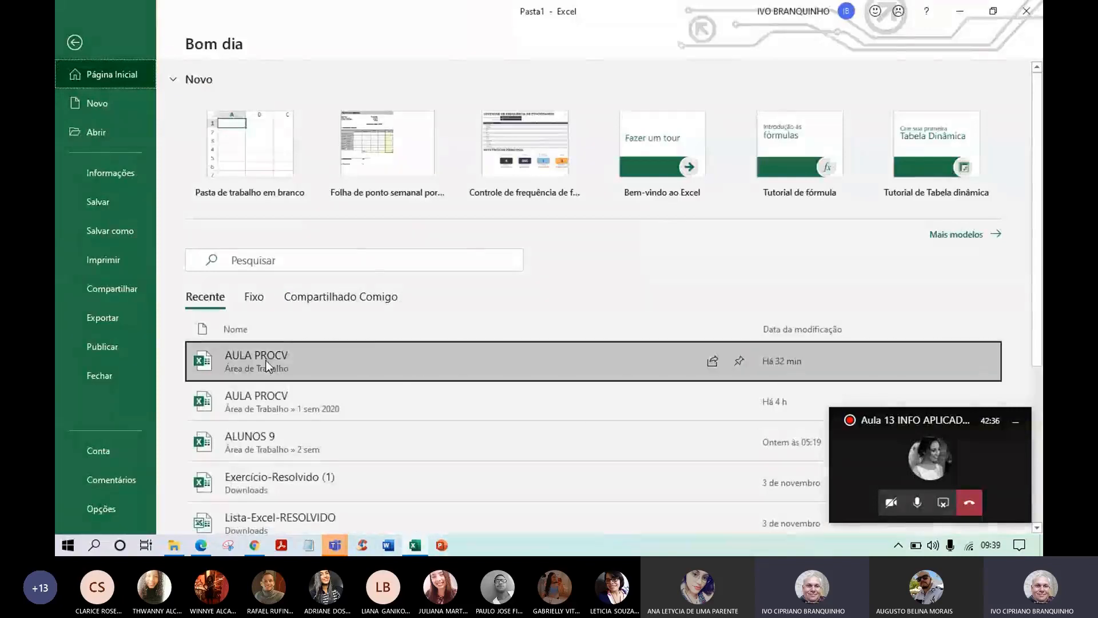
pyautogui.press('Escape')
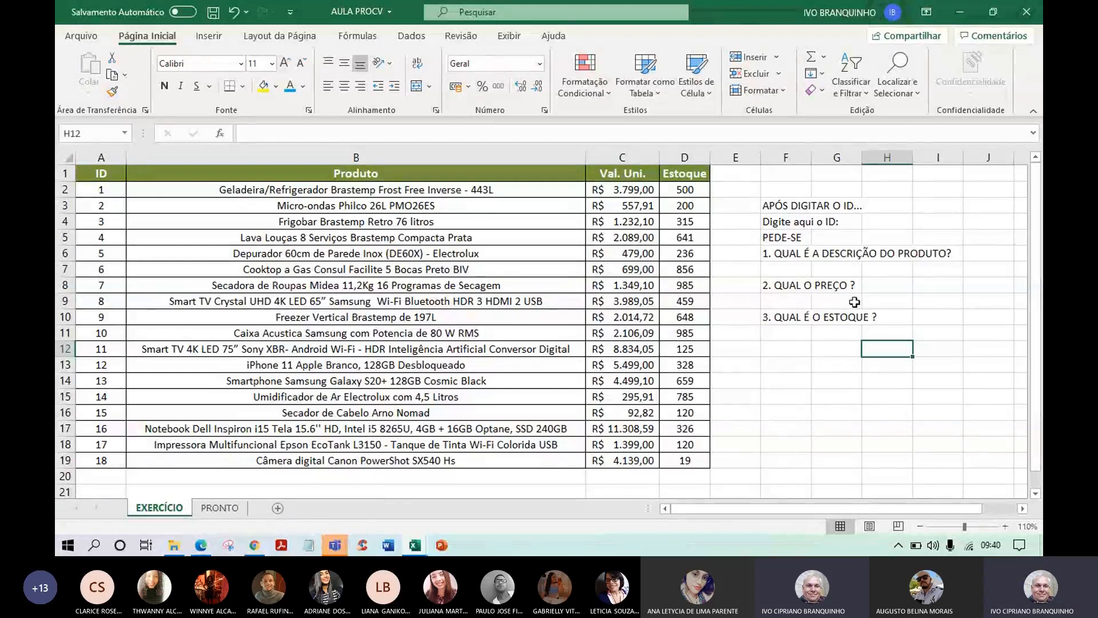
pyautogui.click(787, 205)
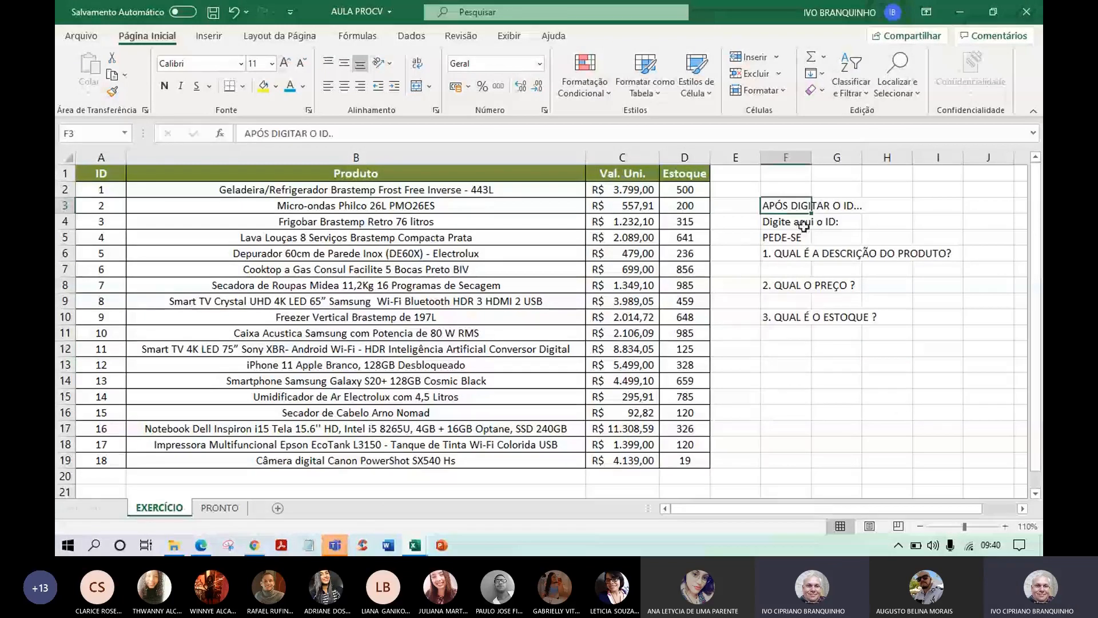
pyautogui.click(791, 256)
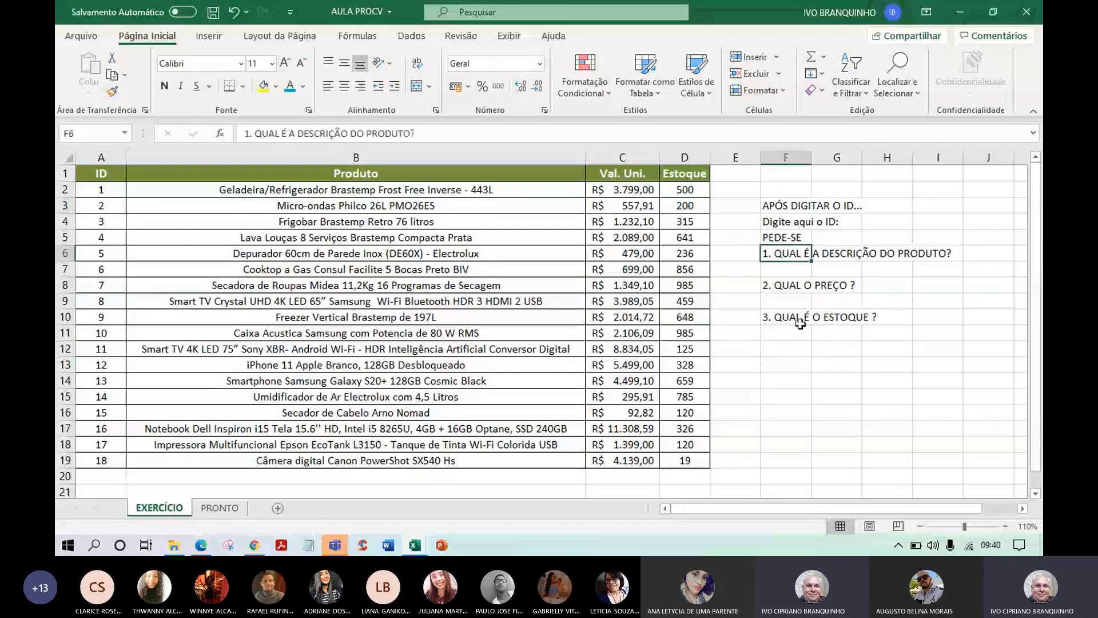
pyautogui.click(797, 293)
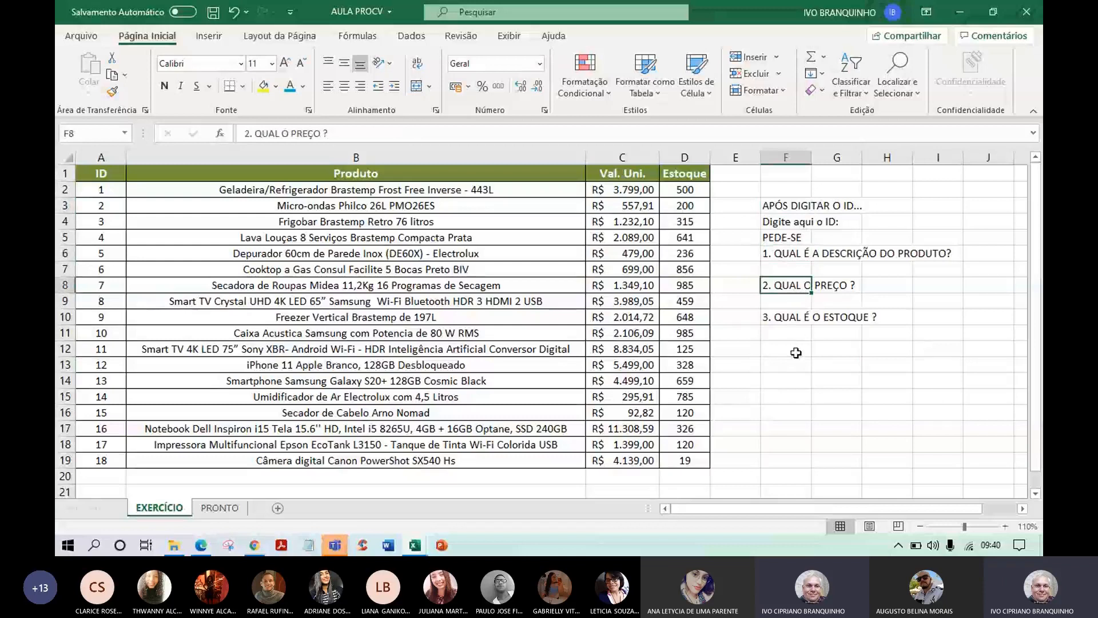
pyautogui.click(790, 321)
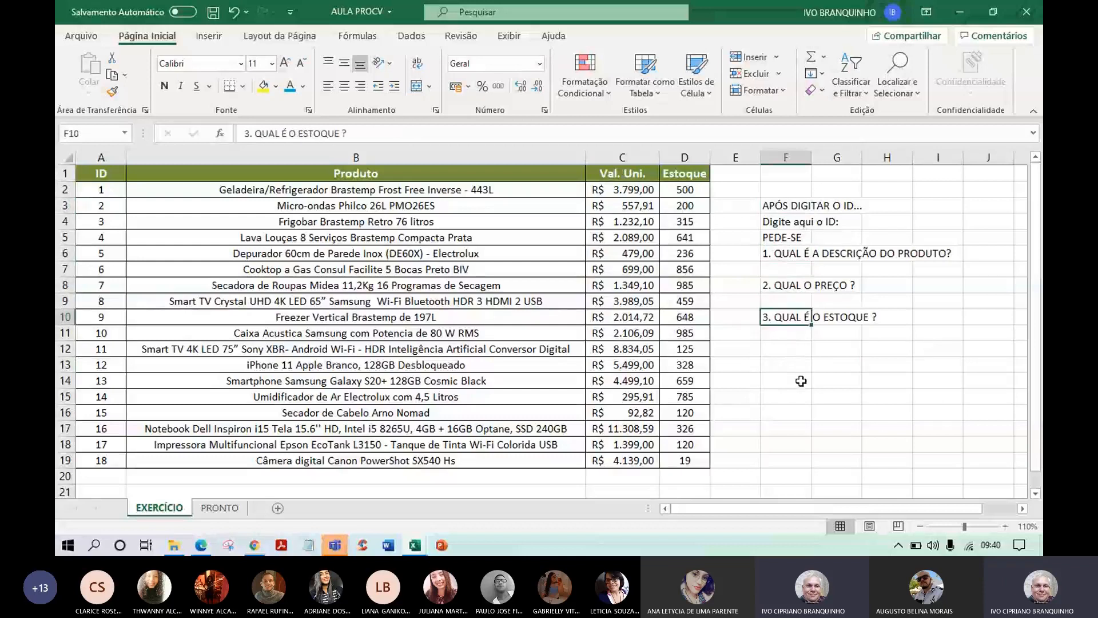
# Fill cell H4 beside "Digite aqui o ID:" with yellow and enter 13 as the product ID
pyautogui.click(879, 222)
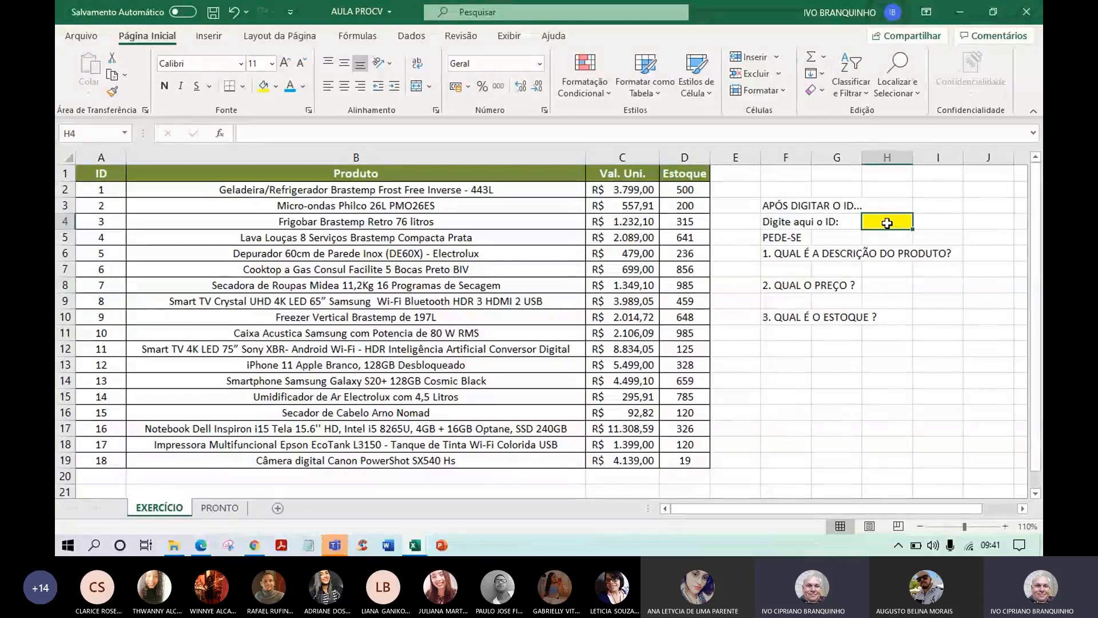
pyautogui.write('13')
# Insert a PROCV function in cell F7 below the product description question, with H4 as its Valor_procurado
pyautogui.click(795, 269)
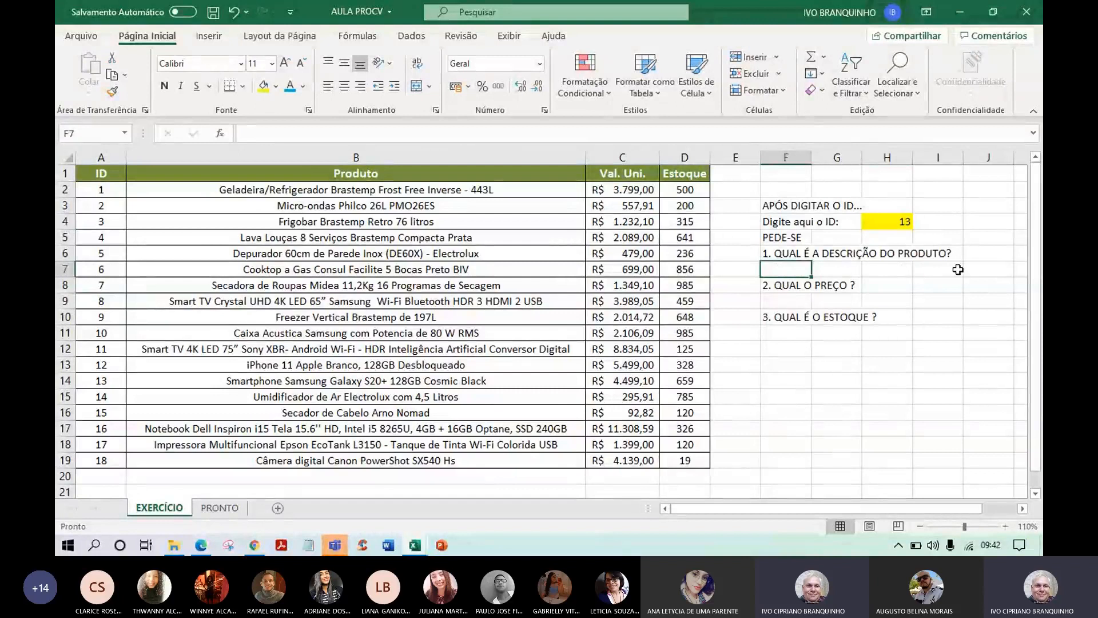
pyautogui.click(221, 133)
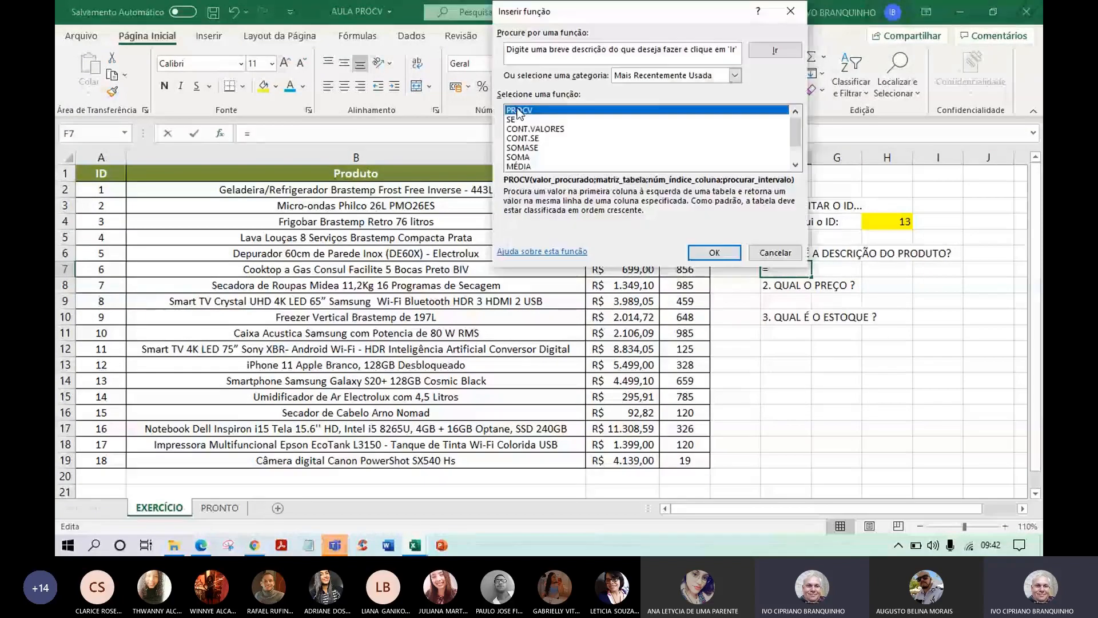
pyautogui.click(714, 257)
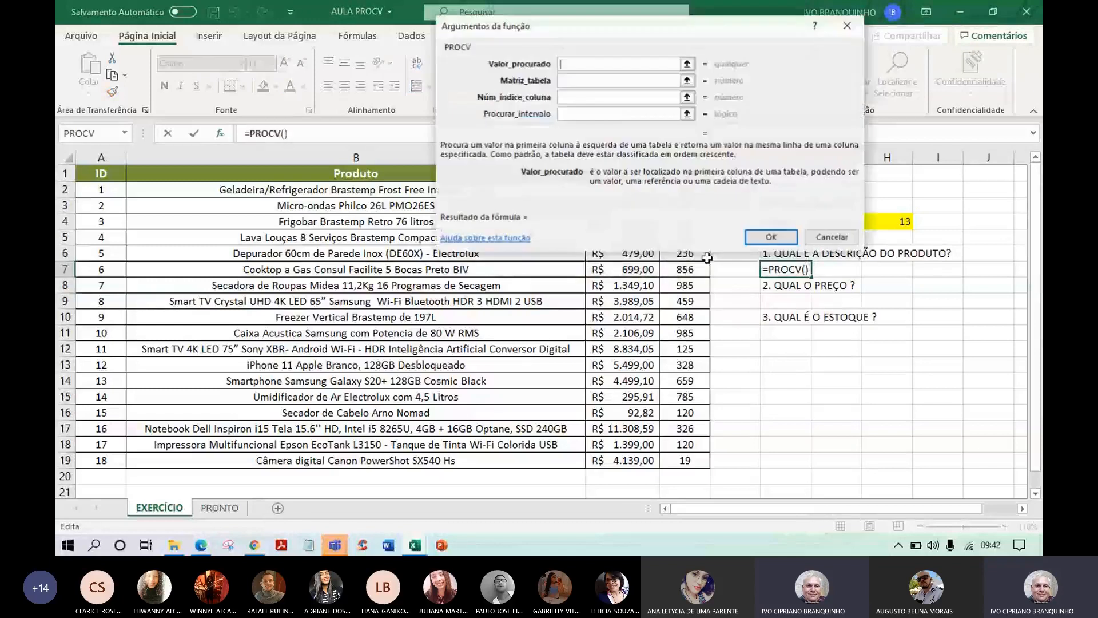
pyautogui.moveTo(826, 27); pyautogui.dragTo(738, 30)
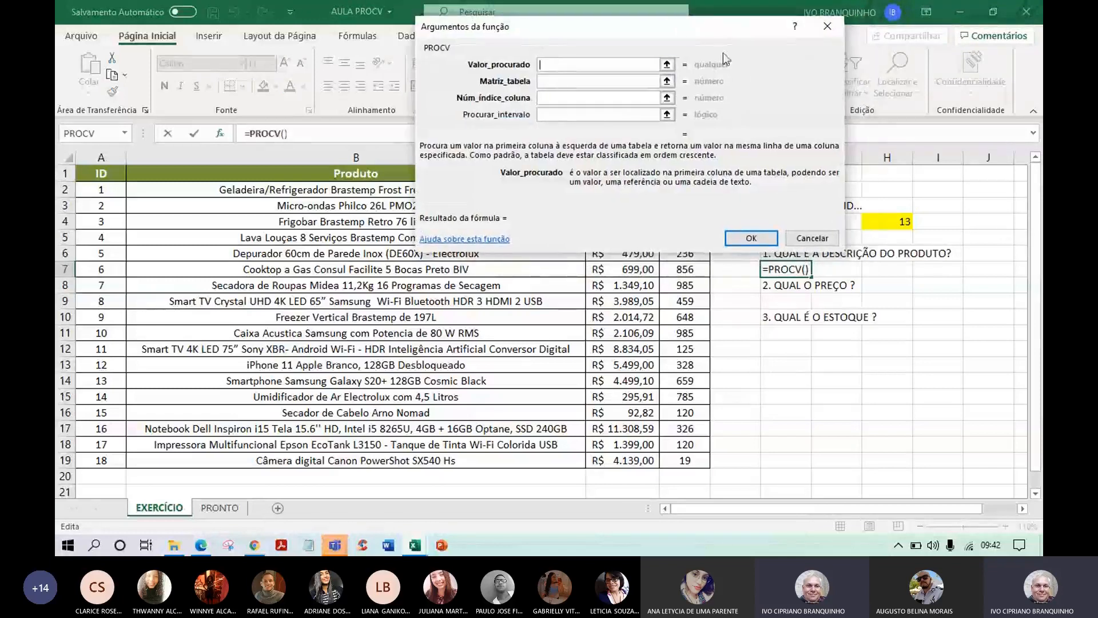
pyautogui.click(882, 229)
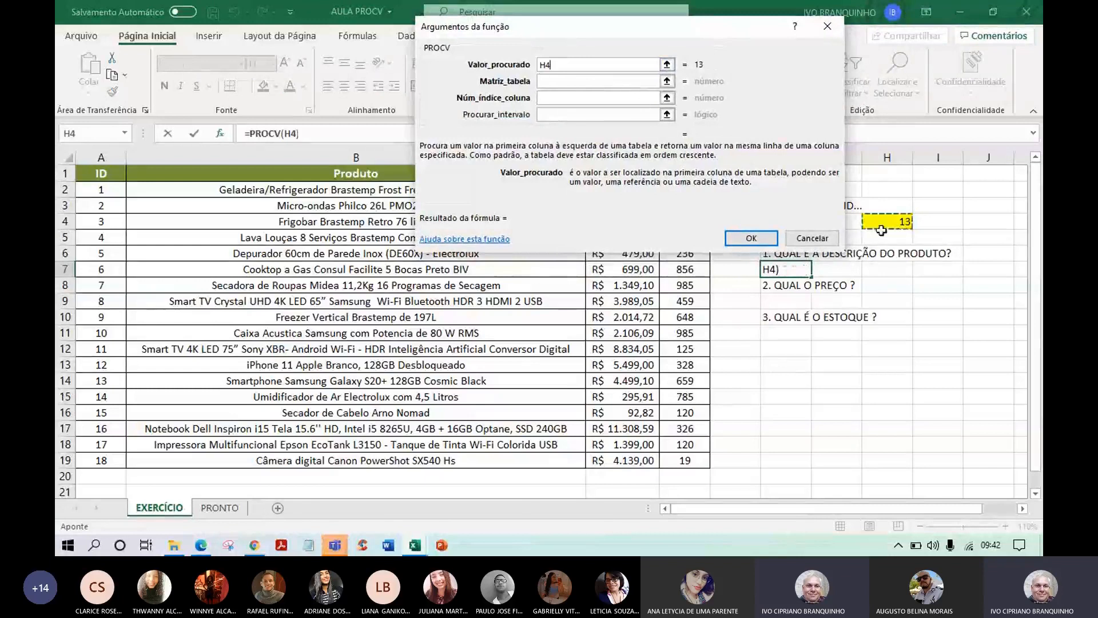
# Complete the F7 PROCV with A2:D19 as Matriz_tabela and 2 as Núm_índice_coluna to return the product description
pyautogui.click(559, 86)
pyautogui.click(92, 189)
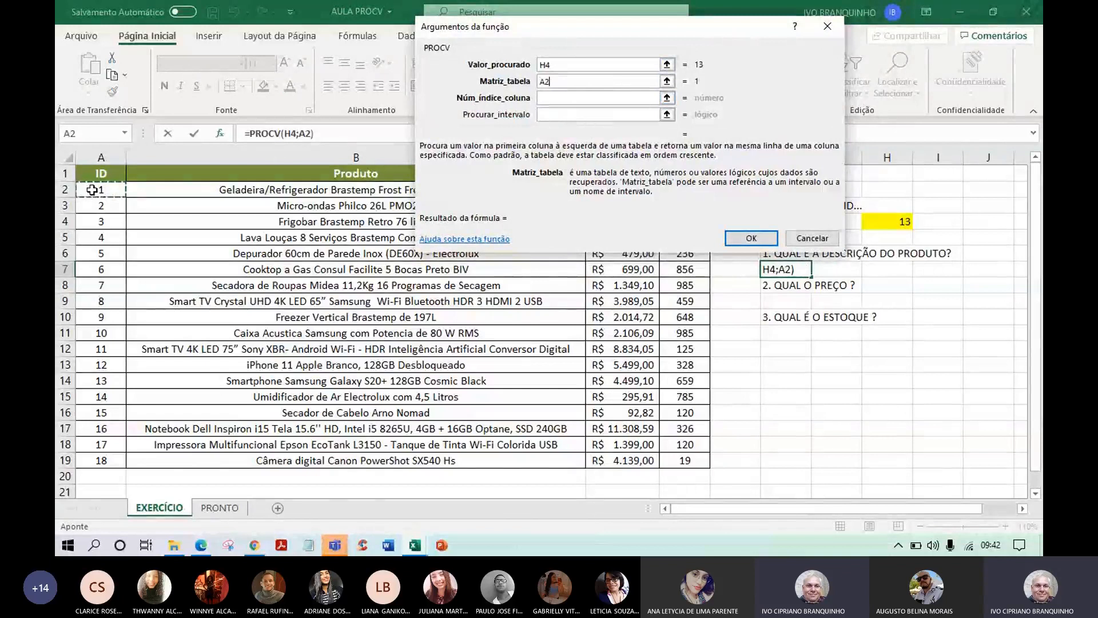
pyautogui.moveTo(92, 190); pyautogui.dragTo(650, 453)
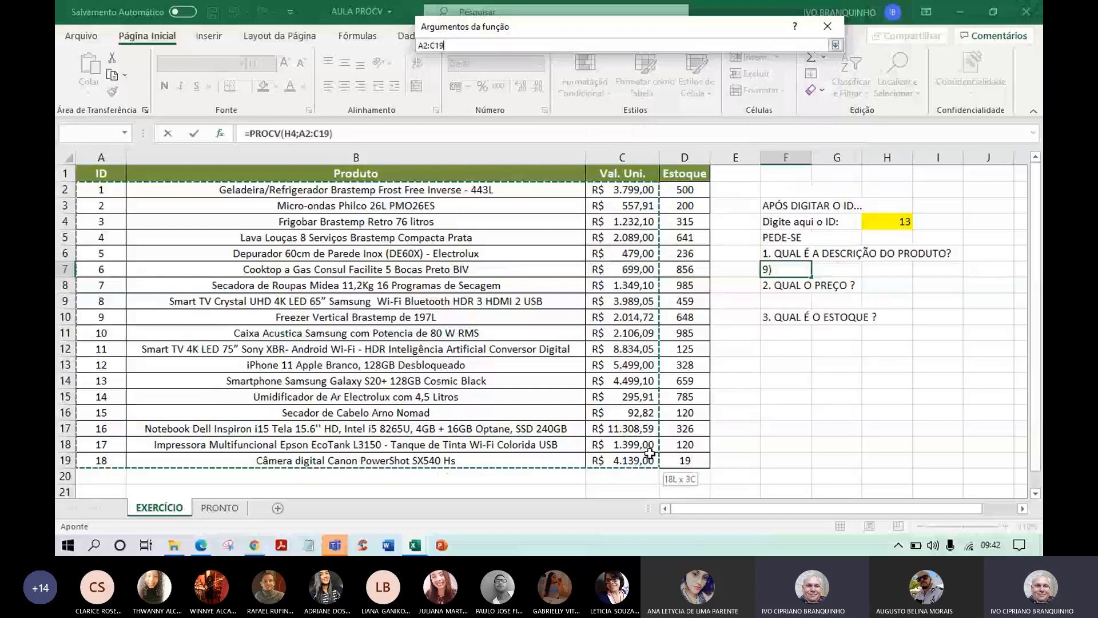
pyautogui.moveTo(649, 454); pyautogui.dragTo(684, 460)
pyautogui.click(556, 98)
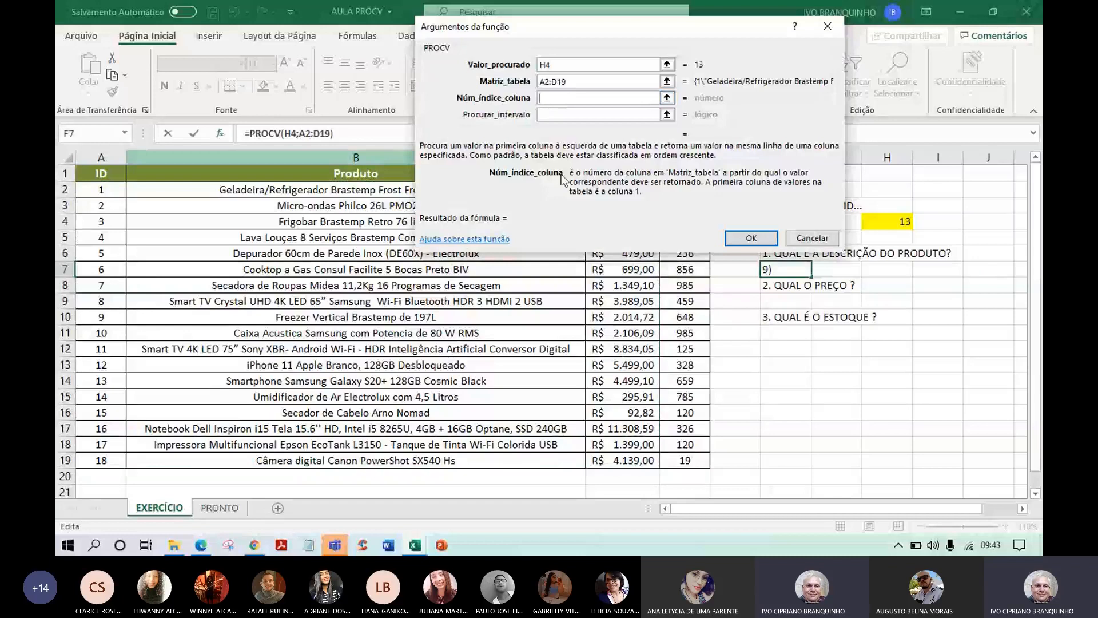
pyautogui.write('B')
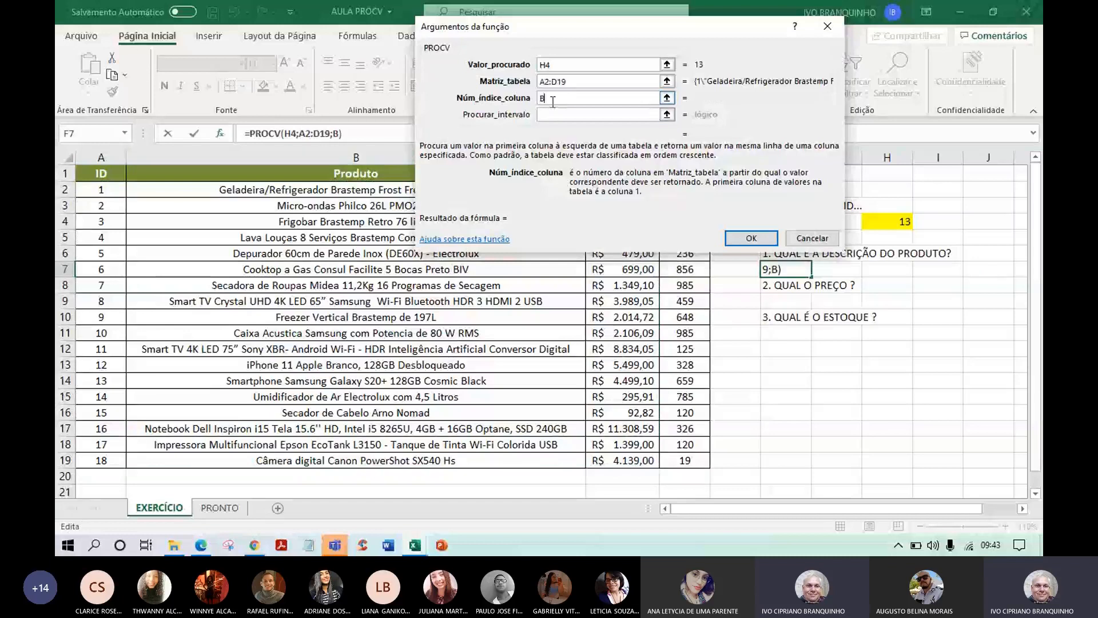
pyautogui.press('BackSpace')
pyautogui.write('2')
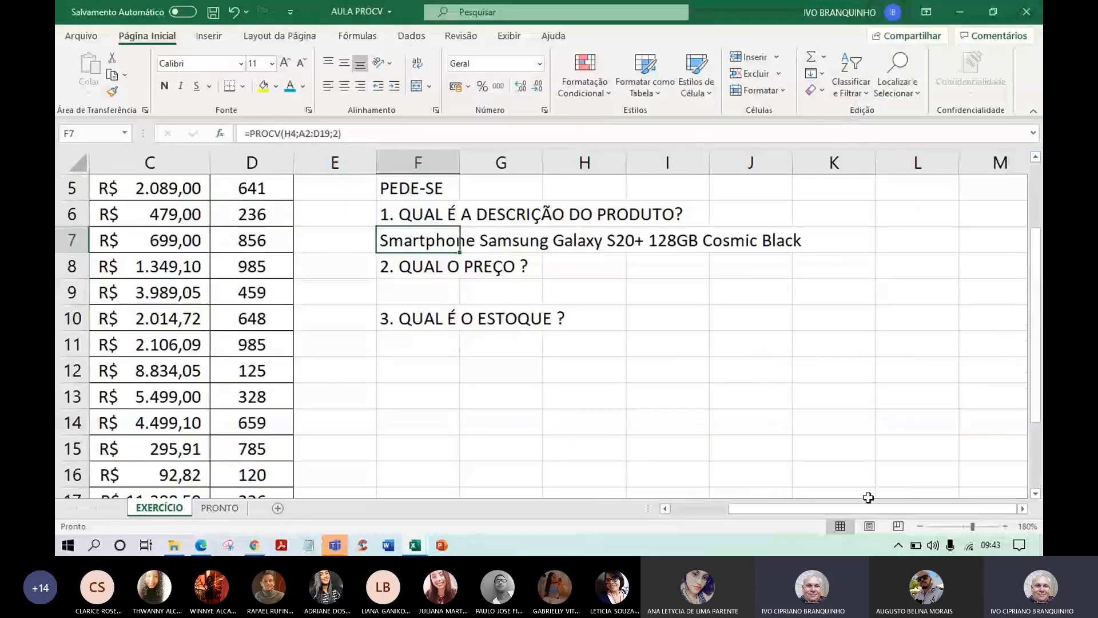
# Examine the PROCV formula in F7, comparing its arguments with ID cell H4 and the product table's range and columns
pyautogui.press('Down')
pyautogui.press('Down')
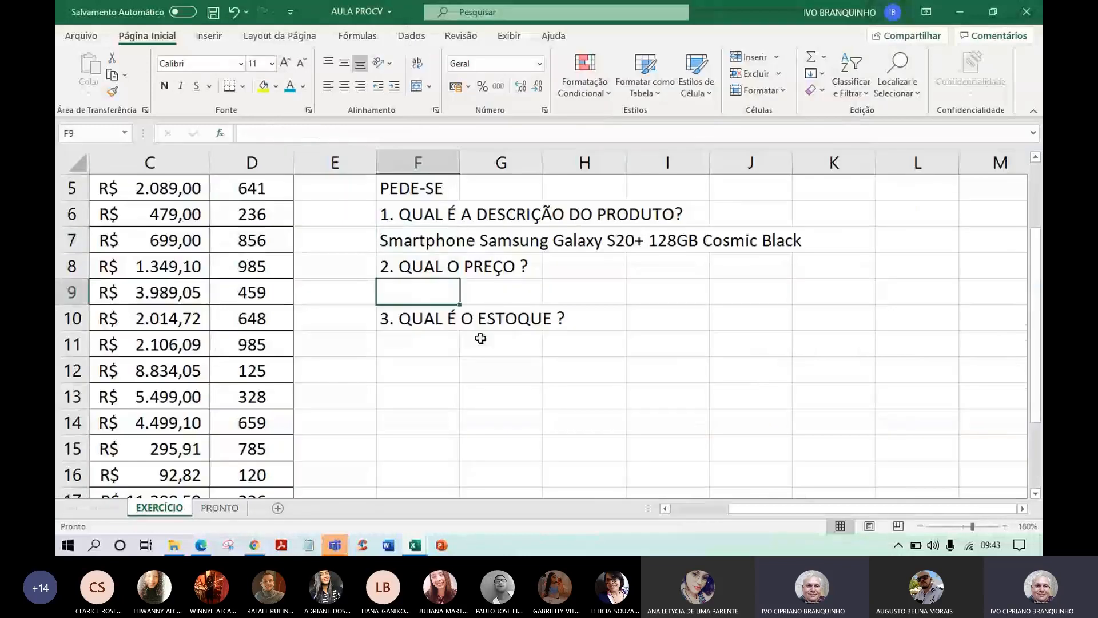
pyautogui.click(428, 243)
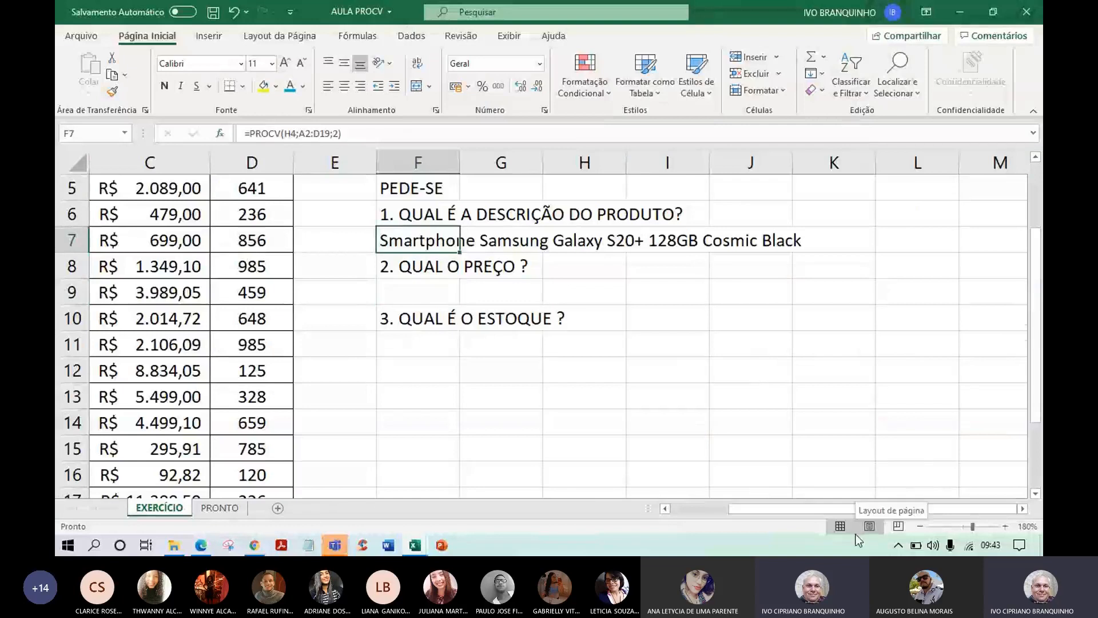
pyautogui.doubleClick(428, 240)
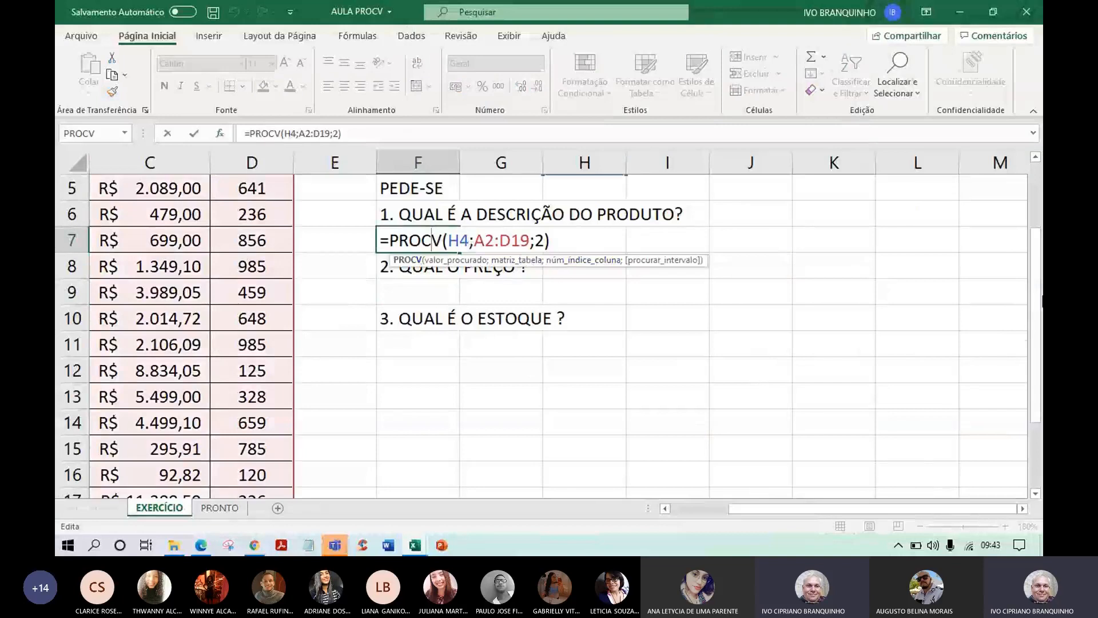
pyautogui.scroll(2, 1031, 166)
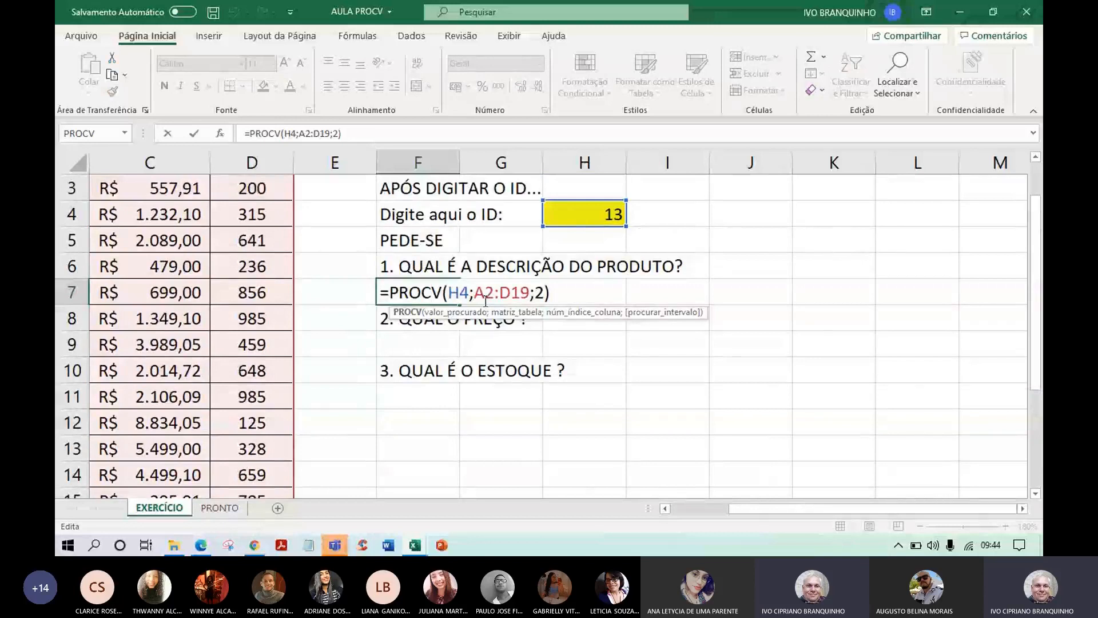
pyautogui.scroll(-5, 486, 302)
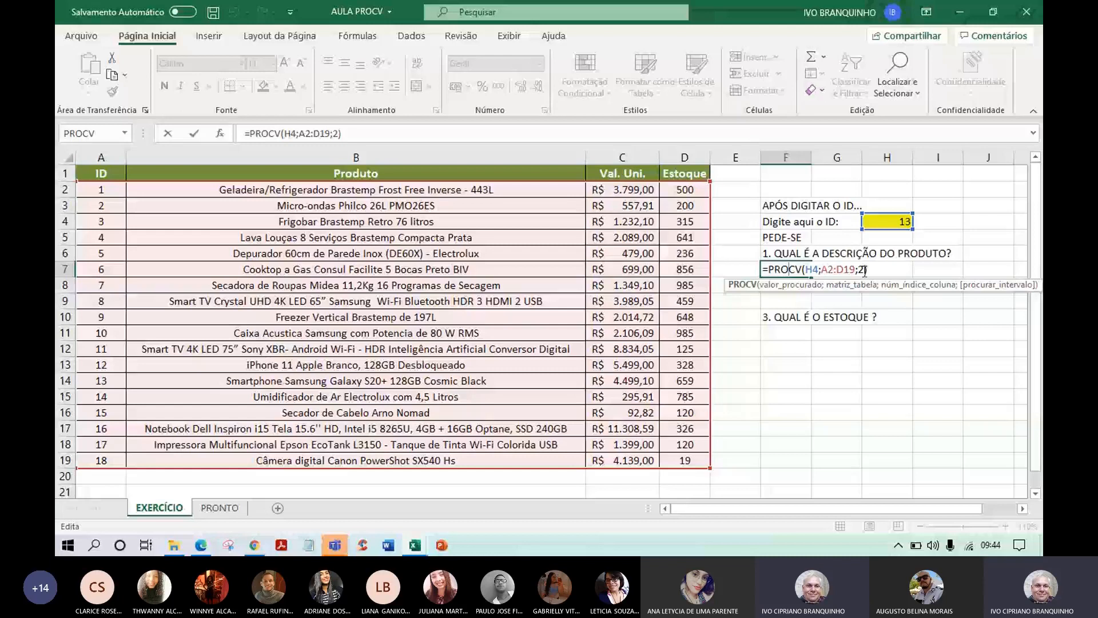
pyautogui.press('Return')
pyautogui.press('Return')
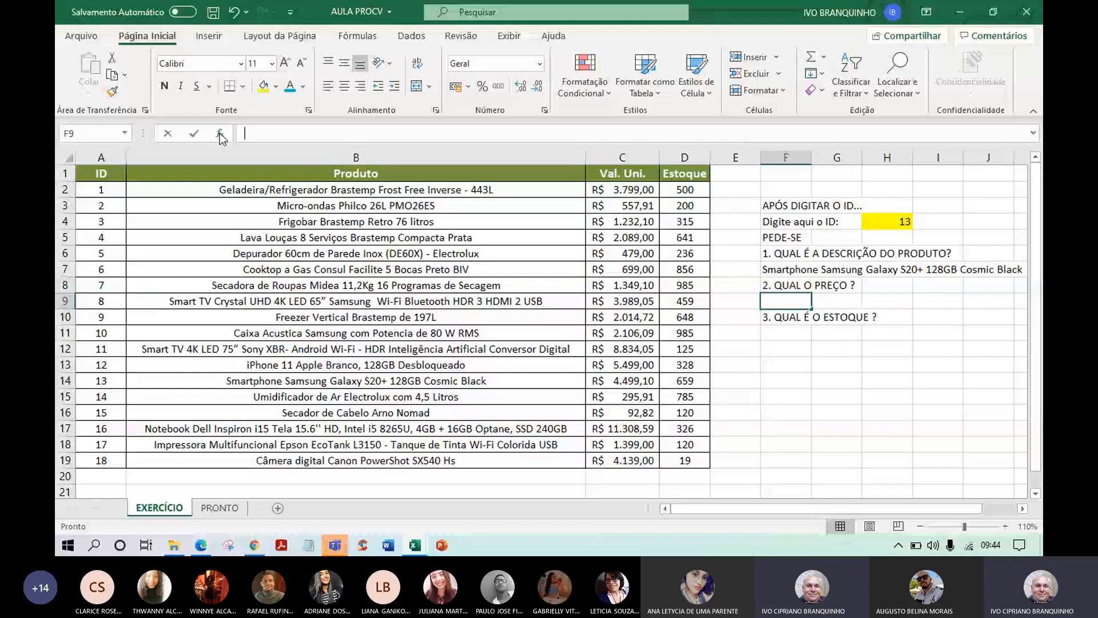
# Try a stock PROCV entered in H4 with H4 as Valor_procurado, A2:D19 as Matriz_tabela and 4 as Núm_índice_coluna, and open the circular-reference help
pyautogui.click(791, 335)
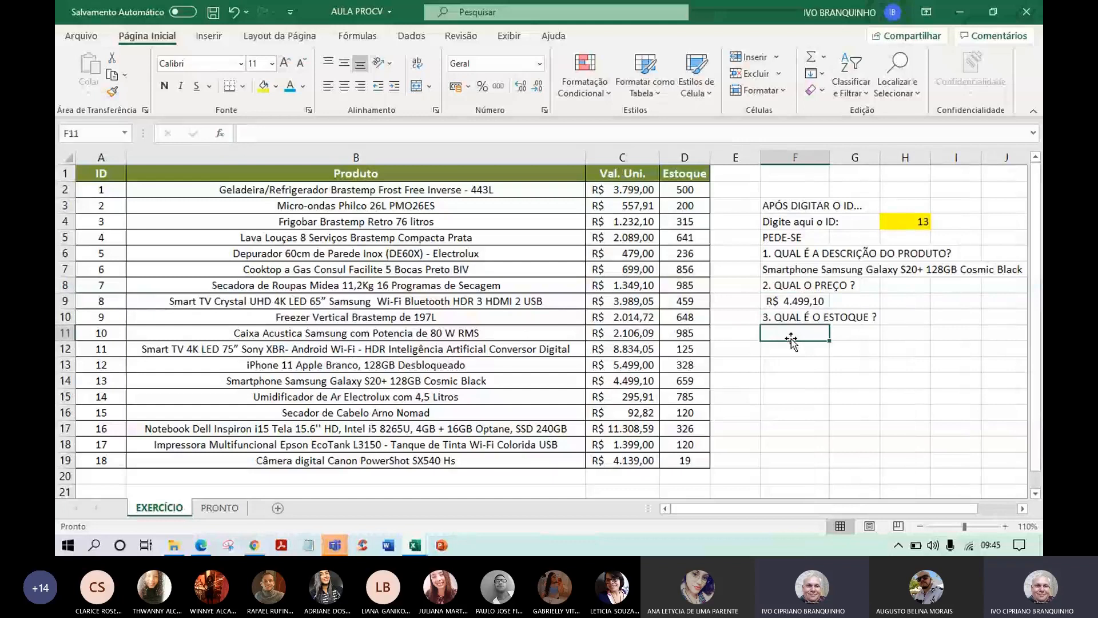
pyautogui.click(924, 222)
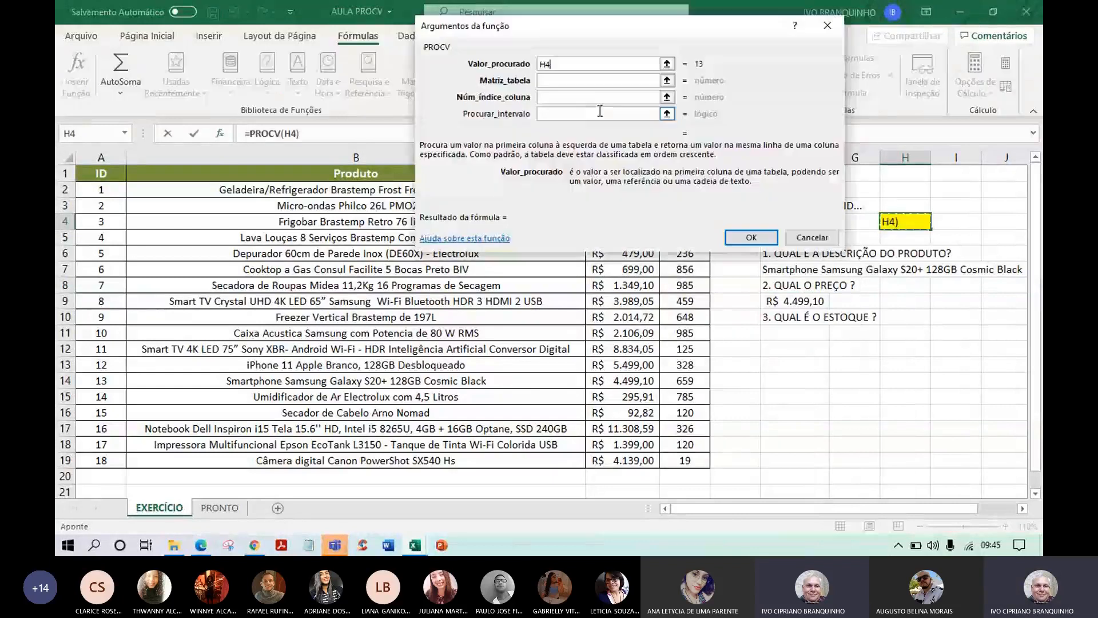
pyautogui.press('Tab')
pyautogui.moveTo(94, 190); pyautogui.dragTo(685, 461)
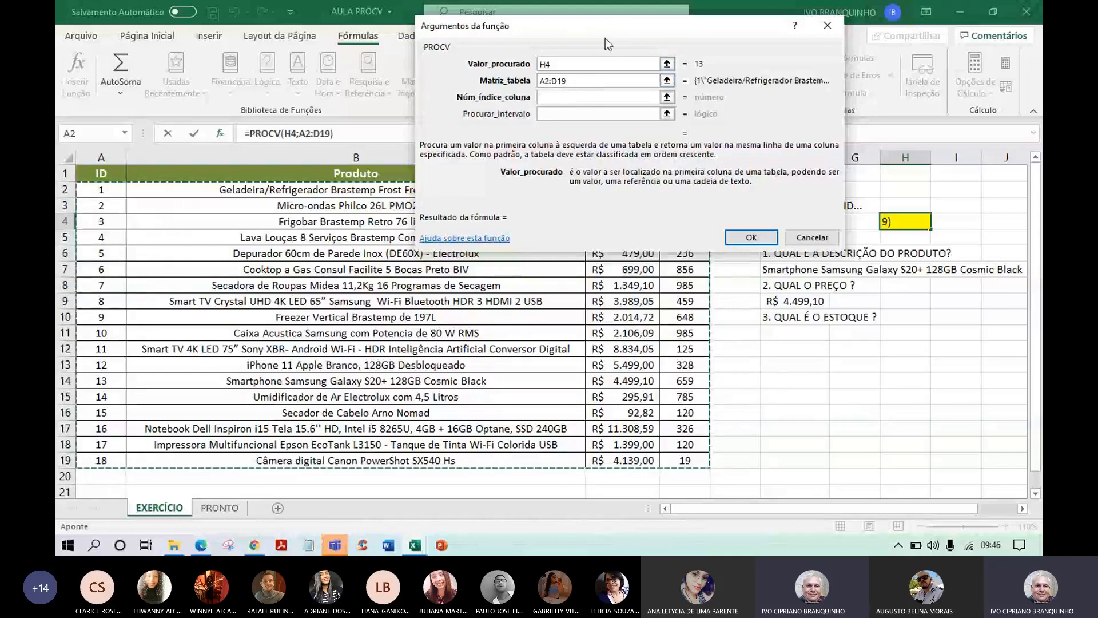
pyautogui.click(586, 96)
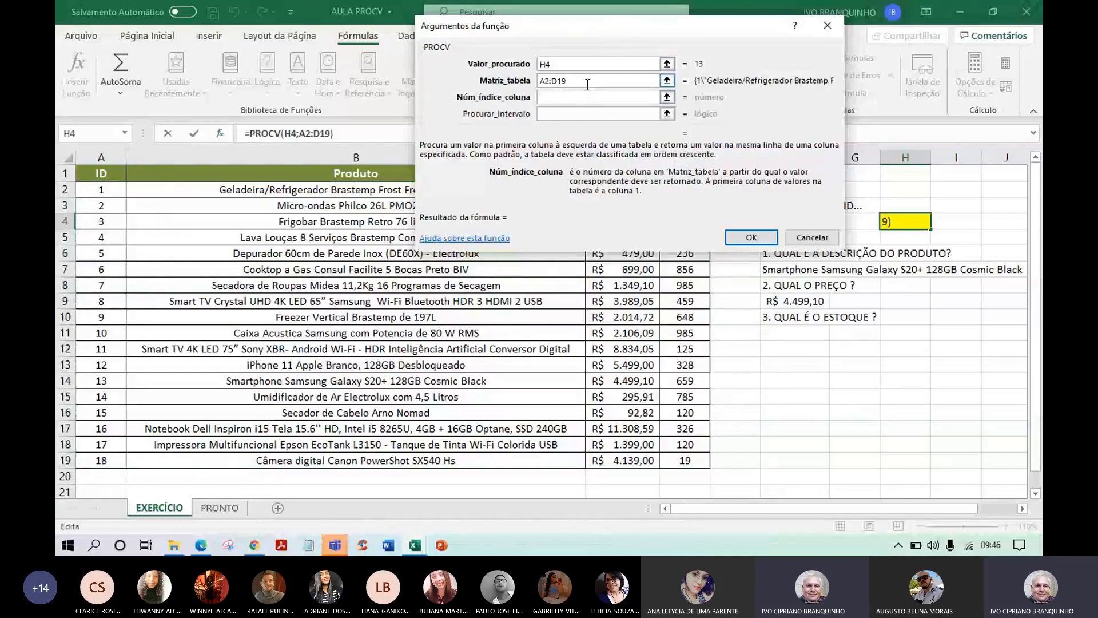
pyautogui.write('4')
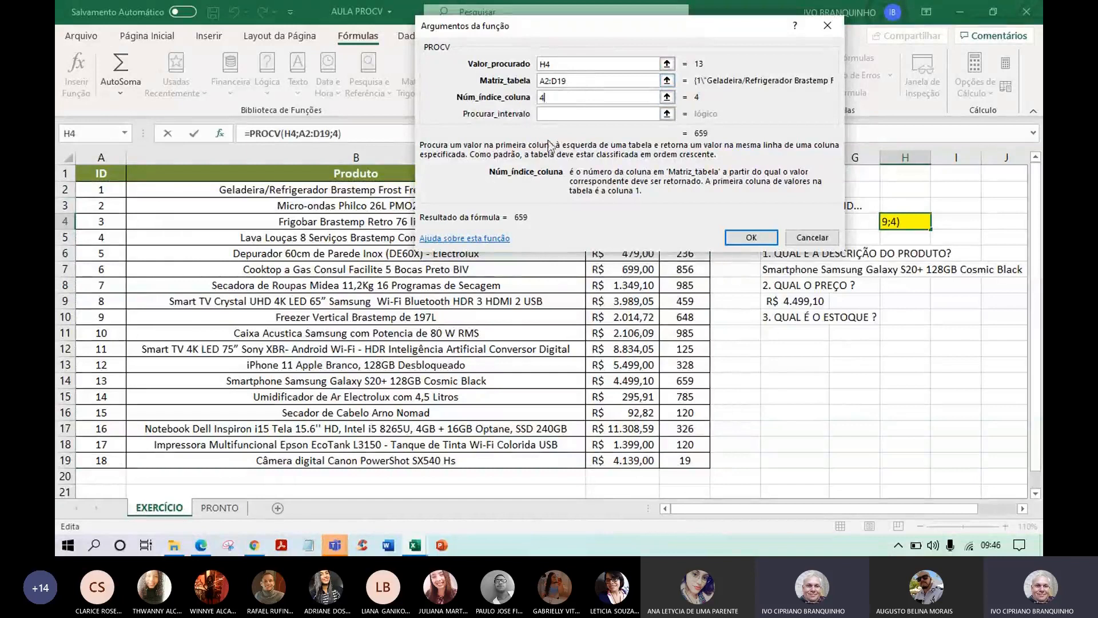
pyautogui.moveTo(752, 23); pyautogui.dragTo(707, 56)
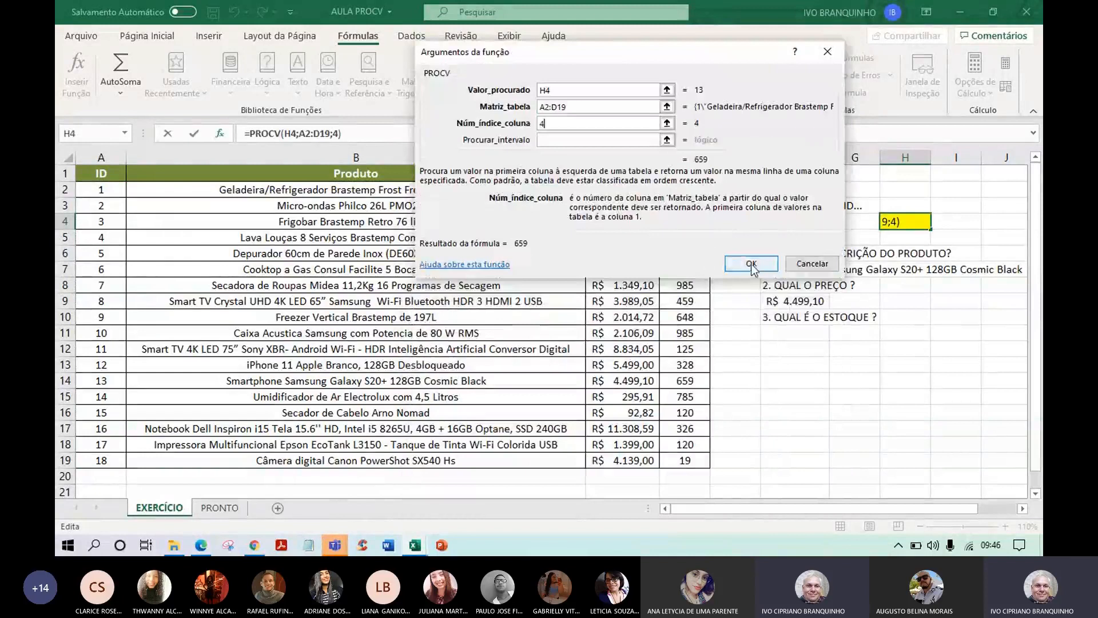
pyautogui.click(751, 263)
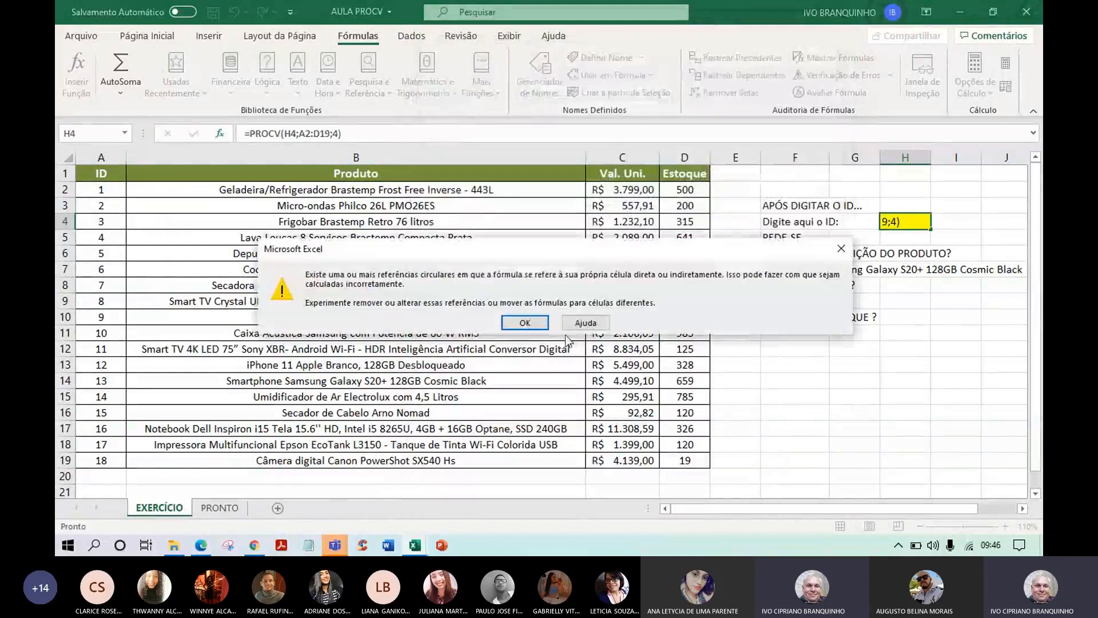
pyautogui.click(582, 319)
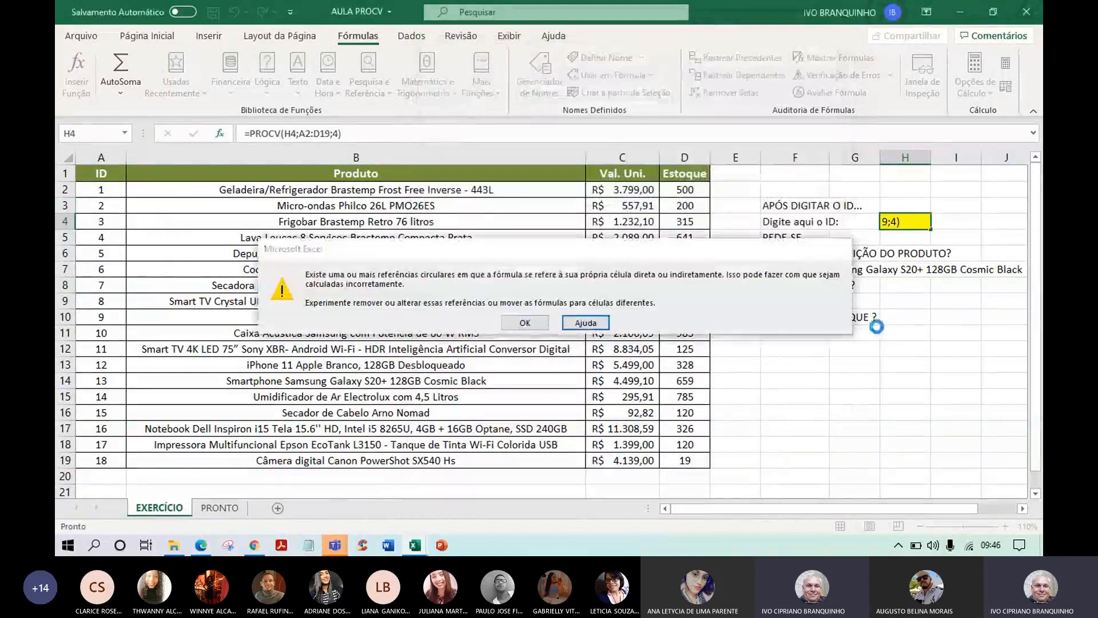
# Close the help page and insert a PROCV in F11 with H4 as Valor_procurado, A2:D19 as Matriz_tabela and 4 as Núm_índice_coluna
pyautogui.click(795, 331)
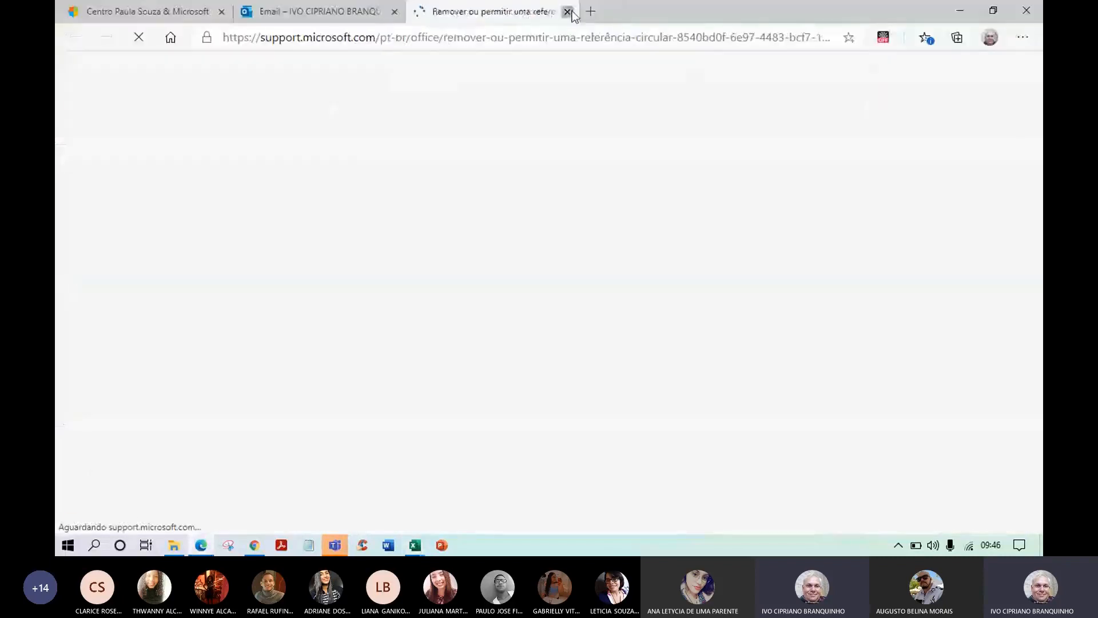
pyautogui.click(567, 12)
pyautogui.click(961, 11)
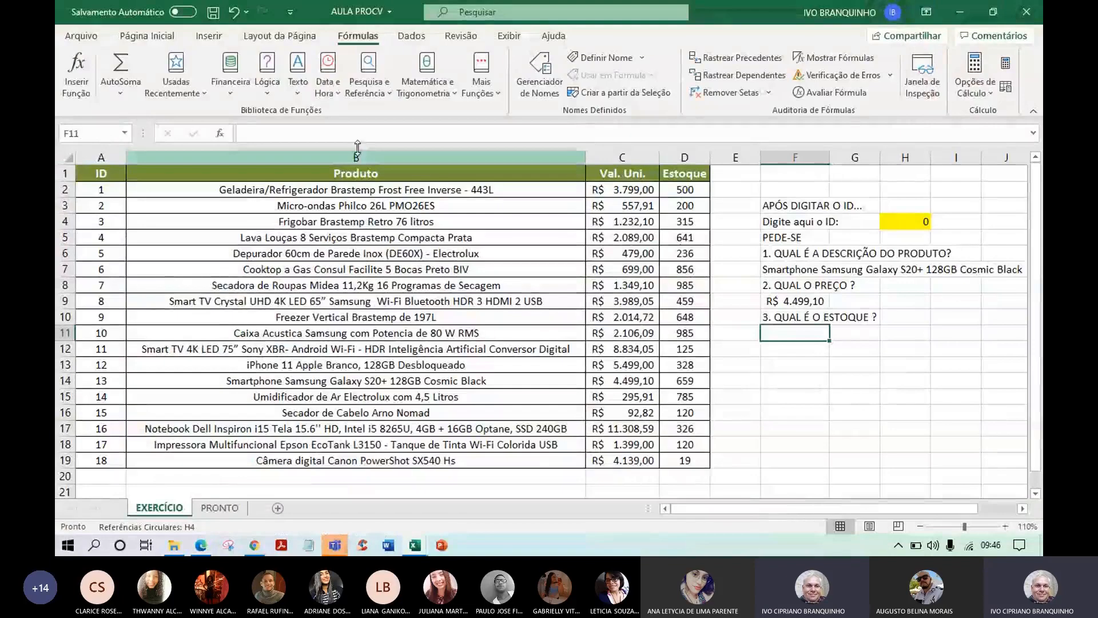
pyautogui.click(181, 86)
pyautogui.click(193, 116)
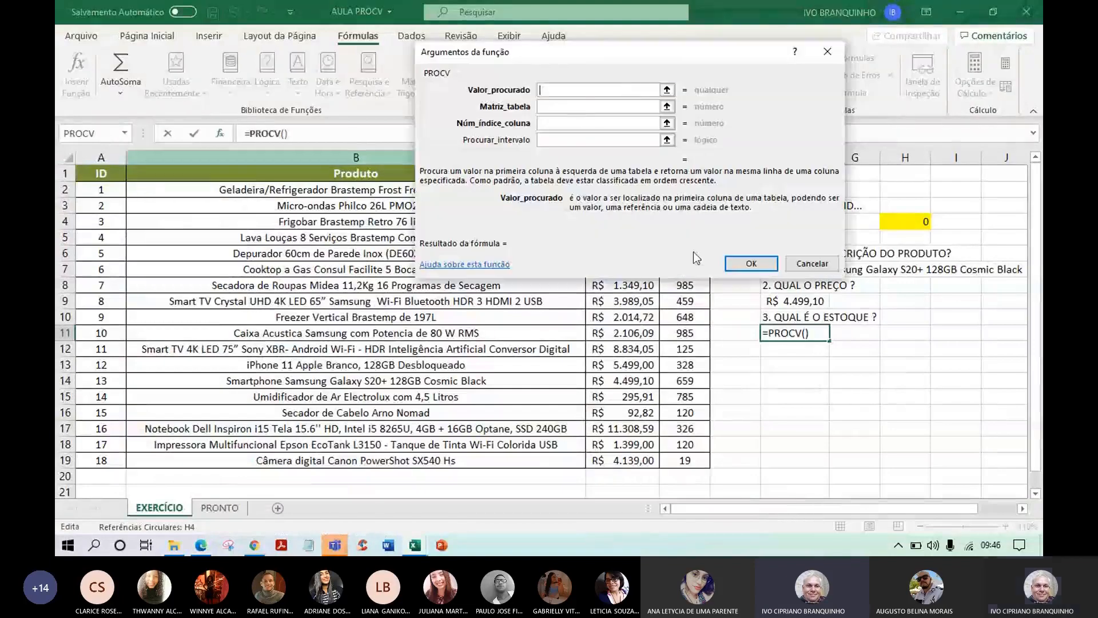
pyautogui.write('H4')
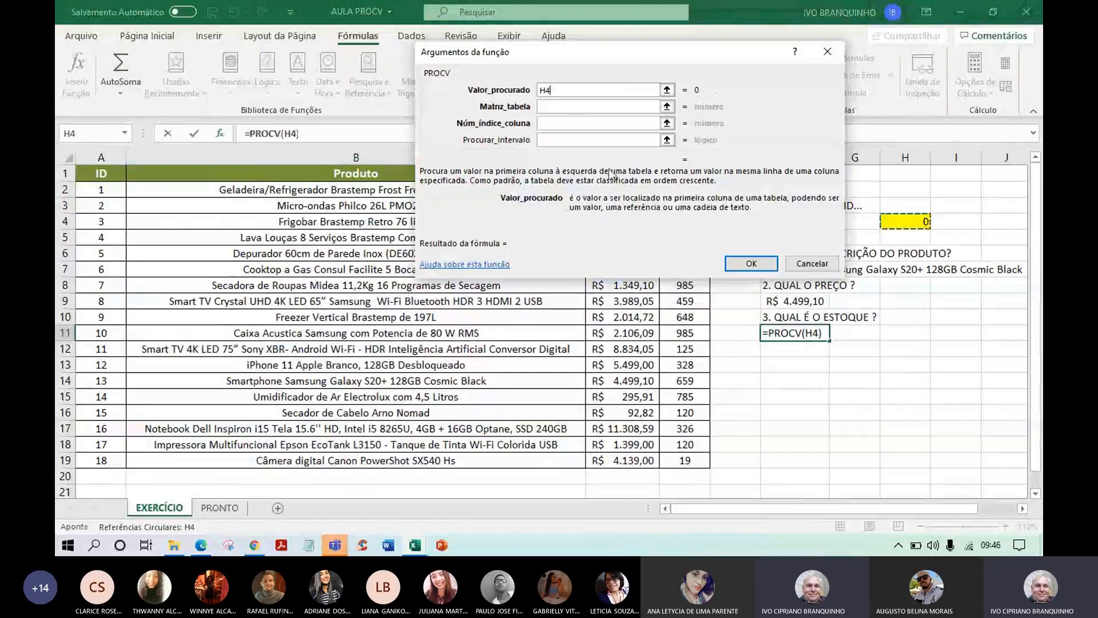
pyautogui.click(566, 107)
pyautogui.moveTo(101, 190); pyautogui.dragTo(687, 461)
pyautogui.click(571, 123)
pyautogui.write('4')
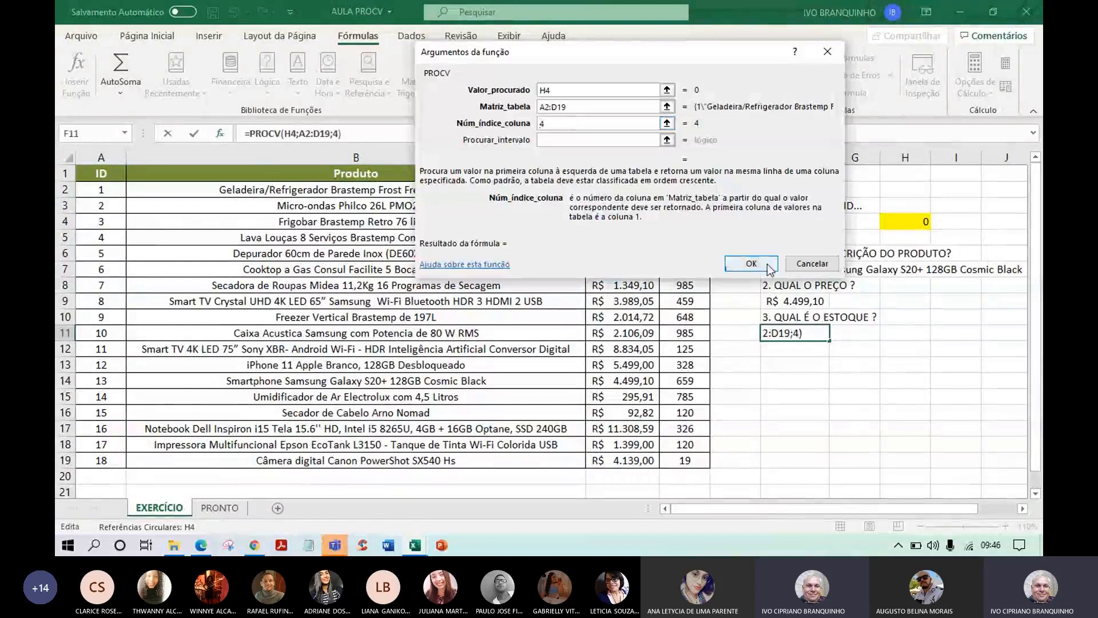
pyautogui.click(765, 263)
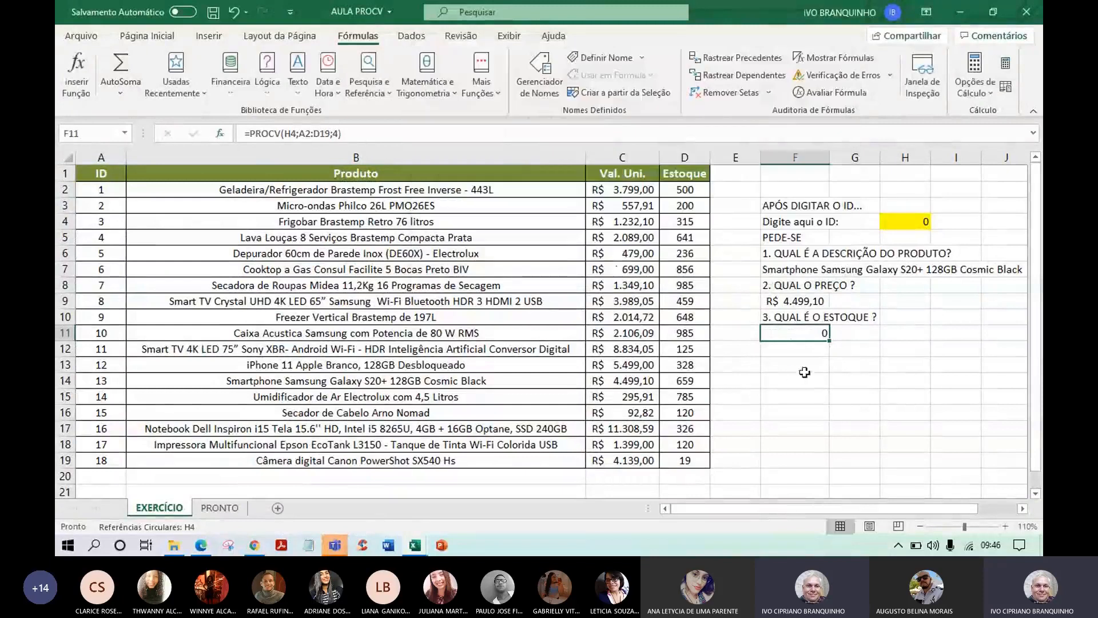
# Check the stock formula in F11 and replace the mistaken formula in H4 with the product ID 13
pyautogui.doubleClick(818, 336)
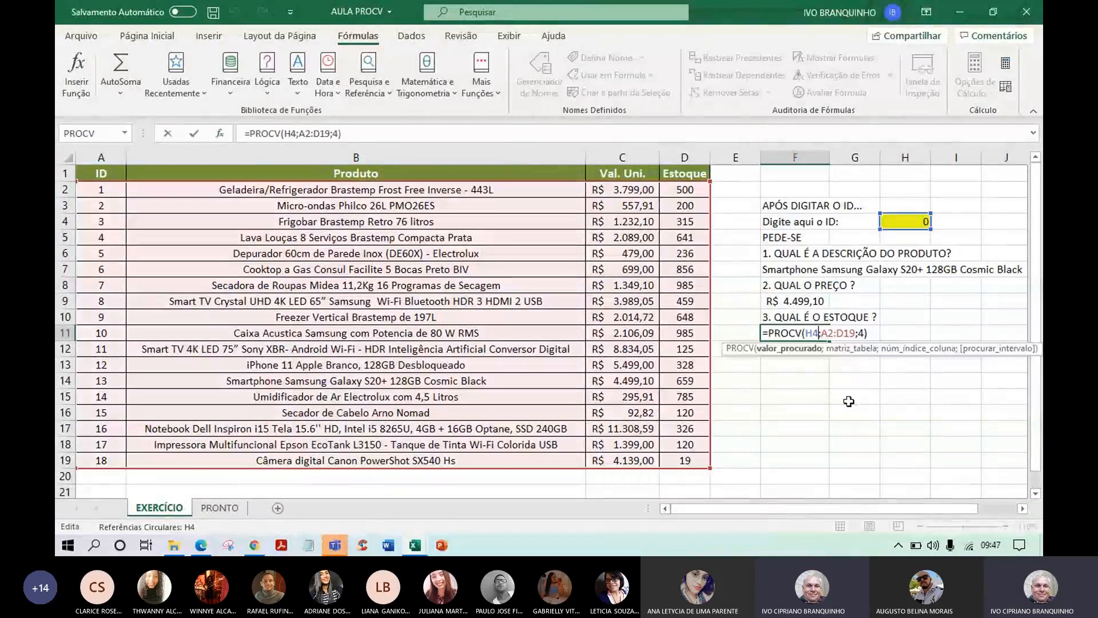
pyautogui.hotkey('ctrl', 'Return')
pyautogui.click(923, 225)
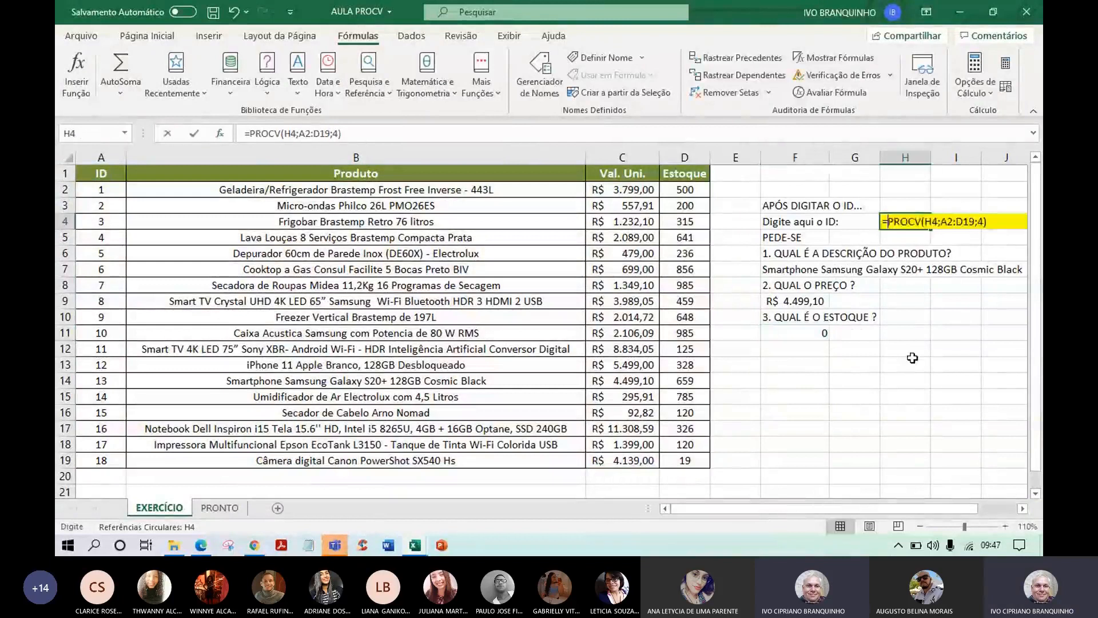
pyautogui.write('13')
pyautogui.press('Return')
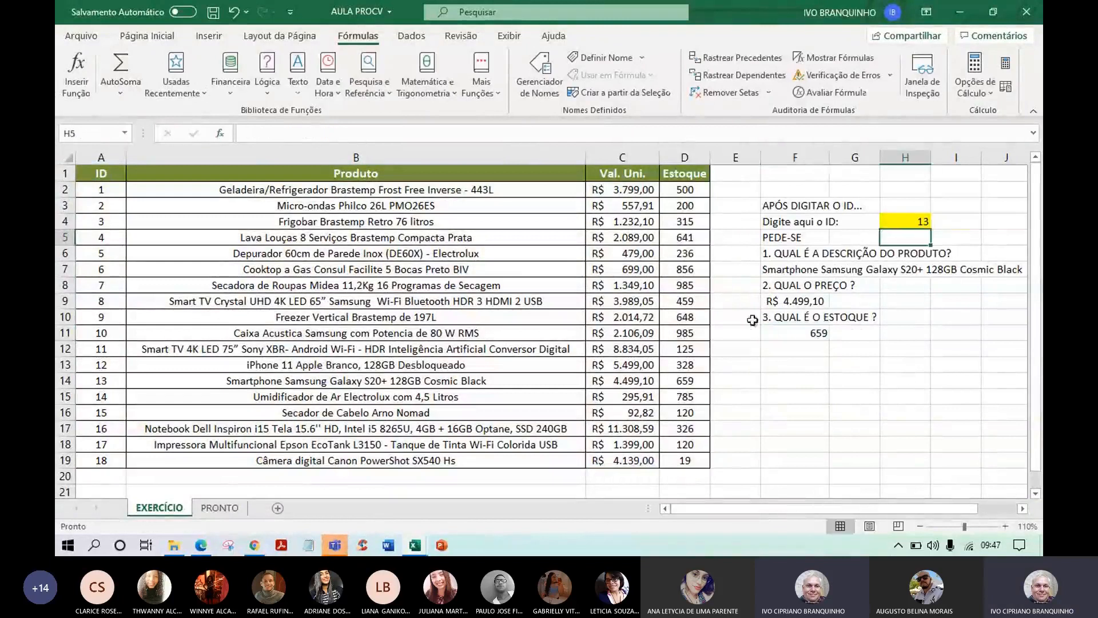
# Compare the stock PROCV formula in F11 with the Estoque value of product 13 in the table
pyautogui.click(776, 331)
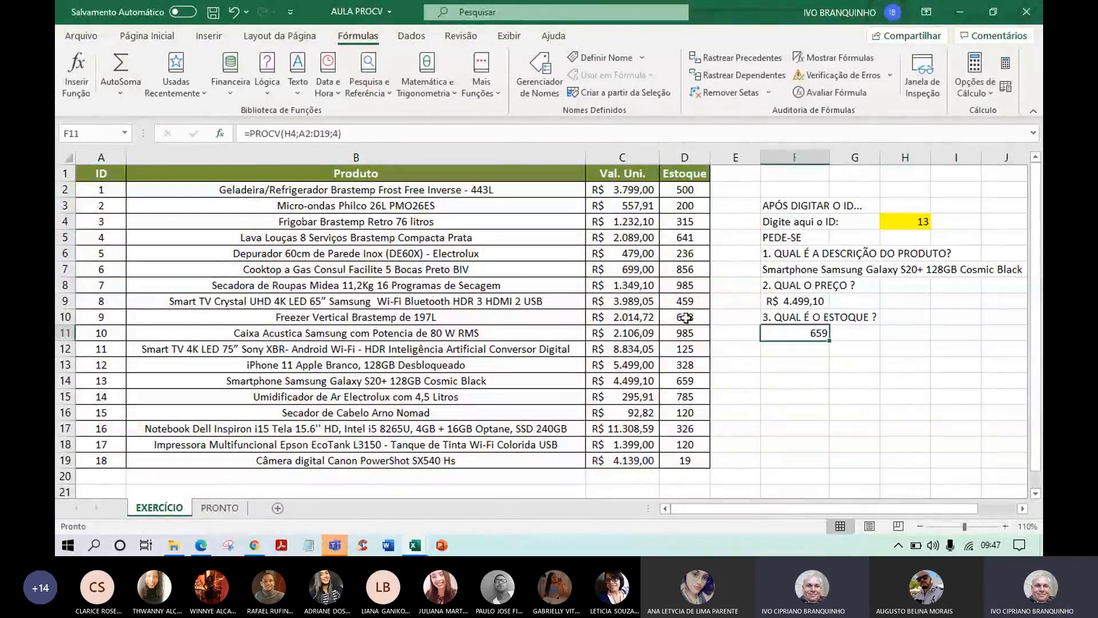
pyautogui.click(688, 381)
pyautogui.click(821, 333)
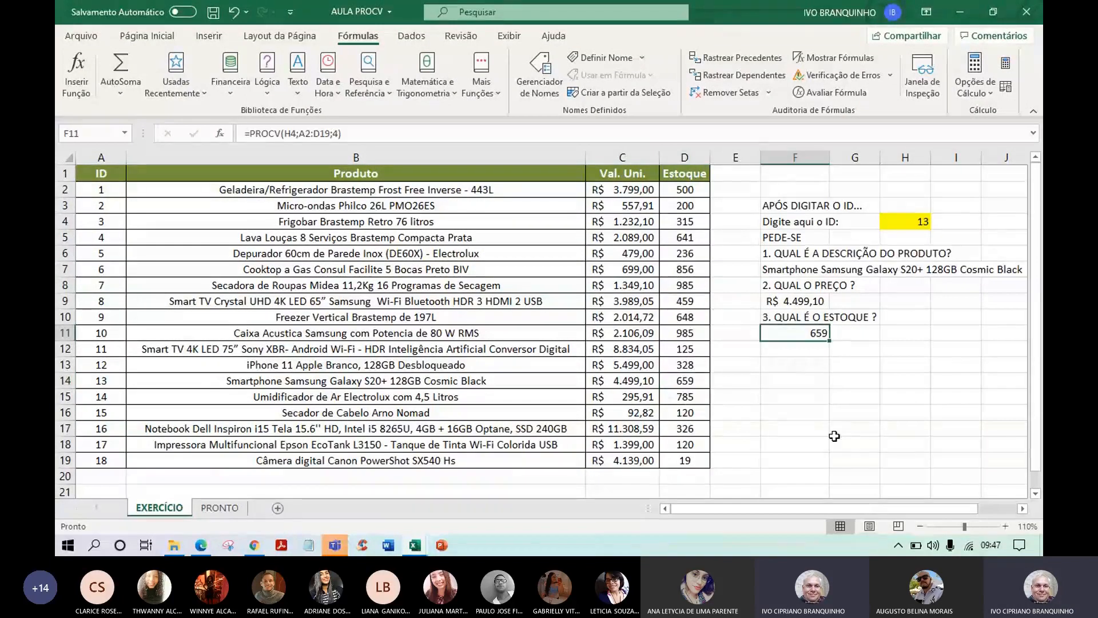
pyautogui.moveTo(819, 511)
pyautogui.mouseDown()
pyautogui.moveTo(853, 511)
pyautogui.moveTo(828, 516)
pyautogui.mouseUp()
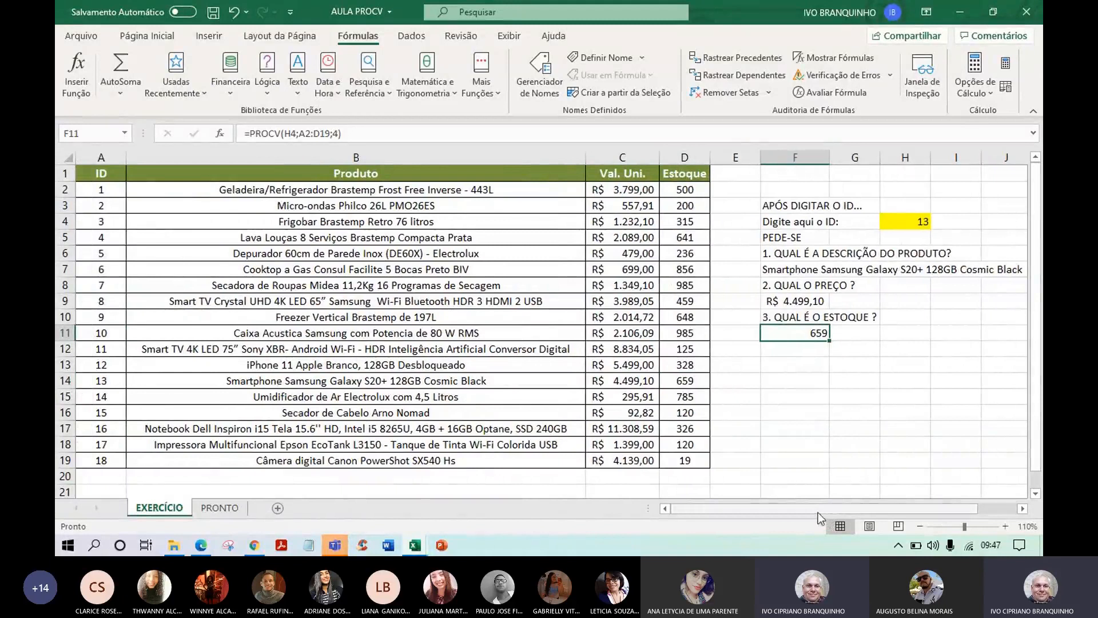
# Examine the extent of the product data used as Matriz_tabela, from A2 to D19
pyautogui.click(117, 190)
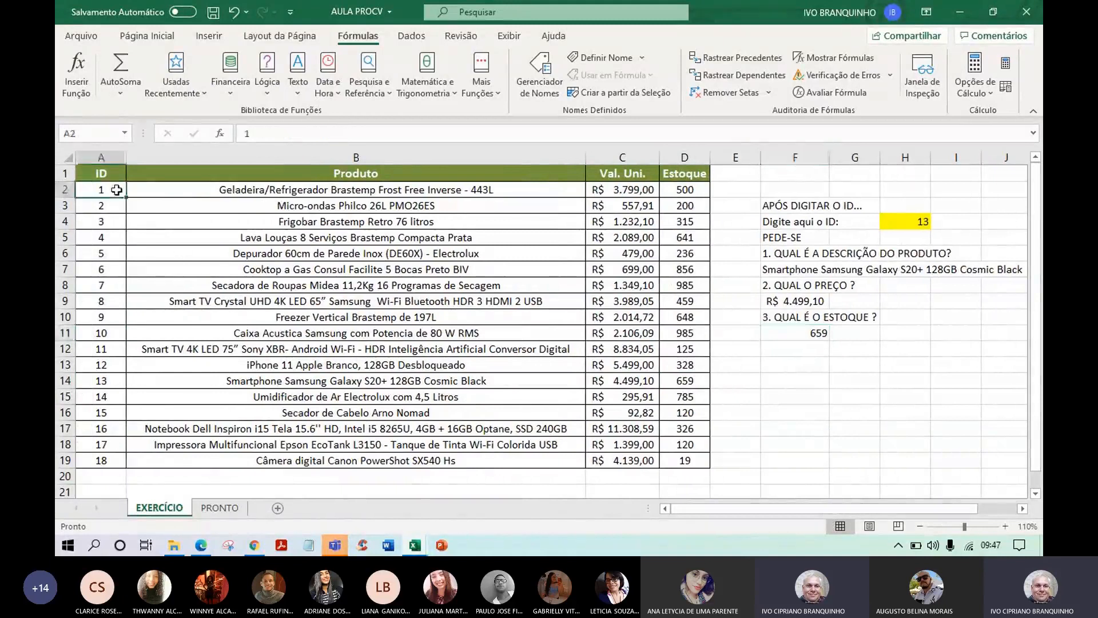
pyautogui.moveTo(116, 190); pyautogui.dragTo(669, 435)
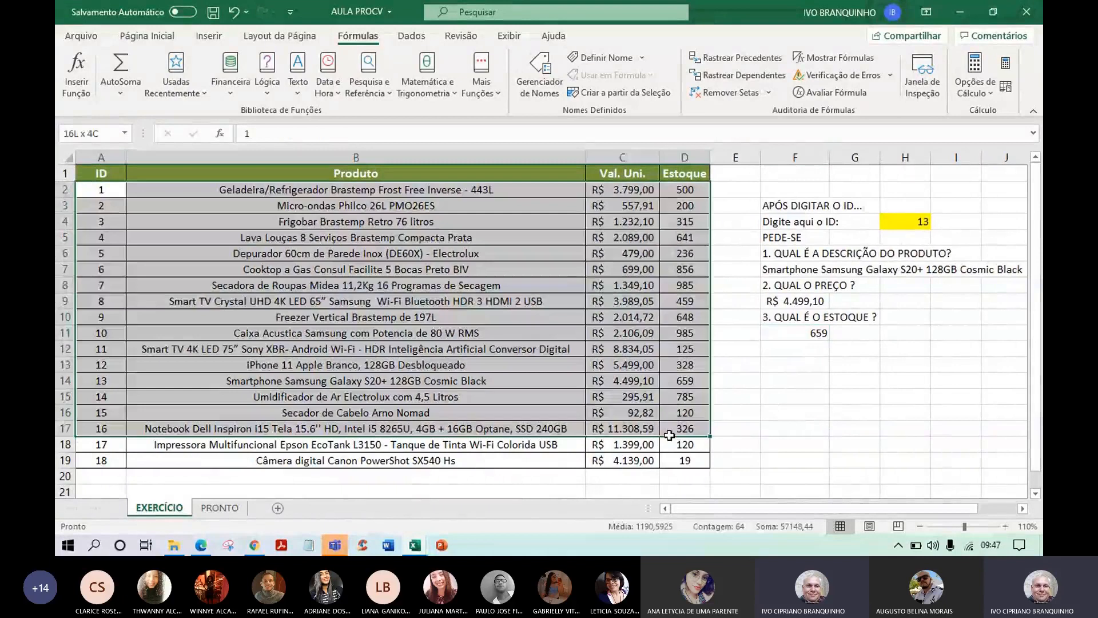
pyautogui.moveTo(669, 435); pyautogui.dragTo(685, 462)
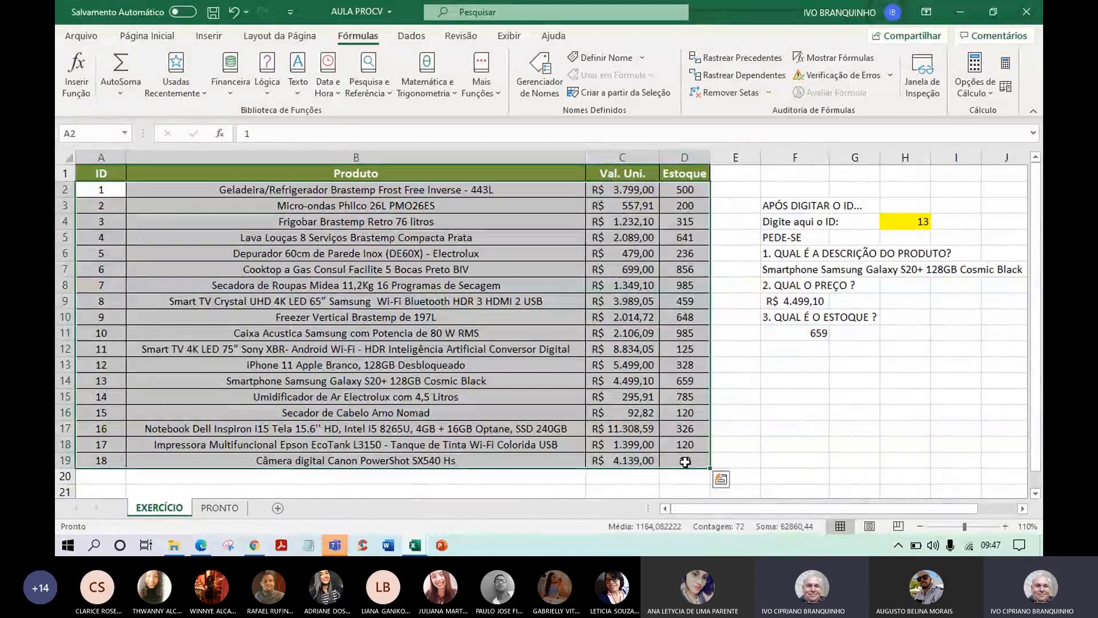
pyautogui.moveTo(95, 190); pyautogui.dragTo(604, 333)
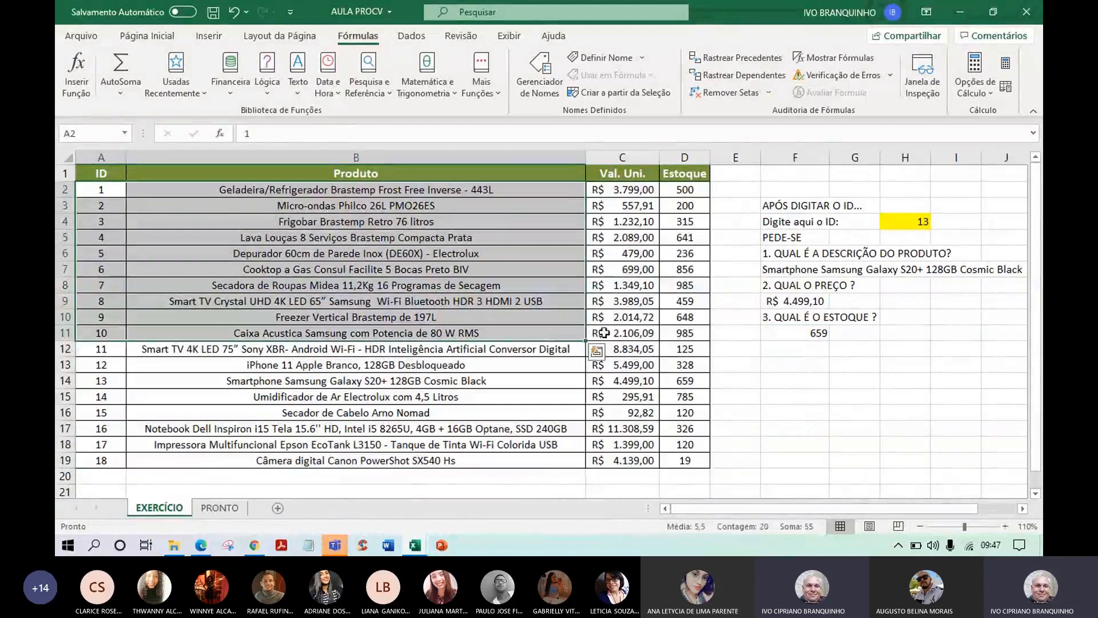
pyautogui.click(684, 462)
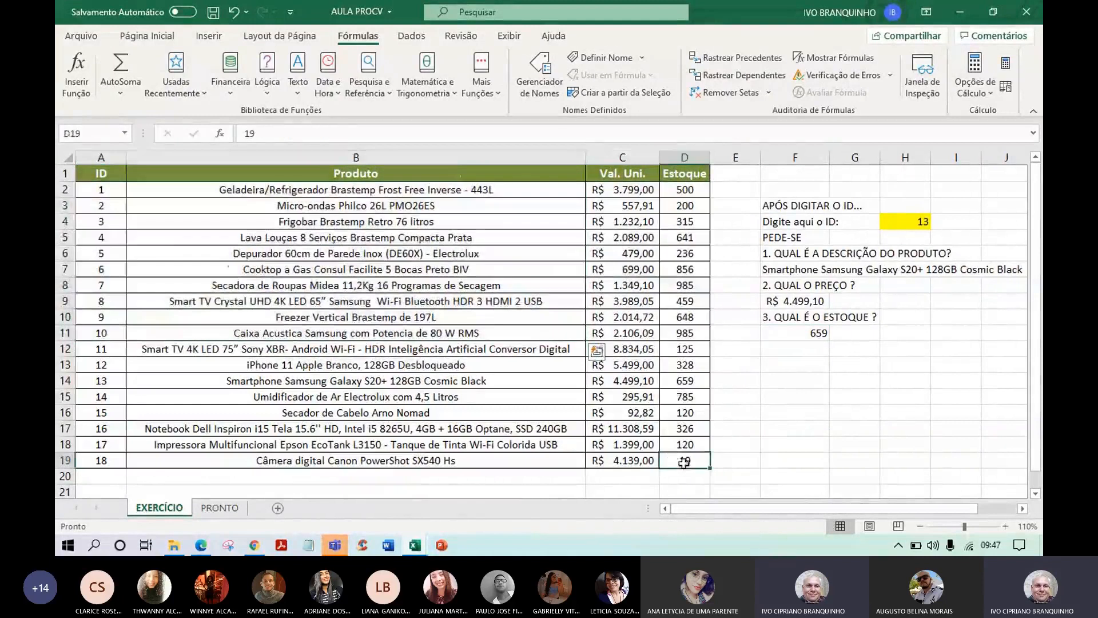
pyautogui.moveTo(685, 462)
pyautogui.mouseDown()
pyautogui.moveTo(658, 435)
pyautogui.moveTo(121, 192)
pyautogui.moveTo(368, 229)
pyautogui.moveTo(372, 262)
pyautogui.moveTo(698, 462)
pyautogui.mouseUp()
pyautogui.click(184, 201)
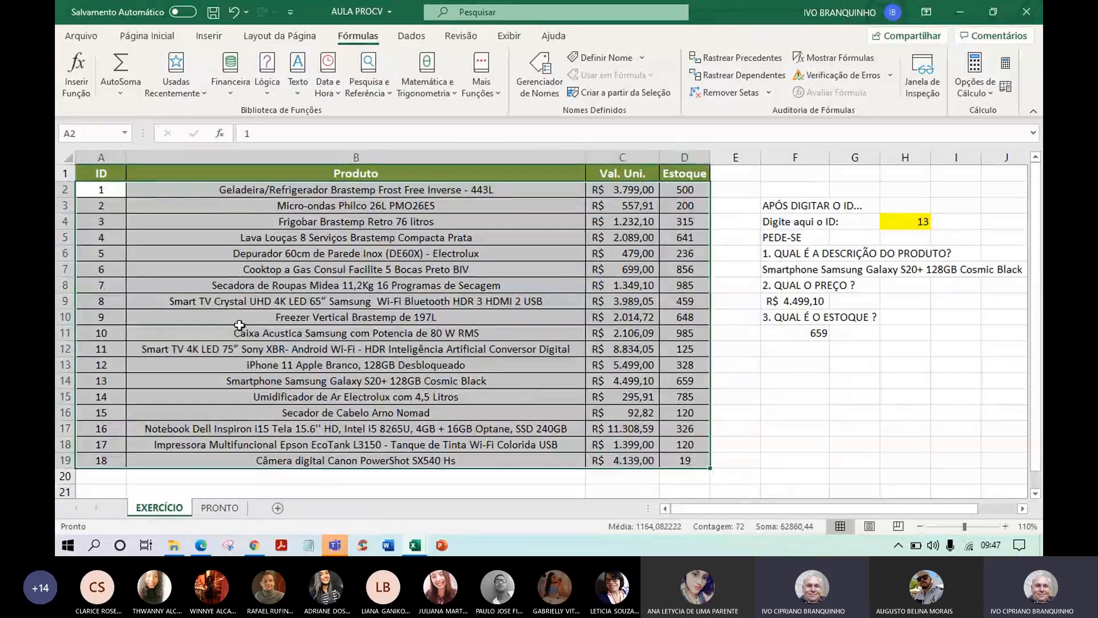
# Try to assign the range name ELETRO to the product data in A2:D19
pyautogui.click(95, 192)
pyautogui.moveTo(95, 192); pyautogui.dragTo(694, 465)
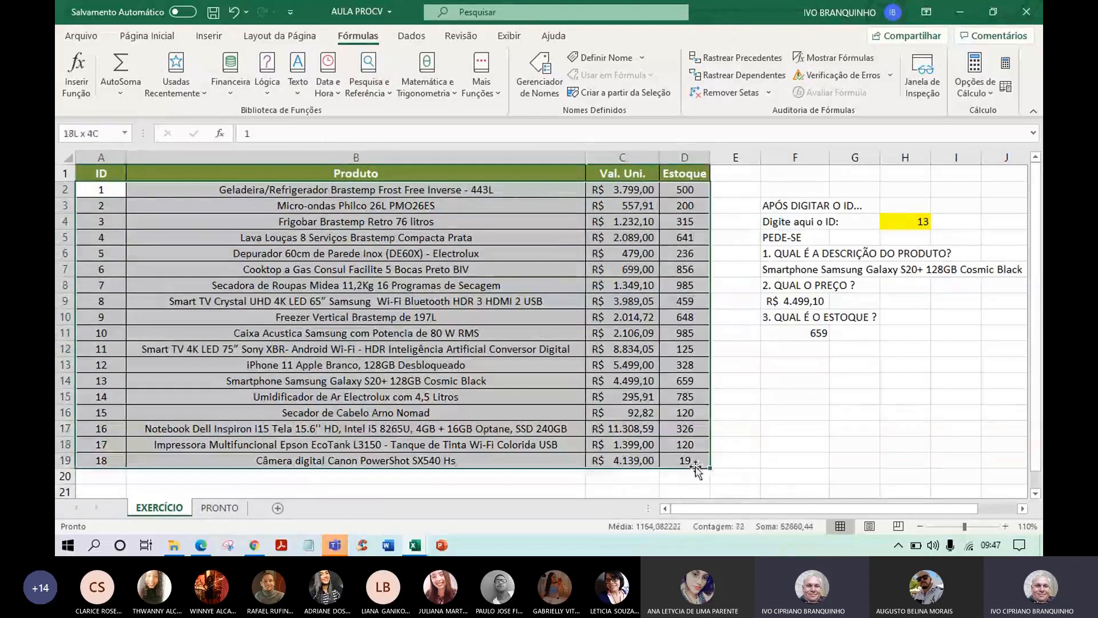
pyautogui.click(95, 139)
pyautogui.write('EL')
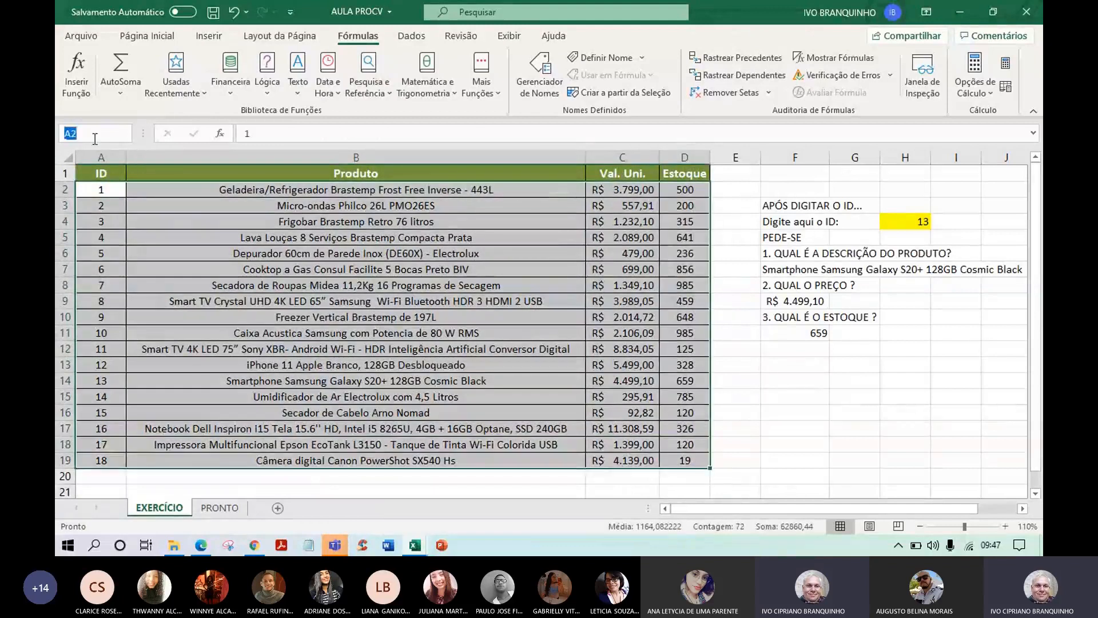
pyautogui.write('ETRO')
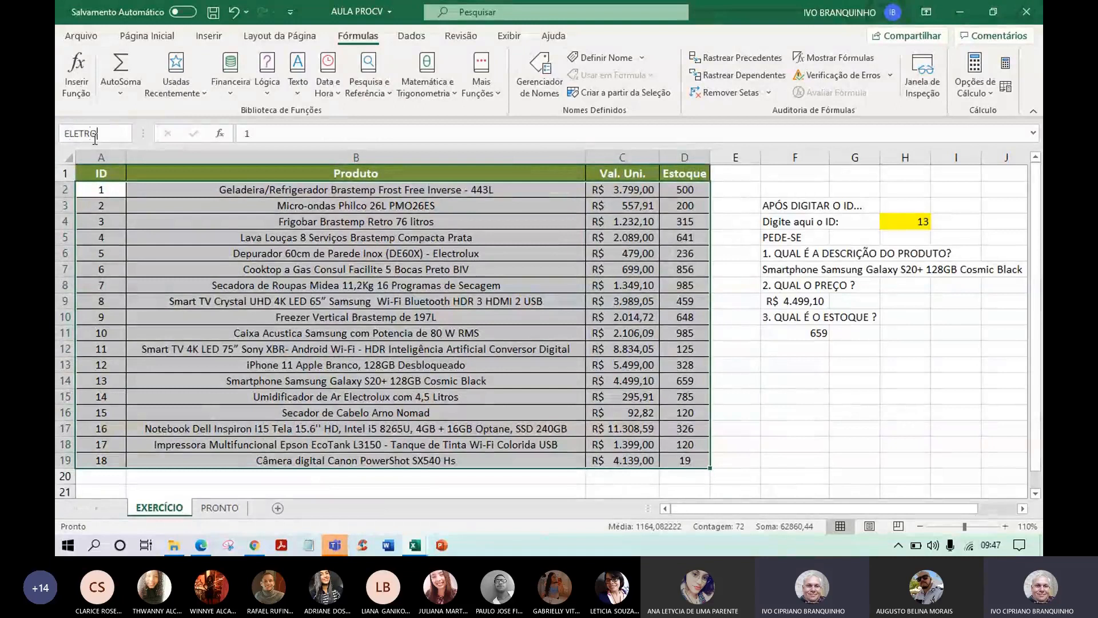
pyautogui.press('Return')
# Check the workbook's list of defined names for ELETRO from different cells of the table
pyautogui.click(301, 297)
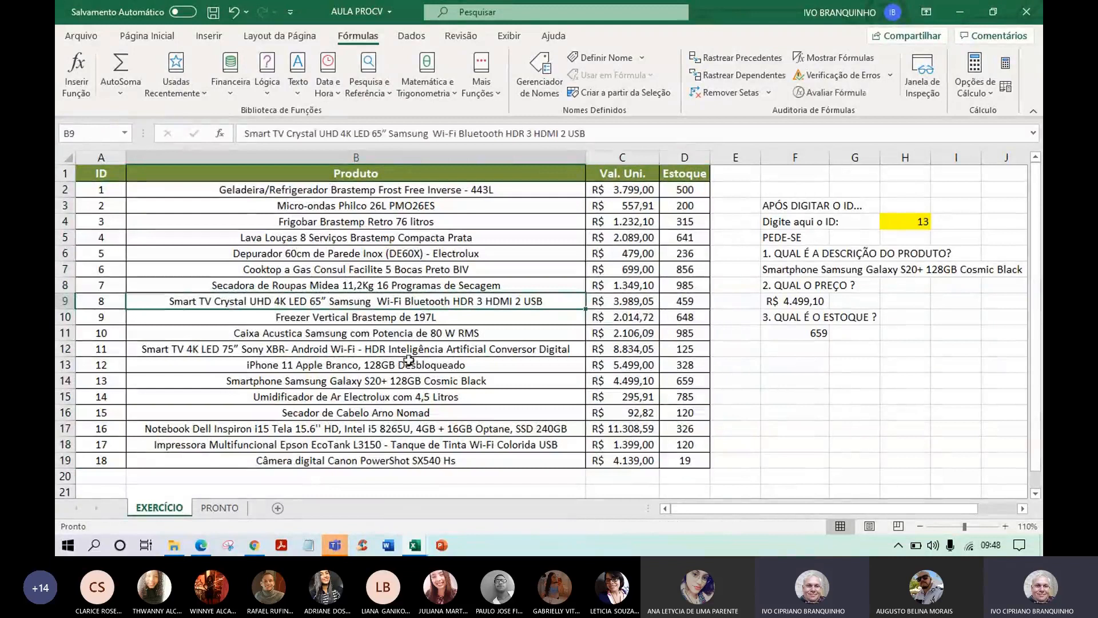
pyautogui.click(626, 445)
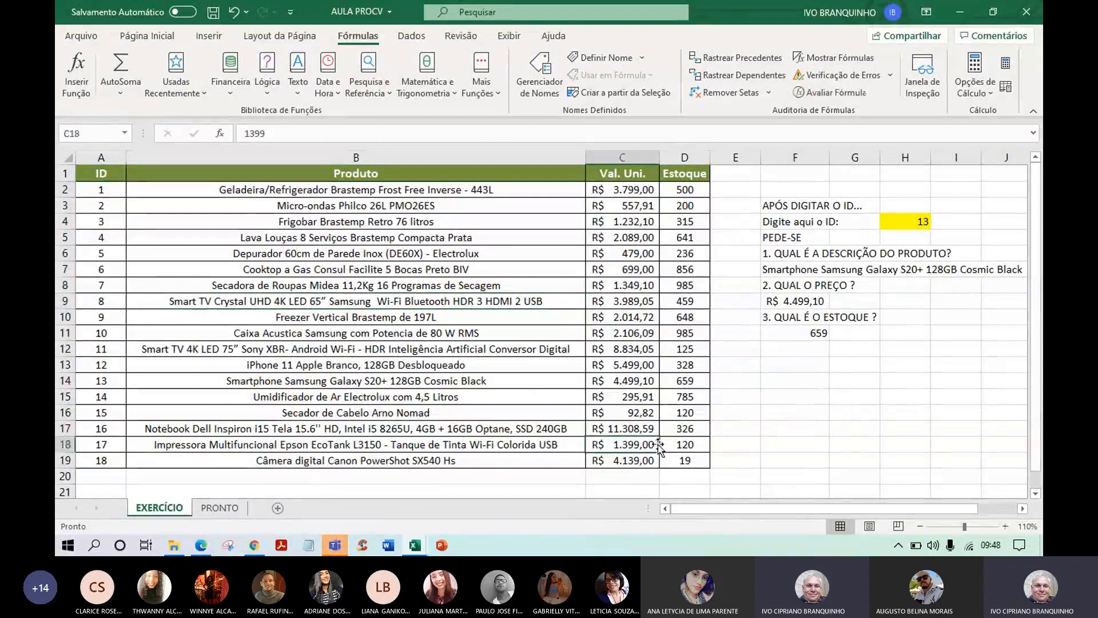
pyautogui.click(124, 134)
pyautogui.click(179, 267)
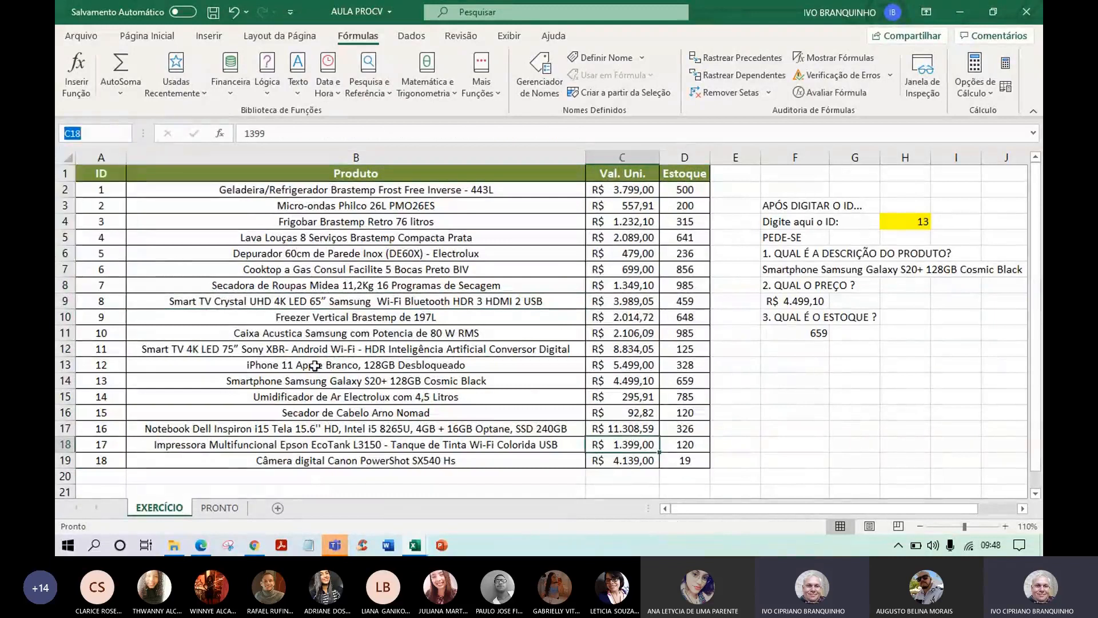
pyautogui.press('Escape')
pyautogui.click(179, 302)
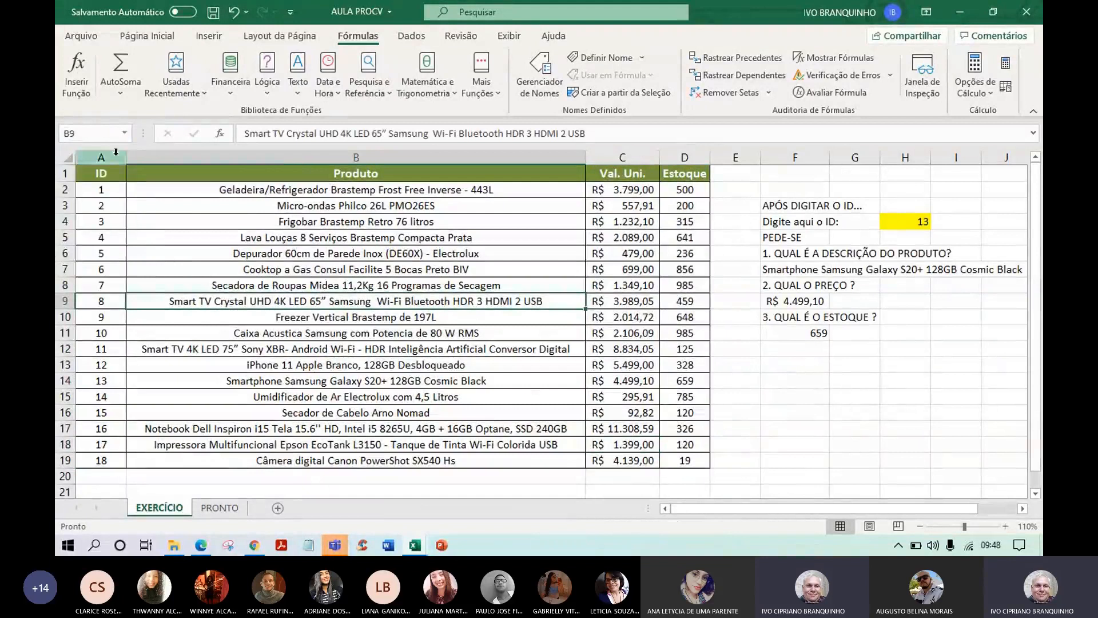
# Define the name ELETRO while only cell B9 is selected
pyautogui.click(124, 134)
pyautogui.click(123, 136)
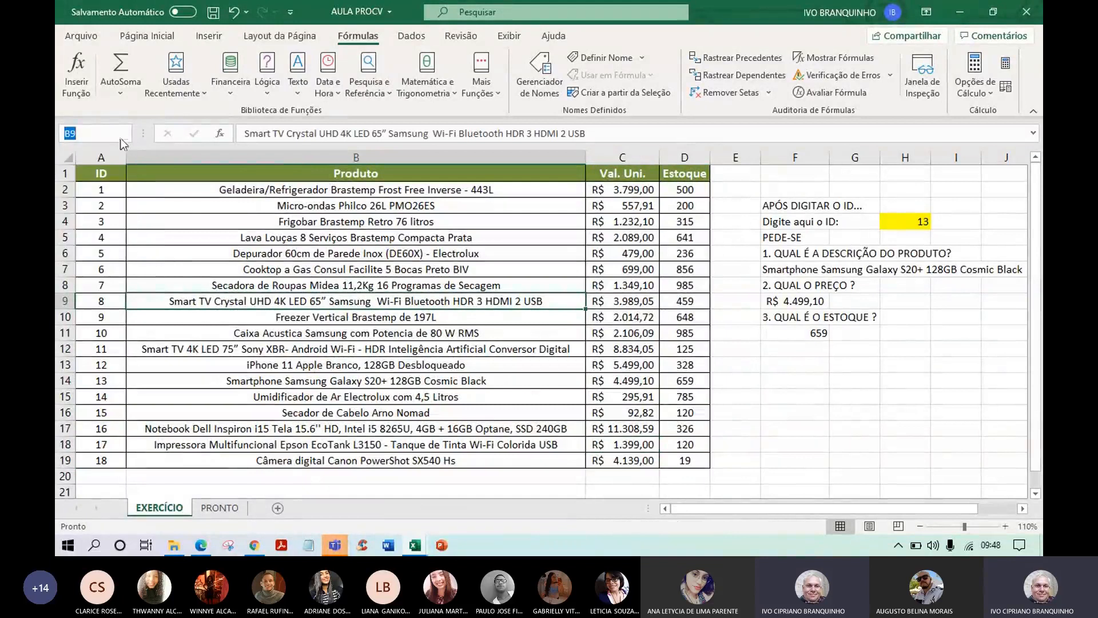
pyautogui.write('ELETR')
pyautogui.click(217, 334)
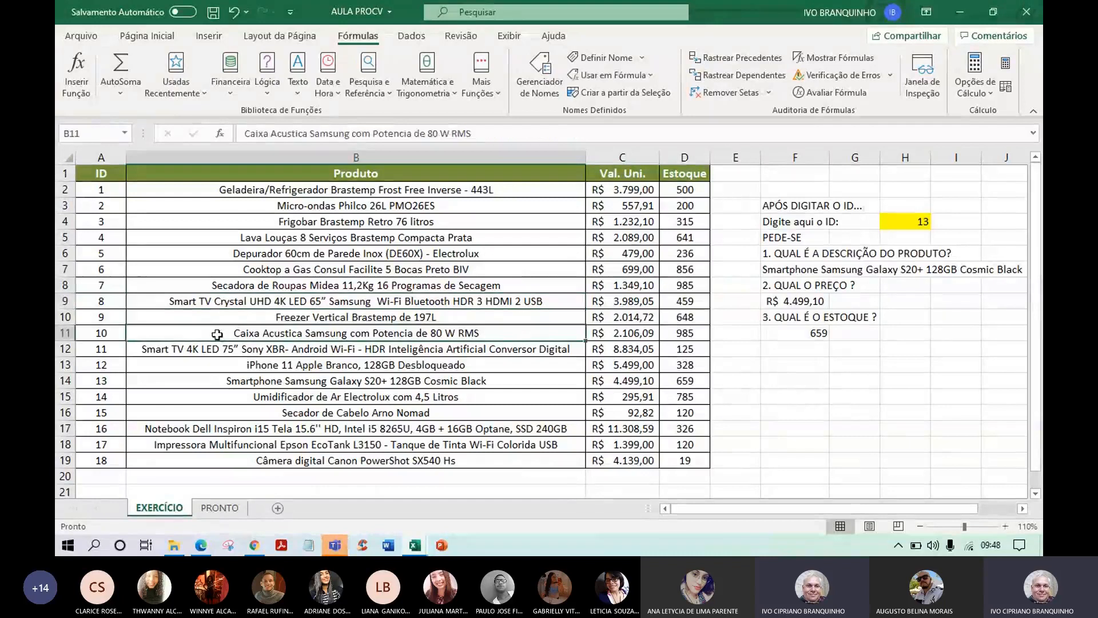
# Select the product data in A2:D19 again and try to reuse the name ELETRO for it
pyautogui.moveTo(88, 198); pyautogui.dragTo(670, 418)
pyautogui.scroll(1, 670, 418)
pyautogui.click(62, 132)
pyautogui.write('ELETRO')
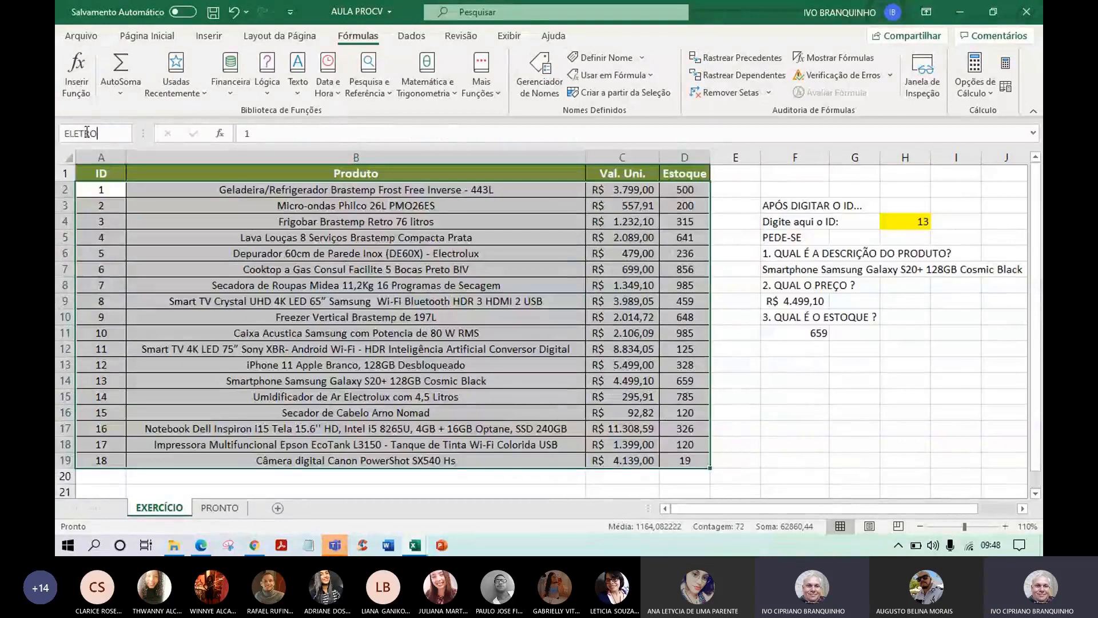
pyautogui.press('Return')
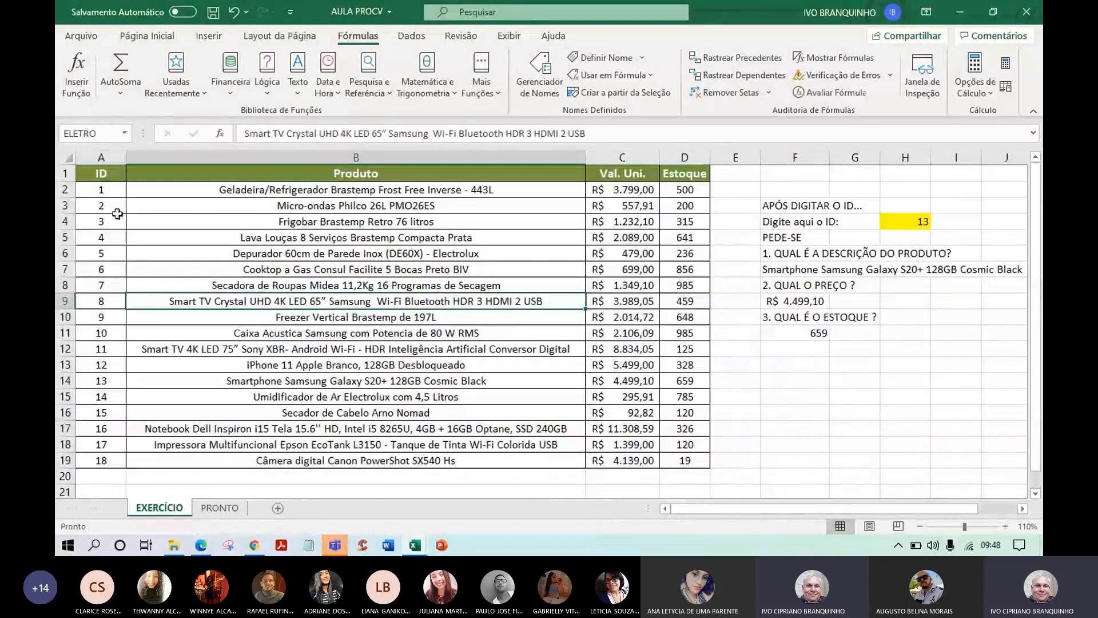
# Go to the defined name ELETRO twice to check which cells it refers to
pyautogui.click(108, 193)
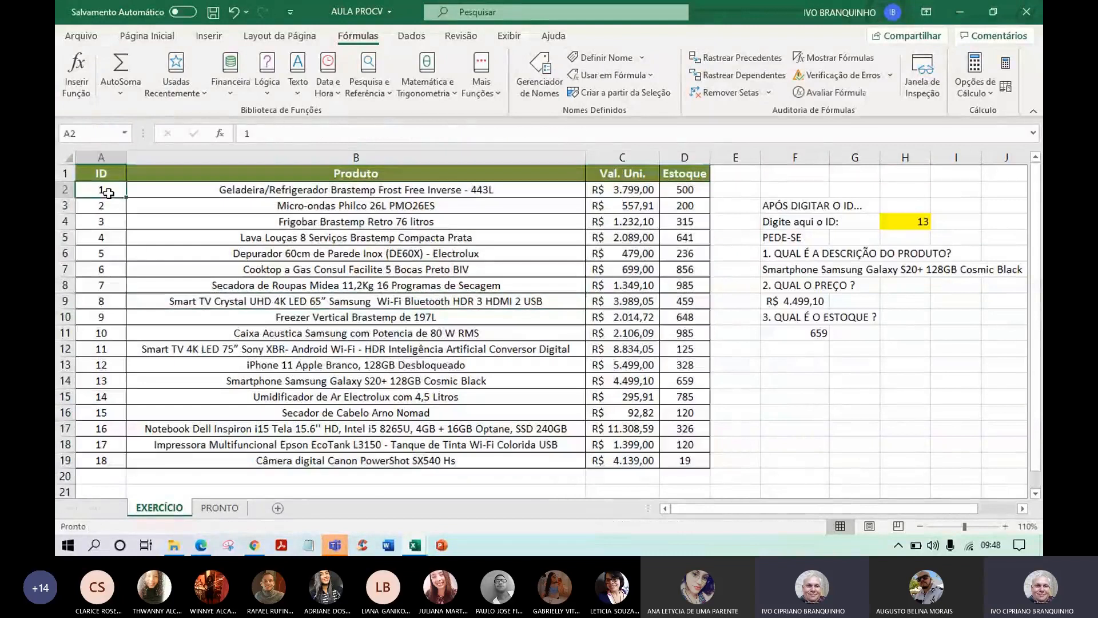
pyautogui.click(124, 132)
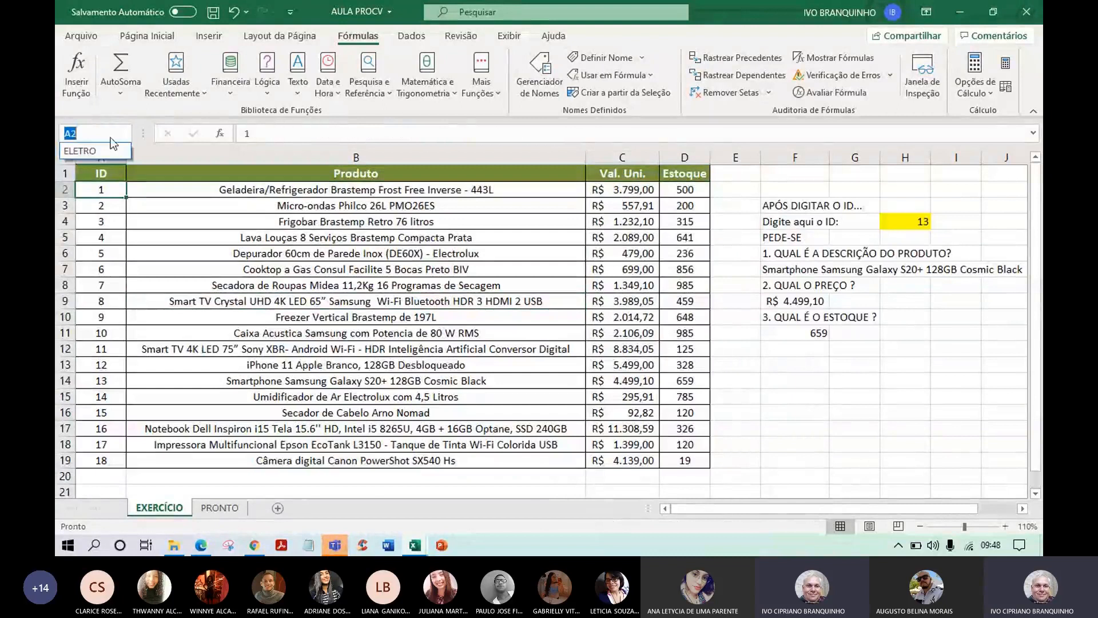
pyautogui.click(109, 151)
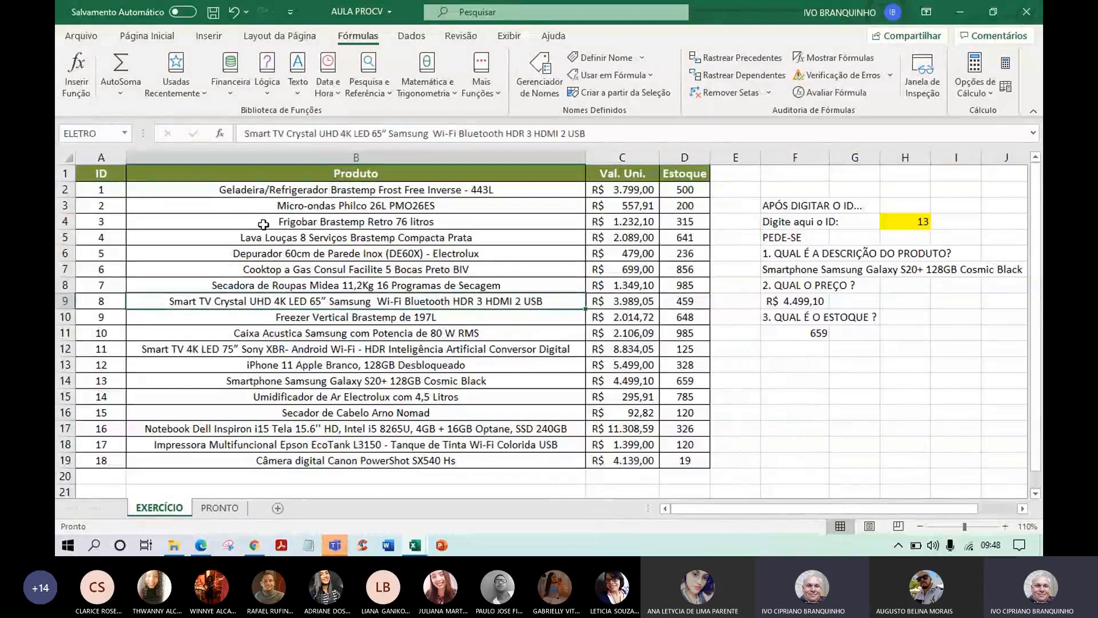
pyautogui.click(124, 133)
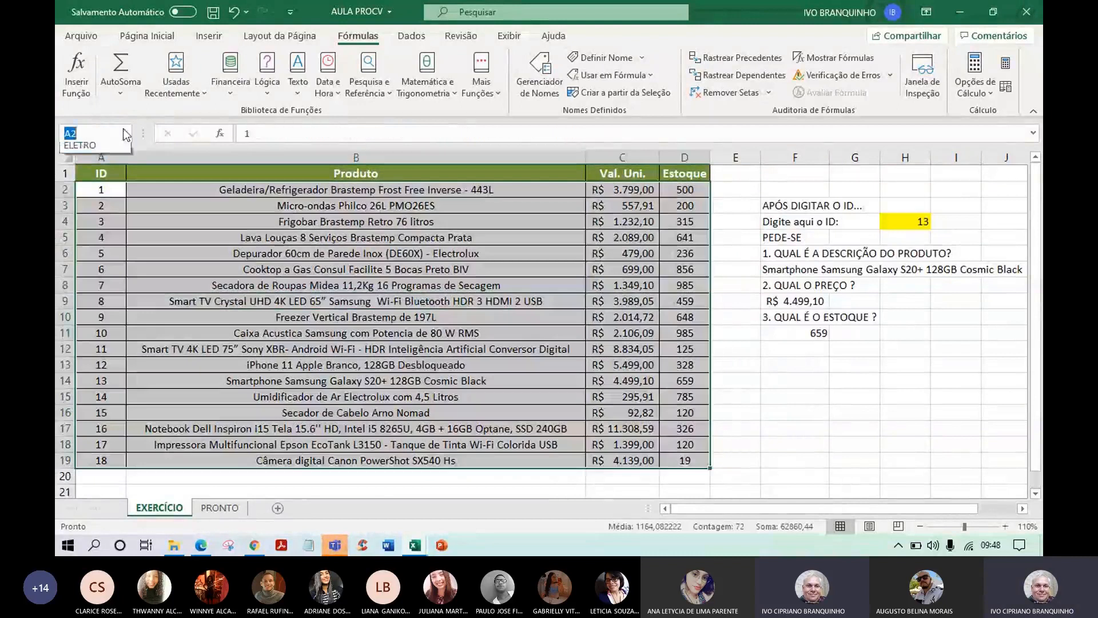
pyautogui.click(104, 151)
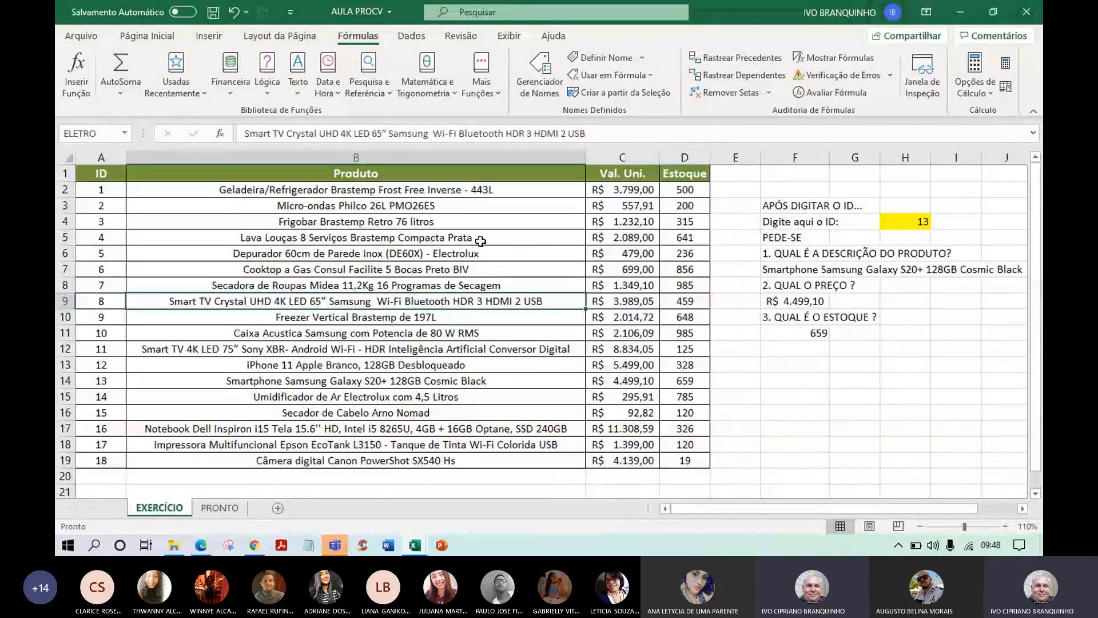
# Select the product data in A2:D19 and name the range ELETRONICOS
pyautogui.click(113, 189)
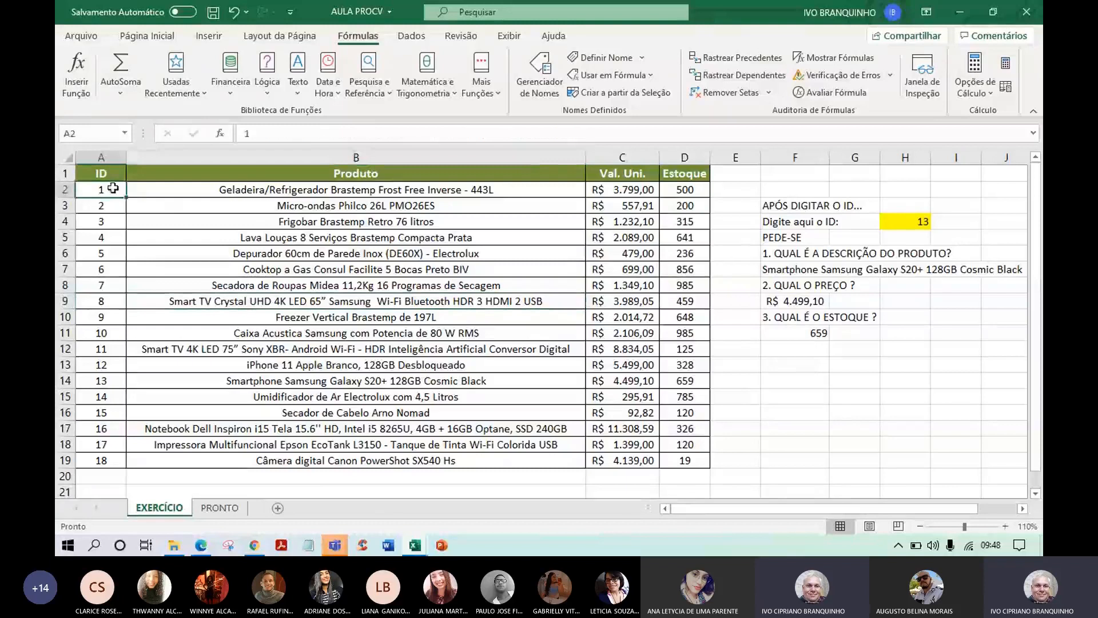
pyautogui.moveTo(113, 188); pyautogui.dragTo(699, 467)
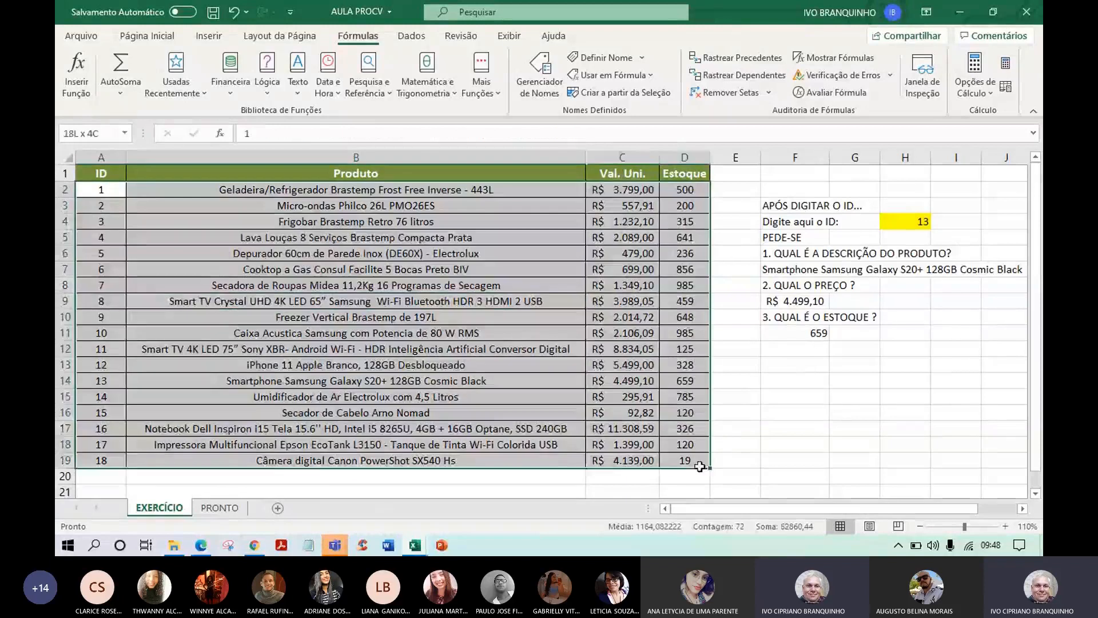
pyautogui.click(92, 131)
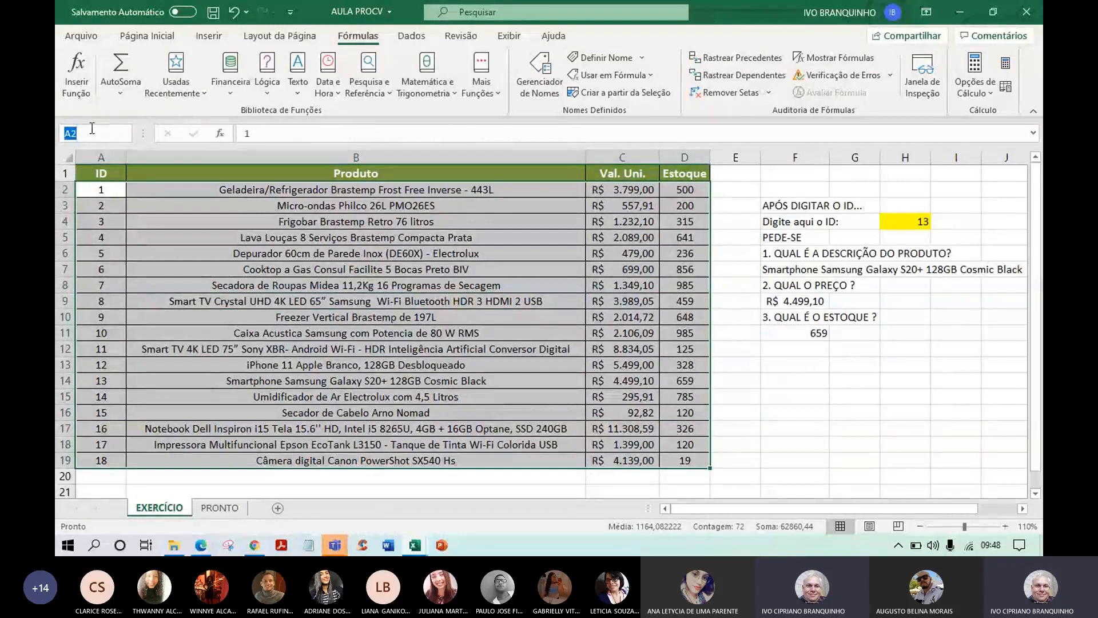
pyautogui.write('ELETRO')
pyautogui.write('N')
pyautogui.write('ICOS')
pyautogui.press('Return')
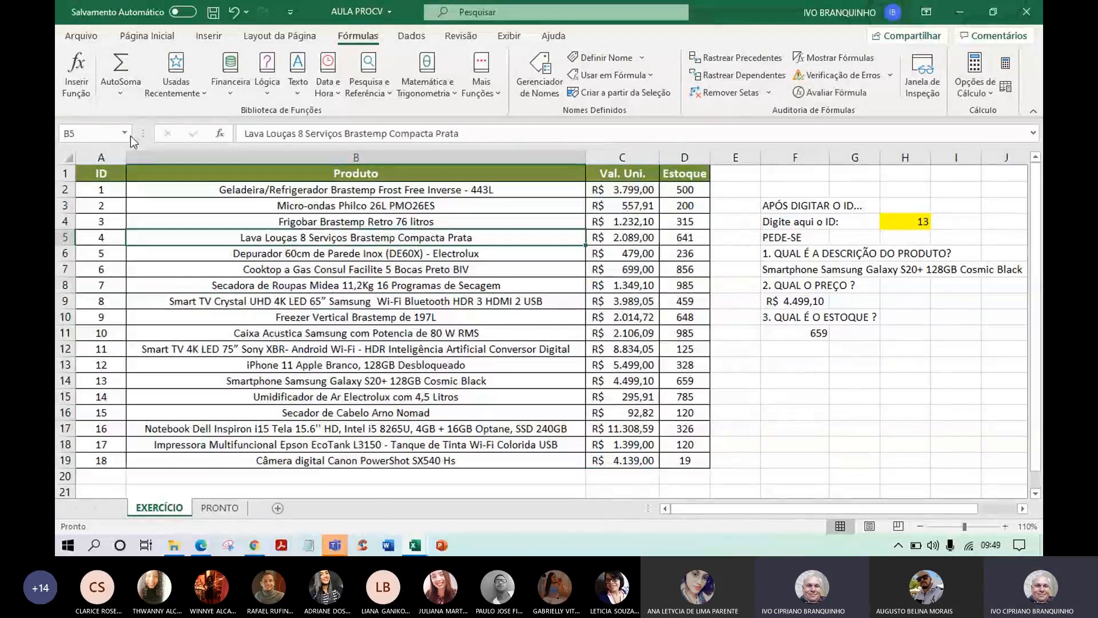
# Compare the names ELETRO and ELETRONICOS in the Gerenciador de Nomes and delete the mistaken name ELETRO
pyautogui.click(130, 135)
pyautogui.click(121, 157)
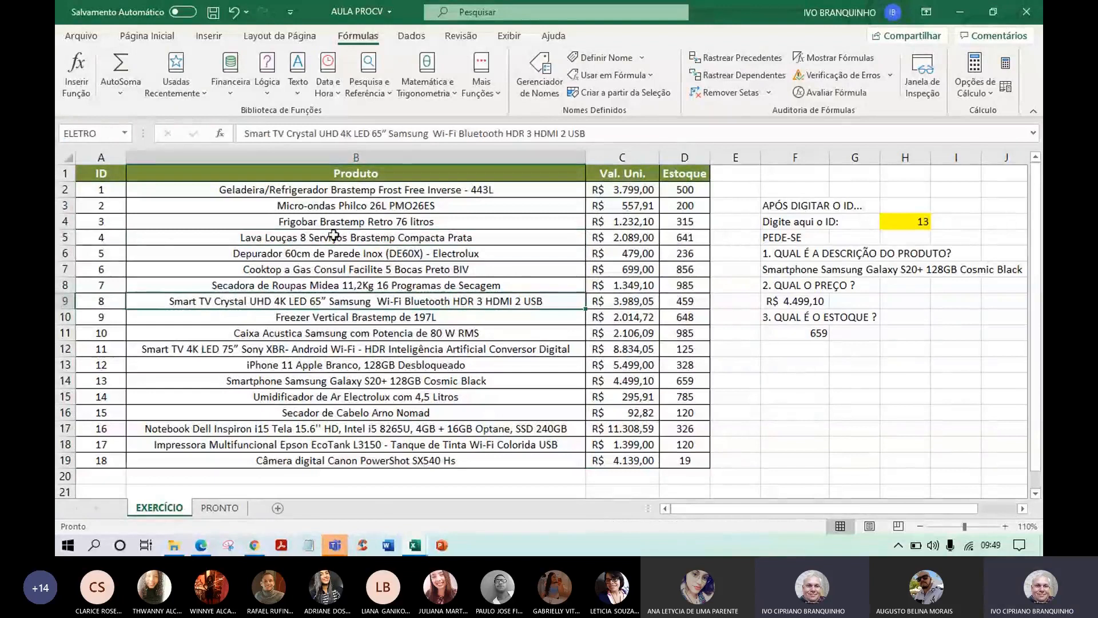
pyautogui.click(543, 88)
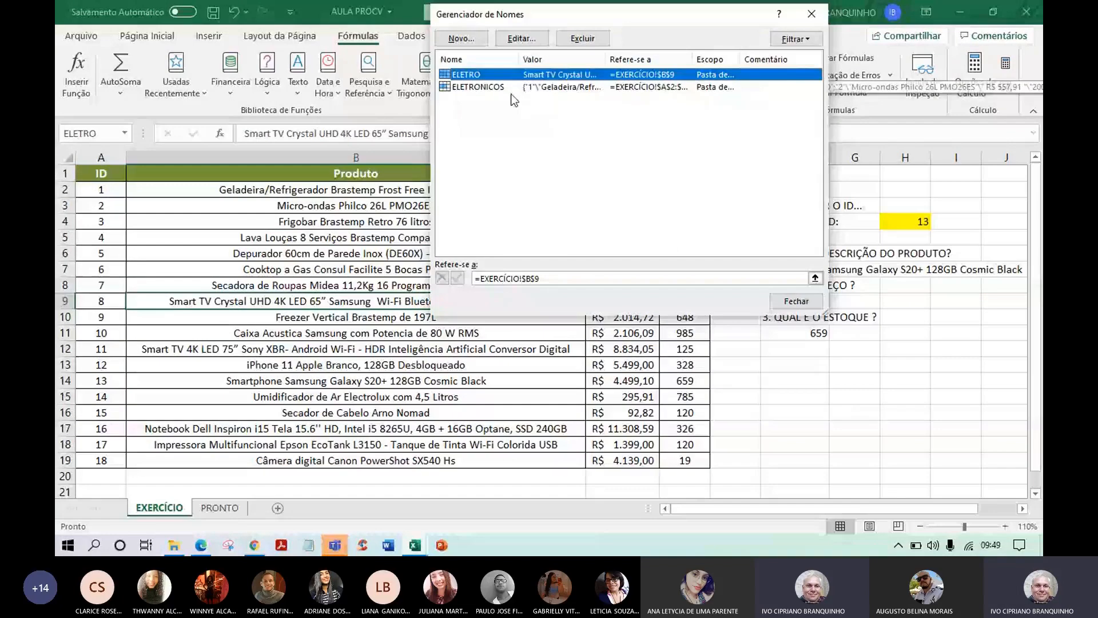
pyautogui.click(473, 87)
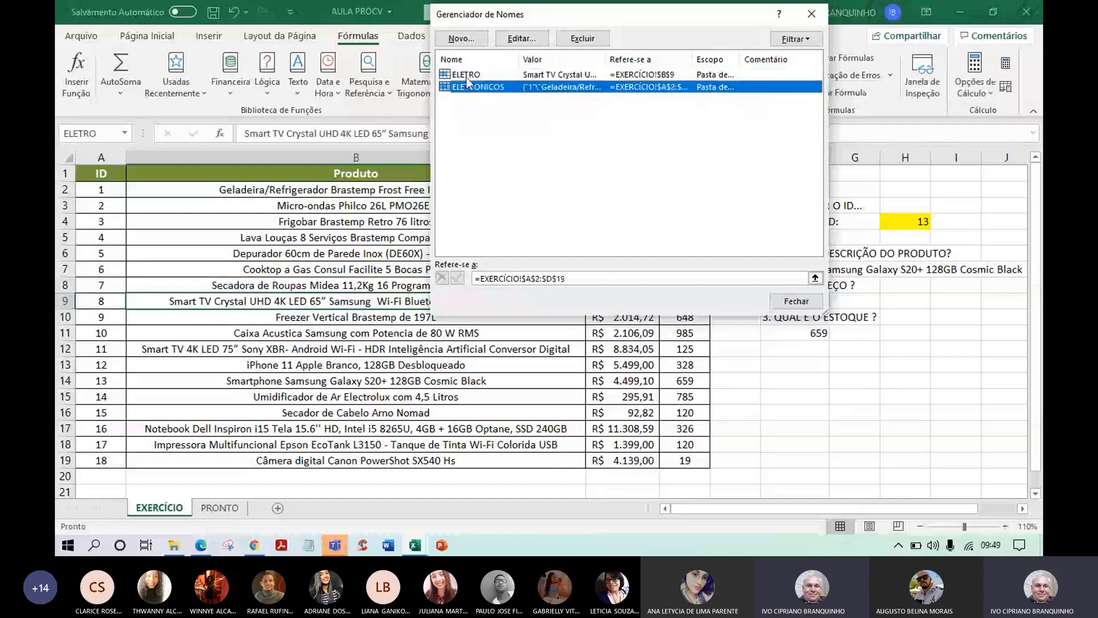
pyautogui.click(466, 75)
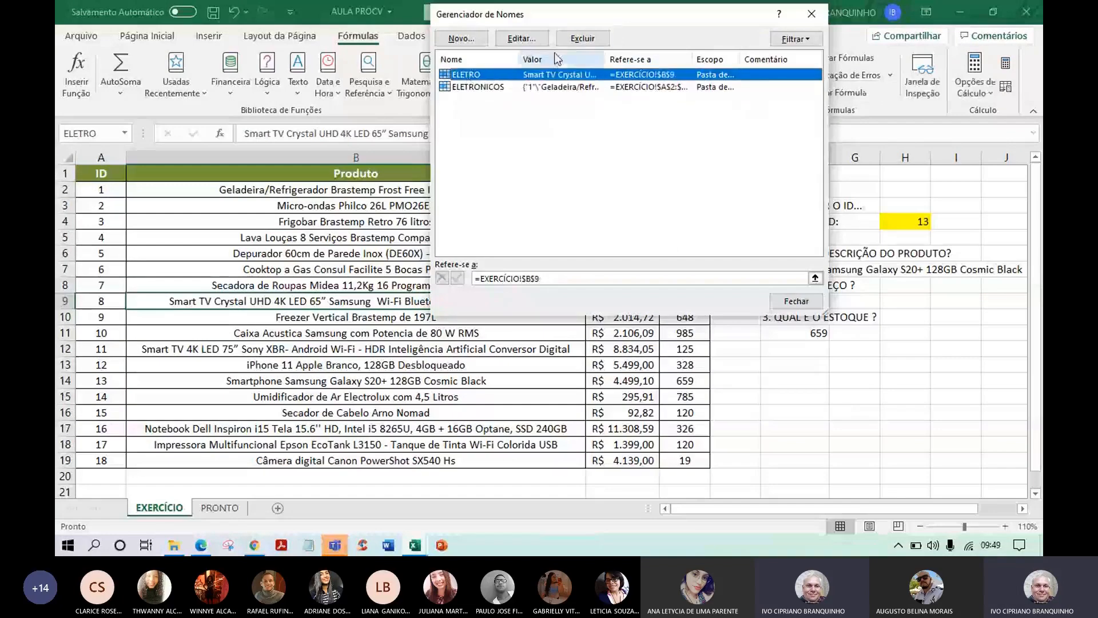
pyautogui.click(582, 40)
pyautogui.click(524, 315)
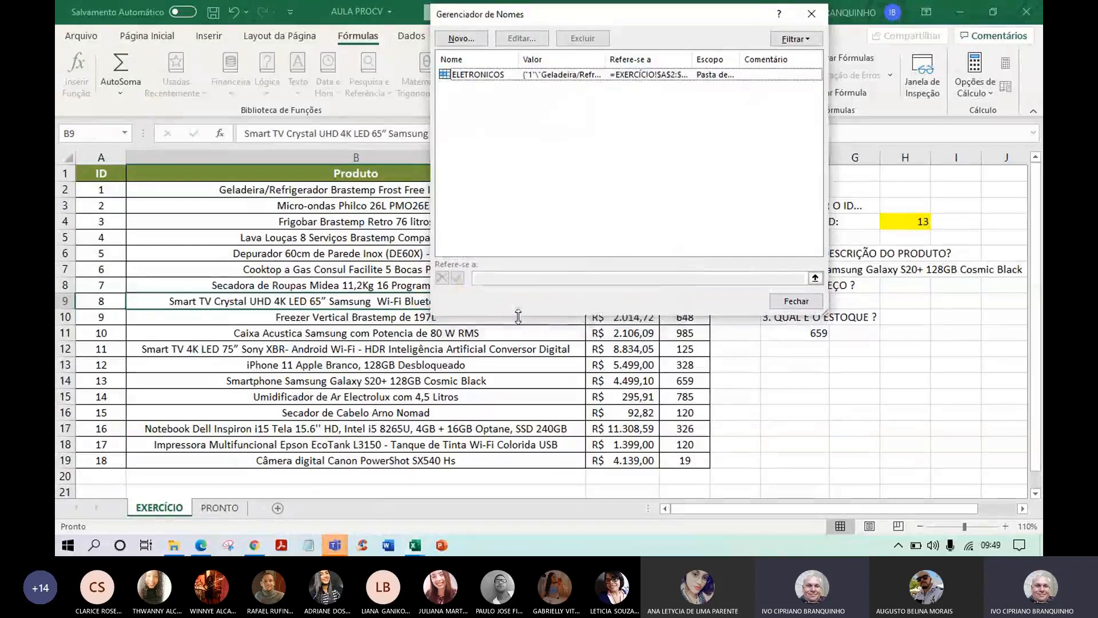
pyautogui.click(796, 301)
pyautogui.click(238, 361)
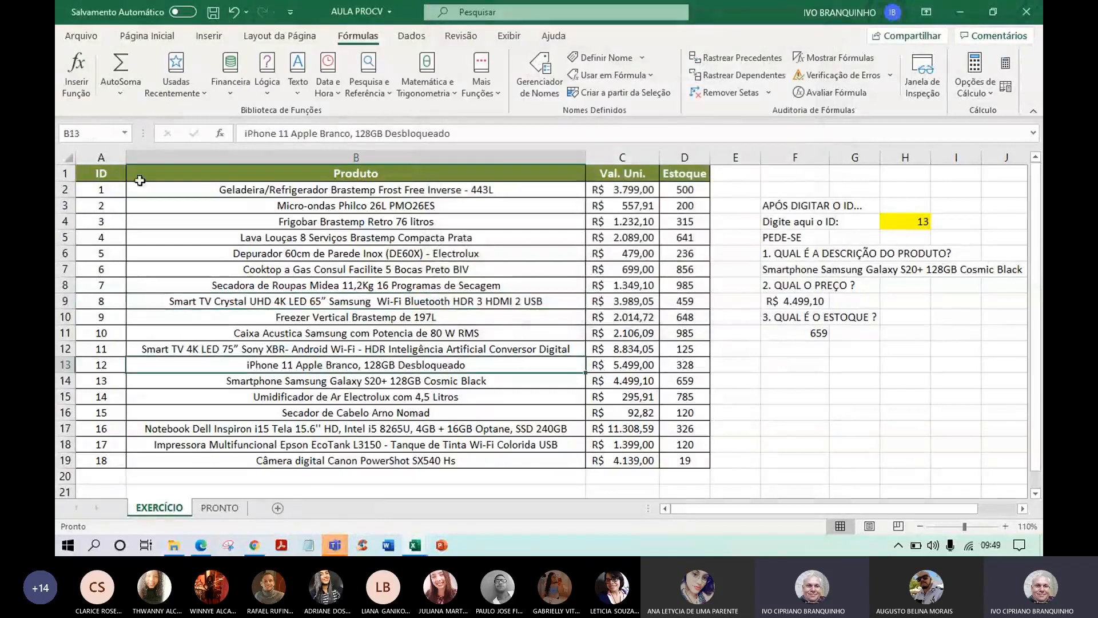
# Go to the defined name ELETRONICOS and compare its cells with the table range A2:D19 used in the F7 formula
pyautogui.click(122, 137)
pyautogui.click(95, 151)
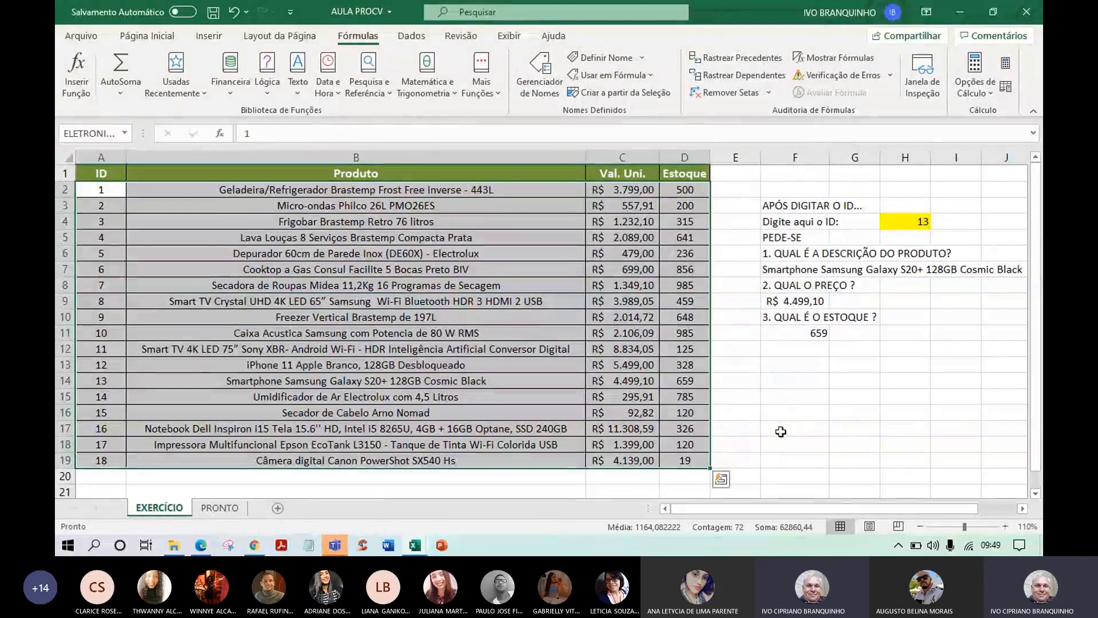
pyautogui.click(790, 269)
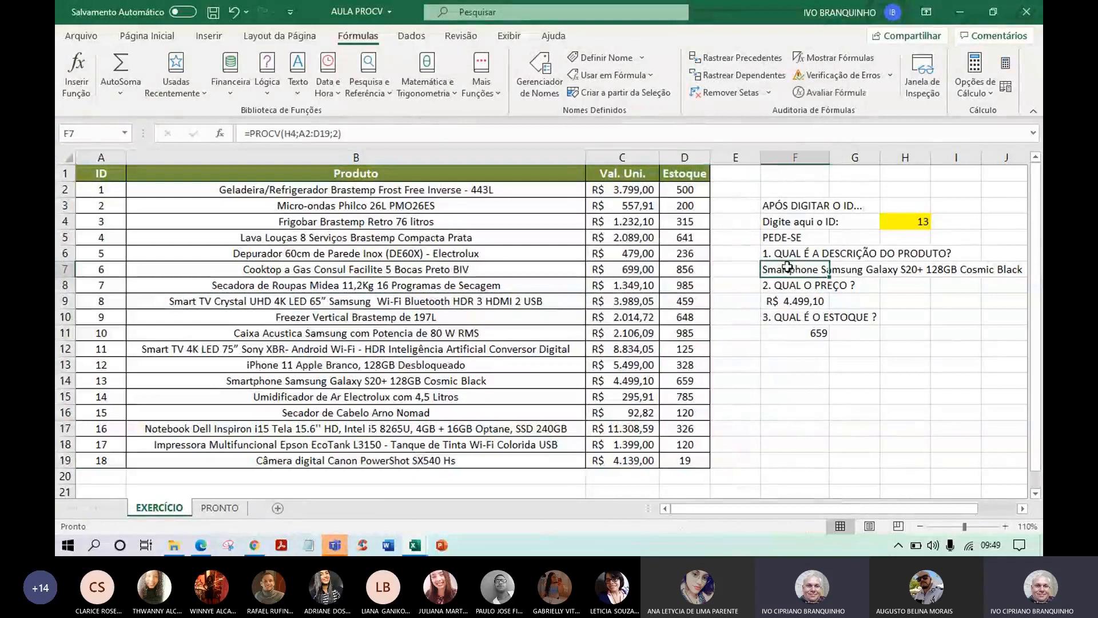
pyautogui.doubleClick(789, 267)
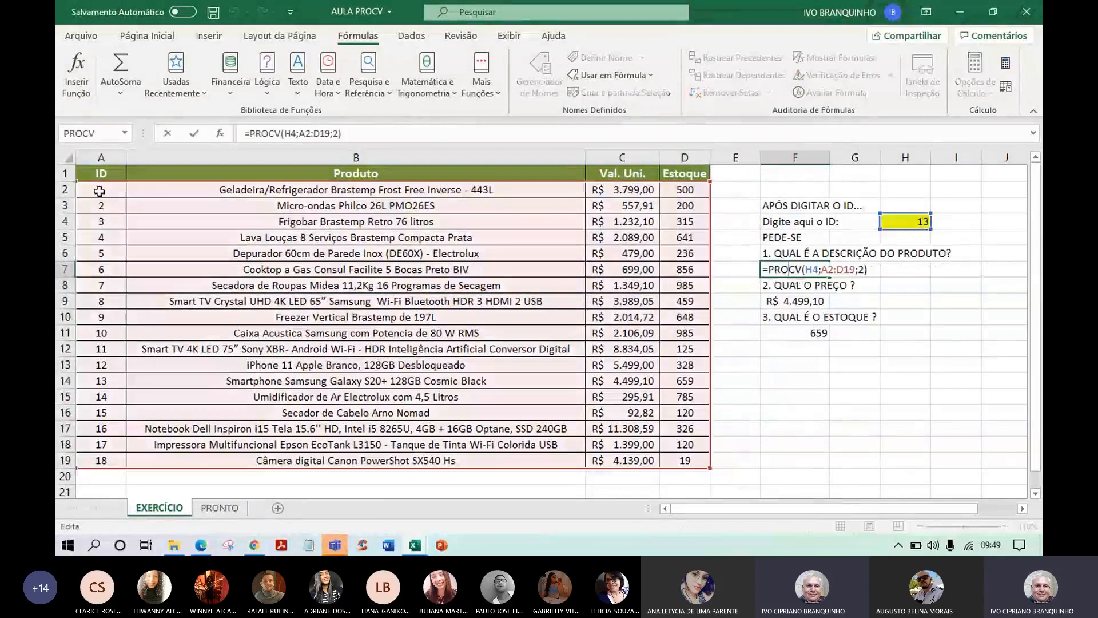
pyautogui.click(99, 191)
pyautogui.moveTo(99, 191); pyautogui.dragTo(686, 459)
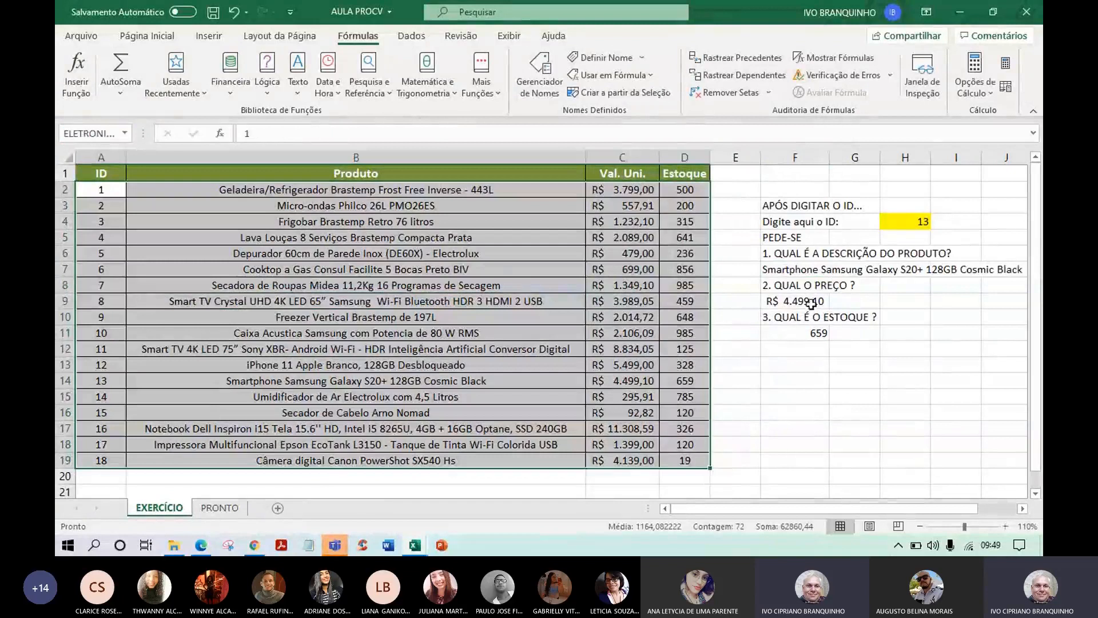
pyautogui.doubleClick(794, 271)
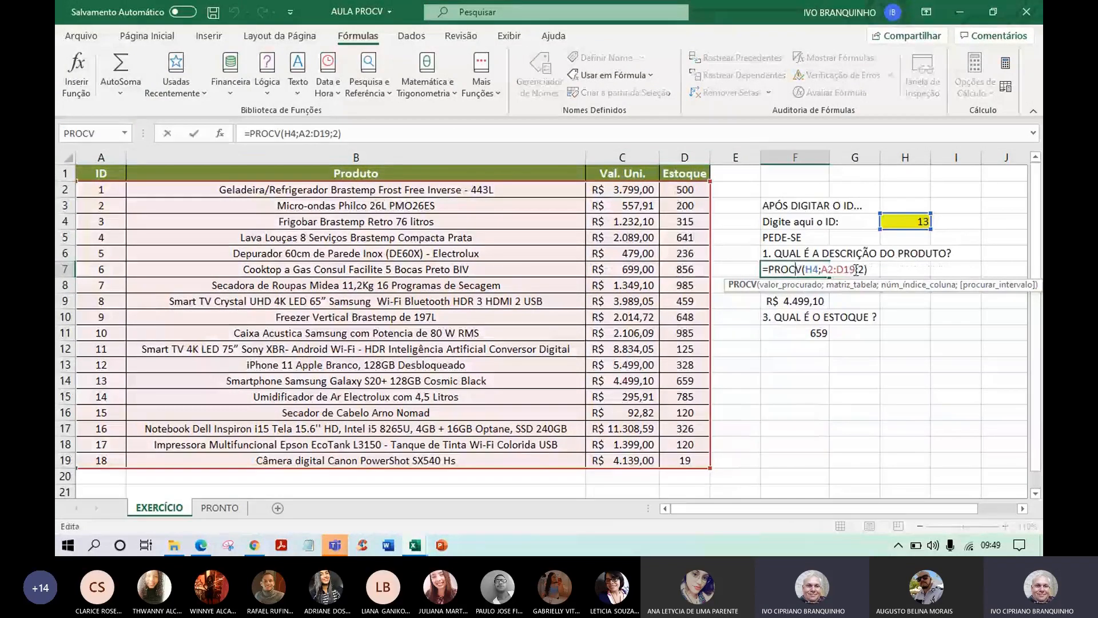
pyautogui.moveTo(855, 269); pyautogui.dragTo(824, 271)
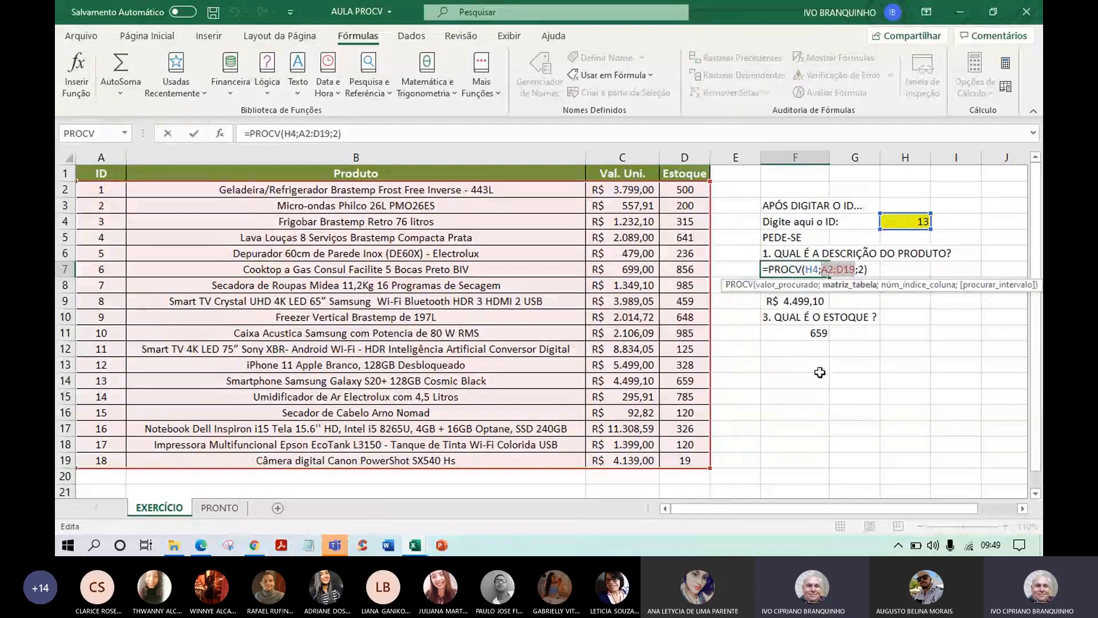
pyautogui.press('Escape')
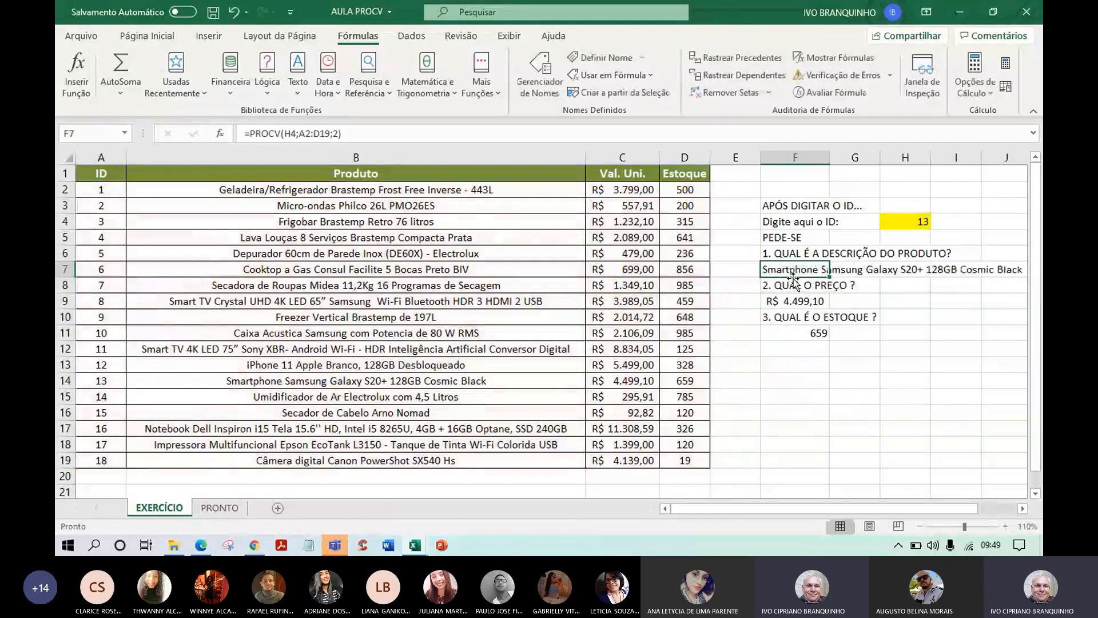
# Clear the description formula in F7 and enter =PROCV(H4;ELETRONICOS;2) in its place
pyautogui.press('Delete')
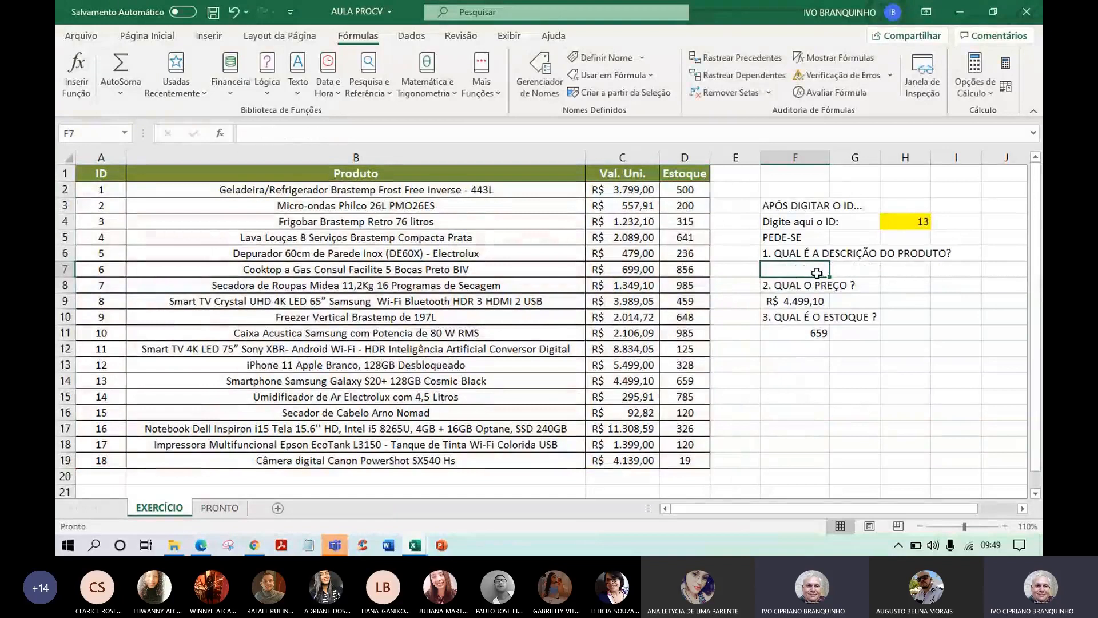
pyautogui.write('=')
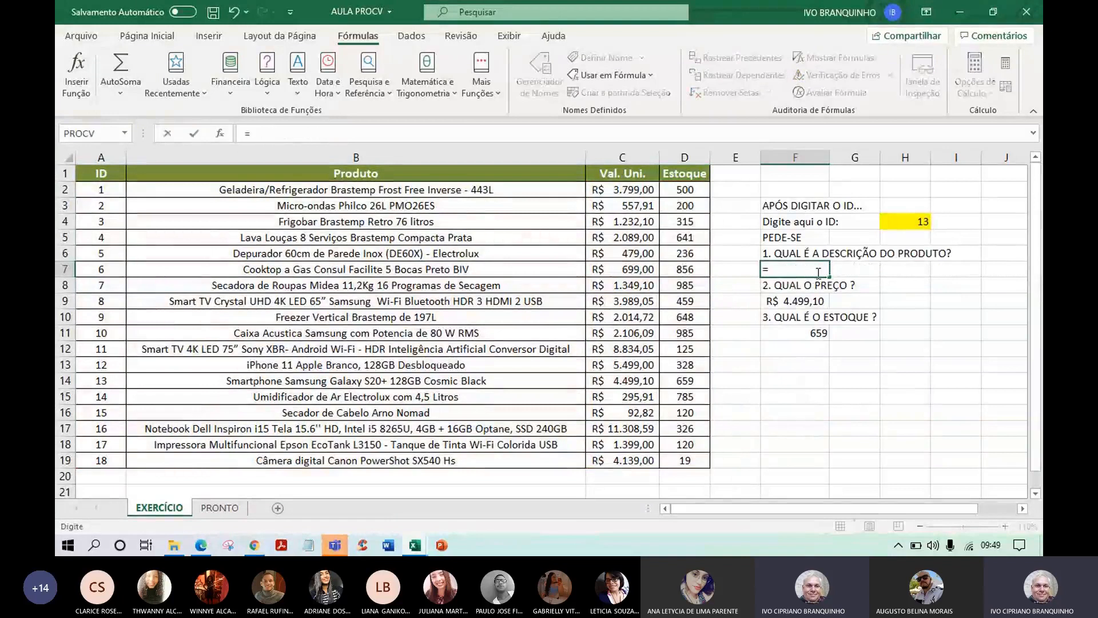
pyautogui.write('PROCV')
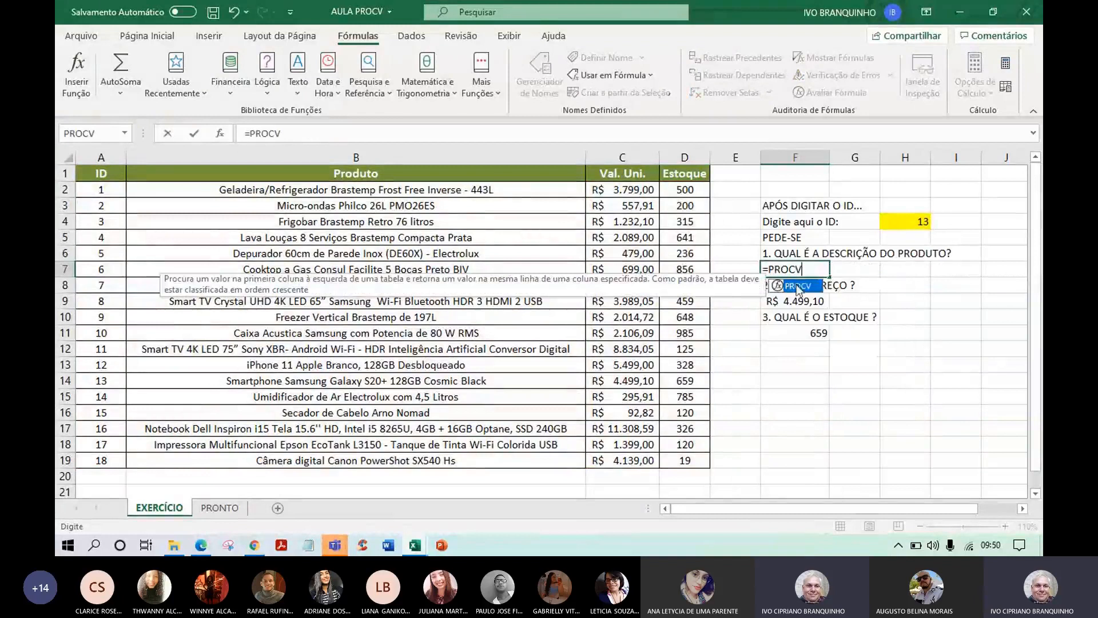
pyautogui.write('(')
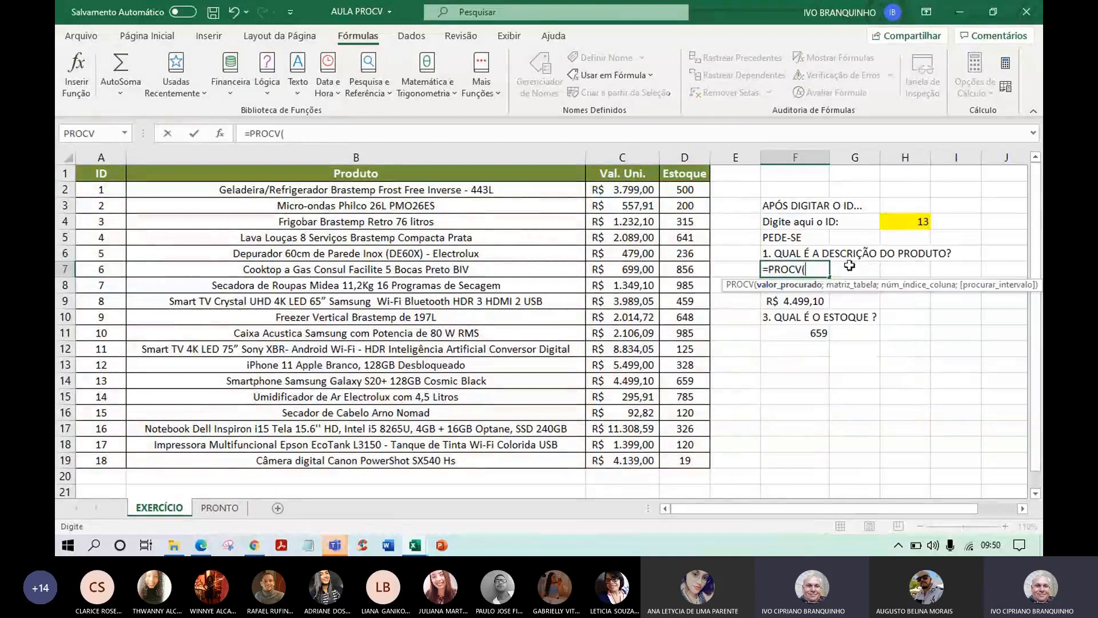
pyautogui.click(904, 223)
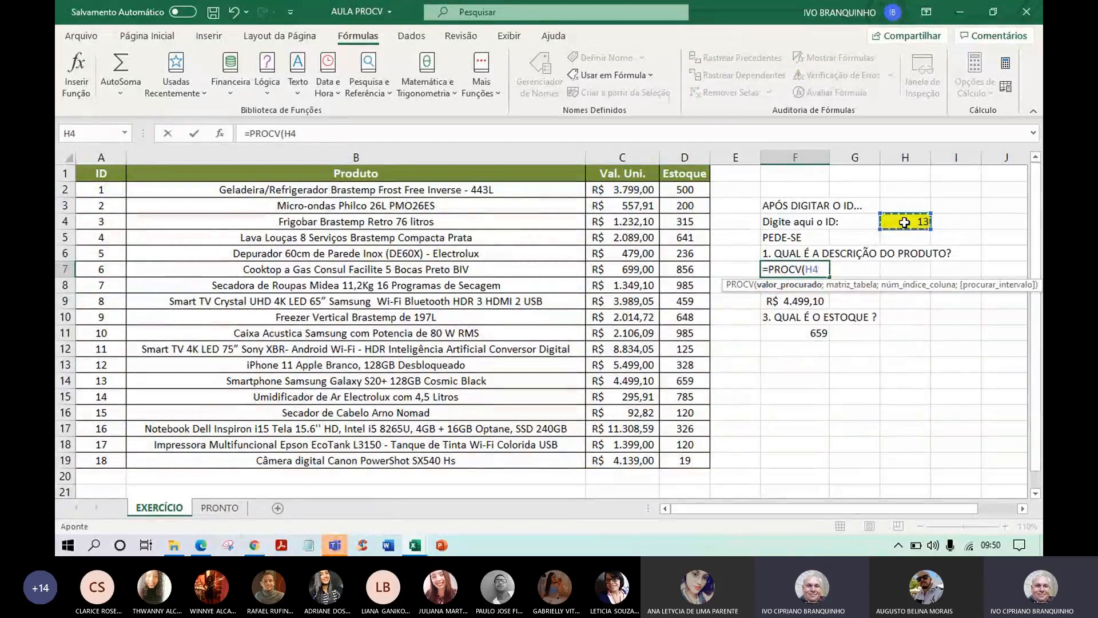
pyautogui.write(';')
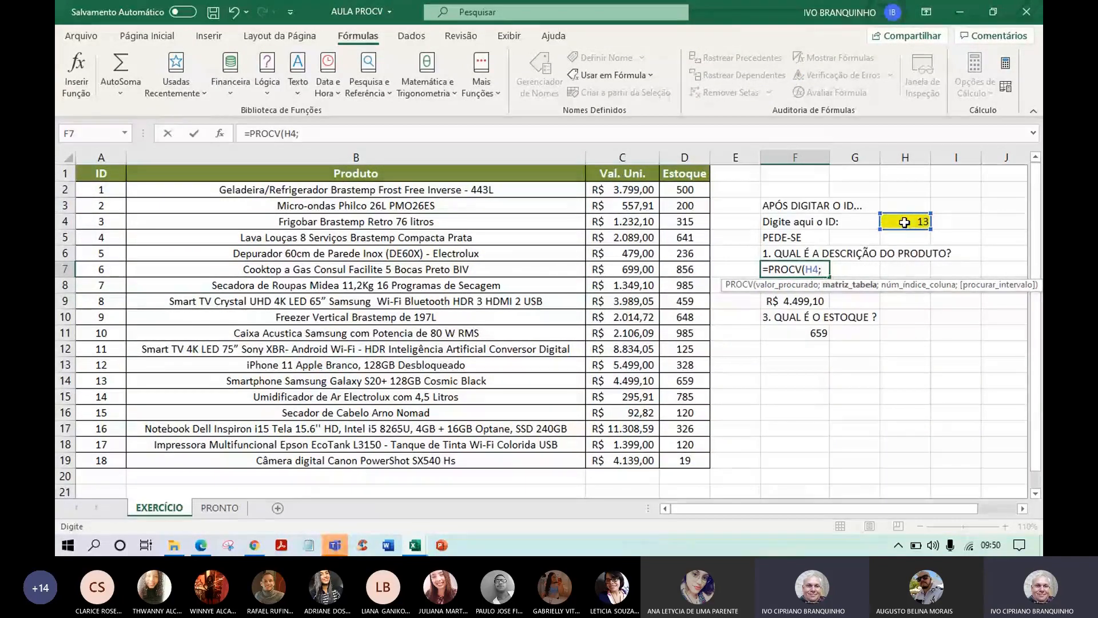
pyautogui.write('E')
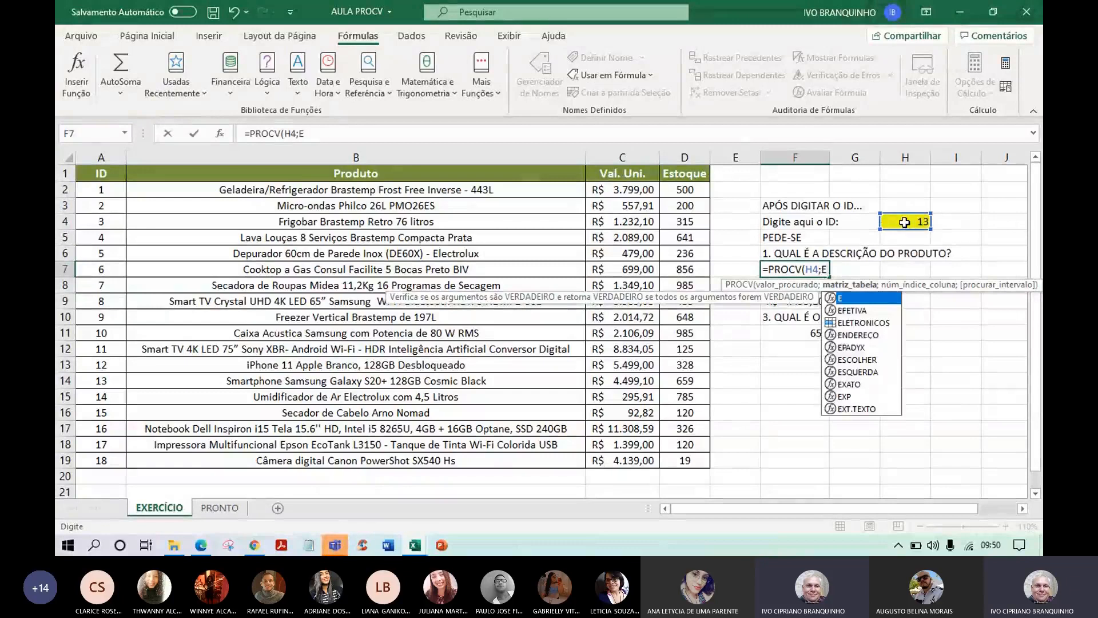
pyautogui.write('LE')
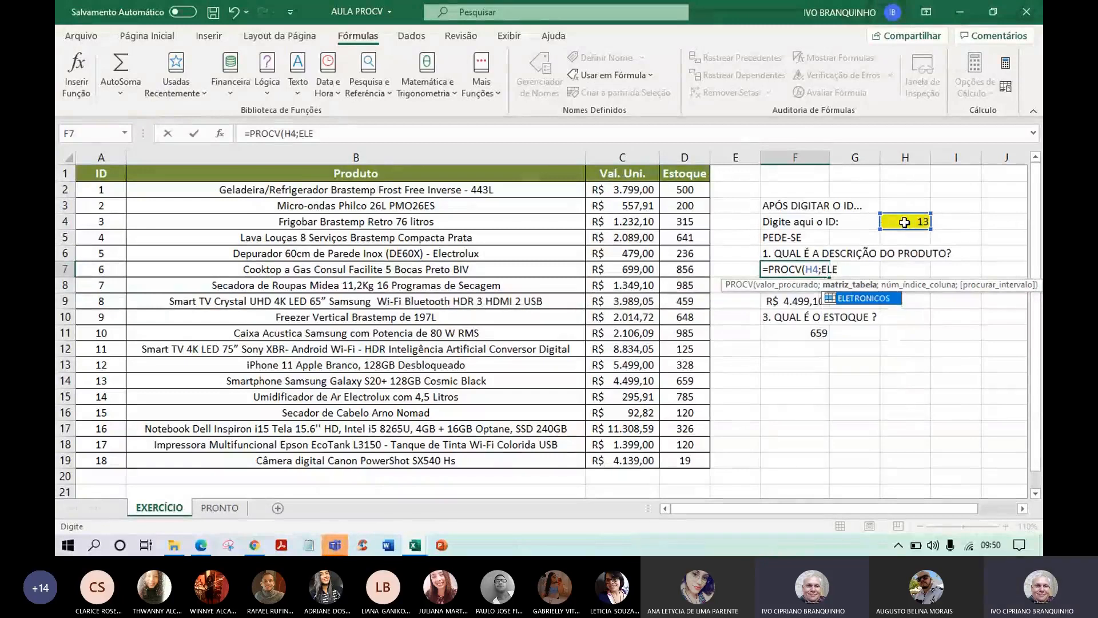
pyautogui.doubleClick(849, 299)
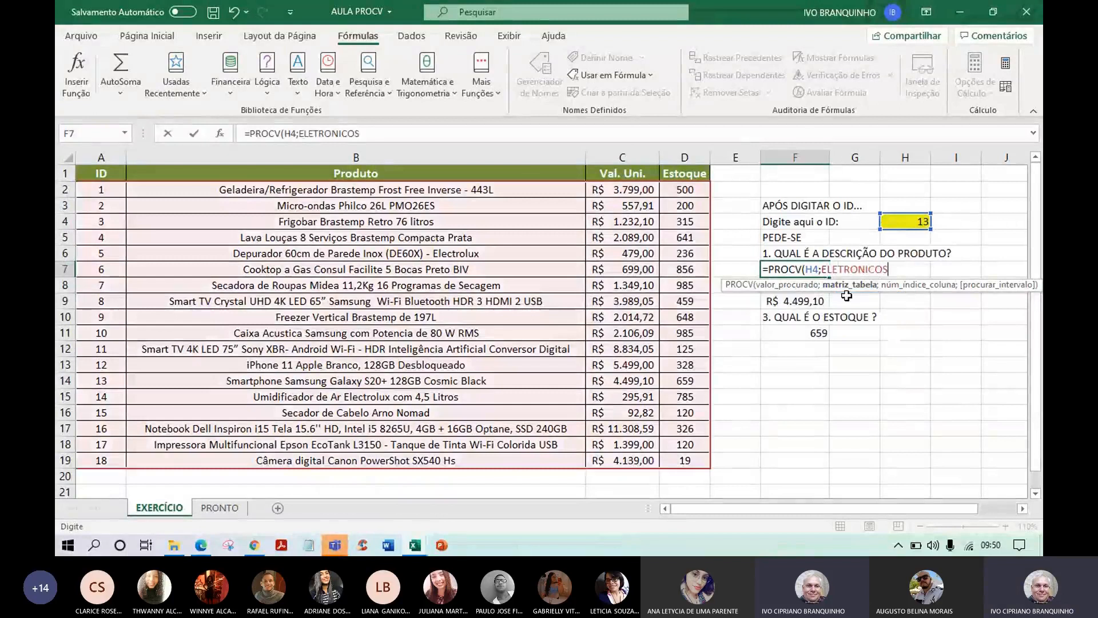
pyautogui.write(';')
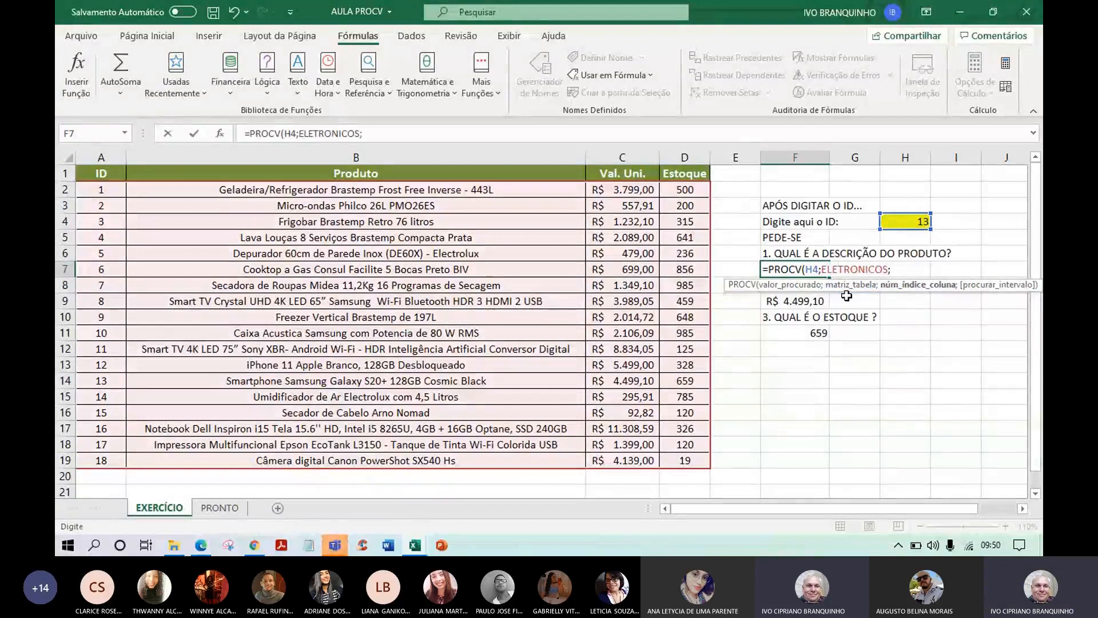
pyautogui.write('2)')
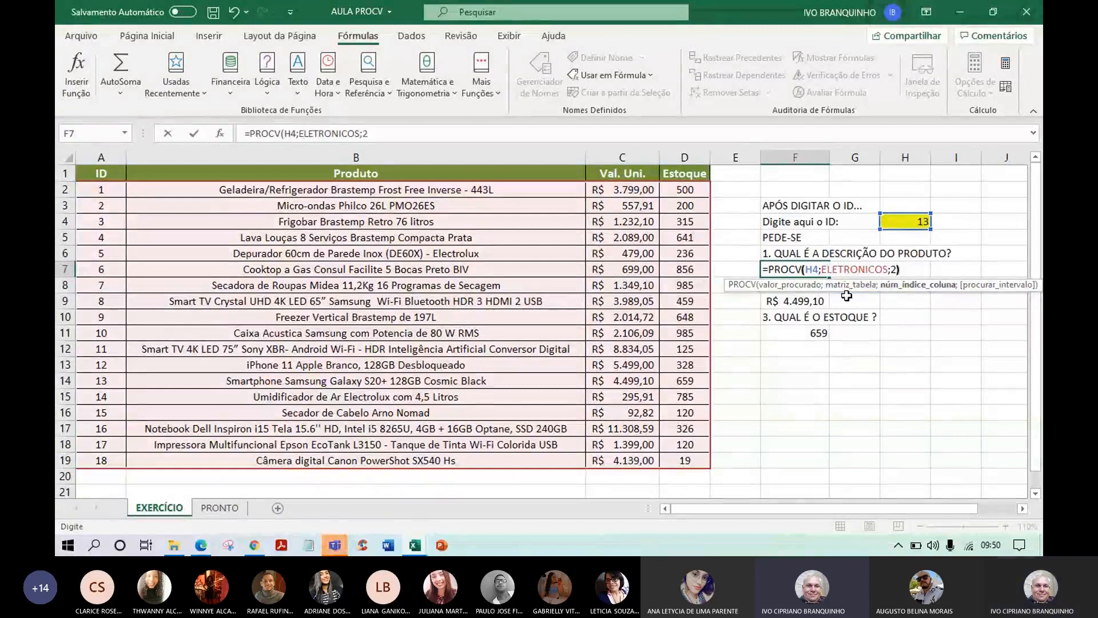
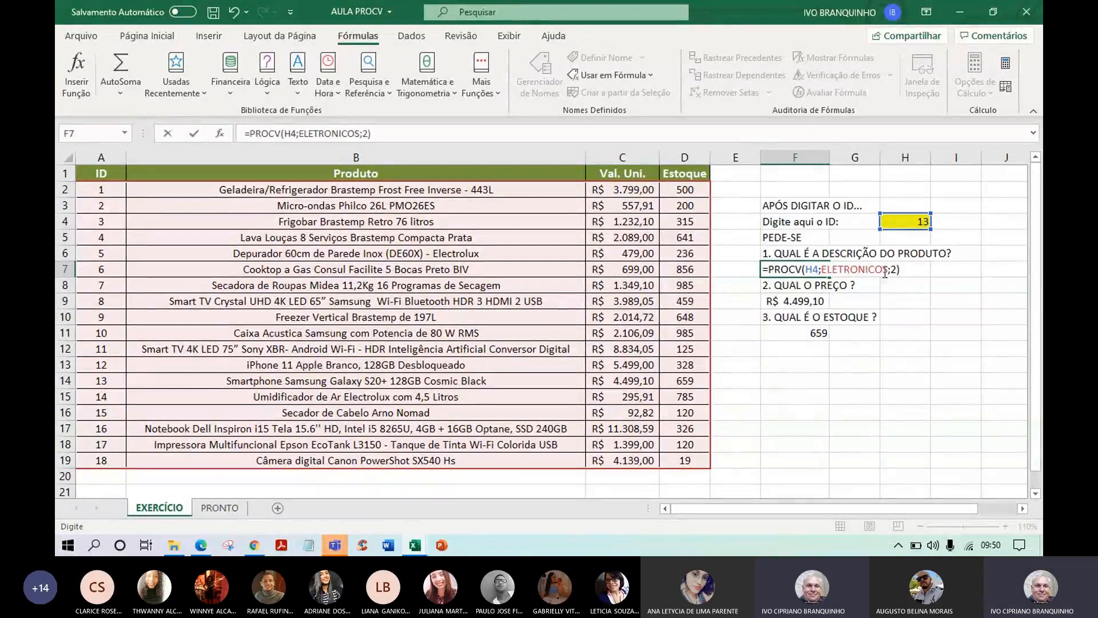
pyautogui.press('Return')
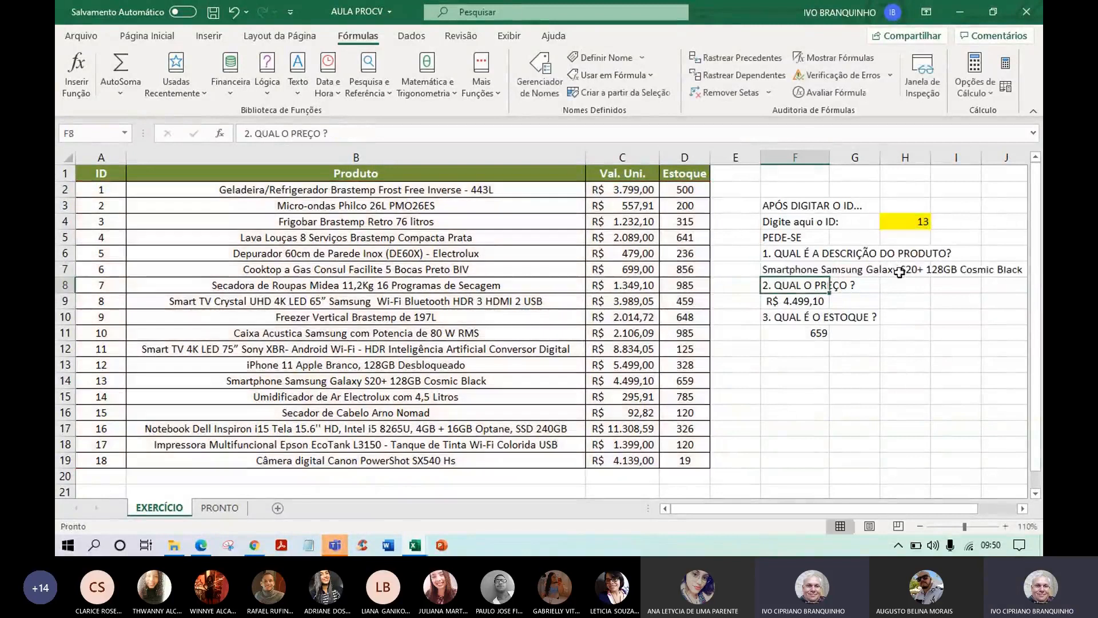
# Compare the table arguments of the PROCV formulas in F7 and F9 with the sheet enlarged to 200%
pyautogui.click(803, 303)
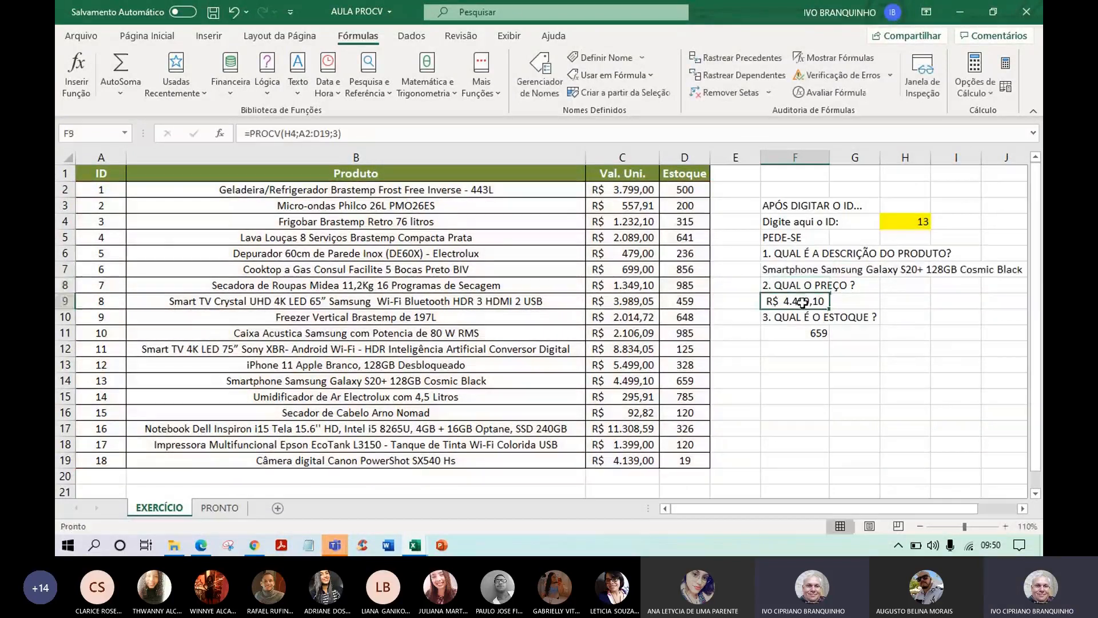
pyautogui.doubleClick(803, 303)
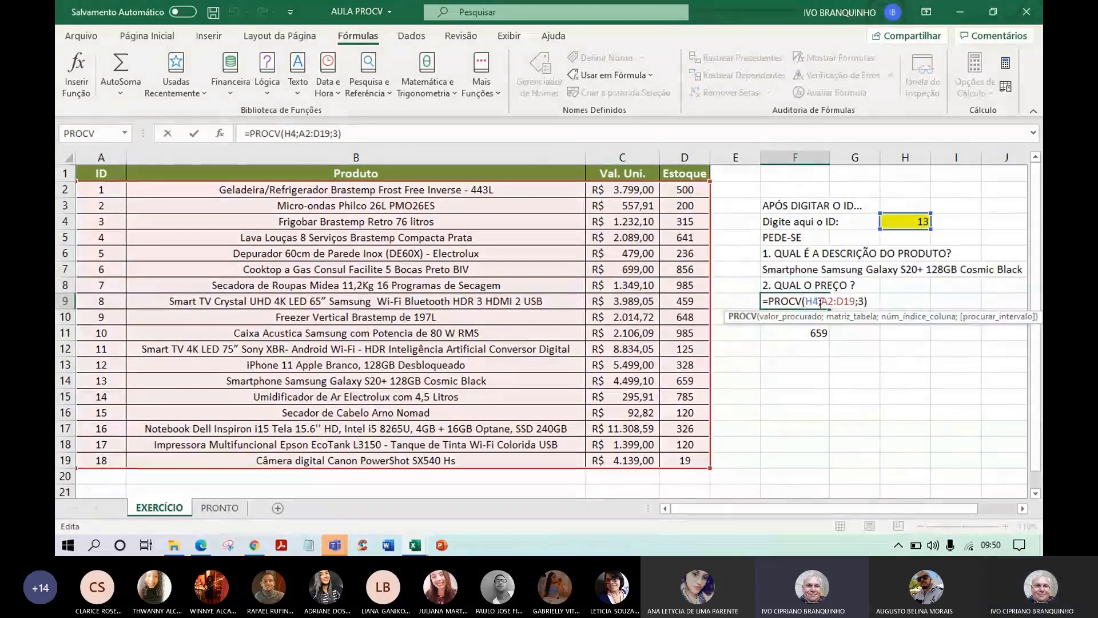
pyautogui.press('Escape')
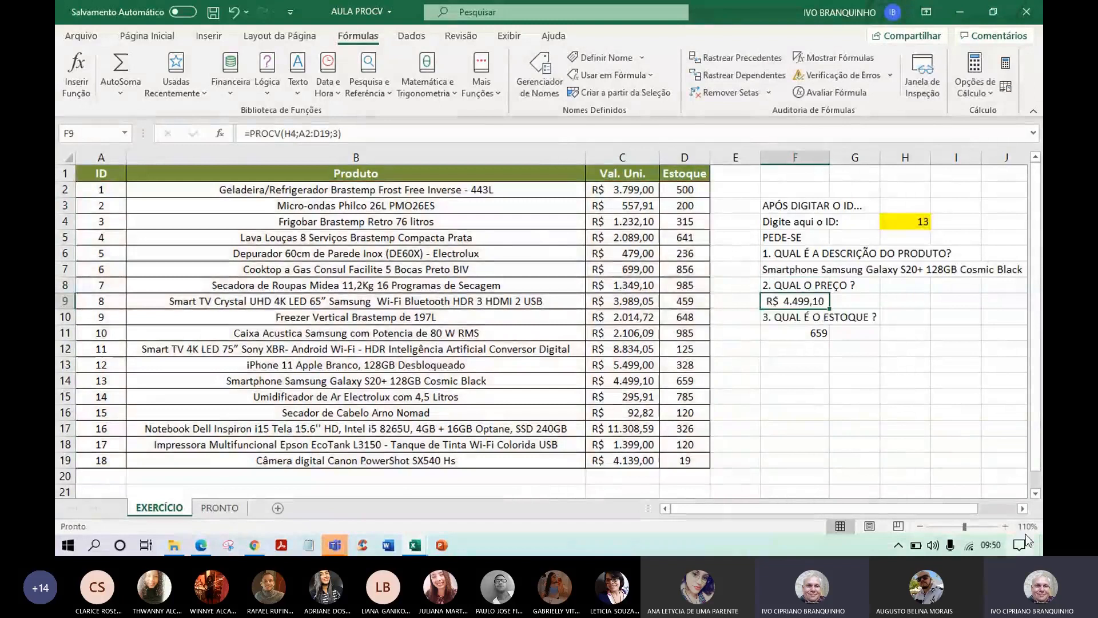
pyautogui.click(1005, 526)
pyautogui.keyDown('ctrl'); pyautogui.scroll(3, 569, 380); pyautogui.keyUp('ctrl')
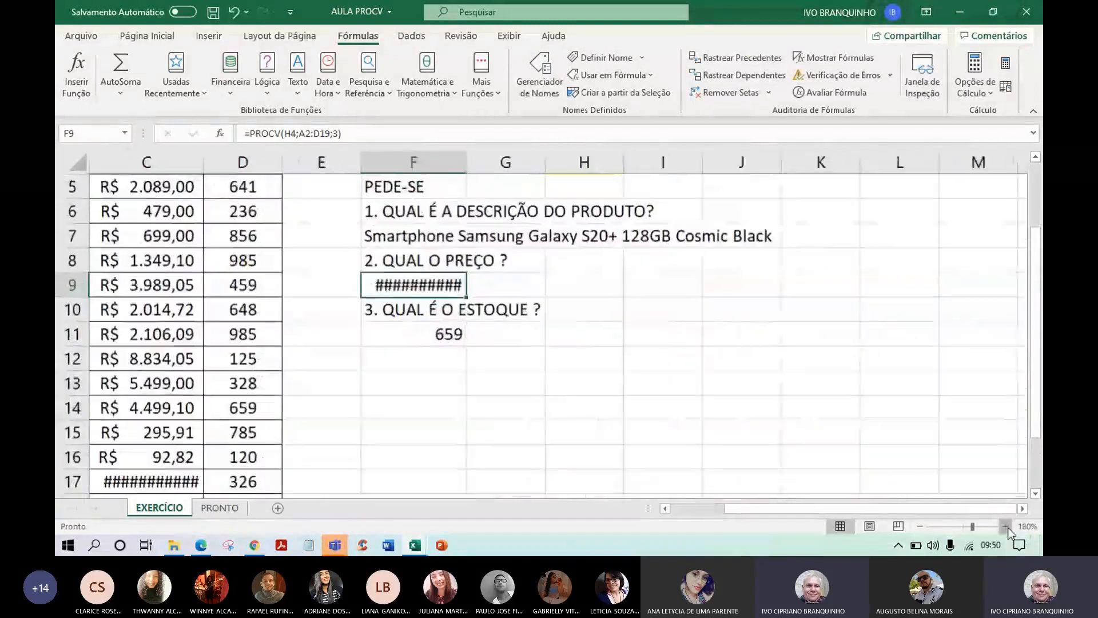
pyautogui.keyDown('ctrl'); pyautogui.scroll(2, 568, 380); pyautogui.keyUp('ctrl')
pyautogui.scroll(2, 571, 382)
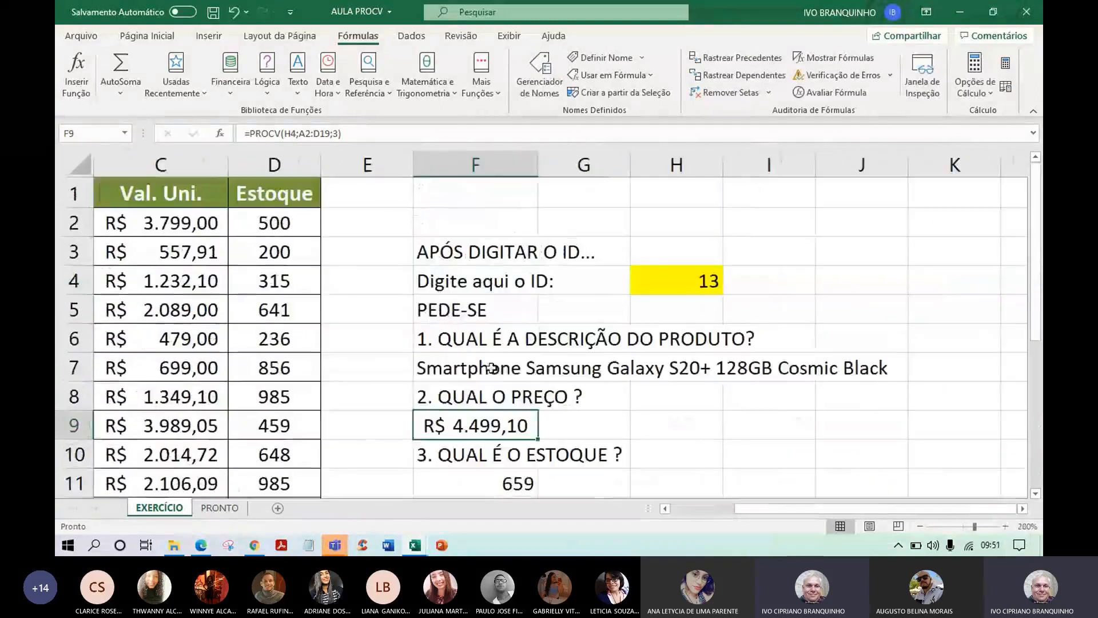
pyautogui.click(500, 370)
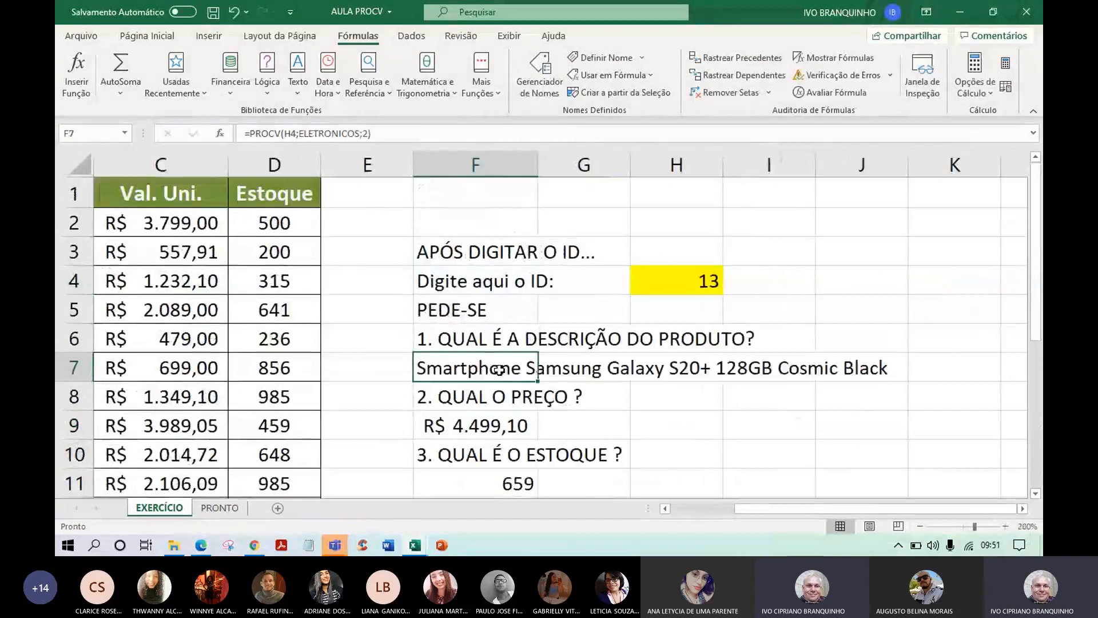
pyautogui.doubleClick(499, 370)
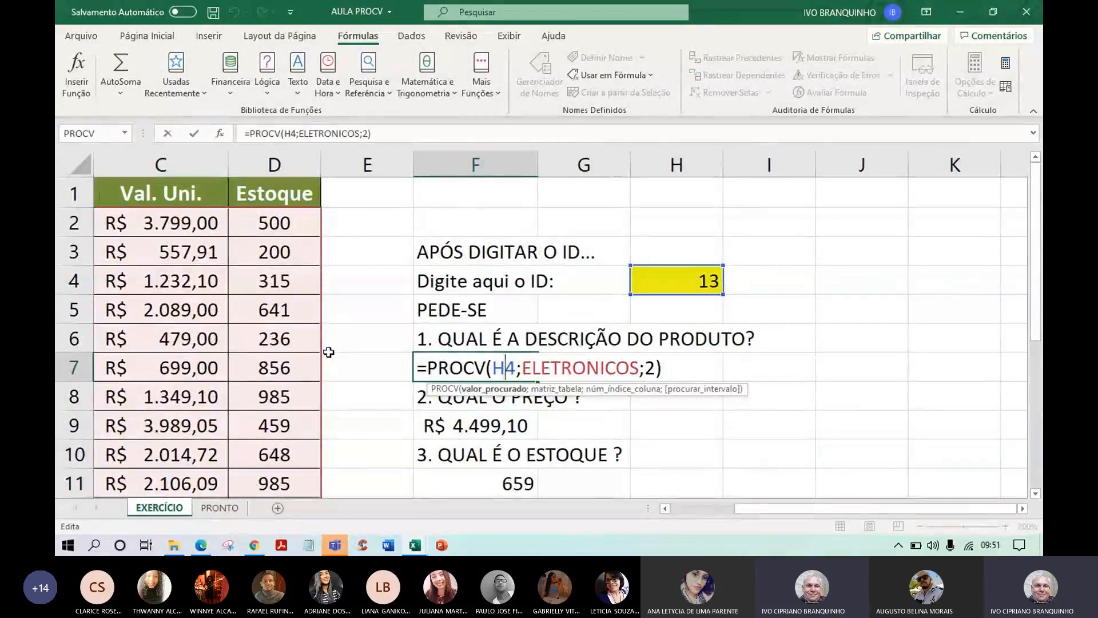
pyautogui.hotkey('ctrl', 'Return')
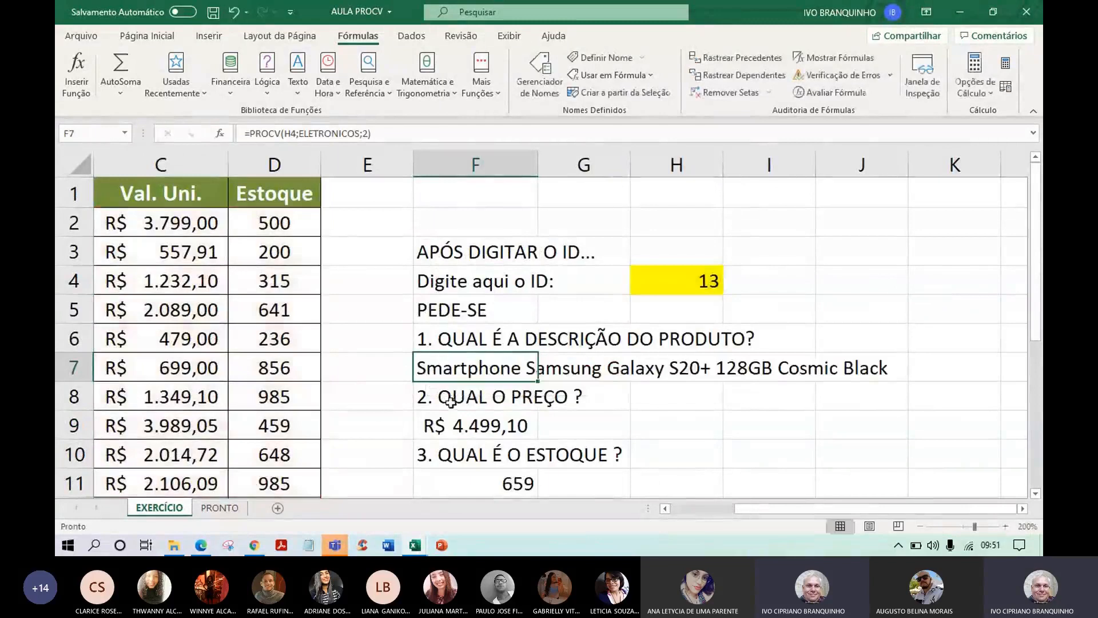
pyautogui.click(460, 426)
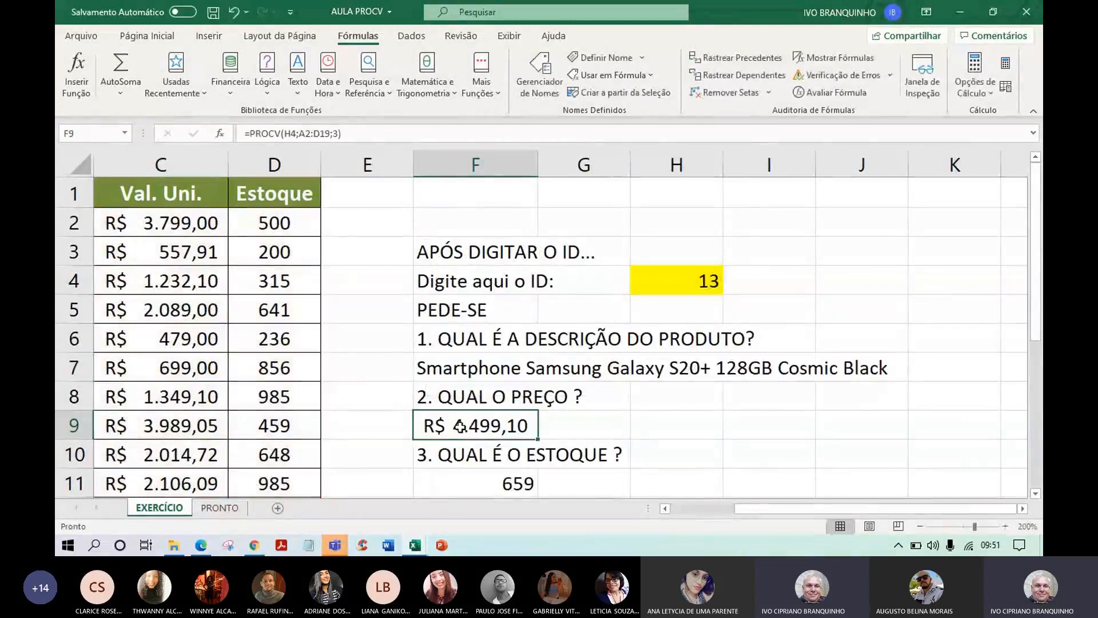
pyautogui.doubleClick(460, 426)
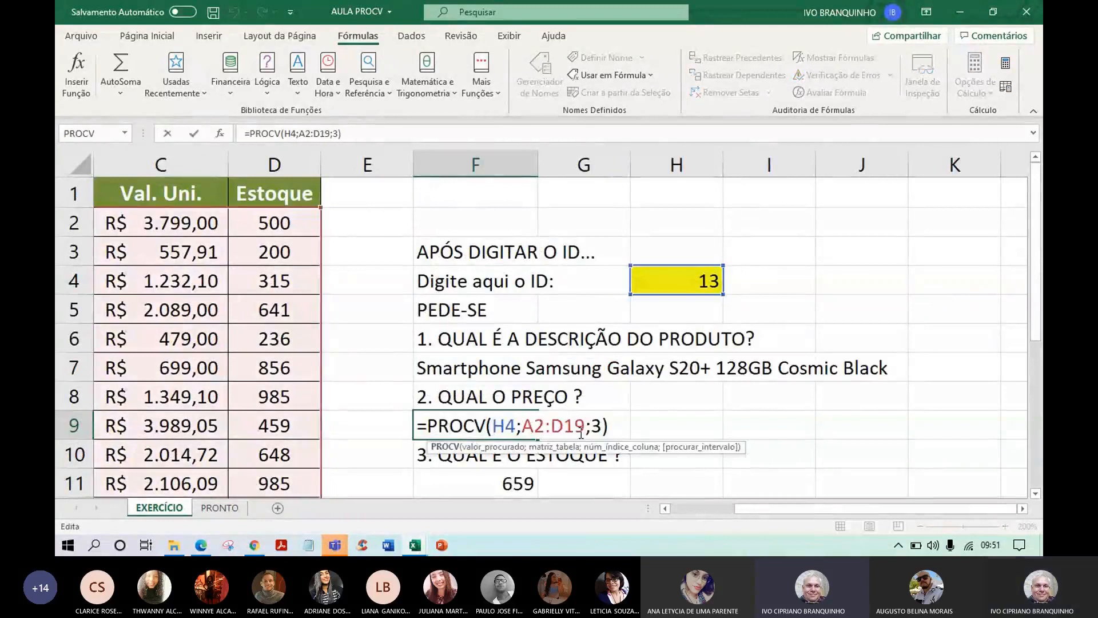
pyautogui.press('Escape')
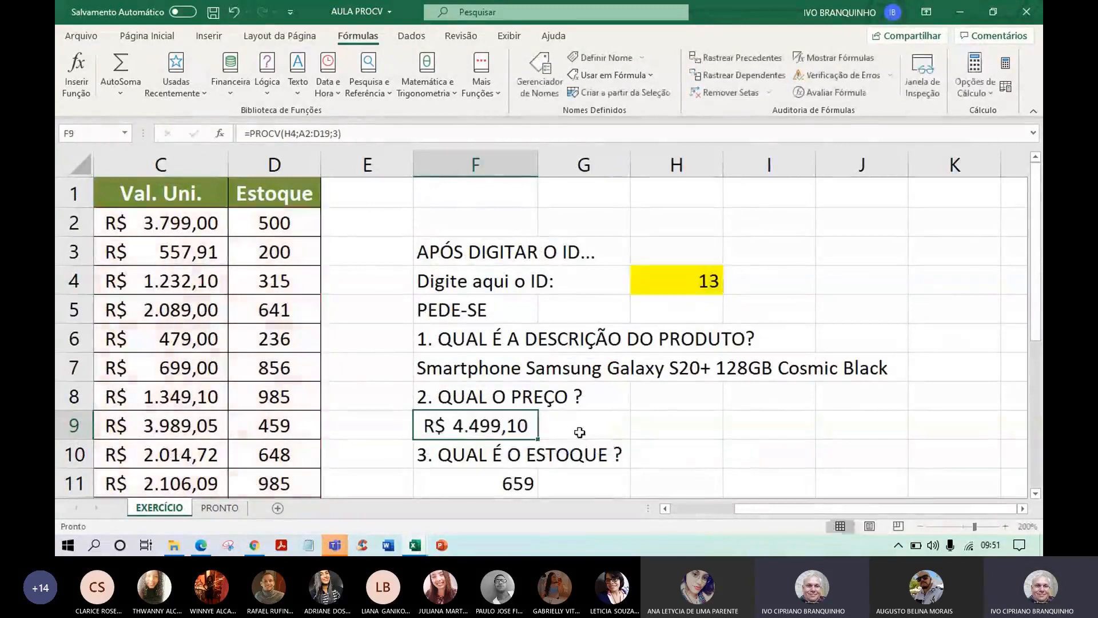
# Return the sheet zoom to 100% with the product table and the questions both in view
pyautogui.click(334, 545)
pyautogui.click(981, 12)
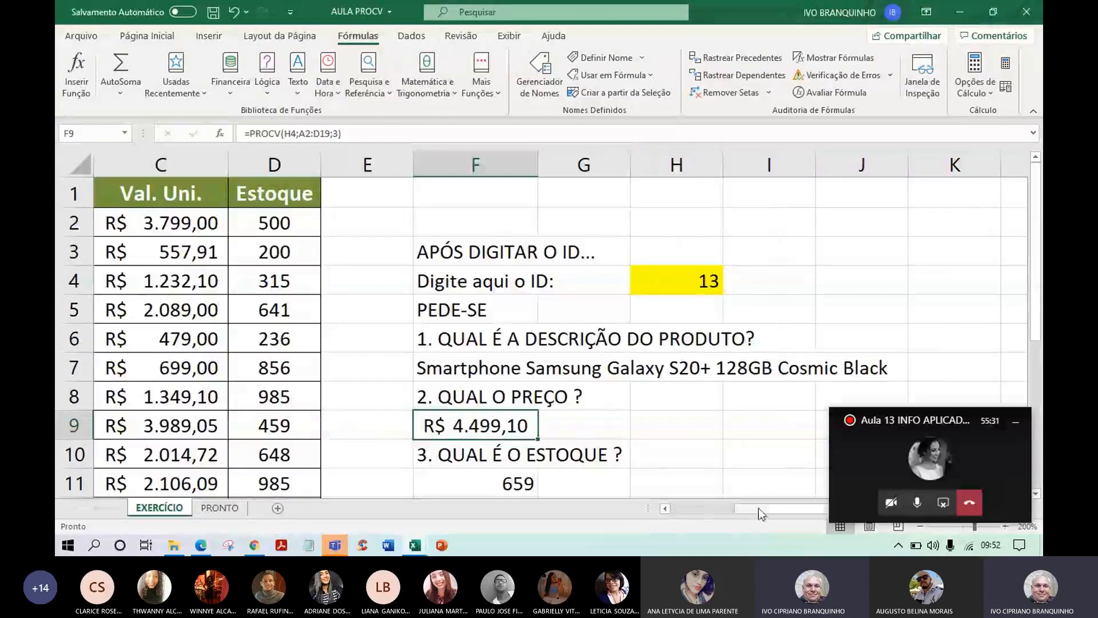
pyautogui.click(699, 508)
pyautogui.click(922, 530)
pyautogui.click(922, 530)
pyautogui.click(922, 530)
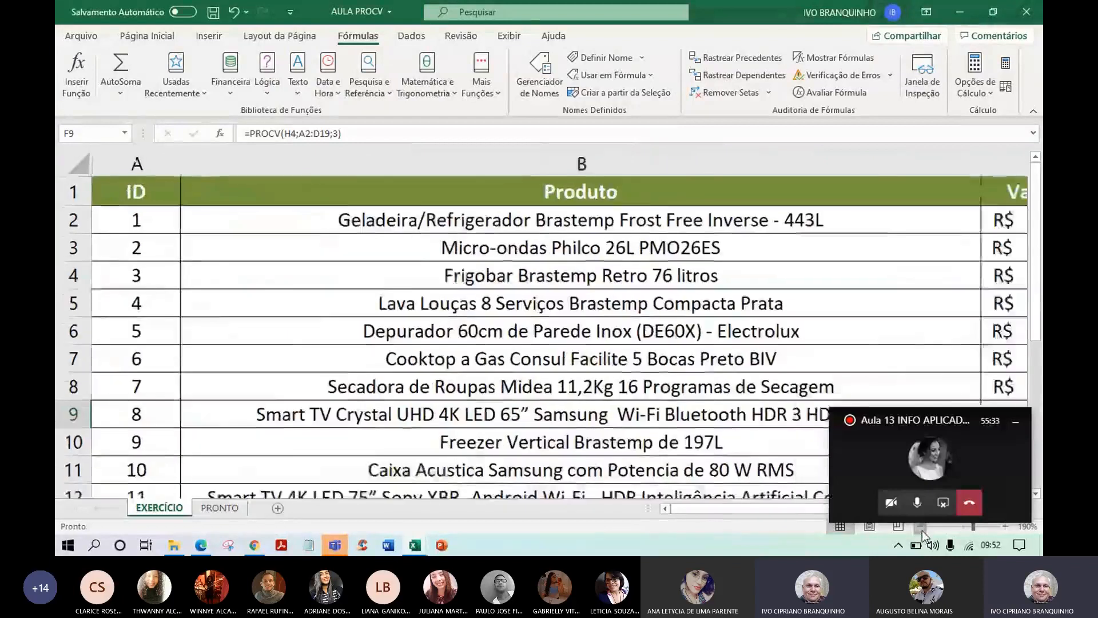
pyautogui.click(923, 530)
pyautogui.click(922, 530)
pyautogui.click(922, 530)
pyautogui.click(922, 530)
pyautogui.click(922, 530)
pyautogui.click(922, 530)
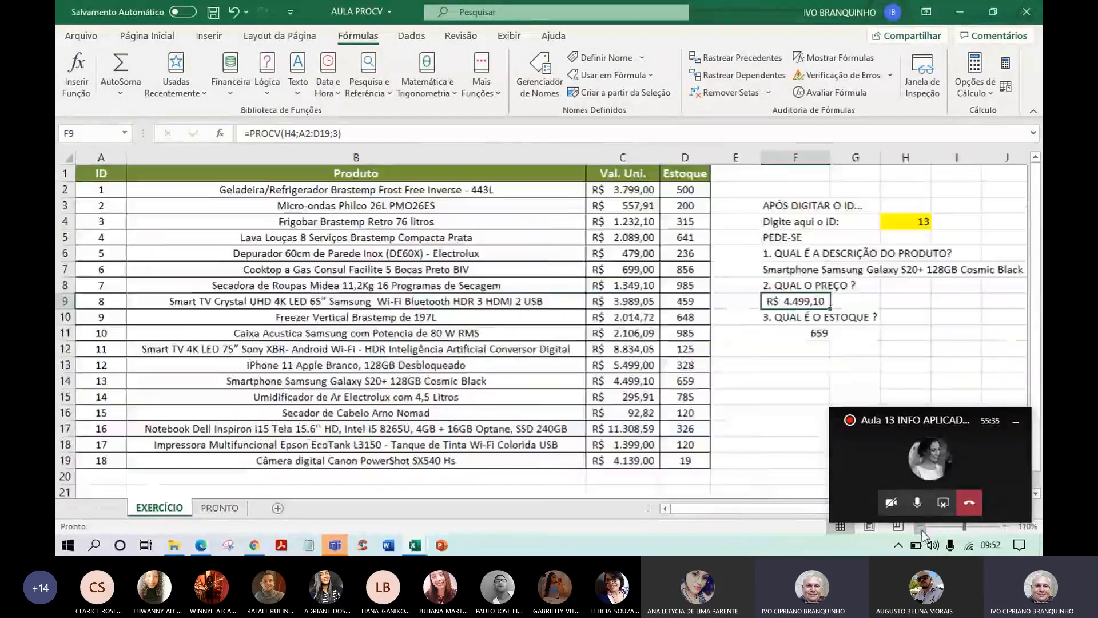
pyautogui.click(922, 530)
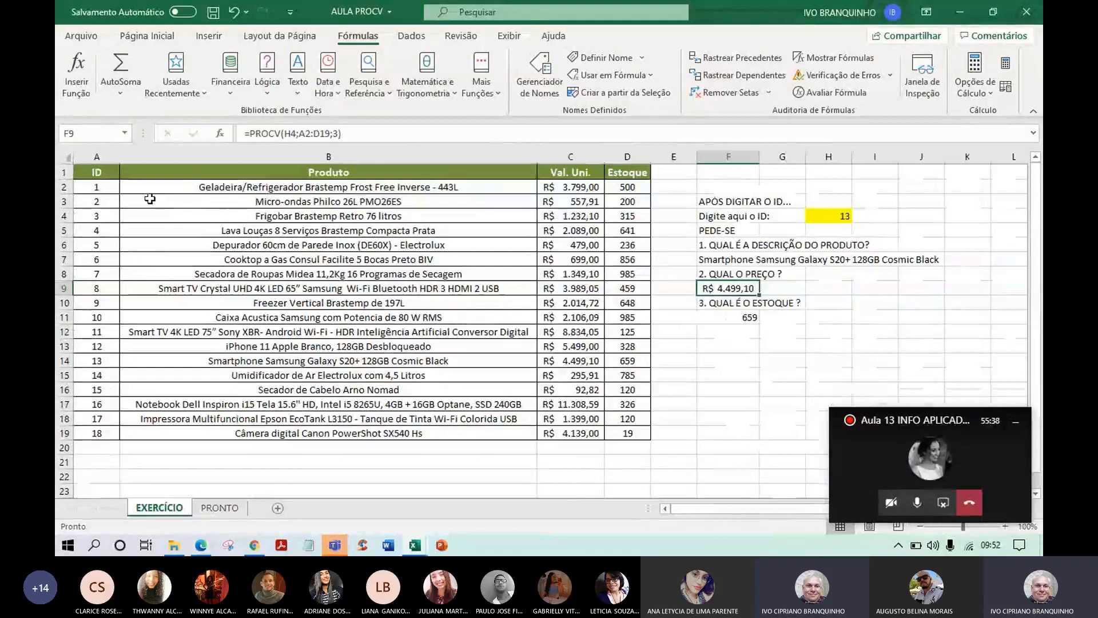
pyautogui.moveTo(97, 187); pyautogui.dragTo(629, 433)
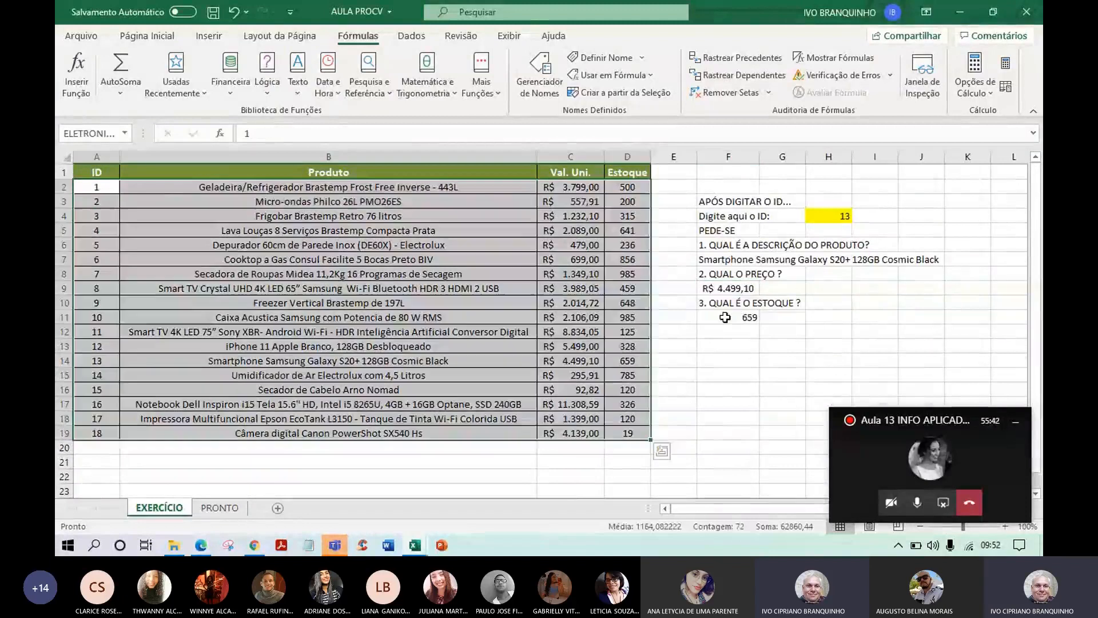
pyautogui.doubleClick(749, 288)
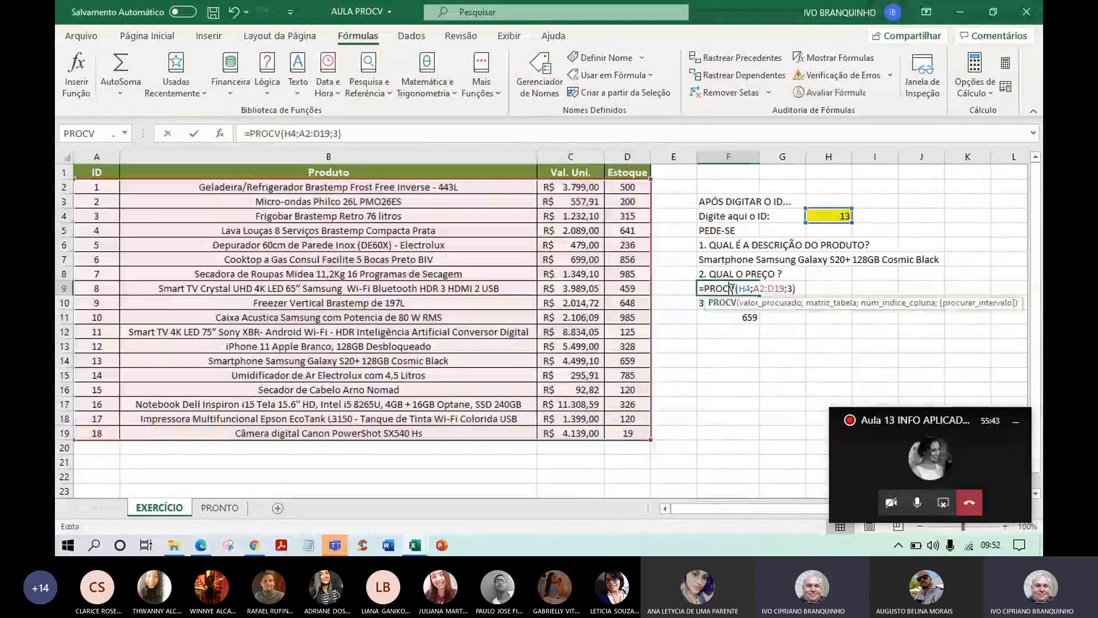
pyautogui.click(763, 290)
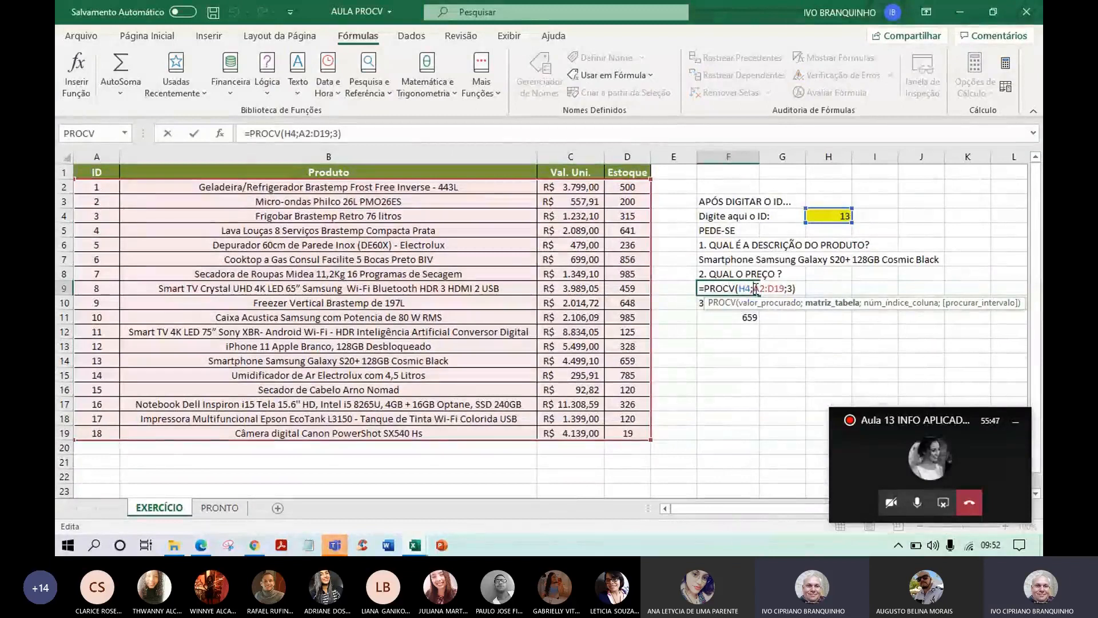
pyautogui.press('F4')
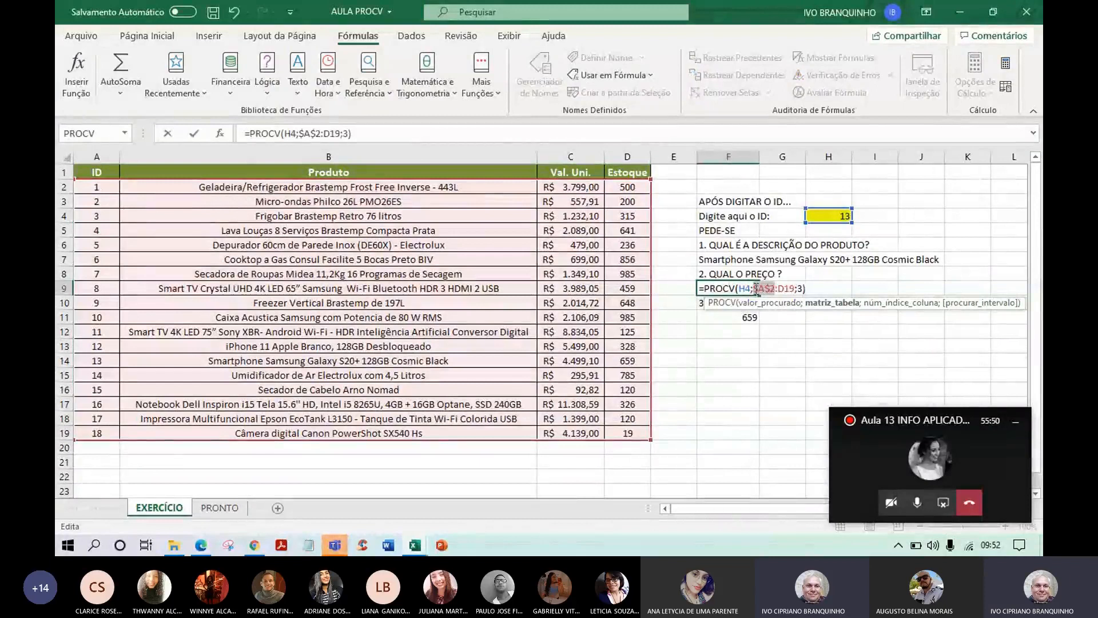
pyautogui.click(787, 288)
pyautogui.press('F4')
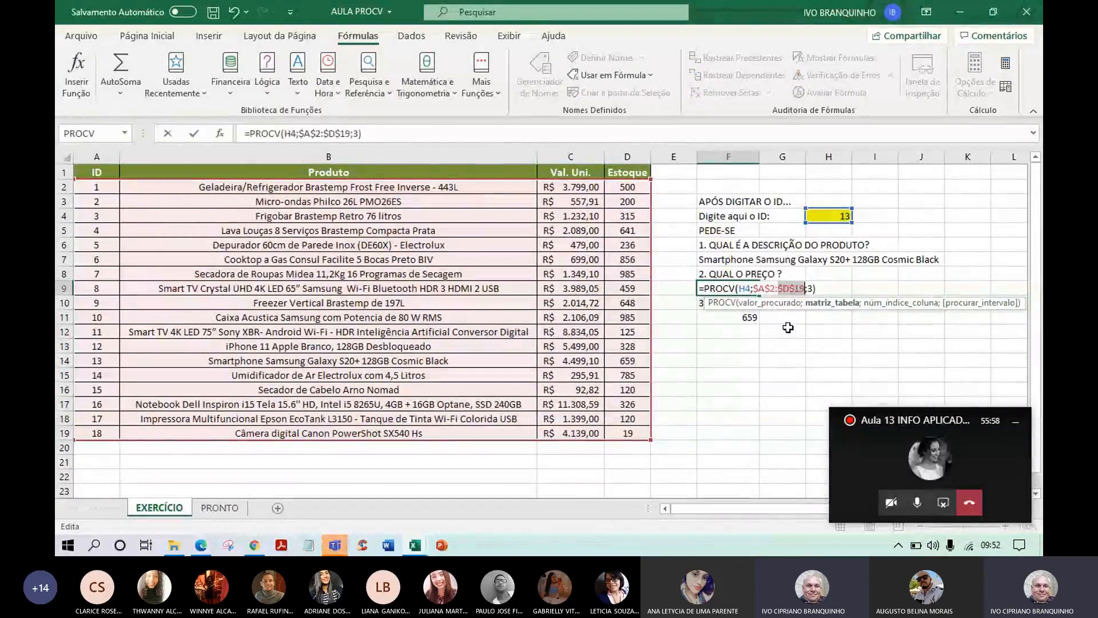
pyautogui.press('Escape')
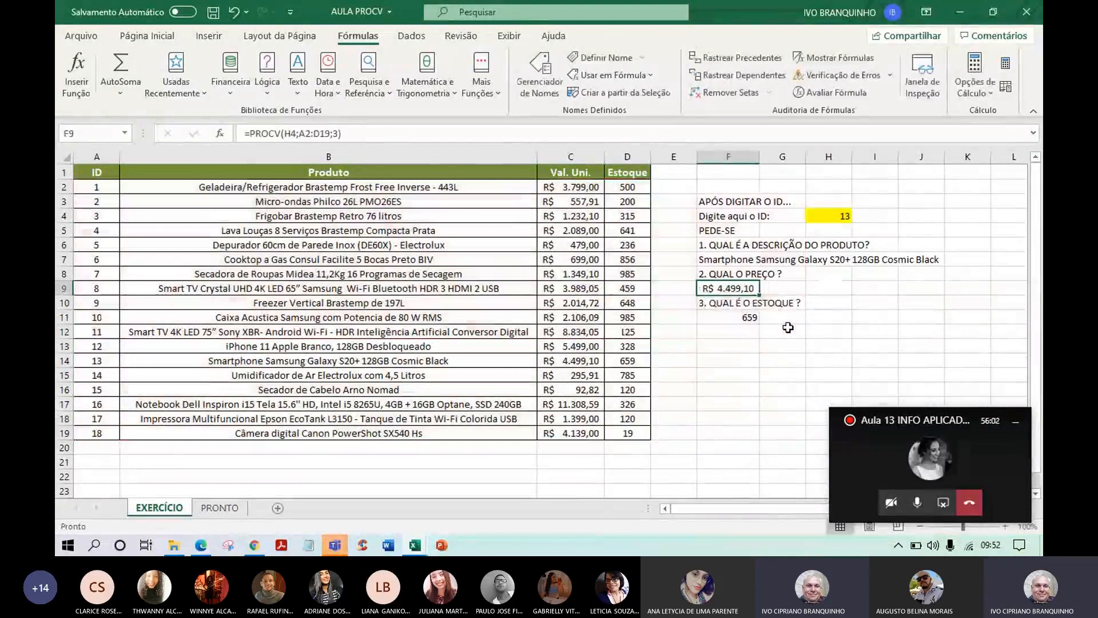
# Make the table range in the F9 price formula absolute, as =PROCV(H4;$A$2:$D$19;3)
pyautogui.doubleClick(756, 290)
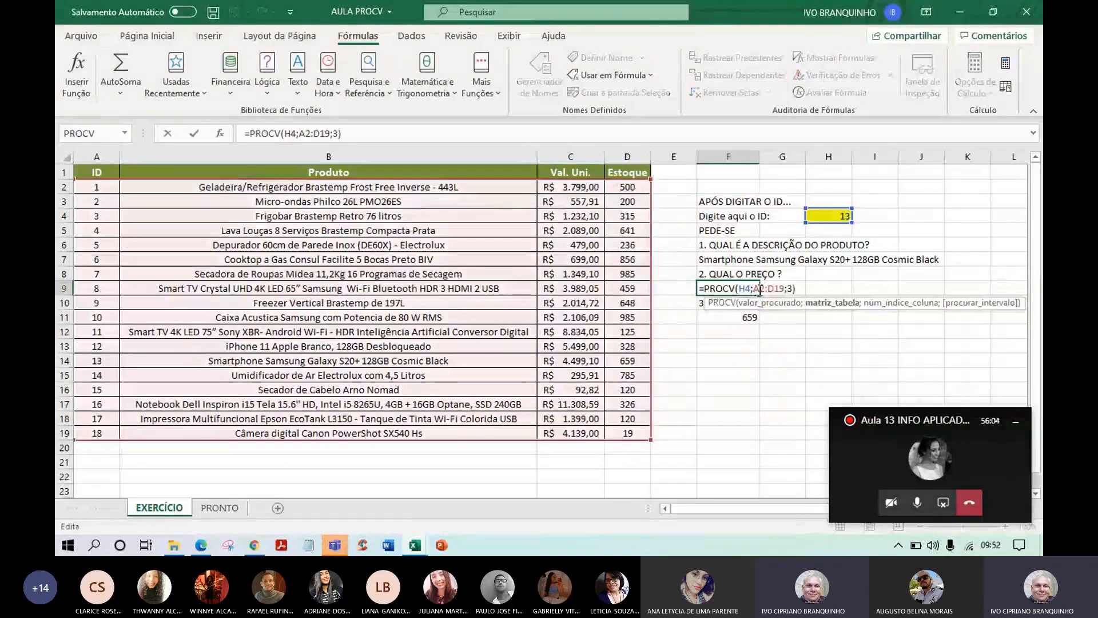
pyautogui.moveTo(754, 289); pyautogui.dragTo(785, 292)
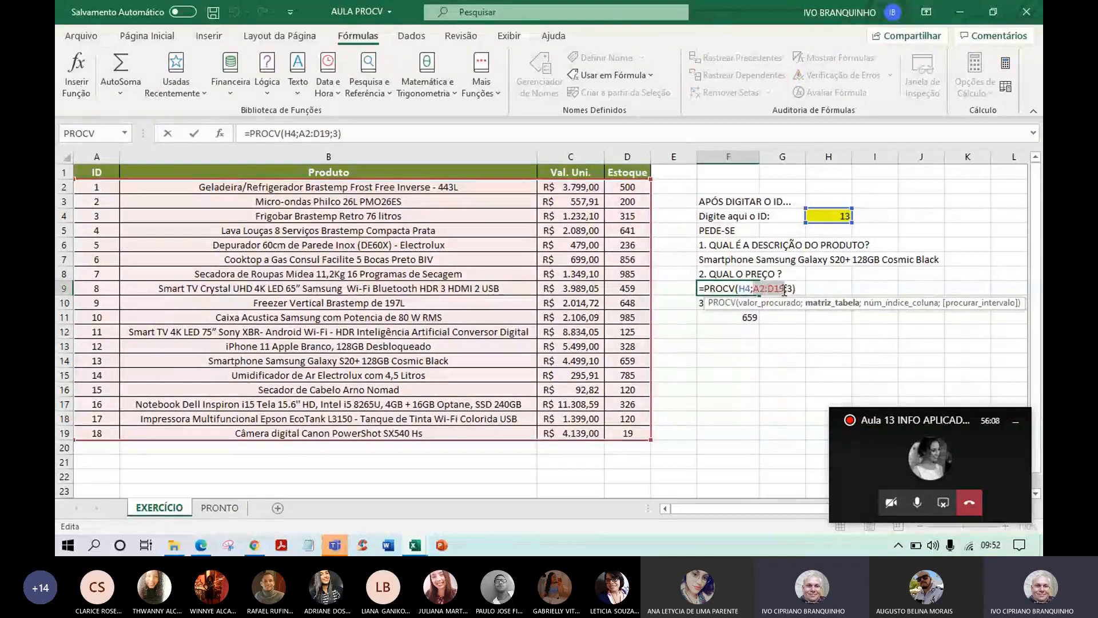
pyautogui.press('F4')
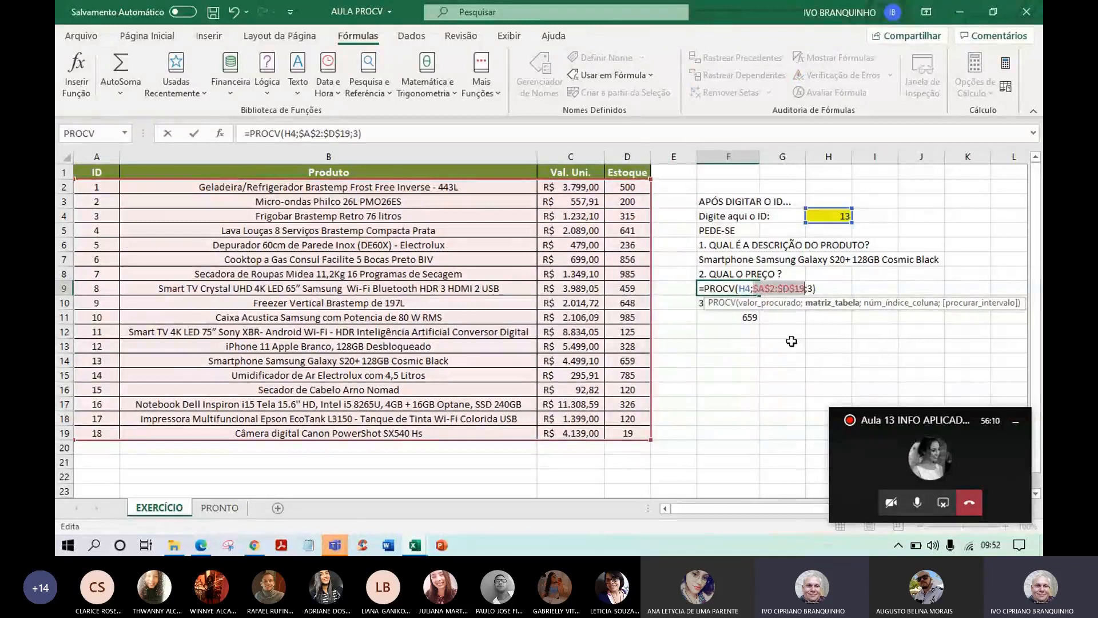
pyautogui.press('Return')
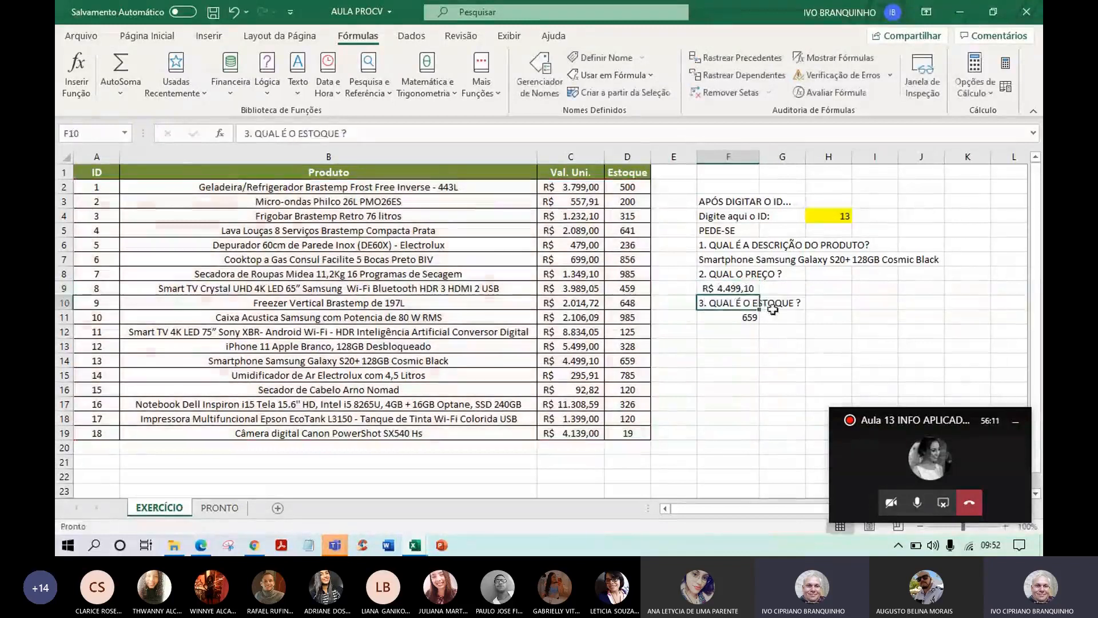
# Compare the table arguments of the PROCV formulas in F9 and F7, and go to the cells of the defined name ELETRONICOS
pyautogui.click(747, 290)
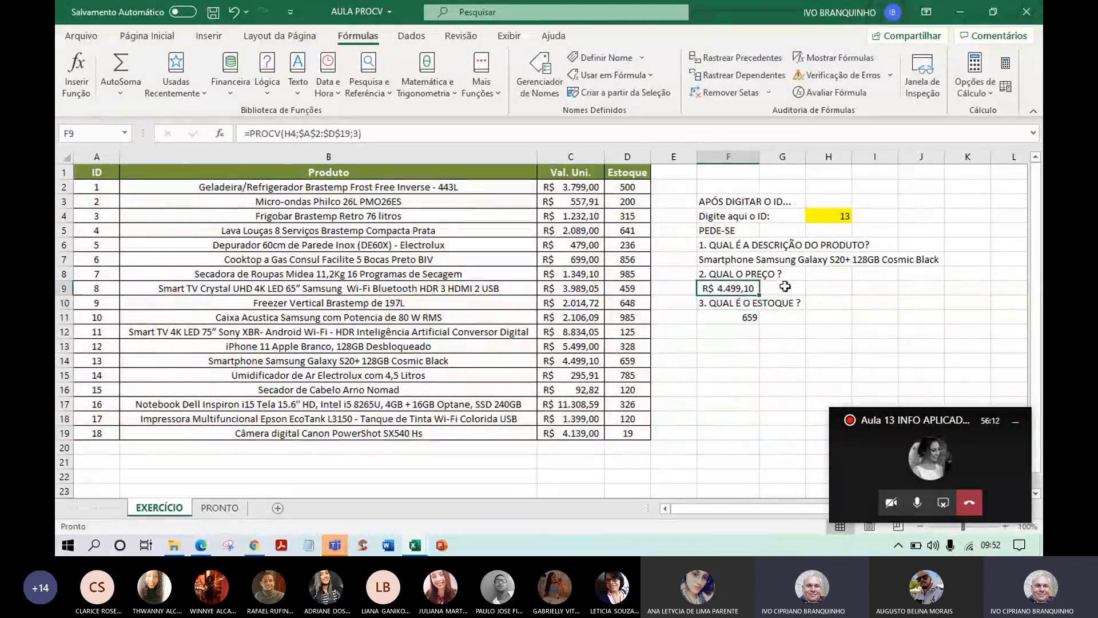
pyautogui.doubleClick(740, 290)
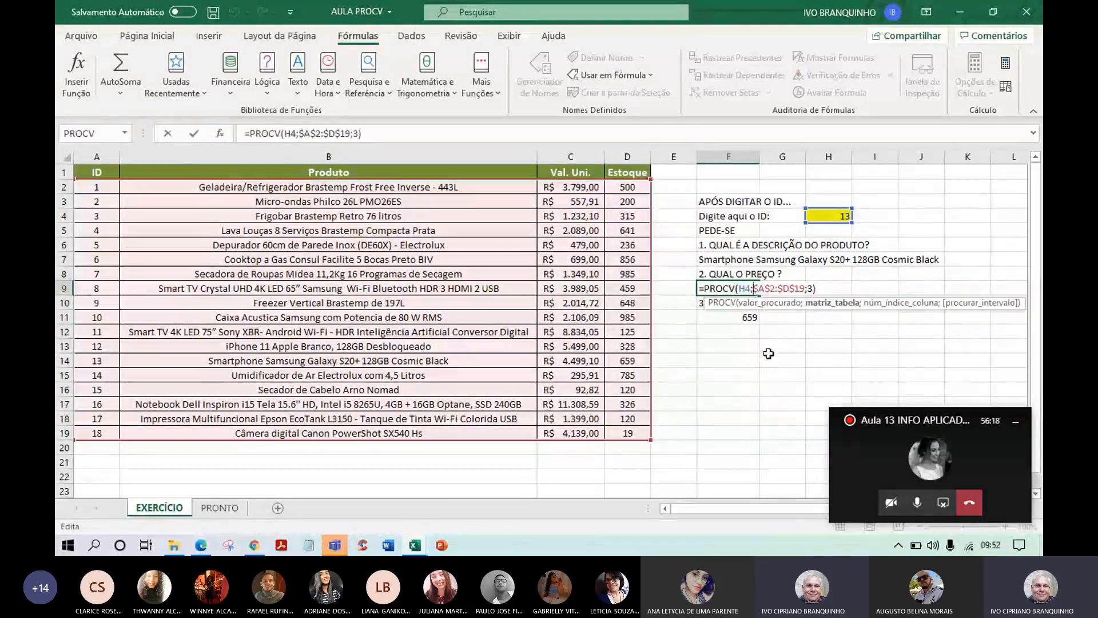
pyautogui.click(725, 258)
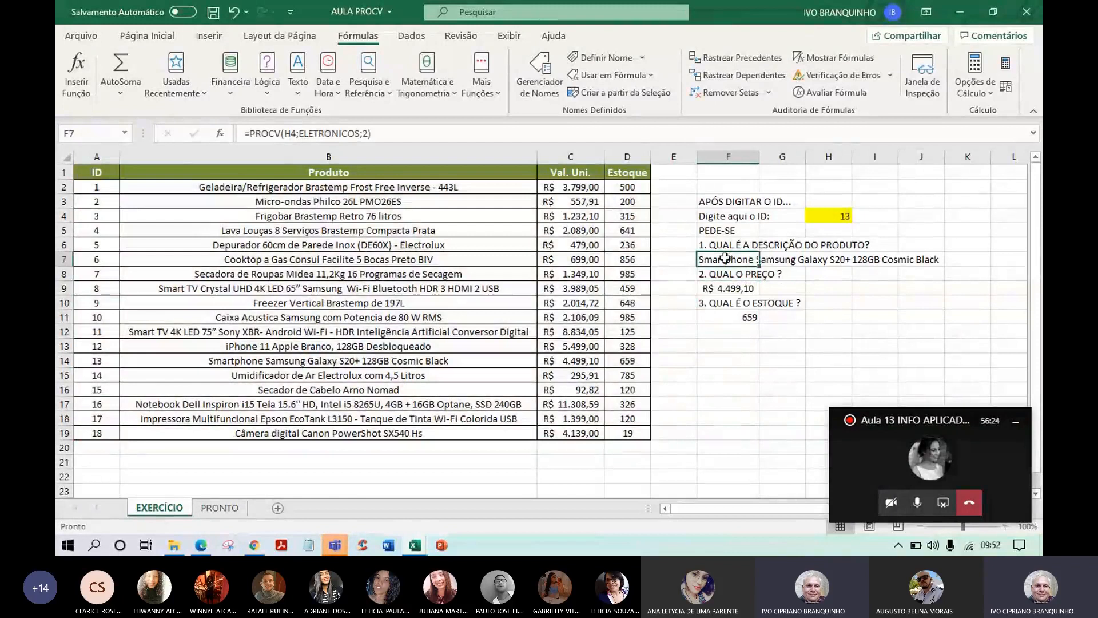
pyautogui.doubleClick(725, 258)
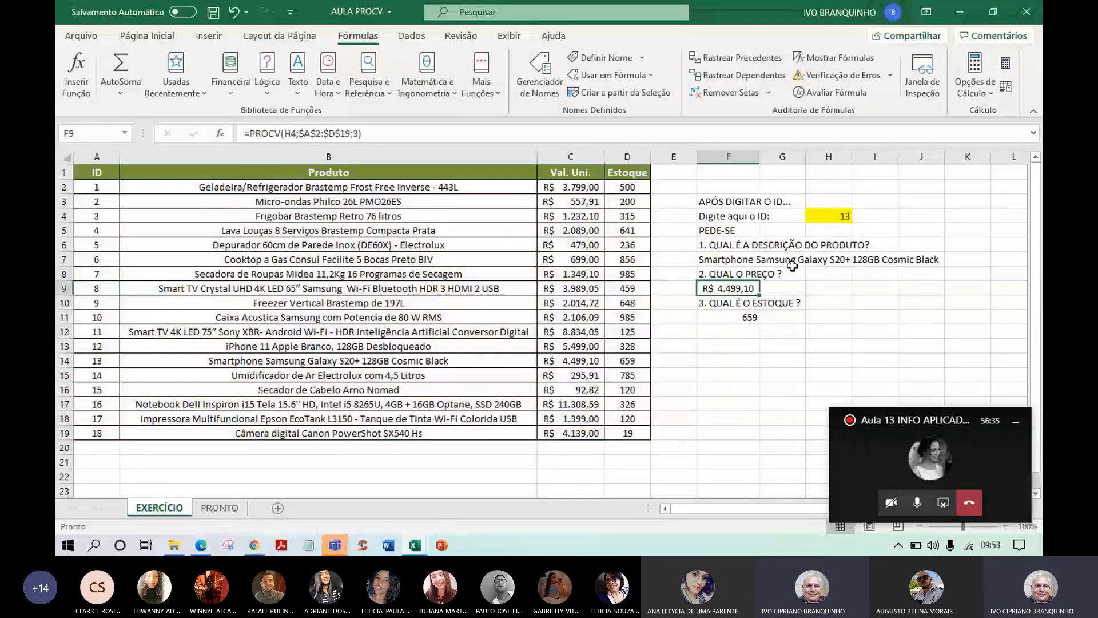
pyautogui.click(124, 132)
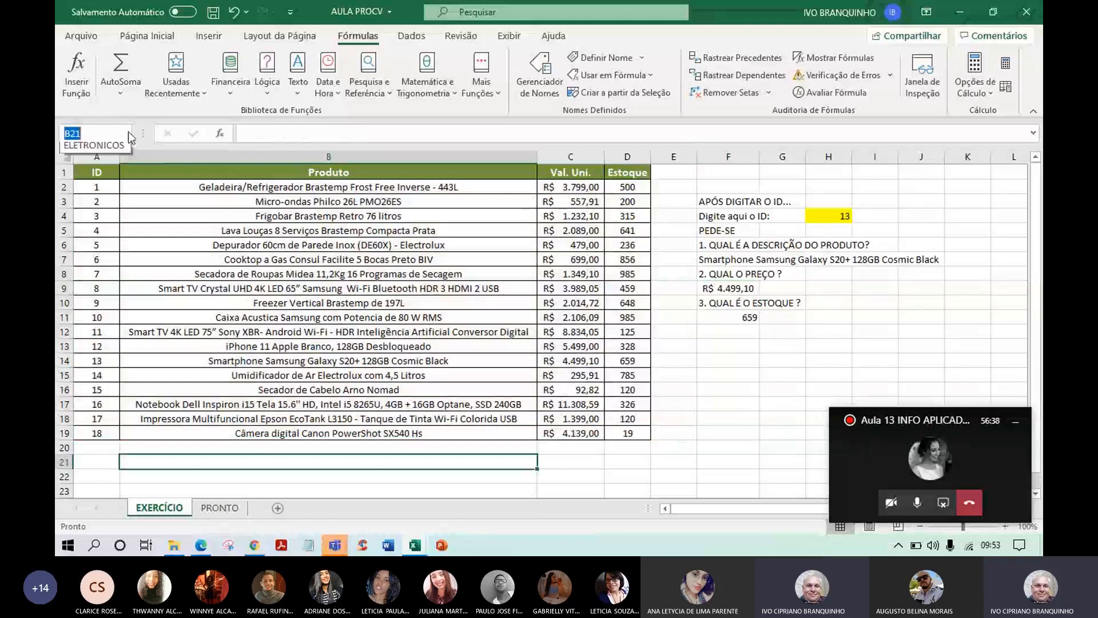
pyautogui.click(114, 149)
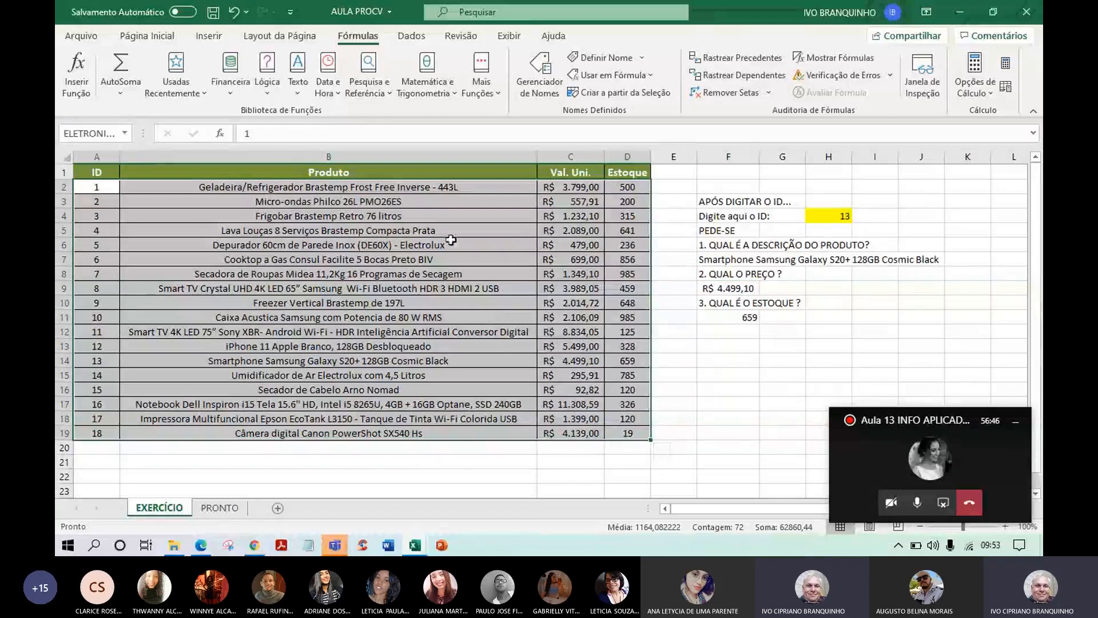
pyautogui.click(128, 137)
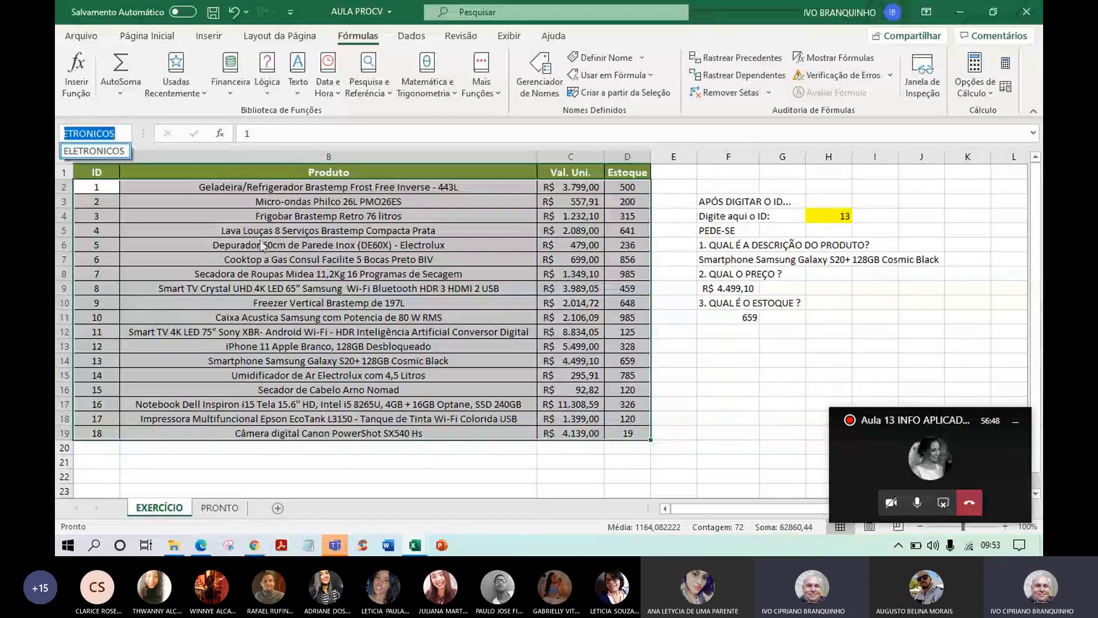
pyautogui.click(309, 260)
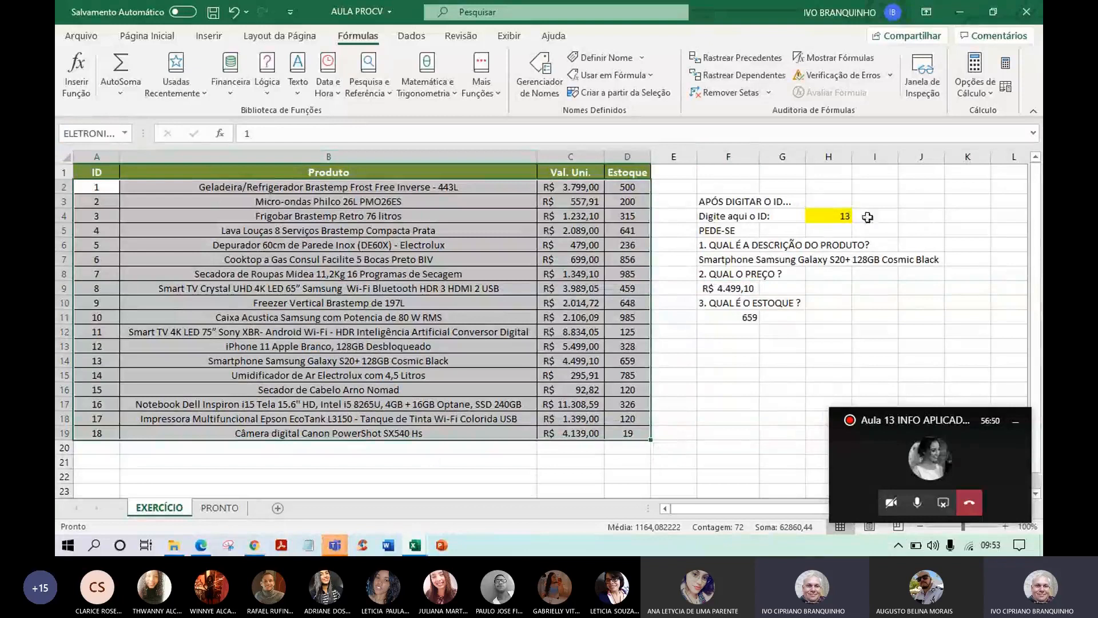
# Define the name ID for the yellow input cell H4
pyautogui.click(817, 217)
pyautogui.click(94, 133)
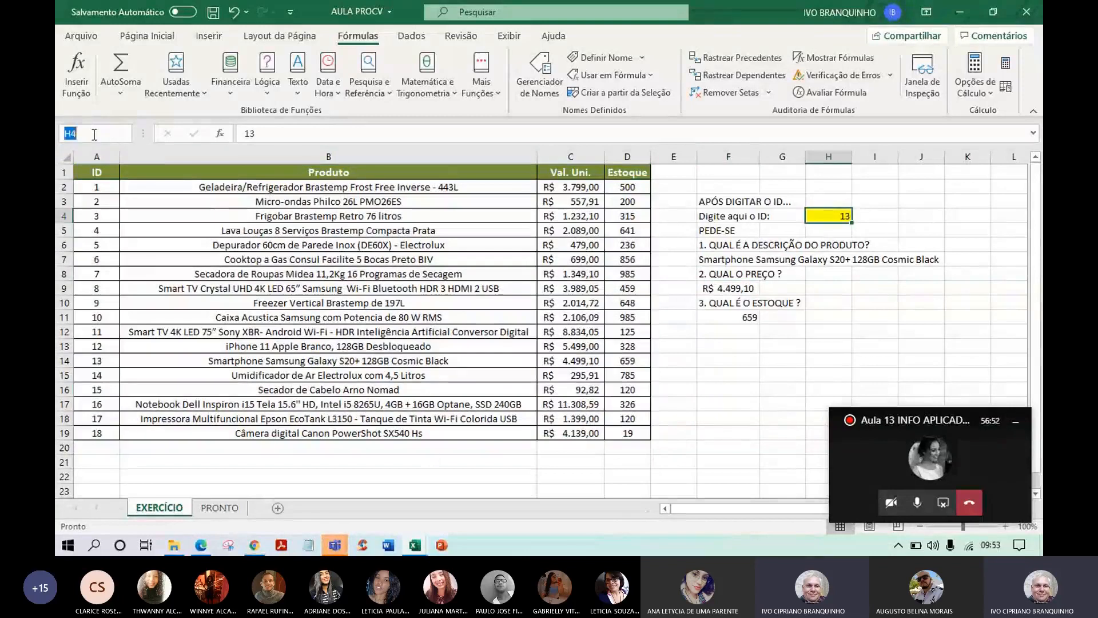
pyautogui.write('ID')
pyautogui.click(323, 447)
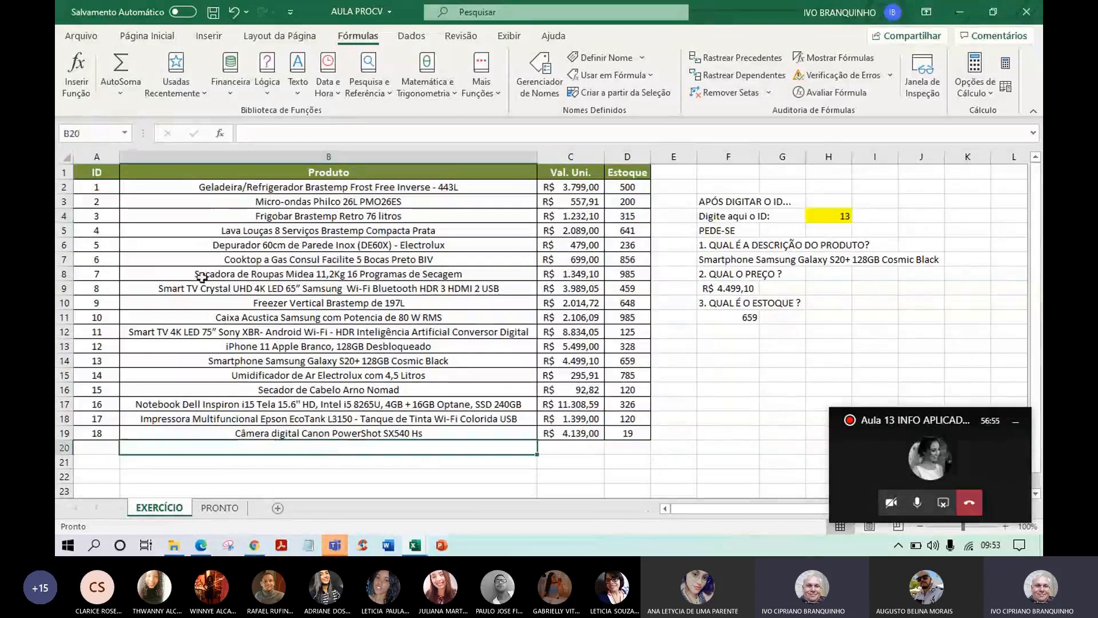
# Go to the defined names ELETRONICOS and ID, and compare the absolute range in F9 with the named table in F7
pyautogui.click(125, 132)
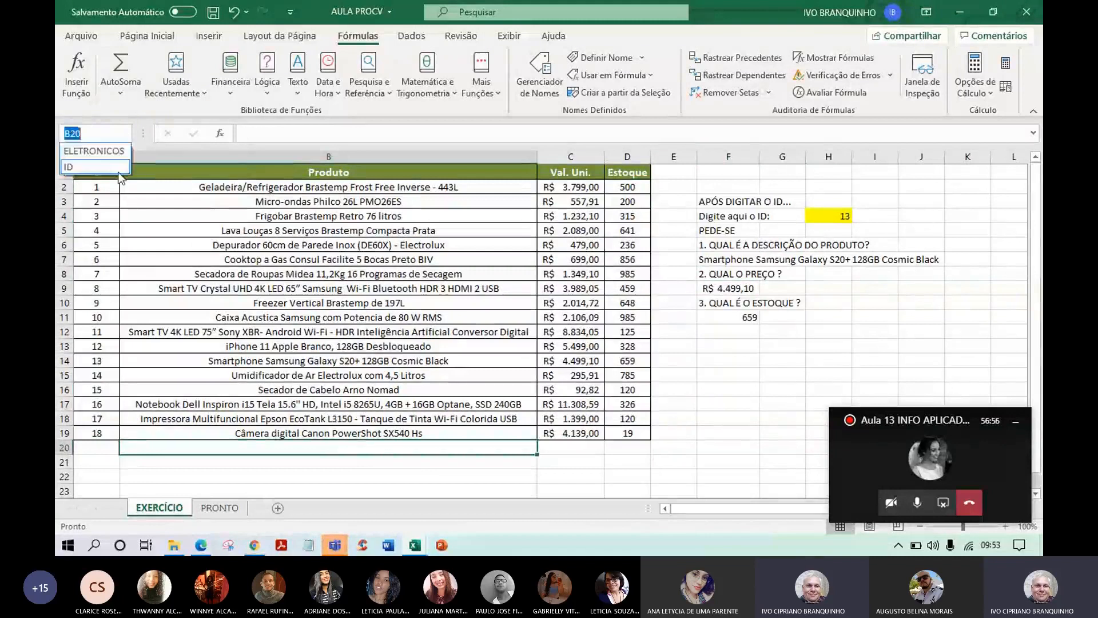
pyautogui.click(94, 151)
pyautogui.click(124, 132)
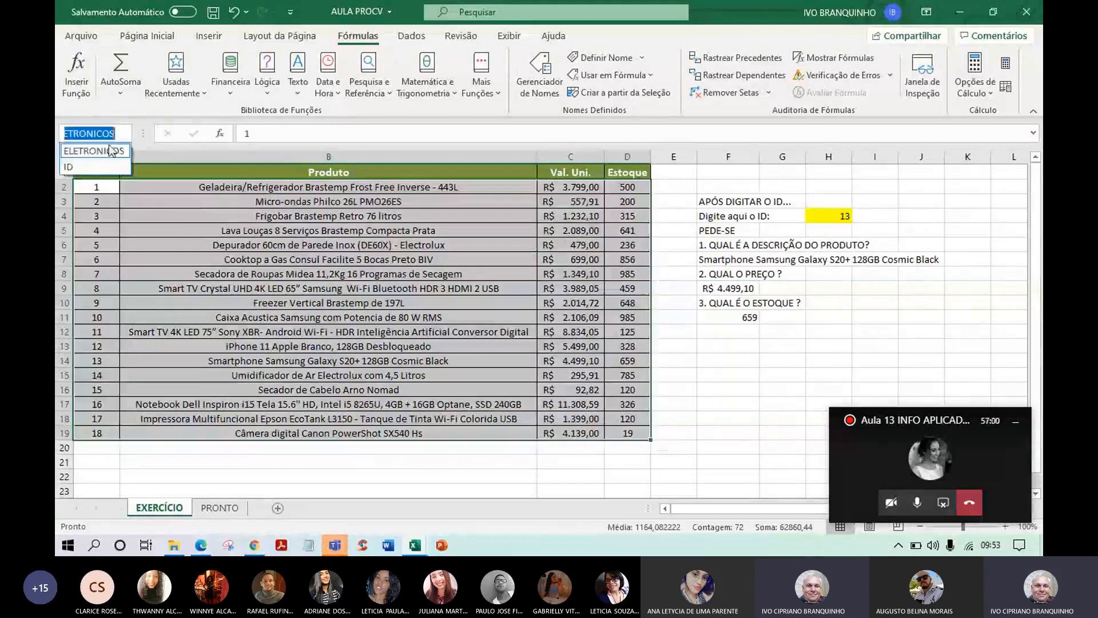
pyautogui.click(86, 155)
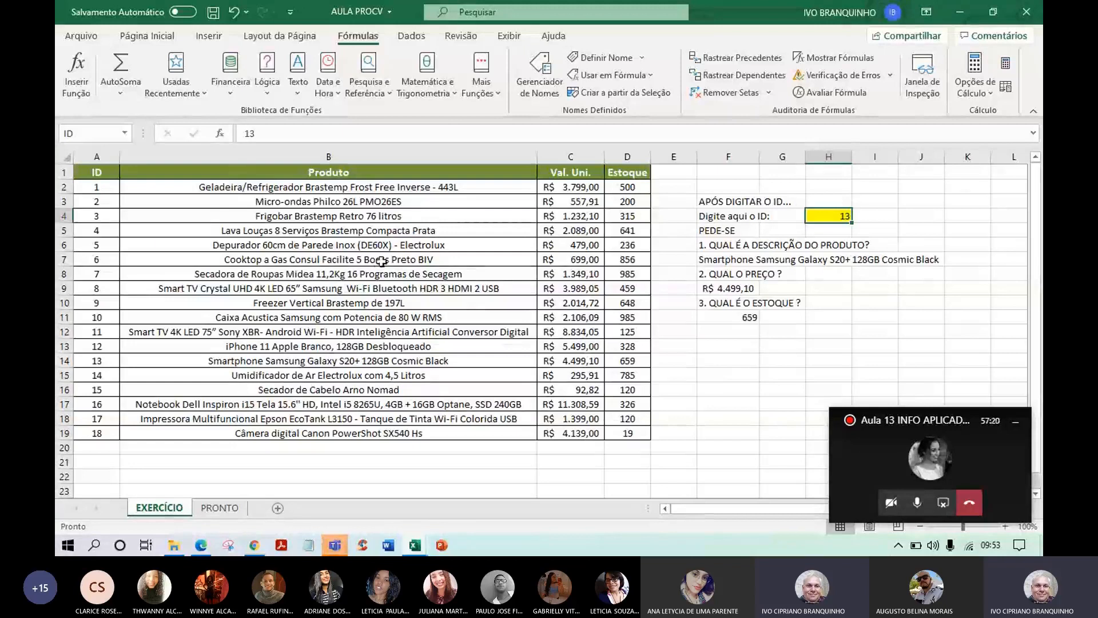
pyautogui.click(715, 289)
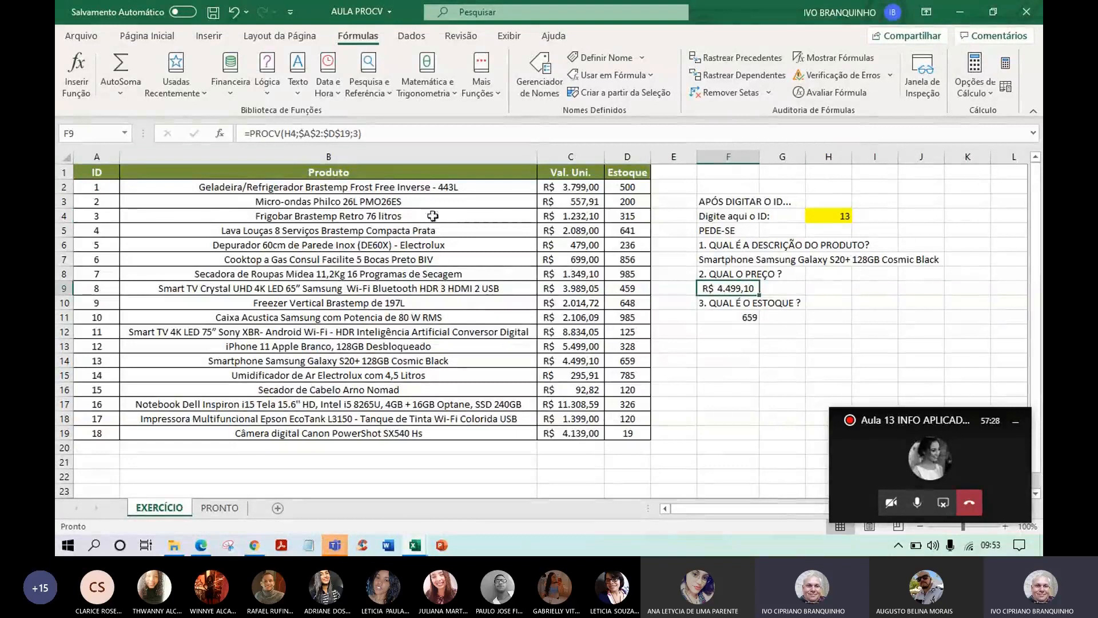
pyautogui.click(716, 261)
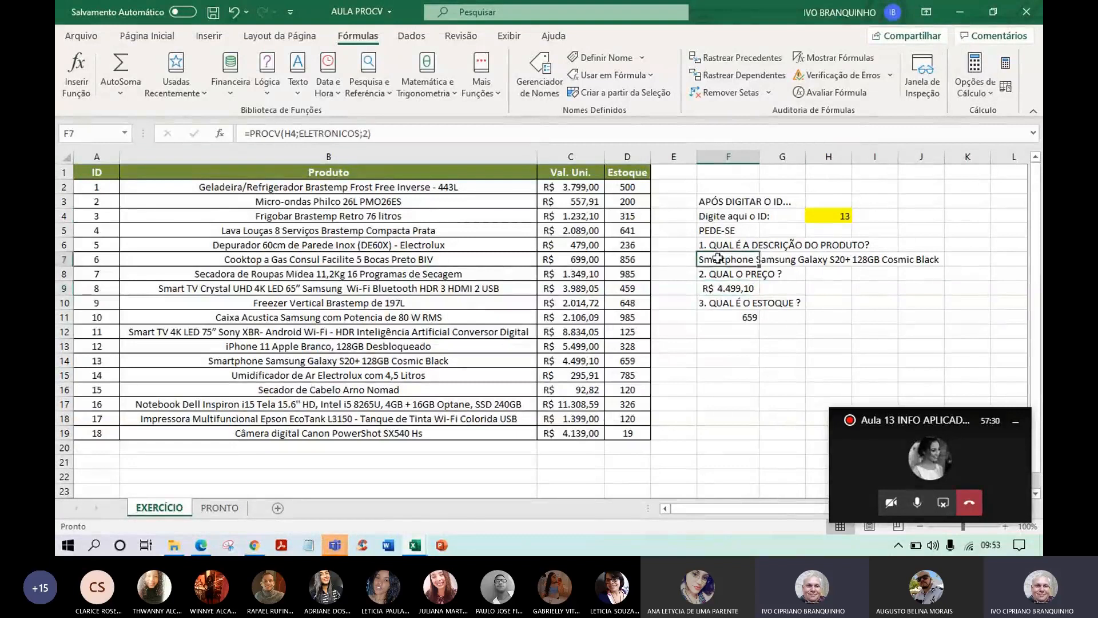
pyautogui.click(327, 135)
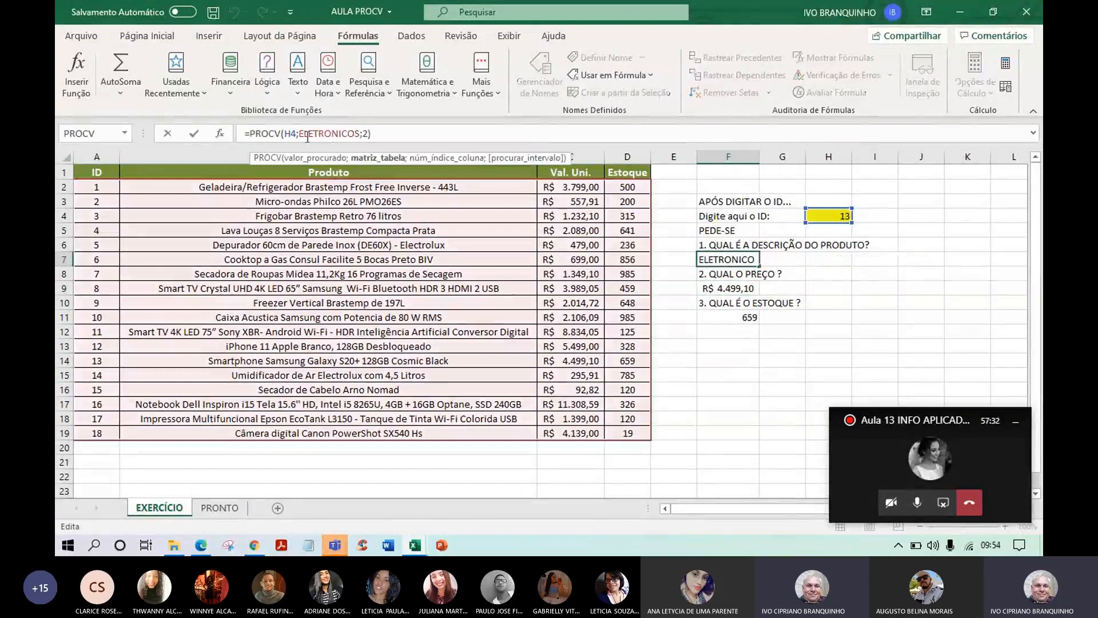
pyautogui.click(729, 260)
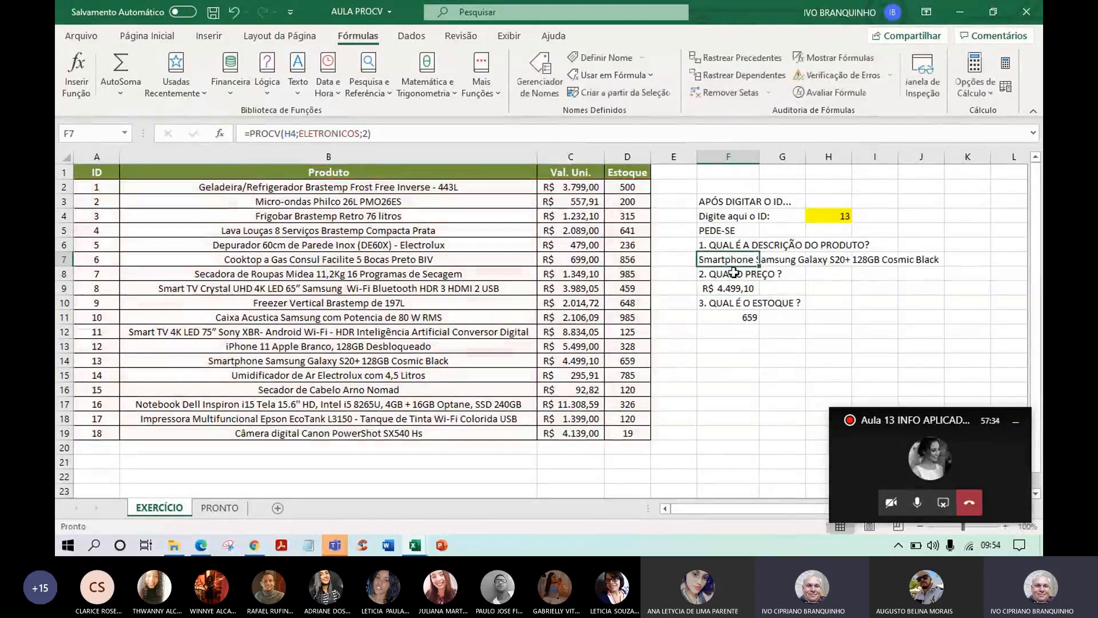